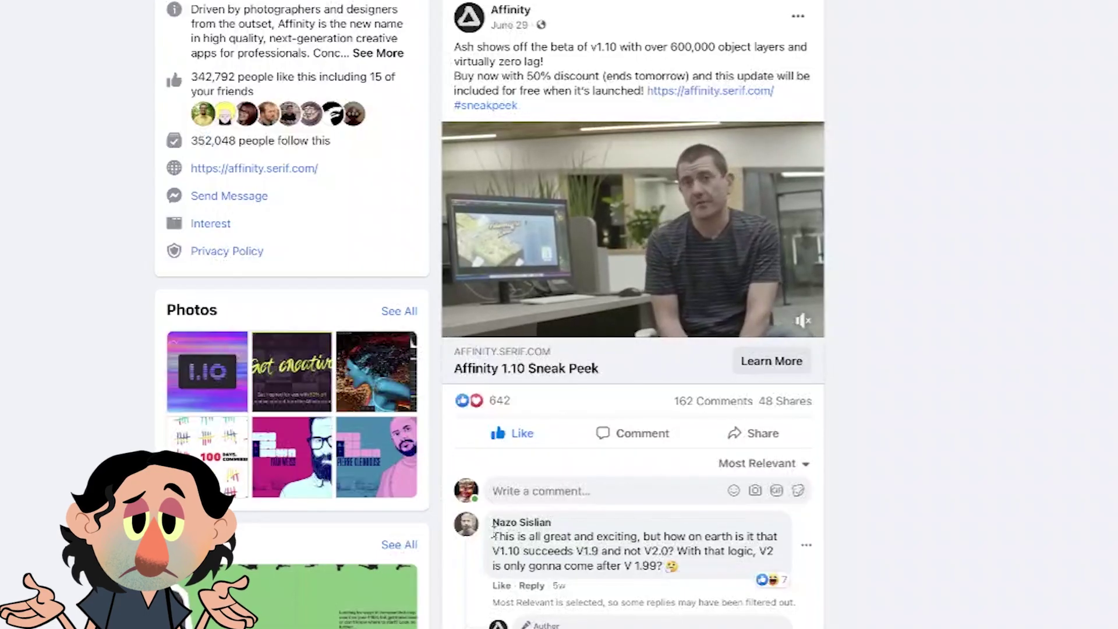
Read the Facebook comment questioning the V1.10 version number and Affinity's reply to it, highlighting both texts.
drag(492, 536, 678, 566)
scroll(592, 593, down, 2)
scroll(592, 592, down, 4)
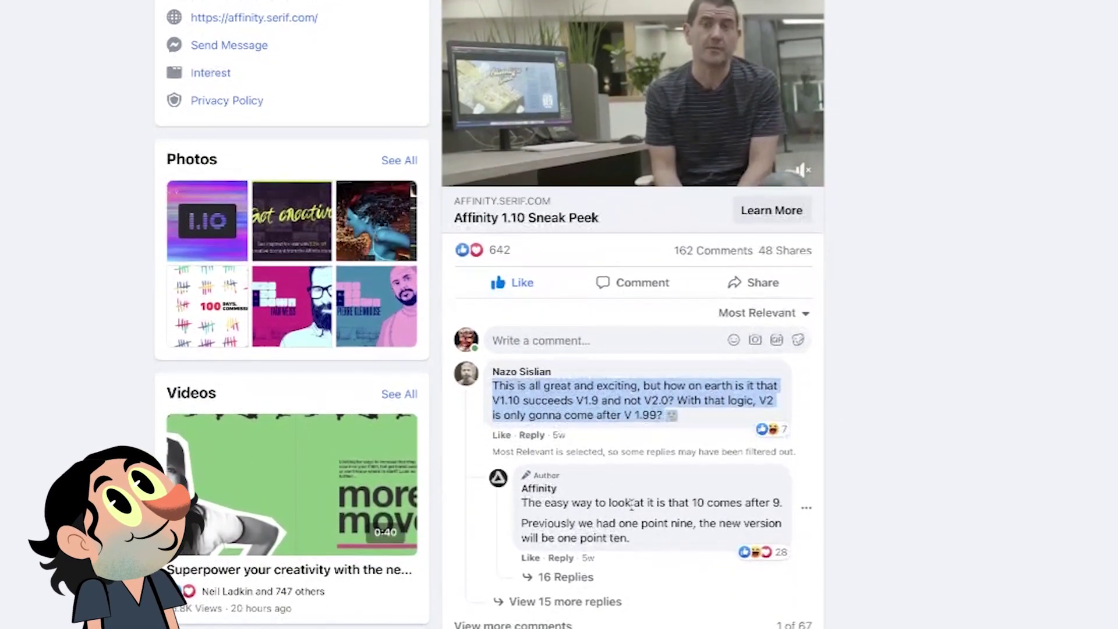
triple_click(588, 512)
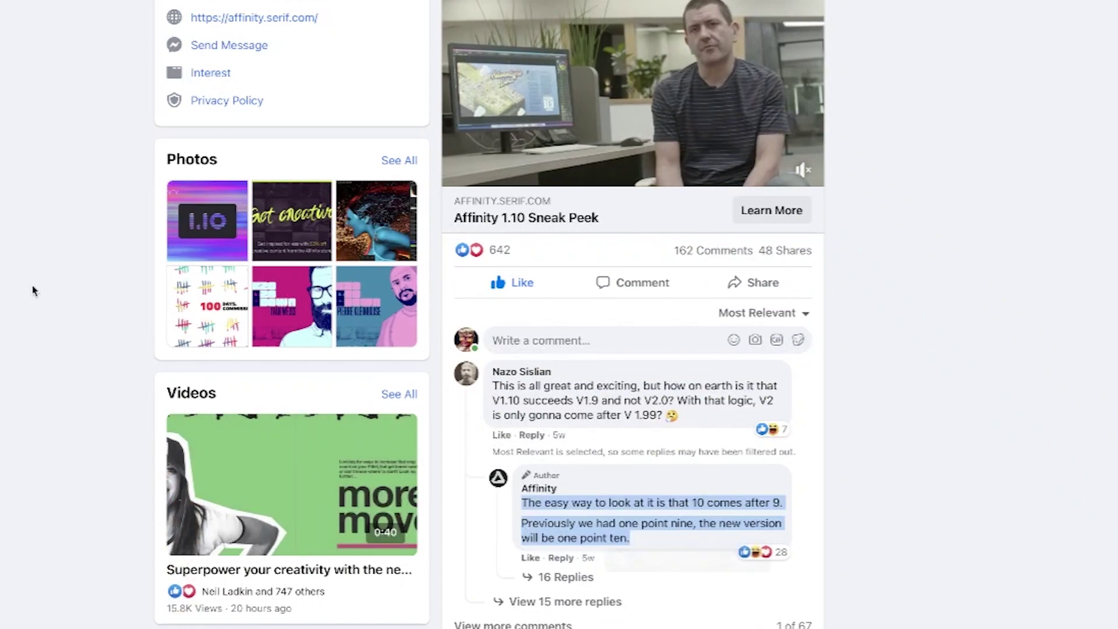
scroll(550, 405, up, 3)
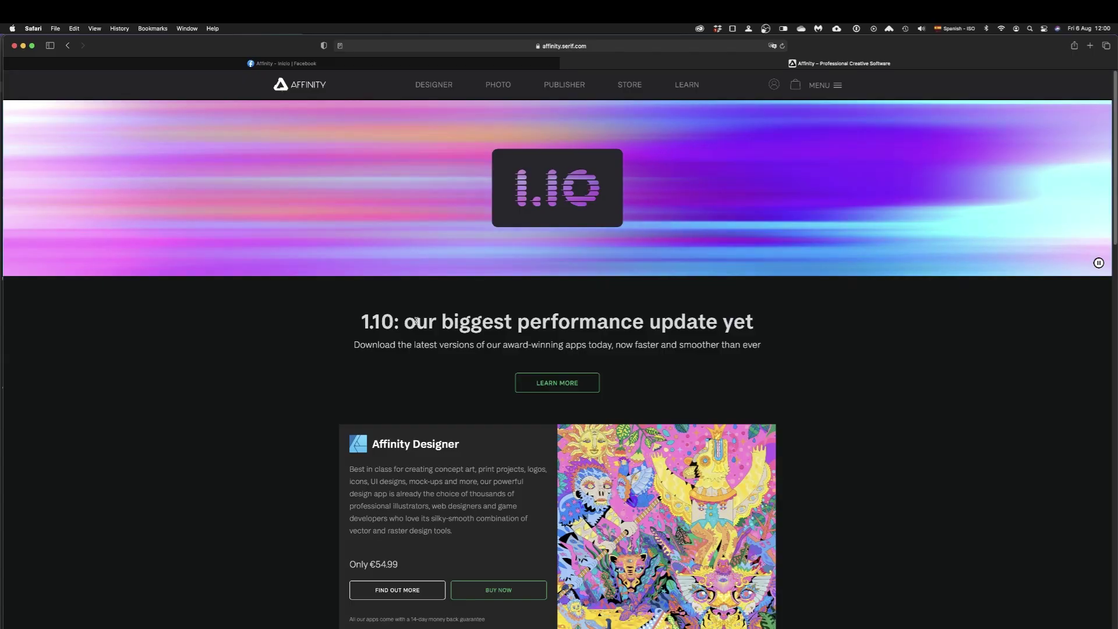
Open the details of the 1.10 performance update from the Affinity home page and read through the article.
scroll(623, 327, down, 5)
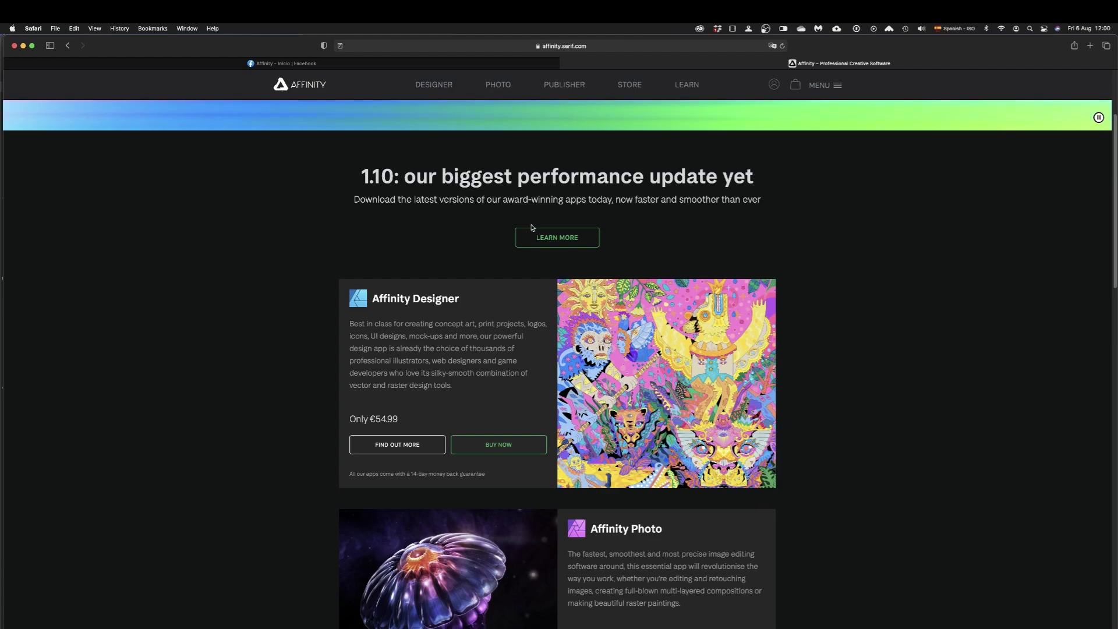
click(547, 233)
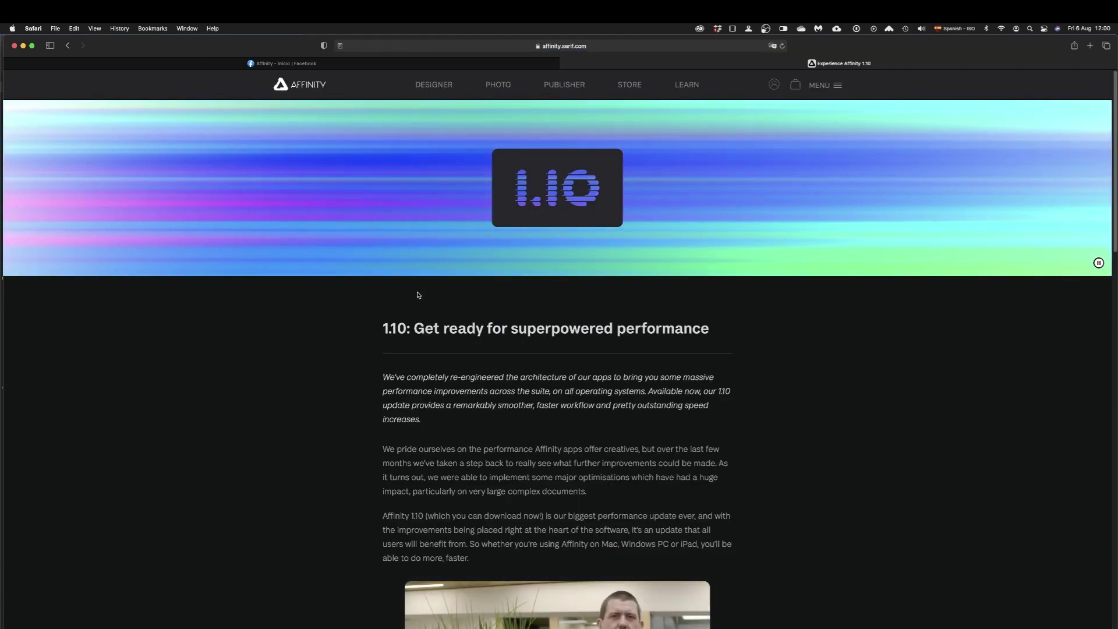
scroll(421, 293, down, 5)
scroll(383, 349, up, 4)
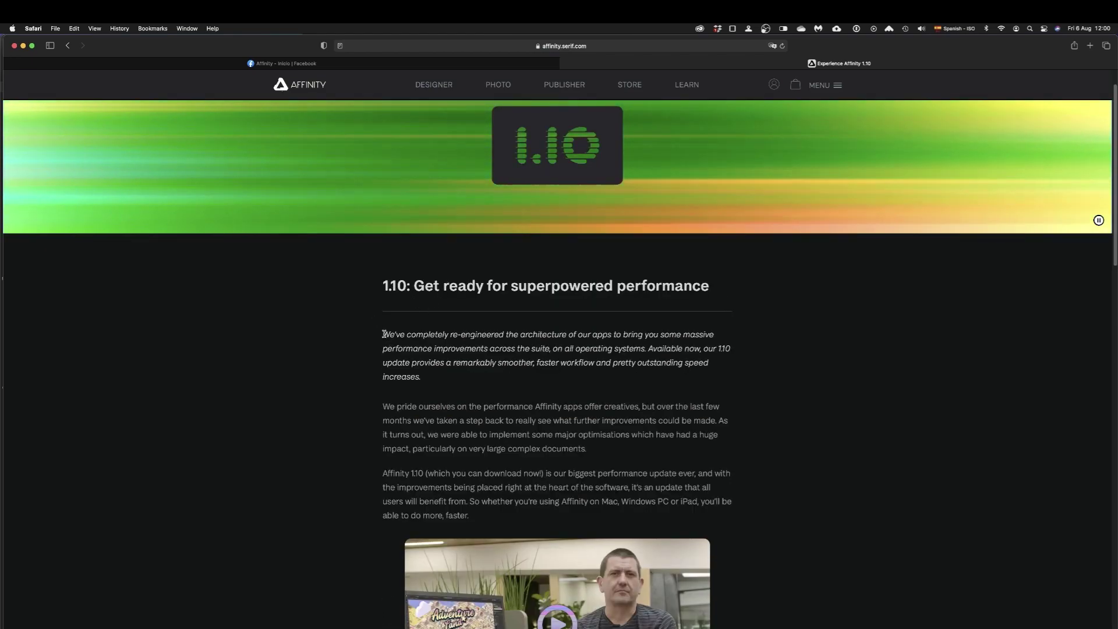
scroll(384, 335, down, 5)
scroll(385, 337, down, 6)
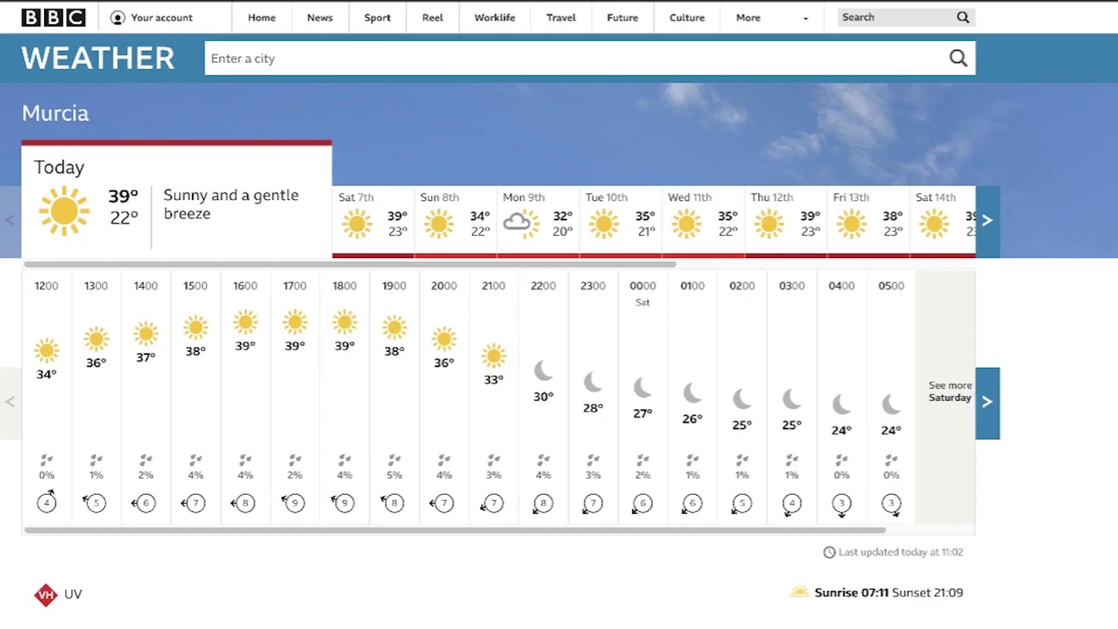
Switch to Finder and open the "repaired by Serif" folder beside the STEM board files.
key(super+Tab)
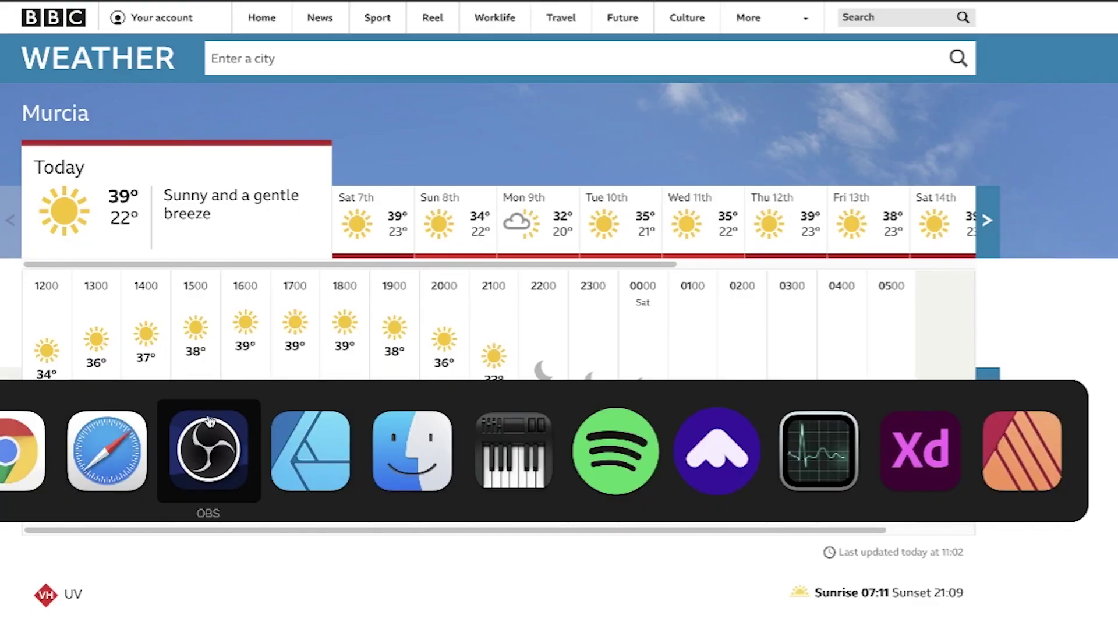
click(418, 447)
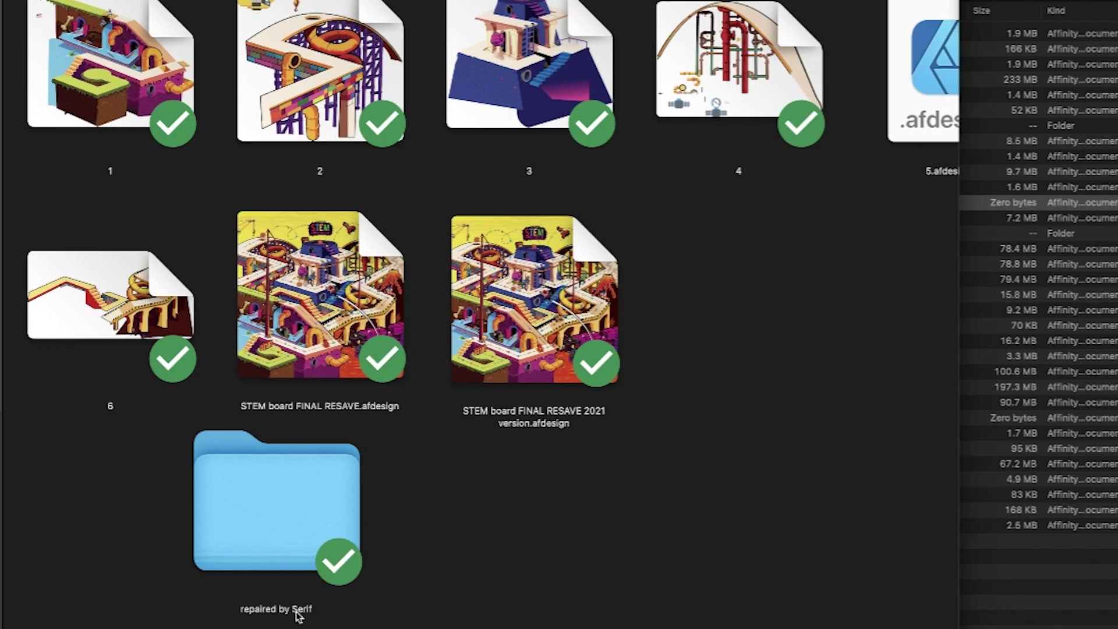
double_click(286, 527)
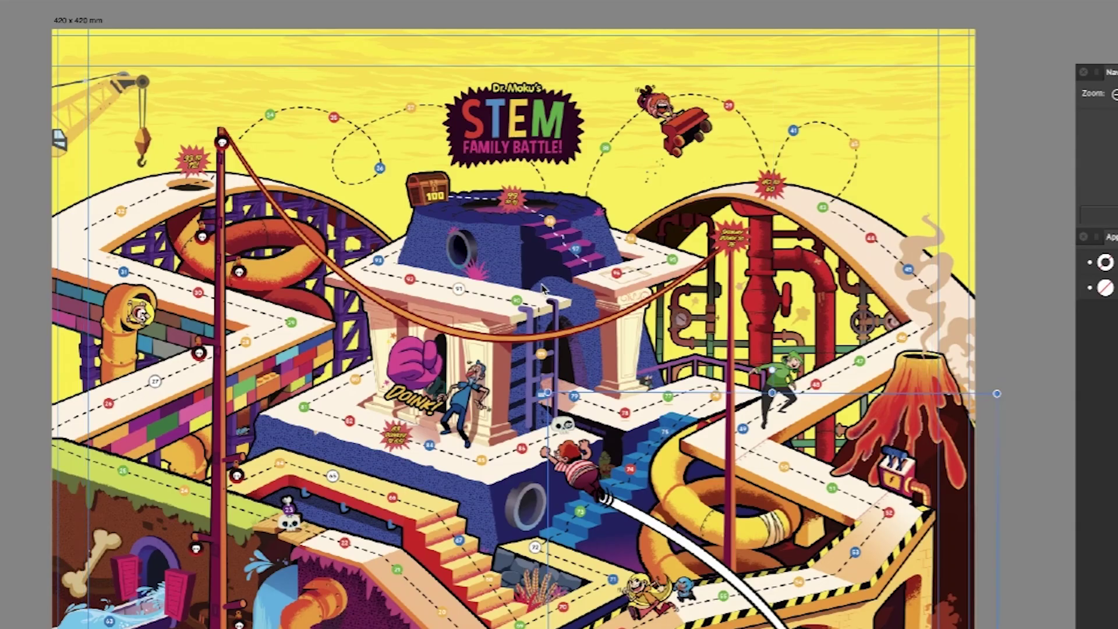
Switch to Google Chrome and look up the STEM family board game with the entry "stem fam".
key(super+Tab)
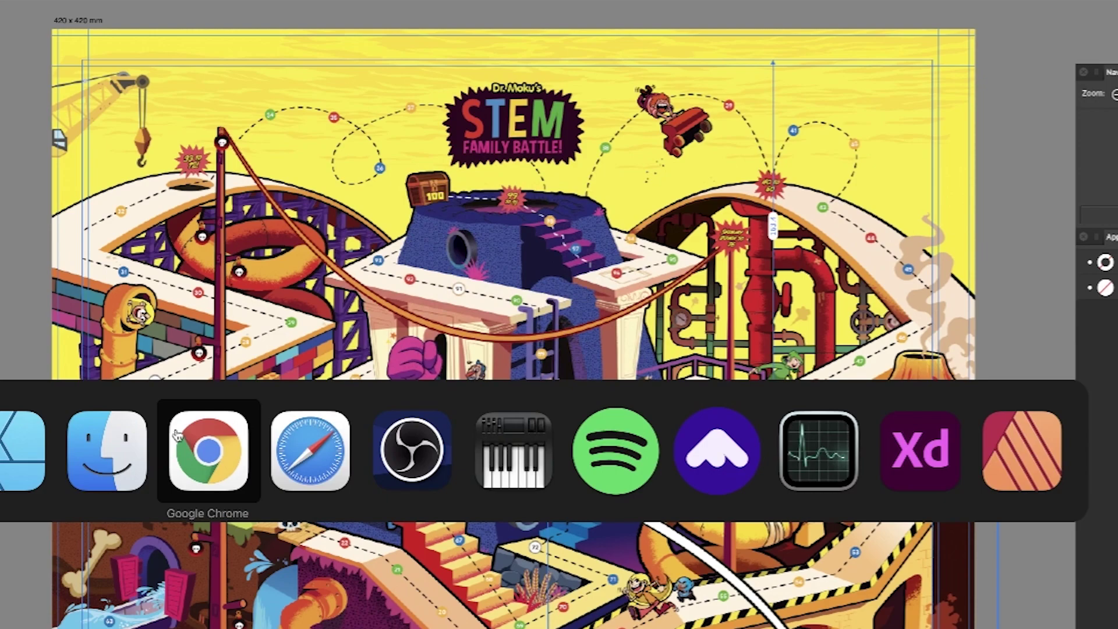
click(198, 459)
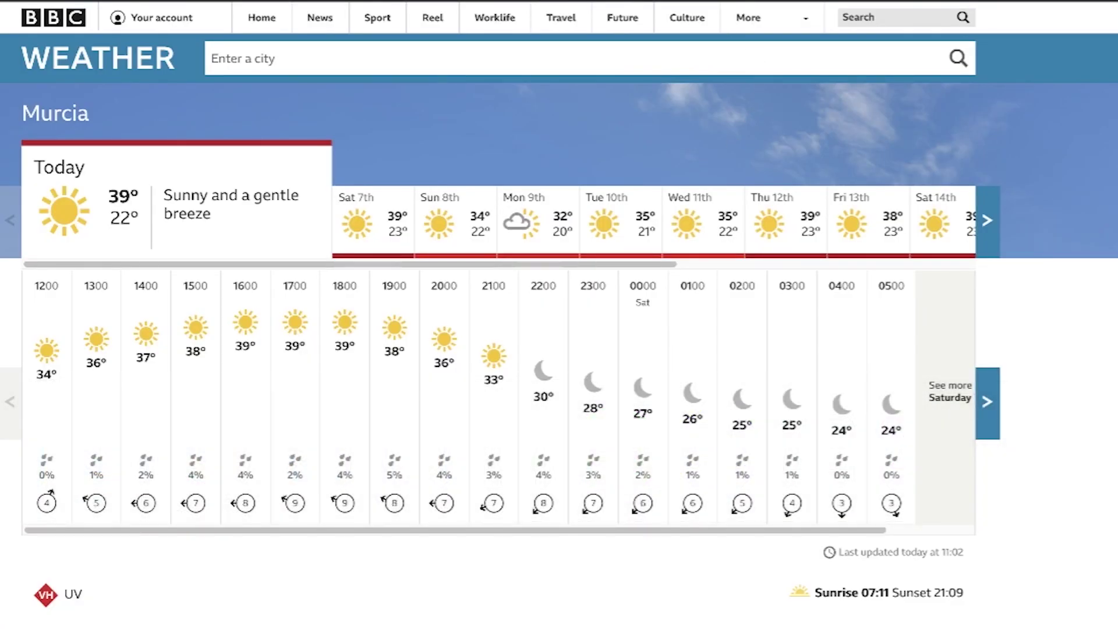
text(stem fam)
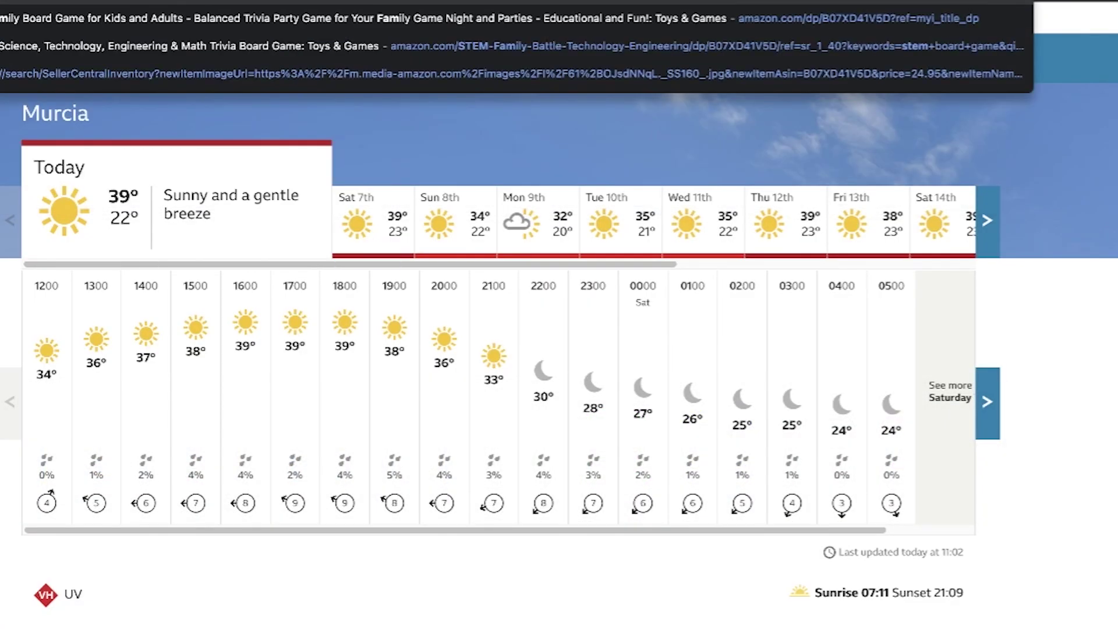
key(Return)
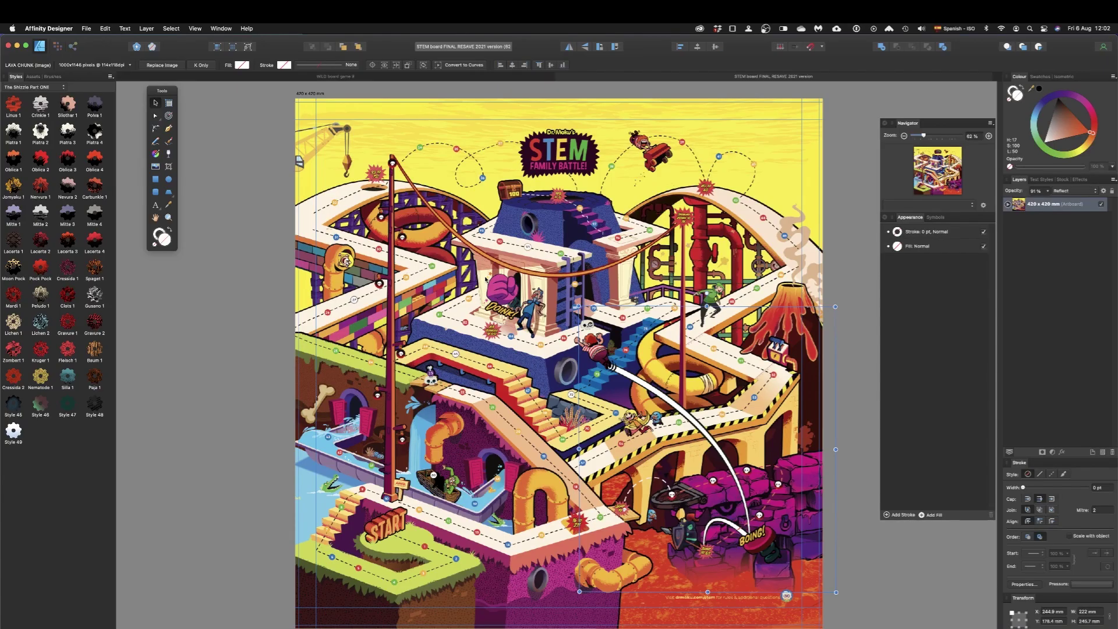
Open the Affinity account information to check the installed version of Affinity Designer, and close it.
click(56, 29)
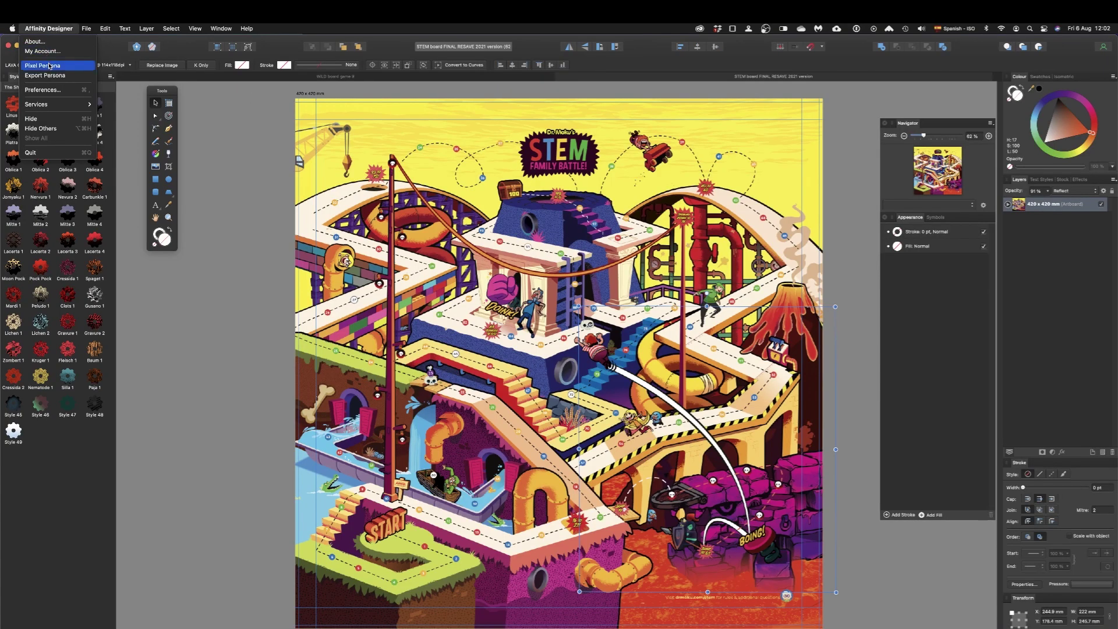
click(54, 52)
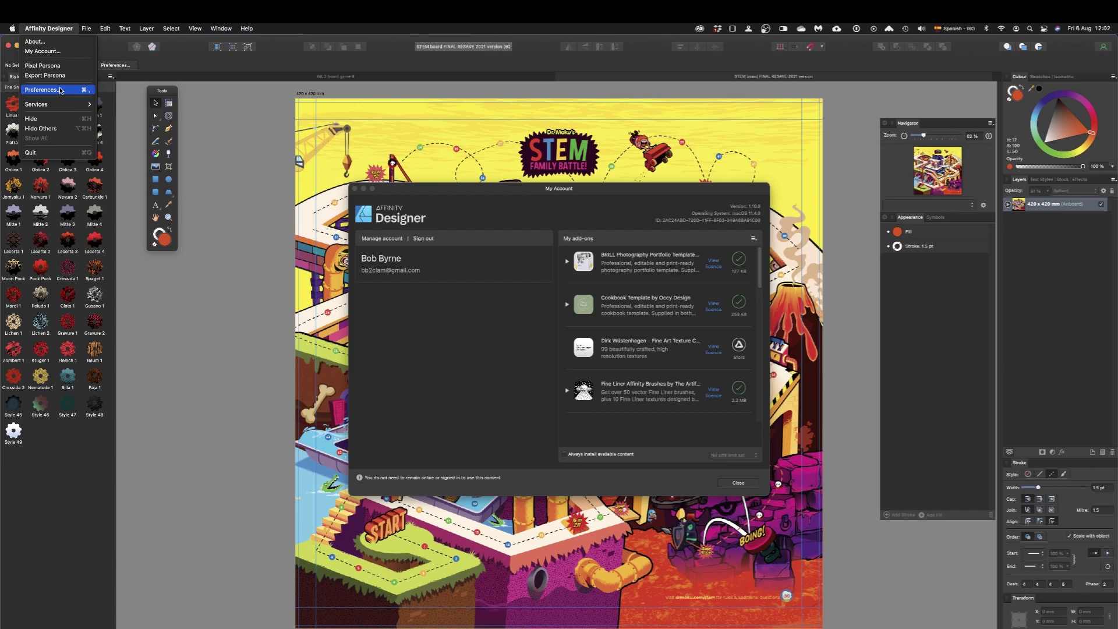
click(724, 223)
click(751, 211)
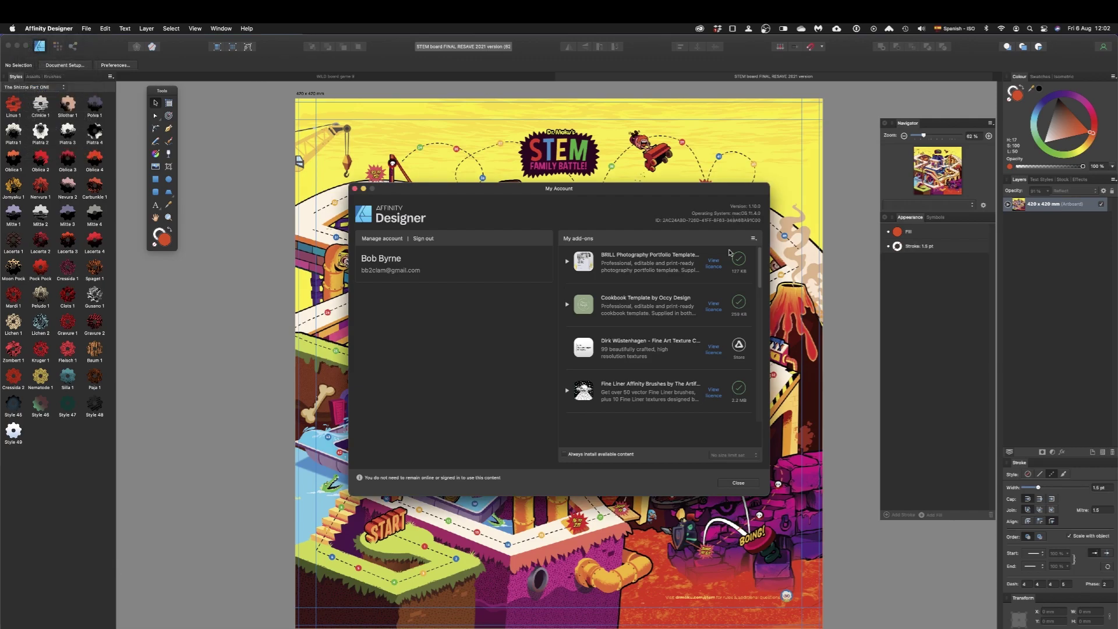
click(733, 486)
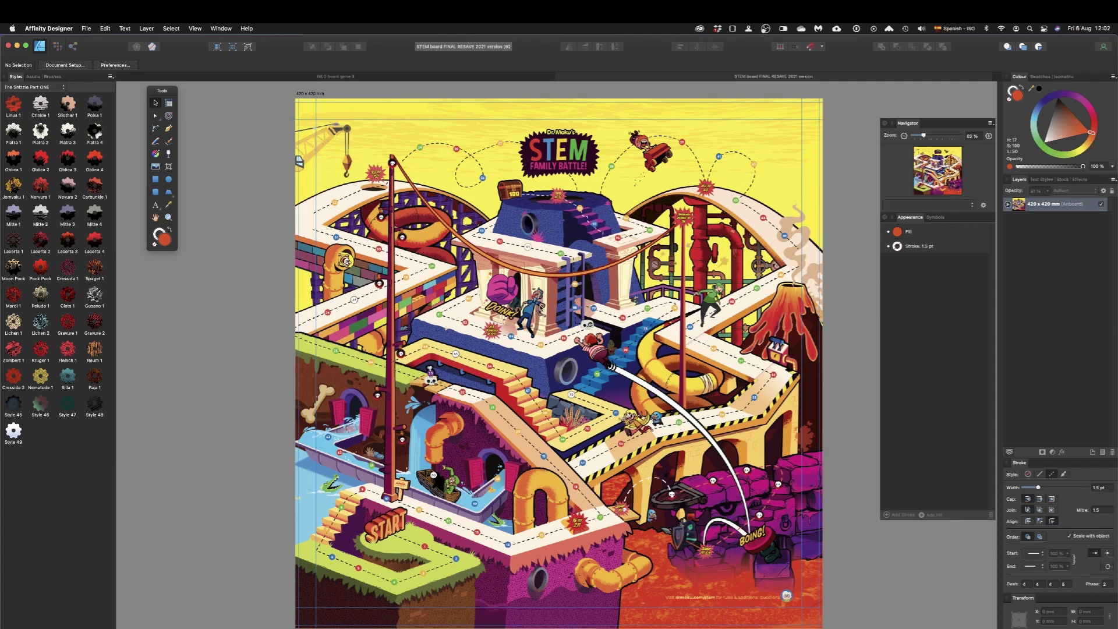
Examine how the STEM board artwork redraws around the "DOINK!" character at close and wide magnifications.
scroll(540, 309, up, 5)
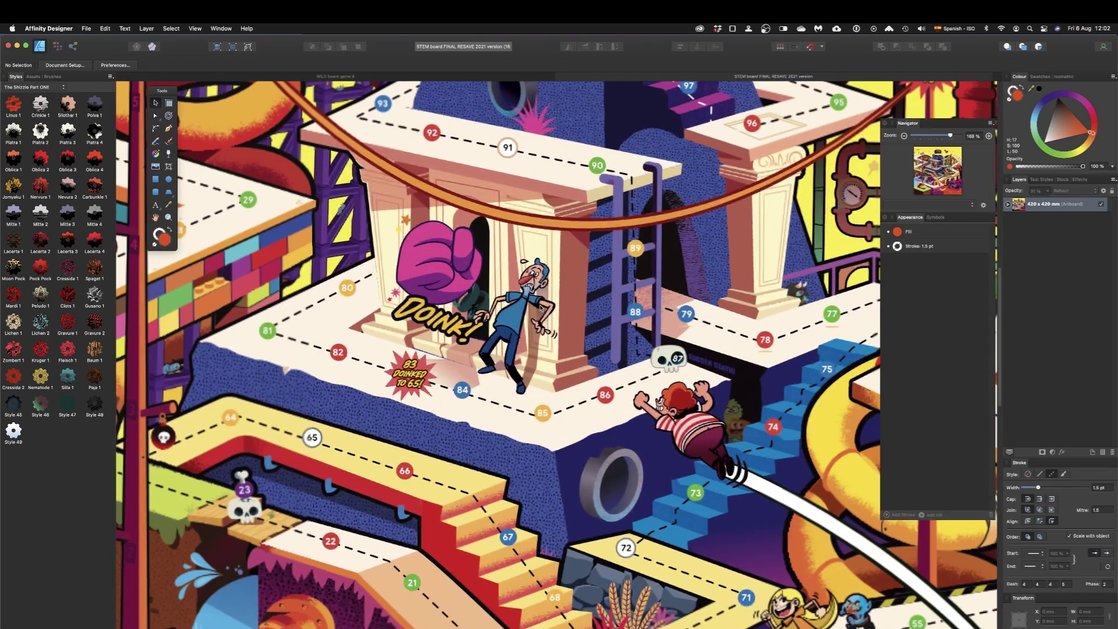
scroll(590, 321, up, 6)
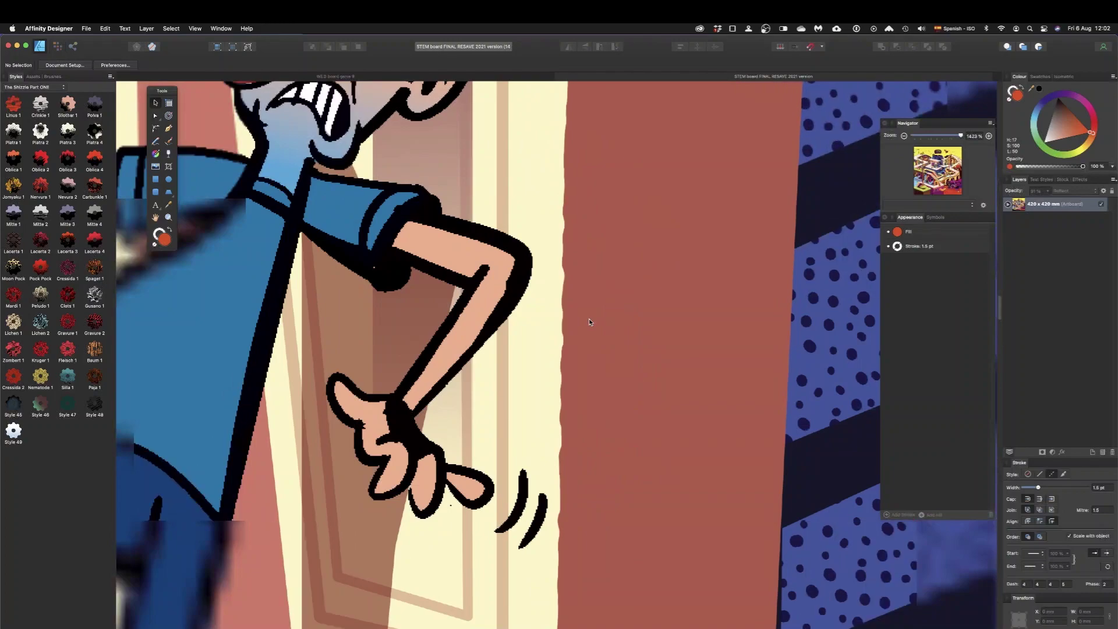
scroll(589, 319, down, 2)
scroll(589, 319, down, 2)
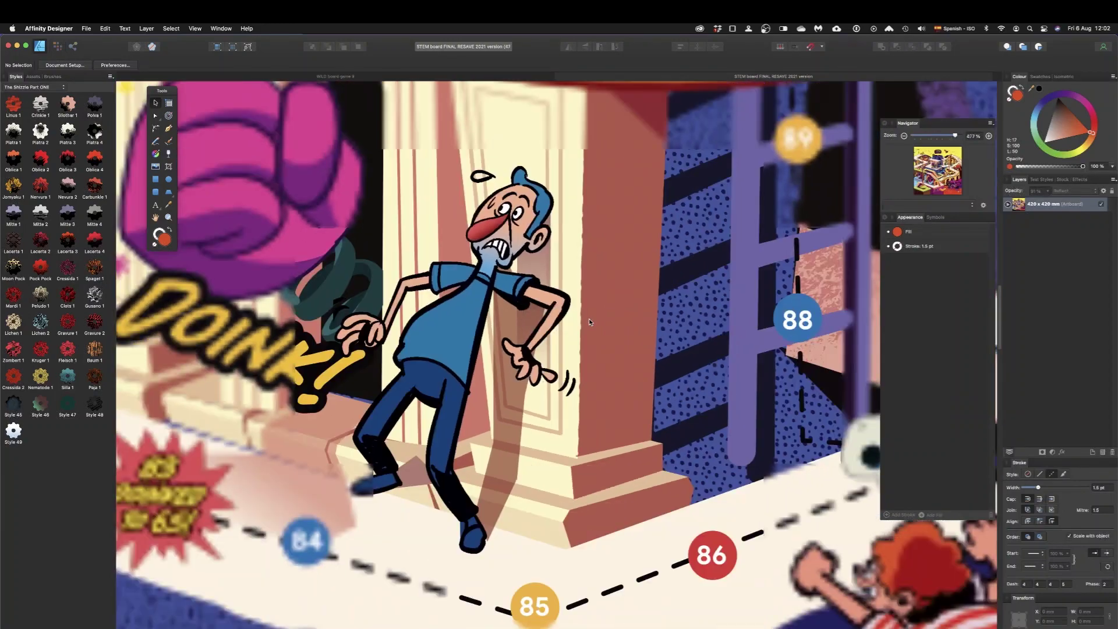
scroll(590, 319, down, 3)
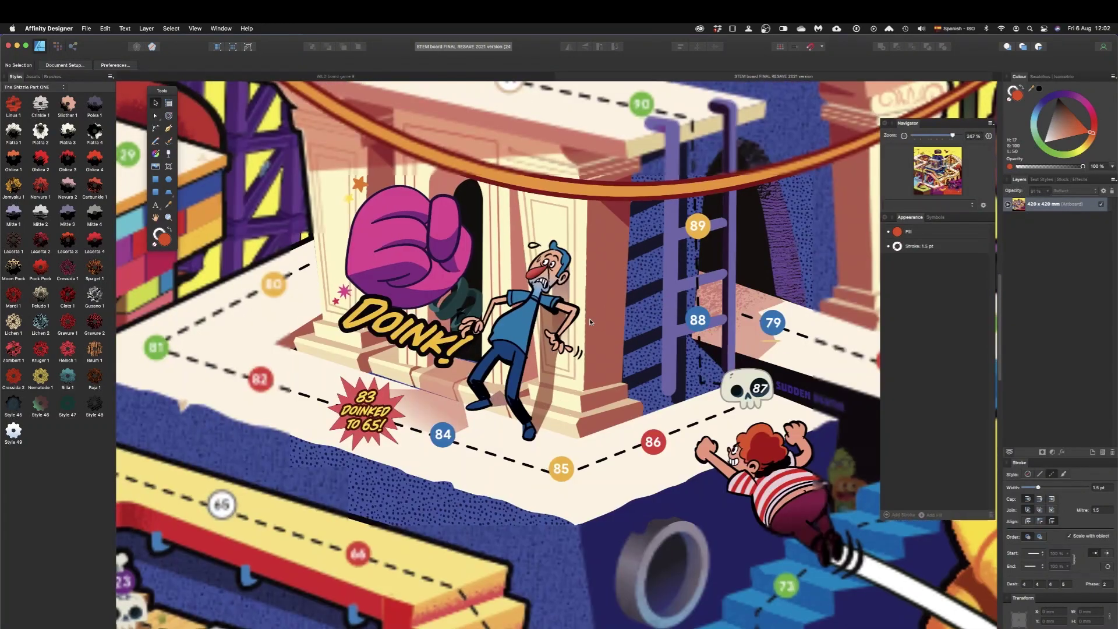
scroll(589, 315, down, 2)
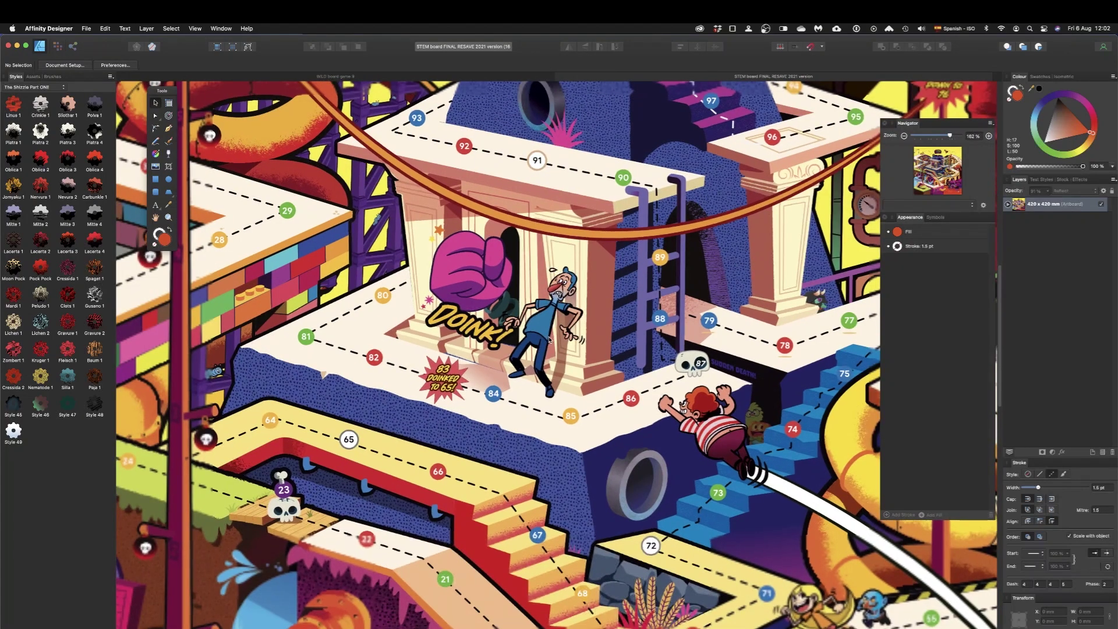
scroll(549, 340, down, 1)
scroll(557, 319, down, 1)
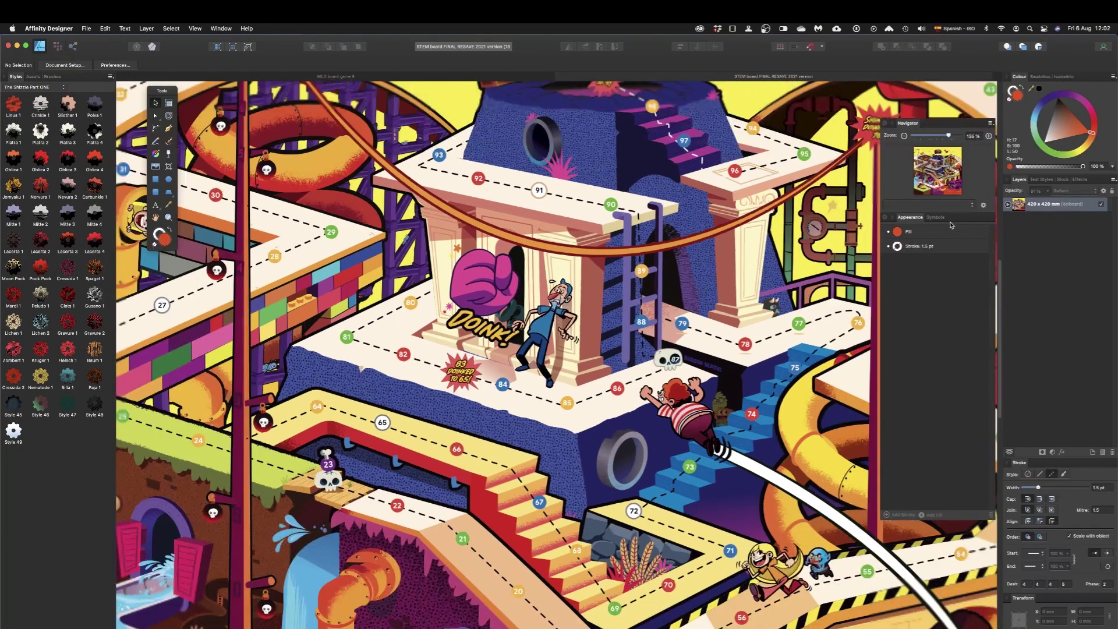
Expand the 420 x 420 mm artboard and its nested artwork groups to review the layers down to the background rectangle.
click(1009, 206)
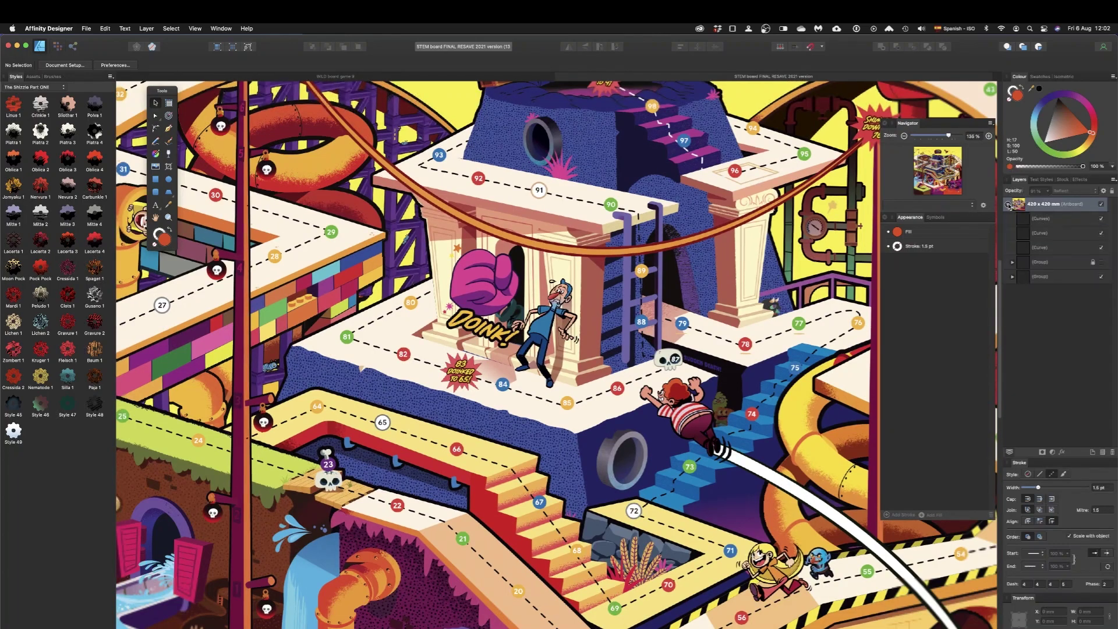
click(1013, 277)
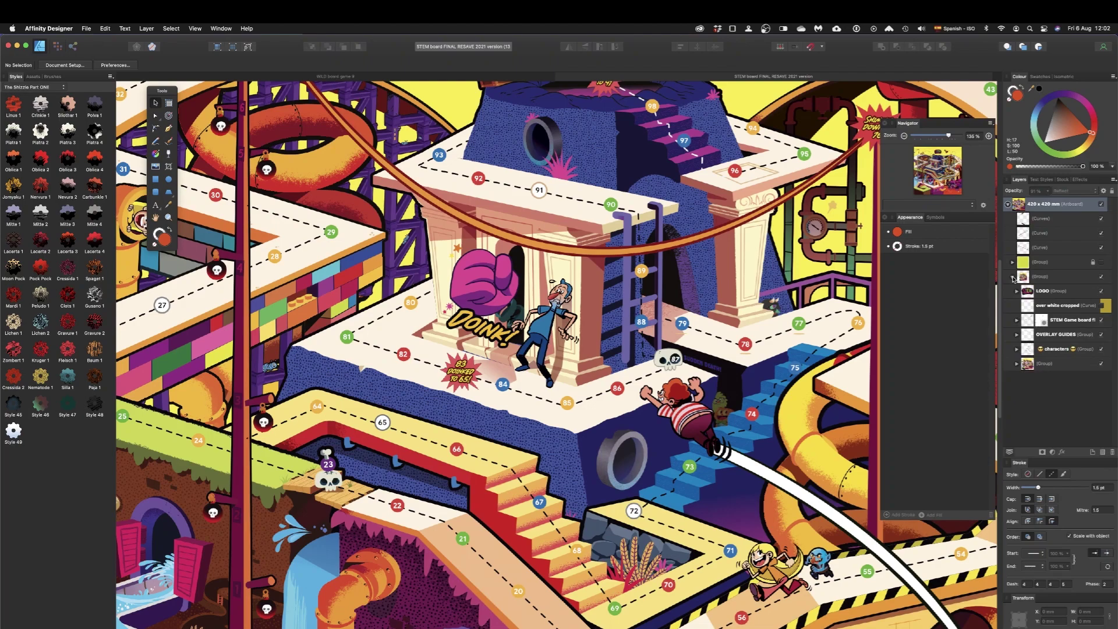
click(1018, 367)
scroll(1057, 311, down, 5)
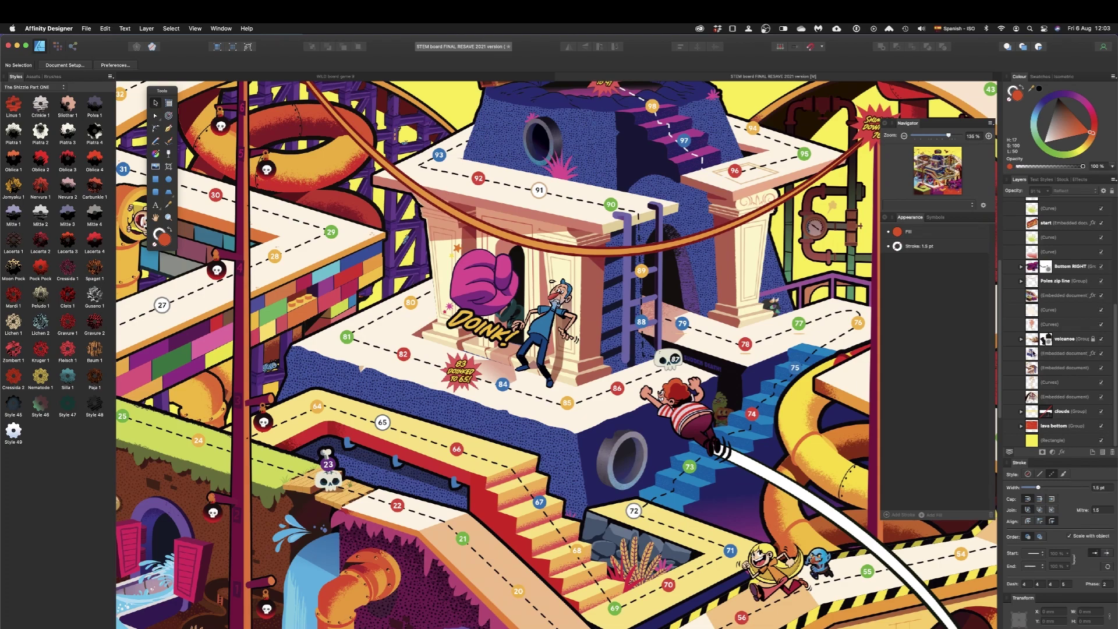
Select the embedded document of the blue temple below the volcanos group and open it for editing.
click(1066, 353)
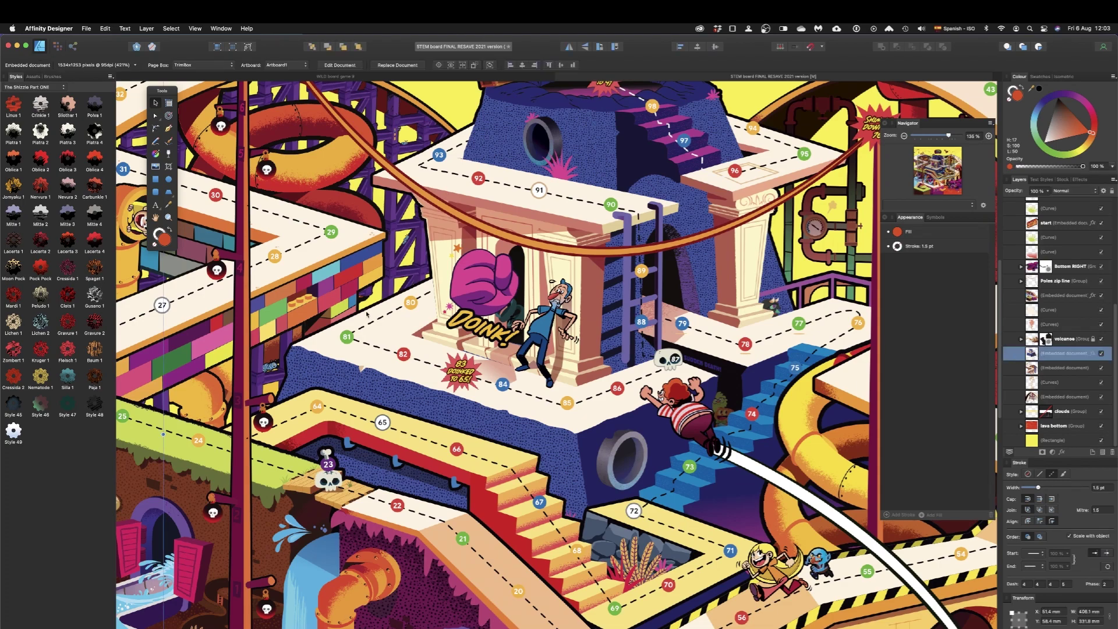
scroll(383, 383, up, 5)
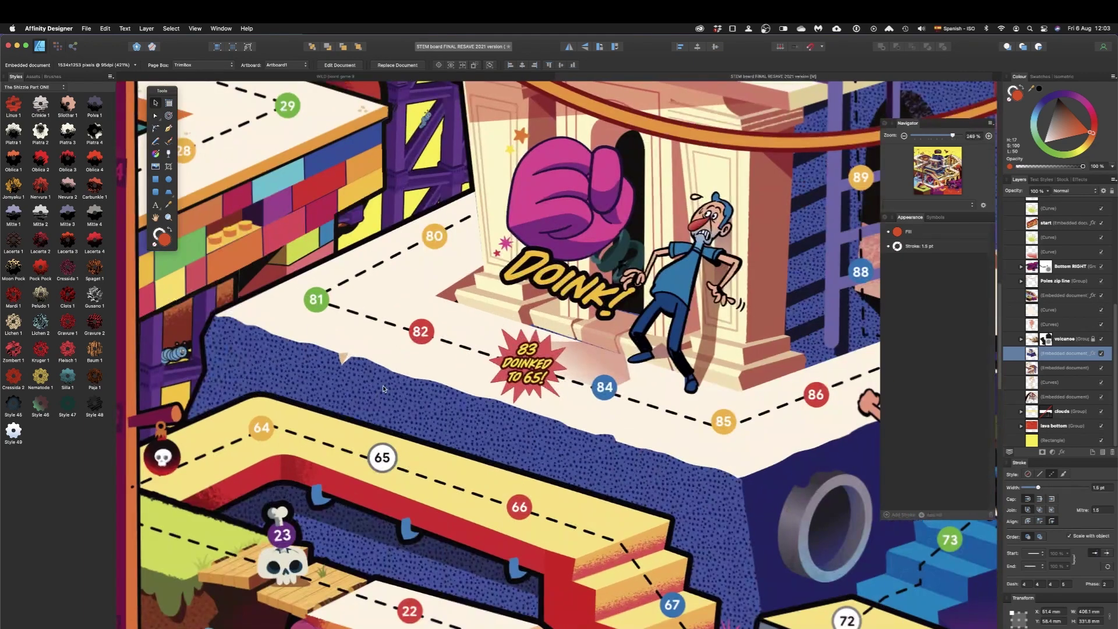
scroll(364, 390, down, 3)
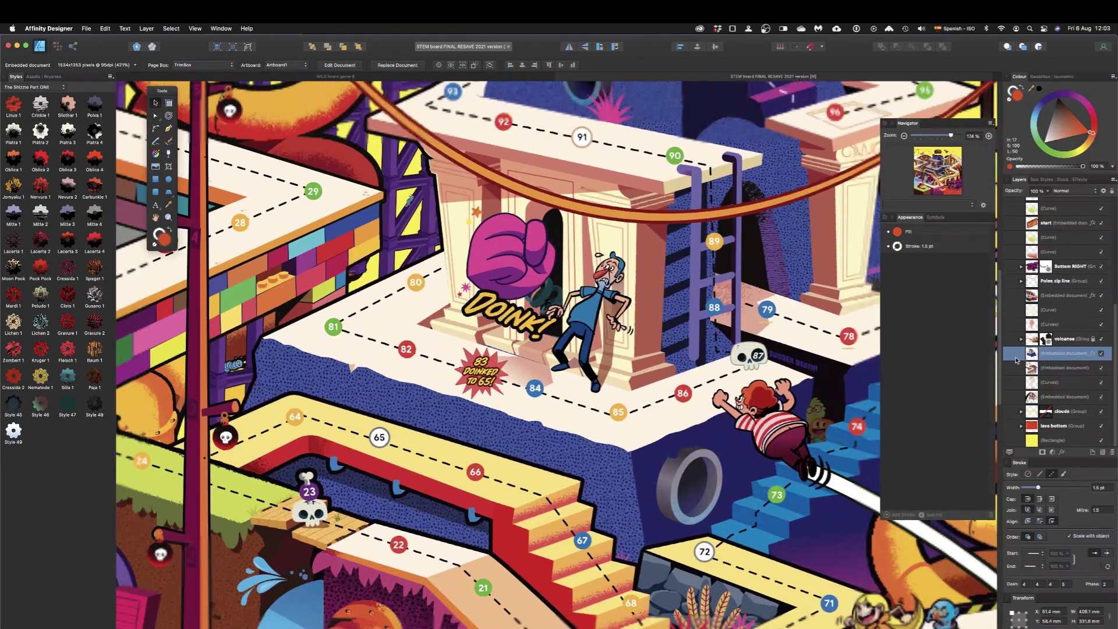
double_click(499, 196)
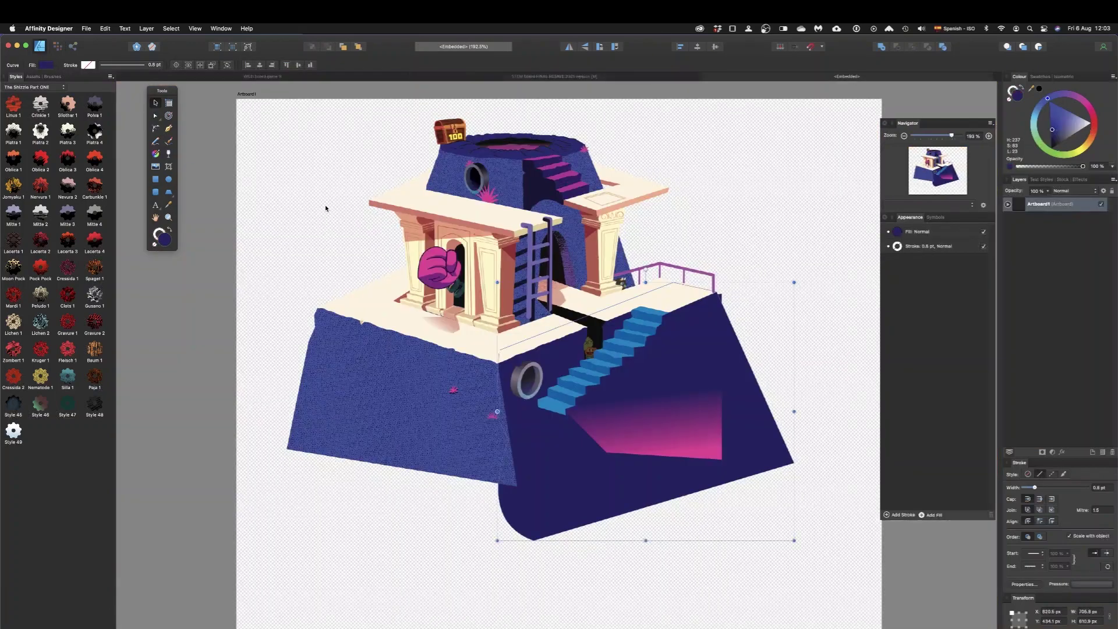
Examine the dotted blue texture, pipe and pink plant of the embedded temple up close, and return to the STEM board document.
scroll(500, 195, up, 10)
scroll(499, 196, down, 10)
scroll(524, 201, up, 10)
scroll(547, 205, down, 6)
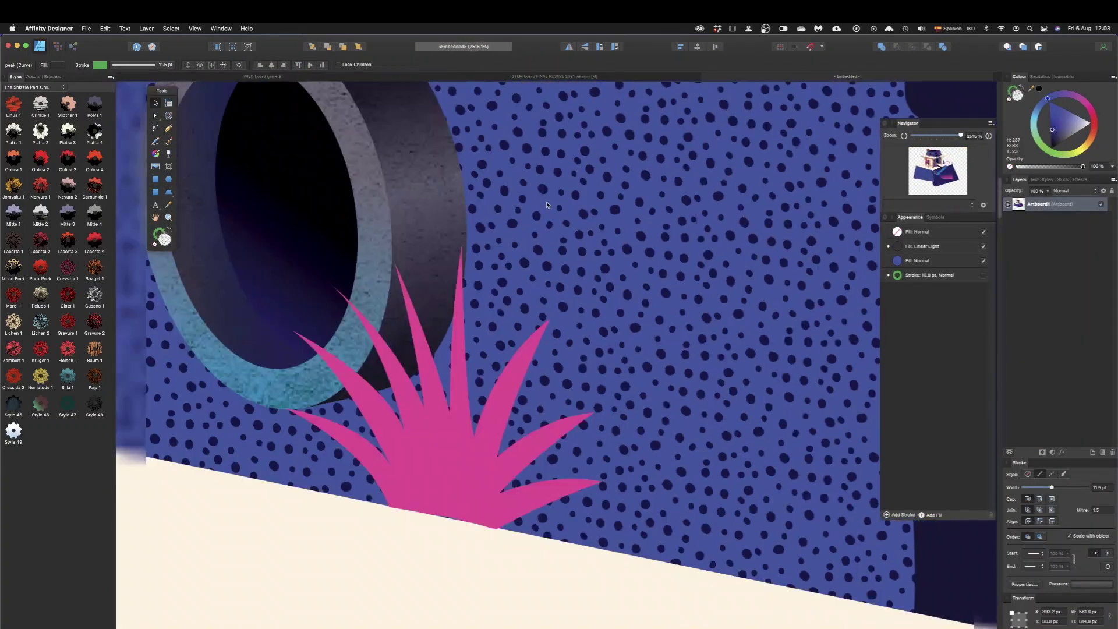
scroll(547, 205, up, 8)
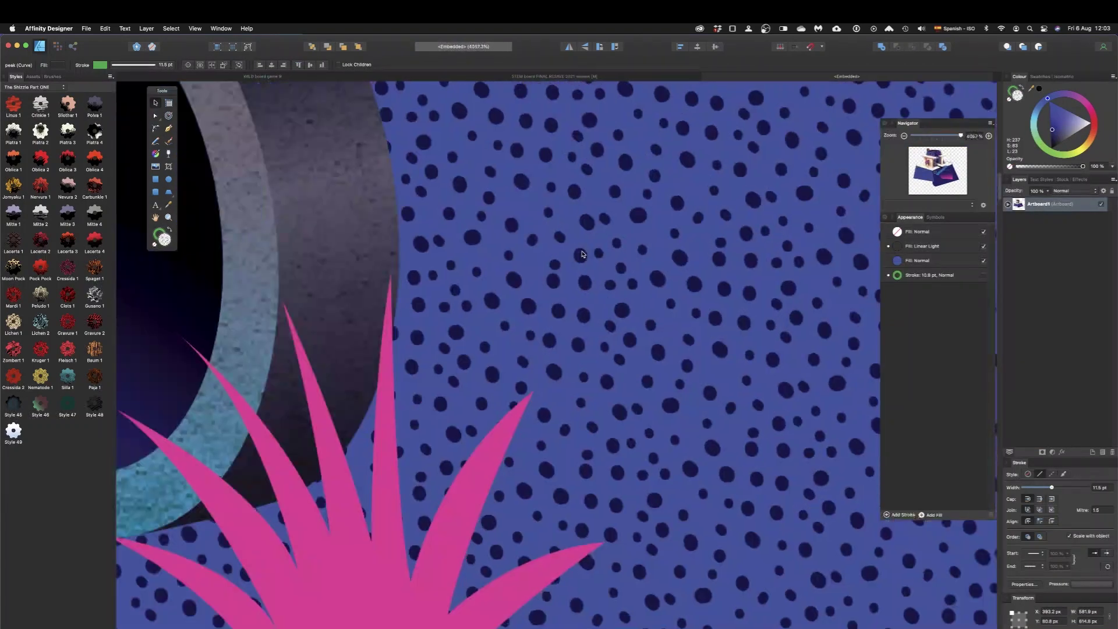
scroll(582, 254, down, 7)
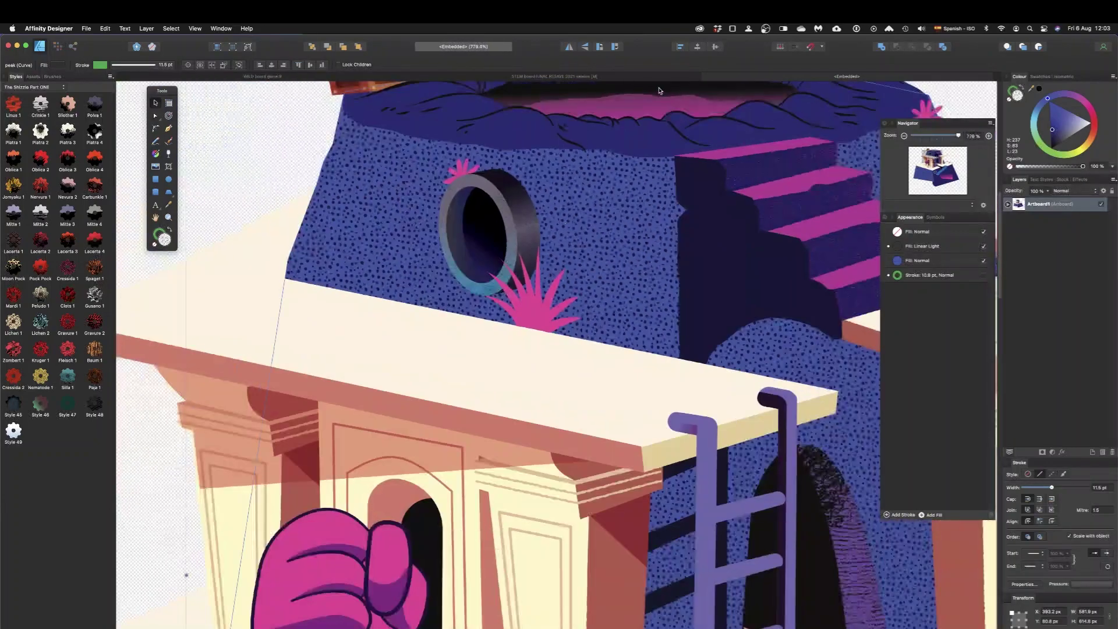
click(656, 77)
scroll(1070, 369, down, 5)
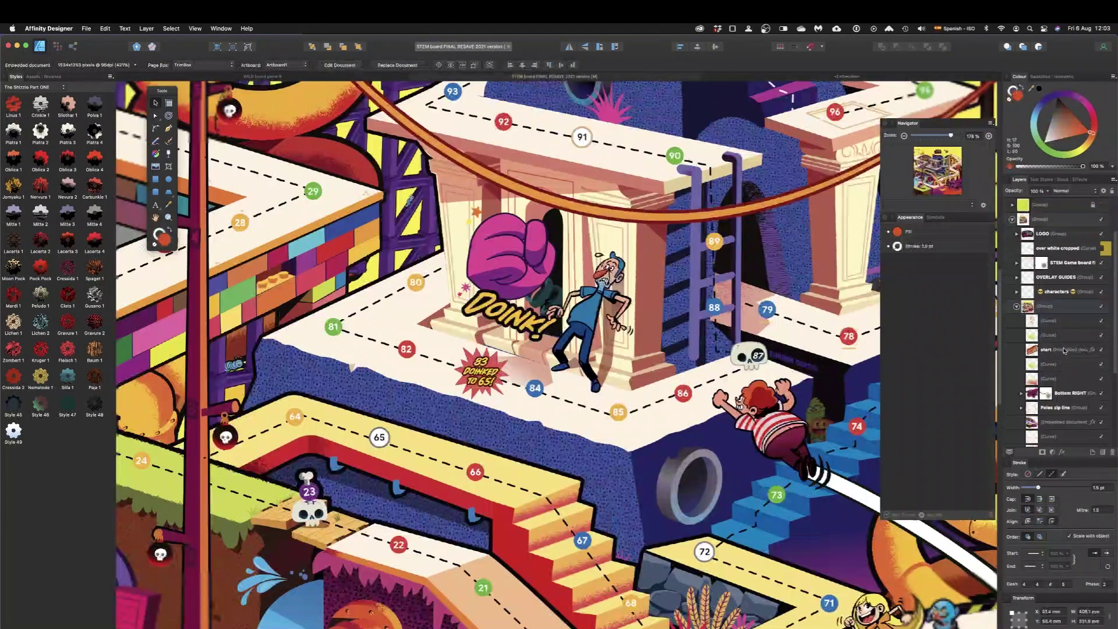
Remove the embedded blue temple document from the STEM board, inspect the gap at different magnifications, and paste it back in place.
click(637, 311)
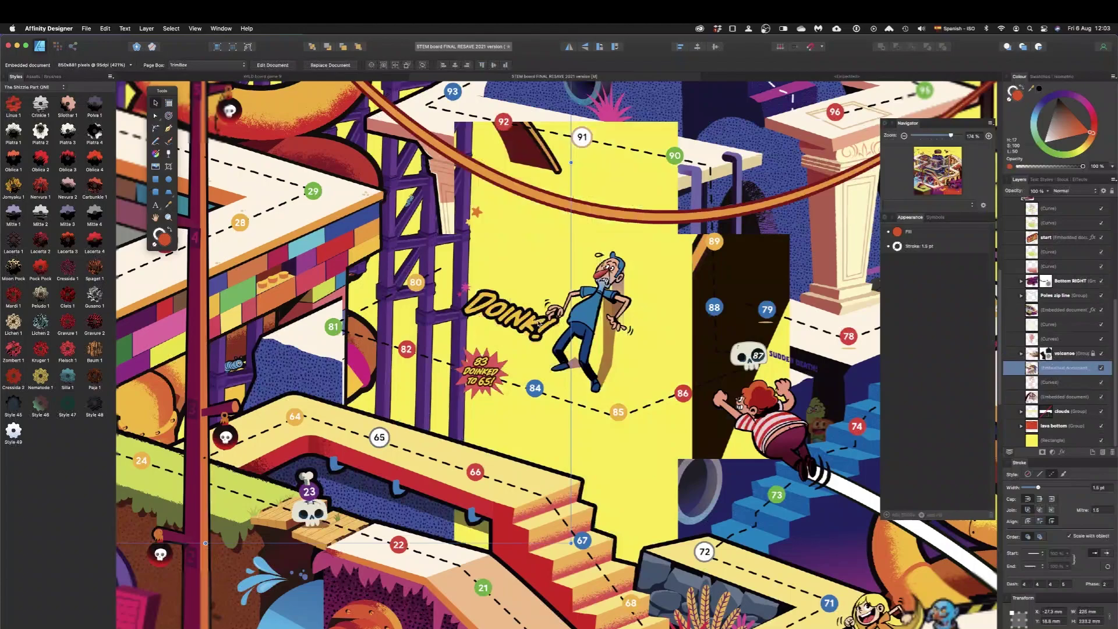
scroll(539, 322, down, 4)
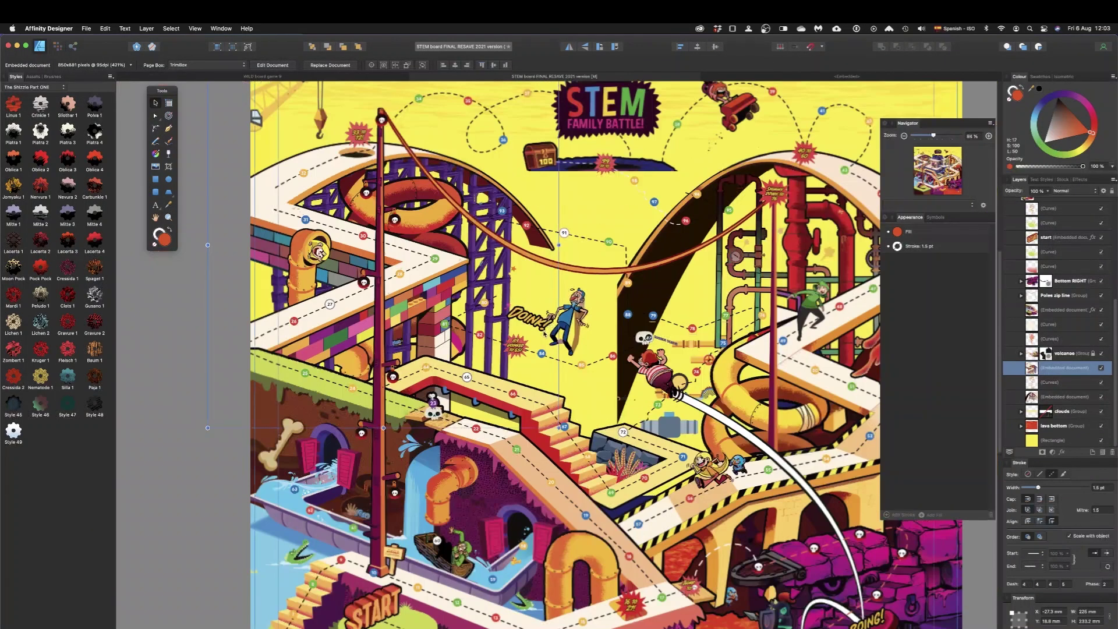
scroll(403, 508, up, 5)
scroll(560, 379, down, 4)
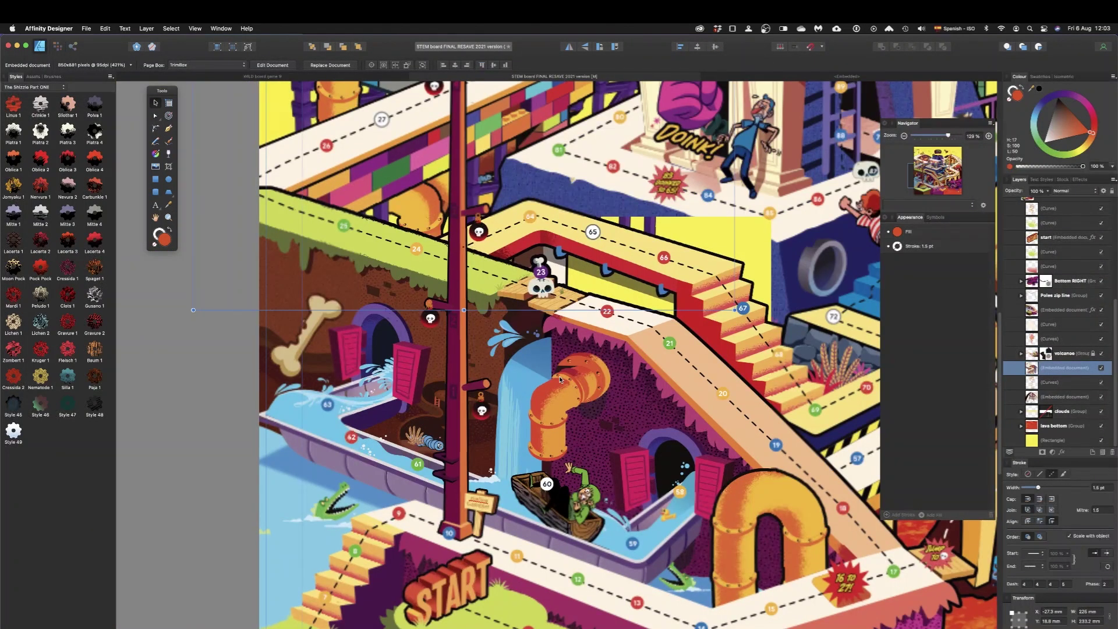
drag(709, 226, 425, 383)
key(super+v)
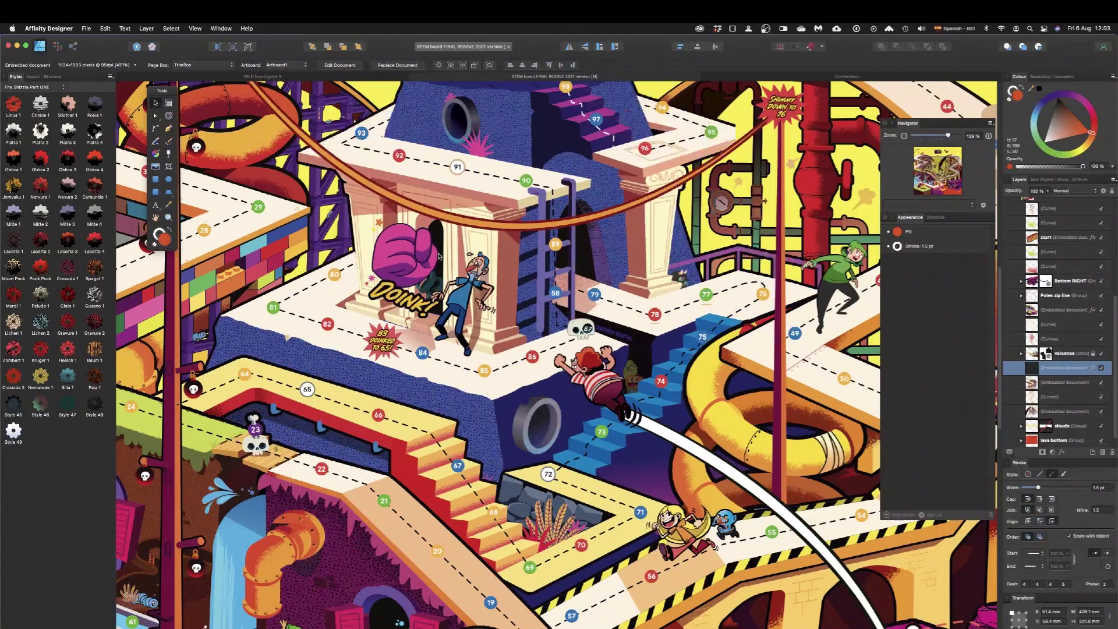
Switch to the WILD board game 9 document and frame the whole Worlds of Trivia board.
click(262, 76)
key(super+0)
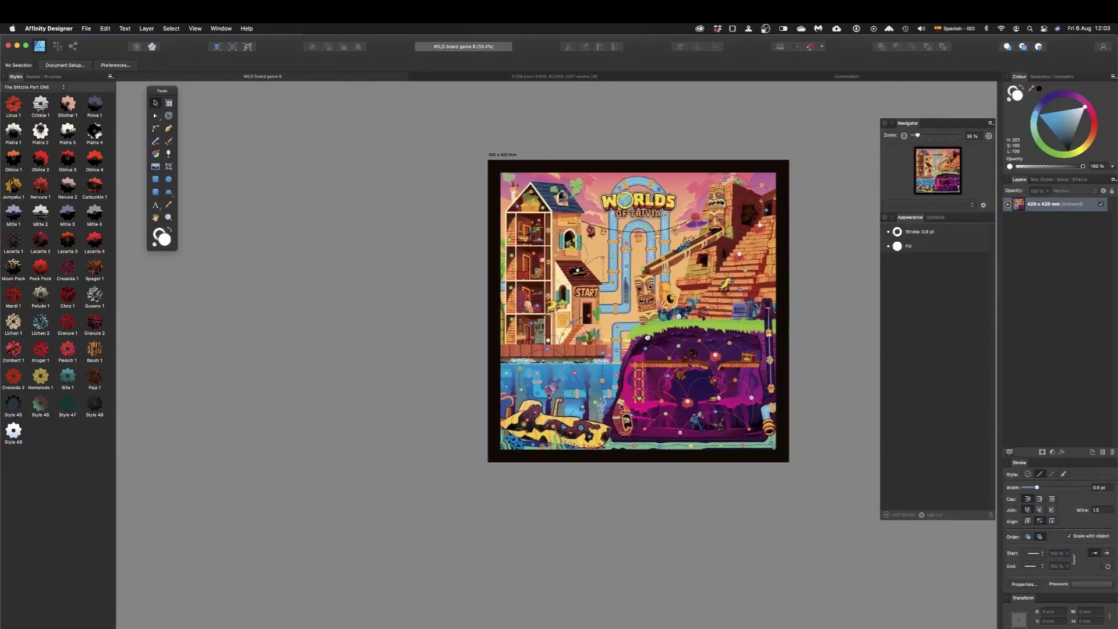
scroll(634, 220, up, 5)
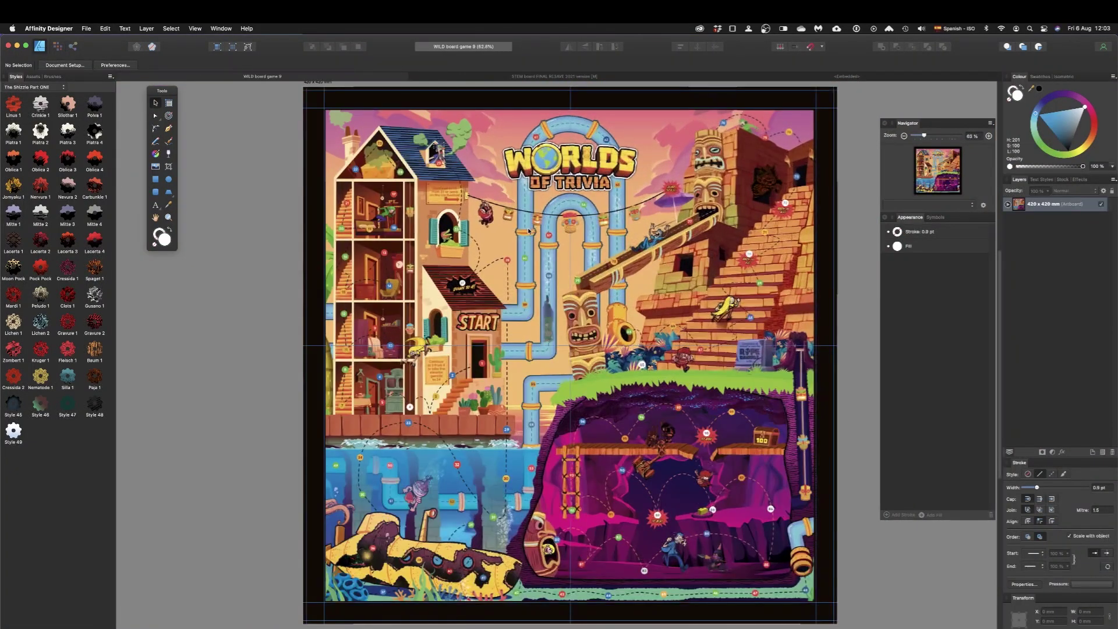
Switch to the Amazon page in the browser and open the Worlds of Trivia board game listing to preview its images.
key(super+Tab)
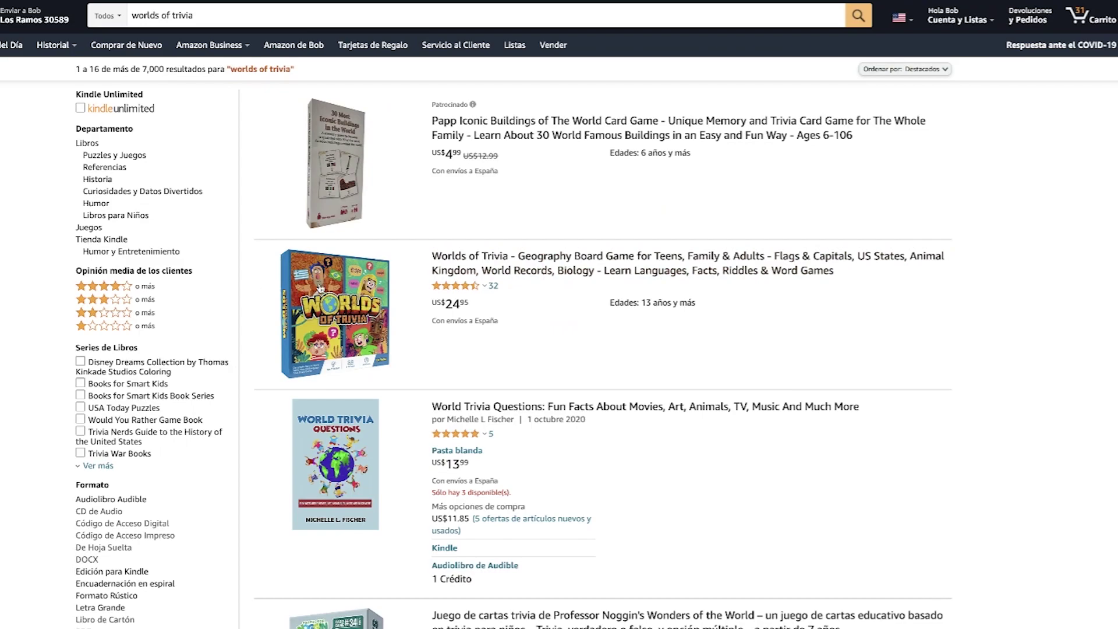
click(320, 289)
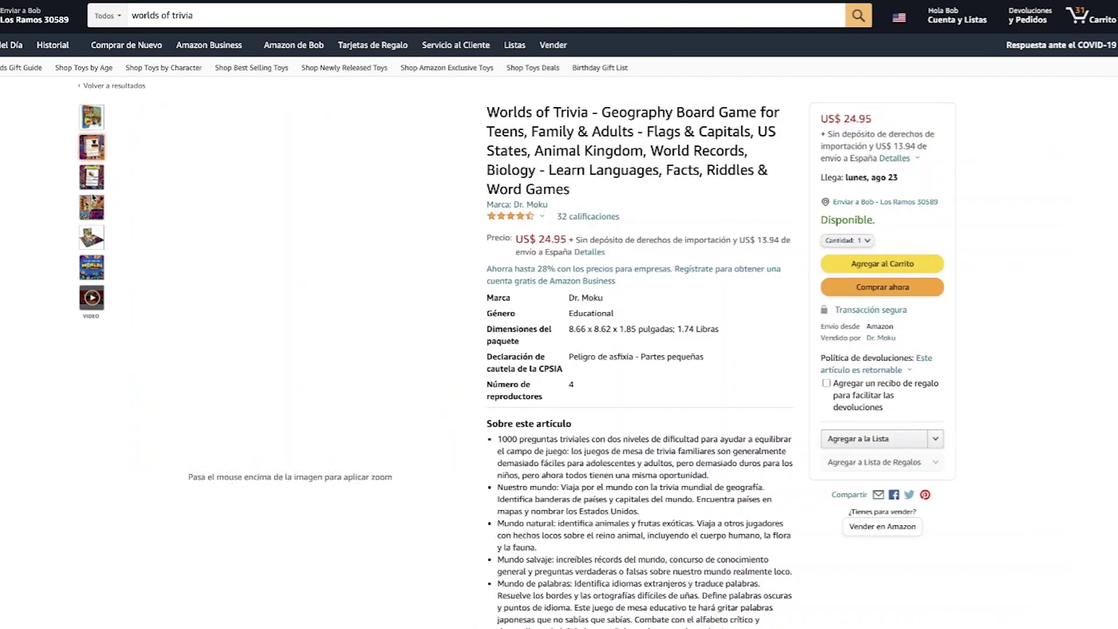
mouse_move(94, 152)
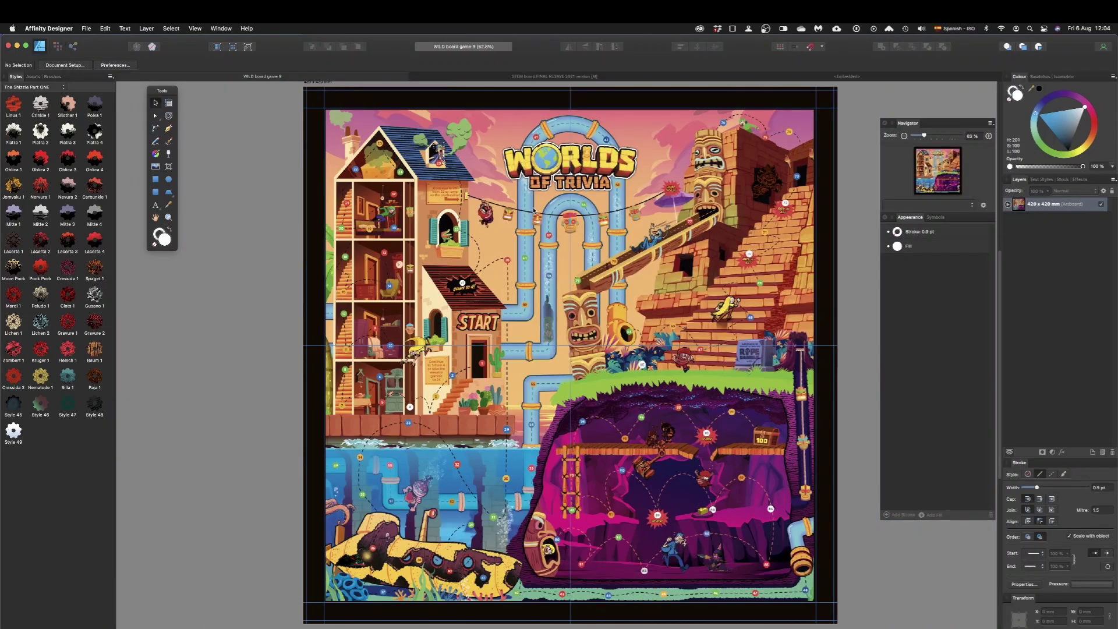
Back in Affinity Designer, hide the guides on the Worlds of Trivia board and examine the pipe swimmer and tiki totem up close.
click(196, 28)
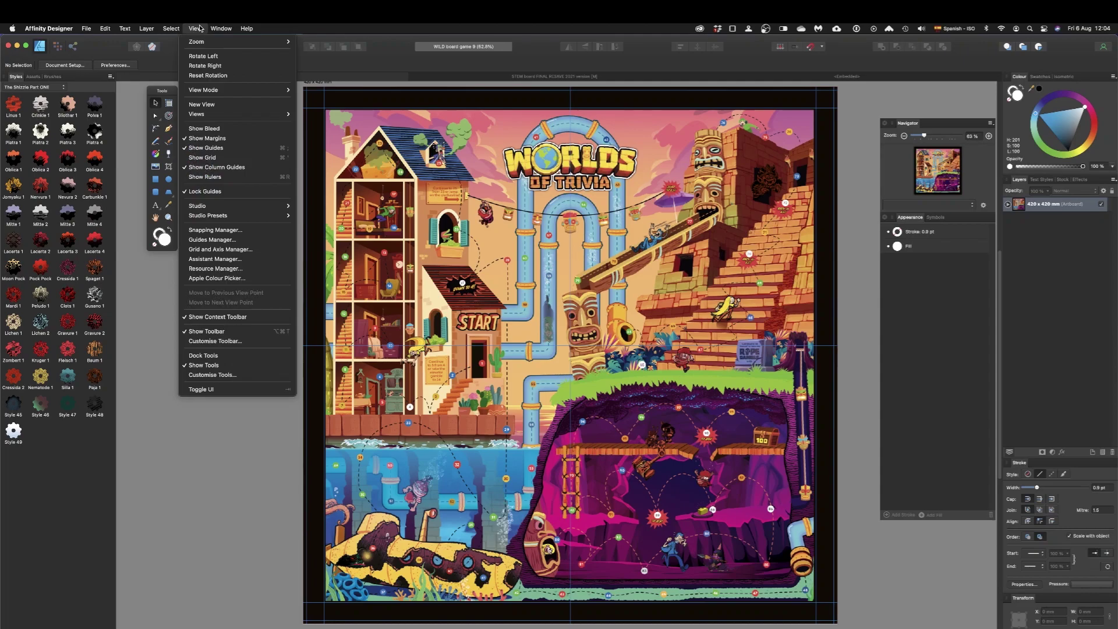
click(218, 148)
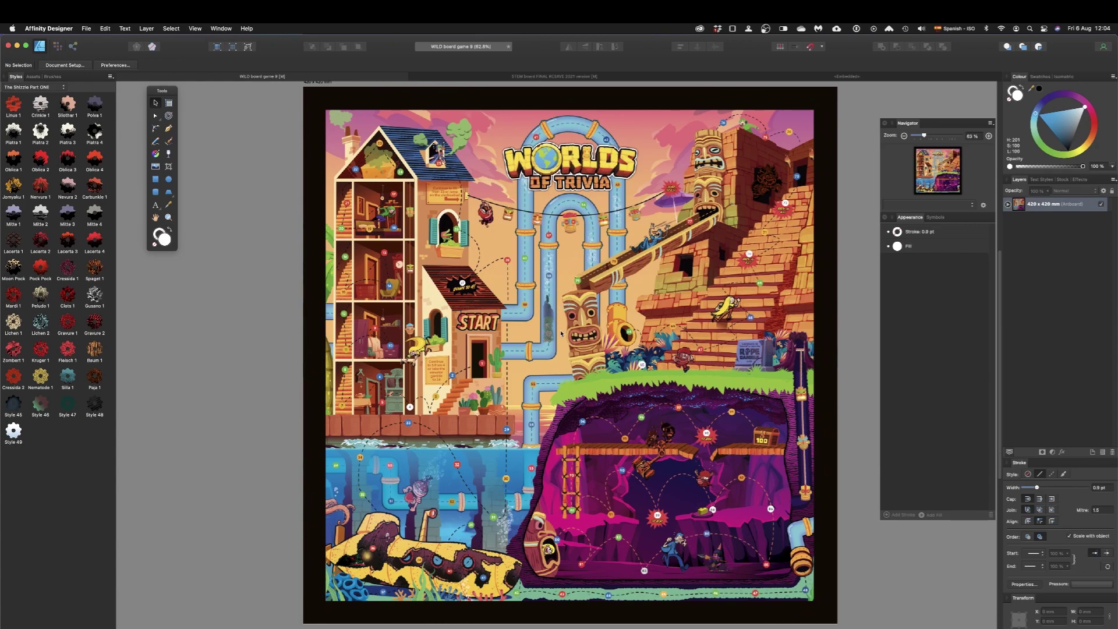
scroll(559, 328, up, 5)
scroll(550, 321, up, 8)
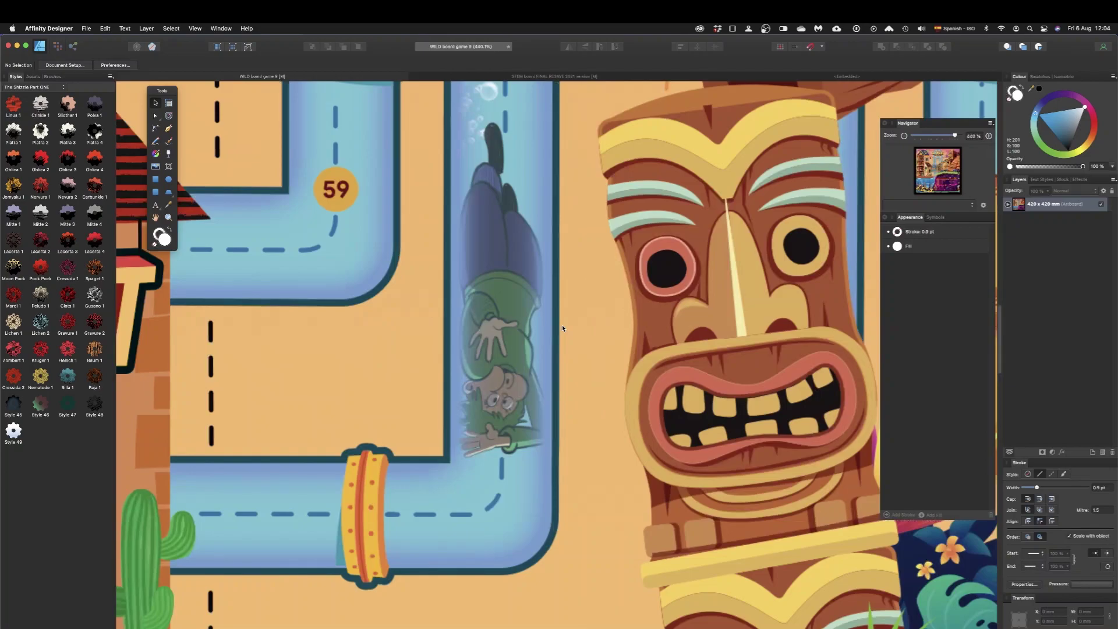
scroll(537, 324, down, 2)
scroll(566, 325, down, 2)
scroll(560, 320, down, 2)
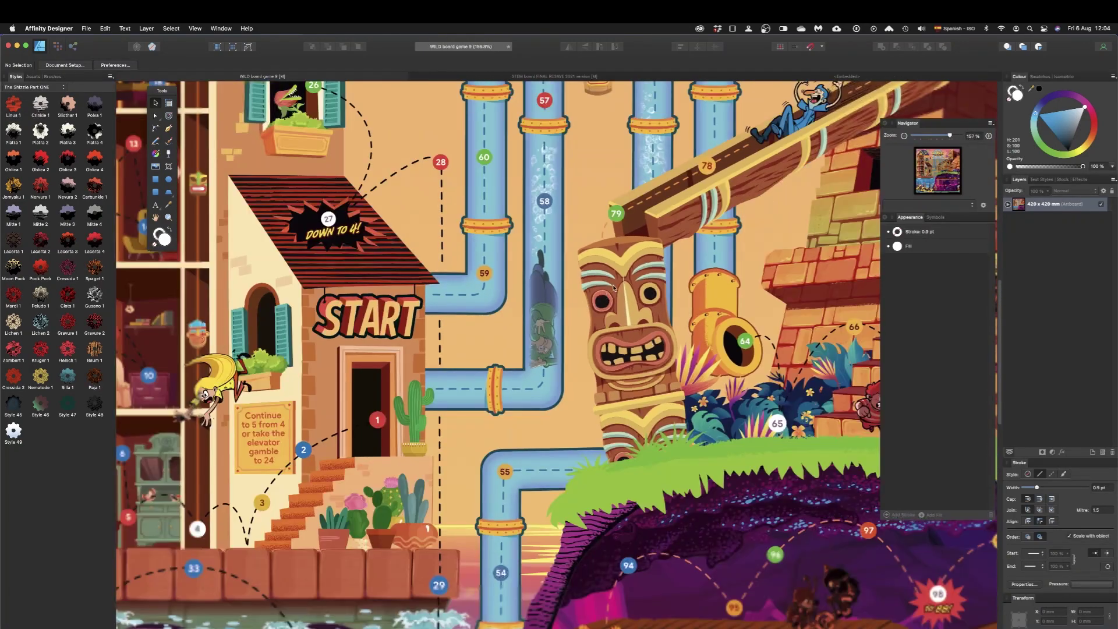
Examine the house on the Worlds of Trivia board up close, from the striped blue roof down to the ground-floor rooms.
click(942, 180)
mouse_move(943, 179)
mouse_down()
mouse_move(936, 190)
mouse_move(929, 164)
mouse_move(947, 162)
mouse_move(946, 187)
mouse_up()
drag(947, 188, 303, 80)
scroll(338, 127, up, 5)
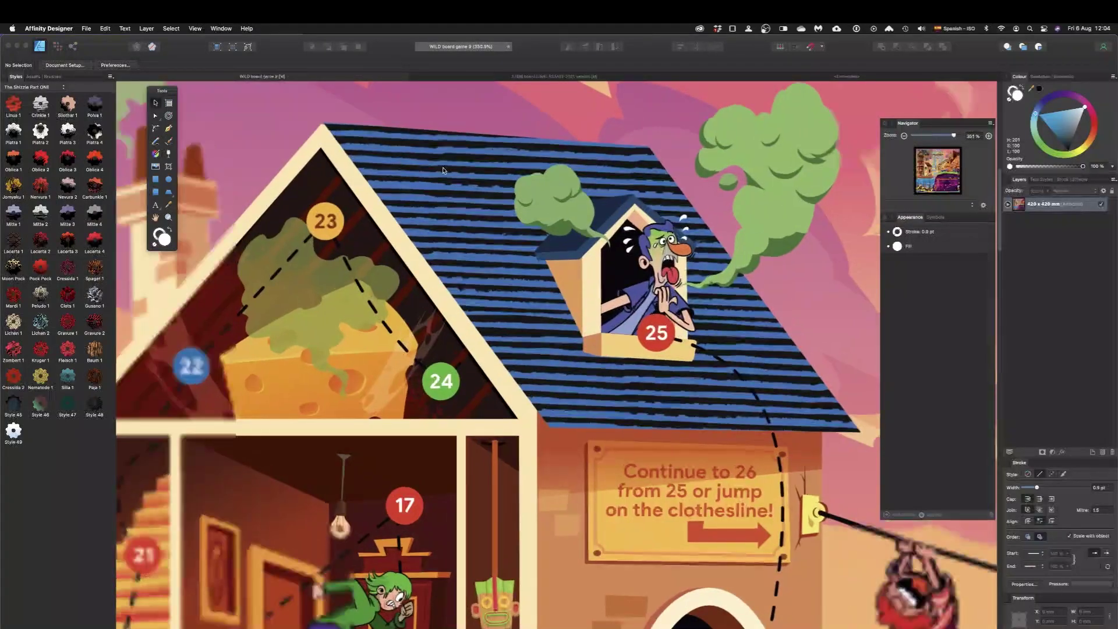
scroll(443, 170, up, 1)
scroll(466, 183, down, 1)
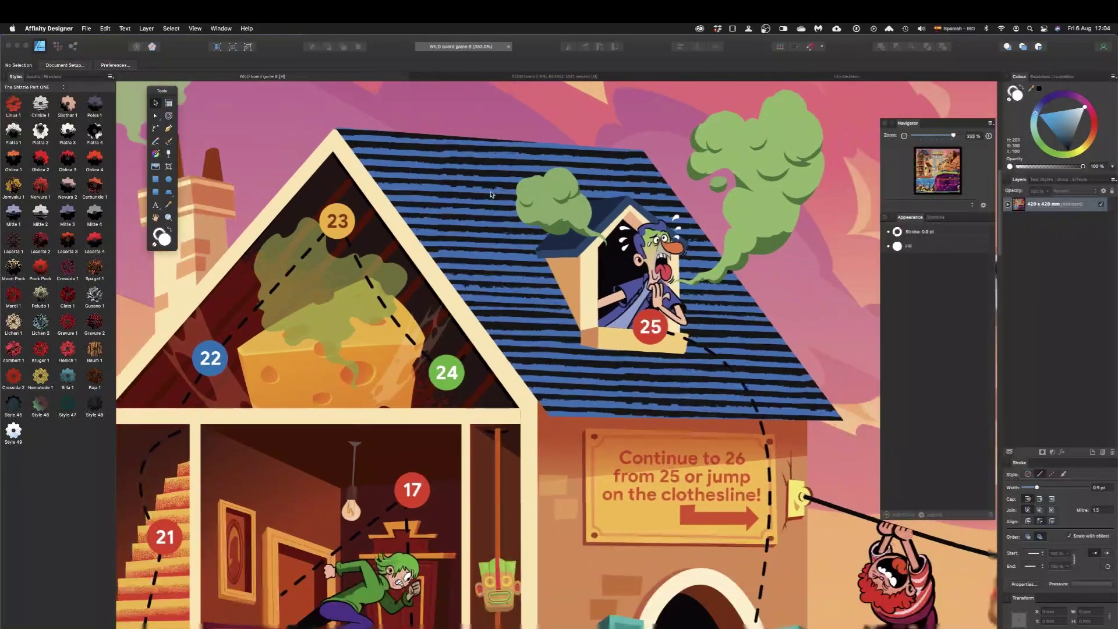
scroll(516, 366, down, 3)
scroll(516, 366, down, 10)
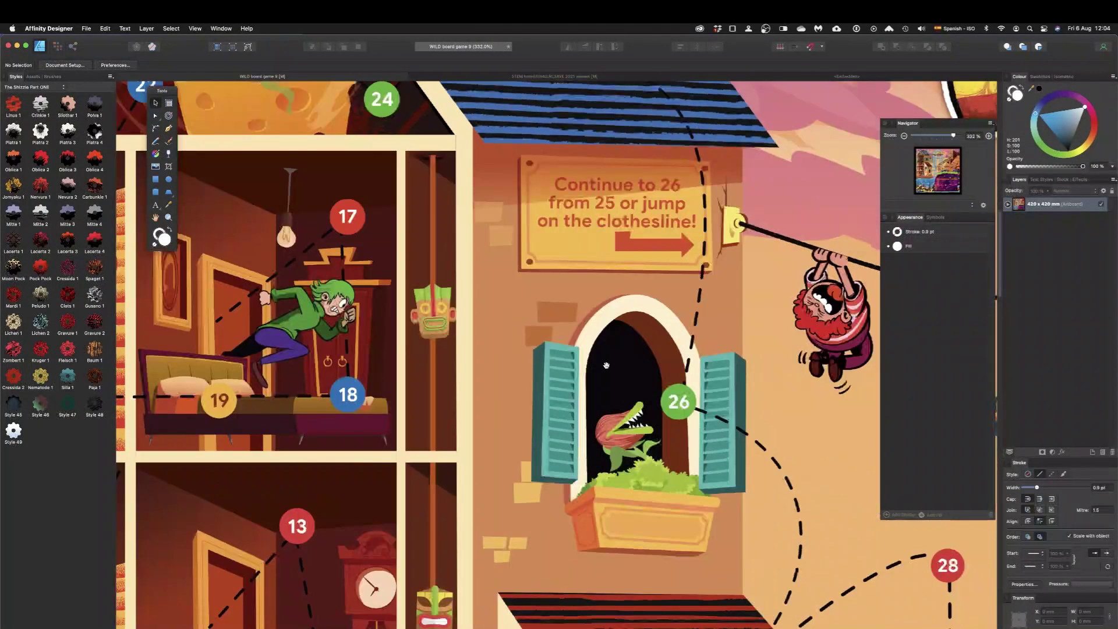
scroll(570, 444, down, 10)
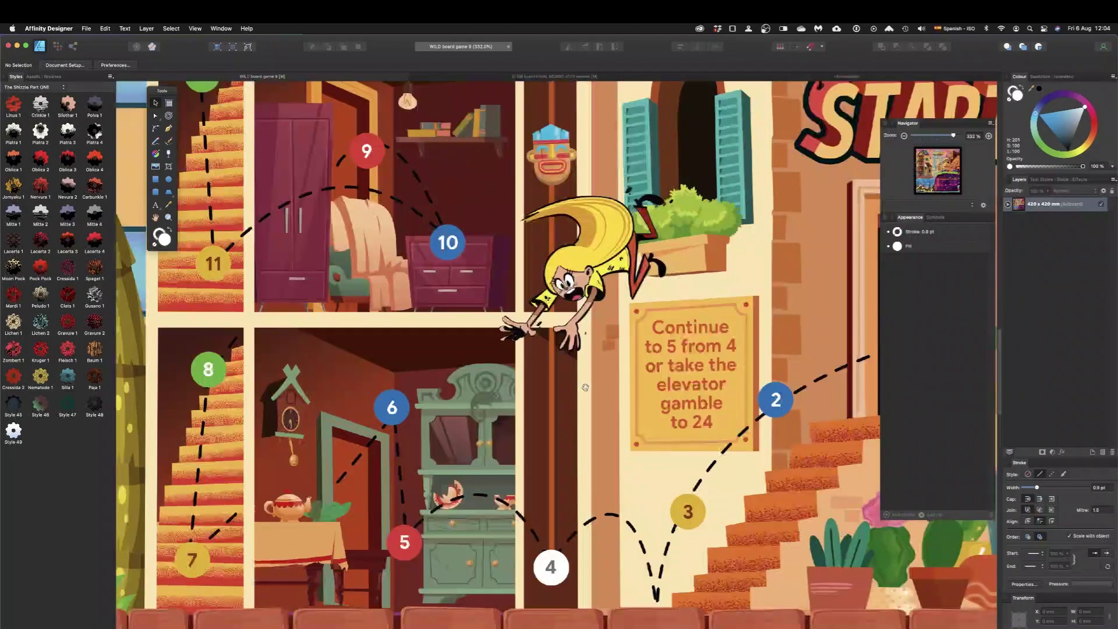
Examine the yellow submarine and the purple cave along the board's lower edge at high magnification.
scroll(495, 228, down, 10)
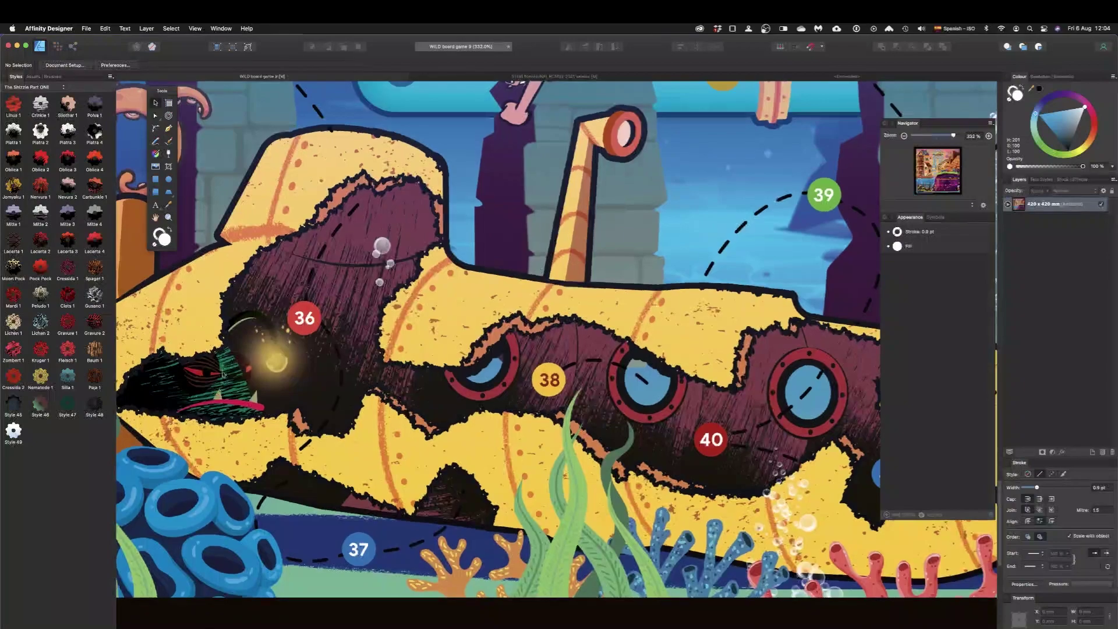
scroll(532, 378, down, 2)
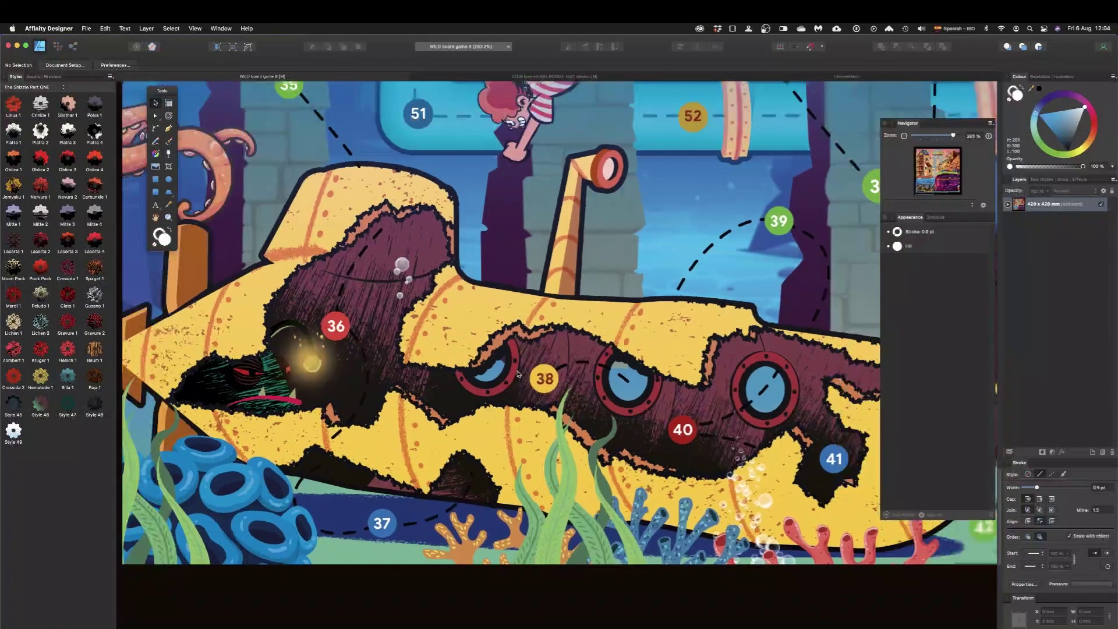
scroll(509, 318, right, 15)
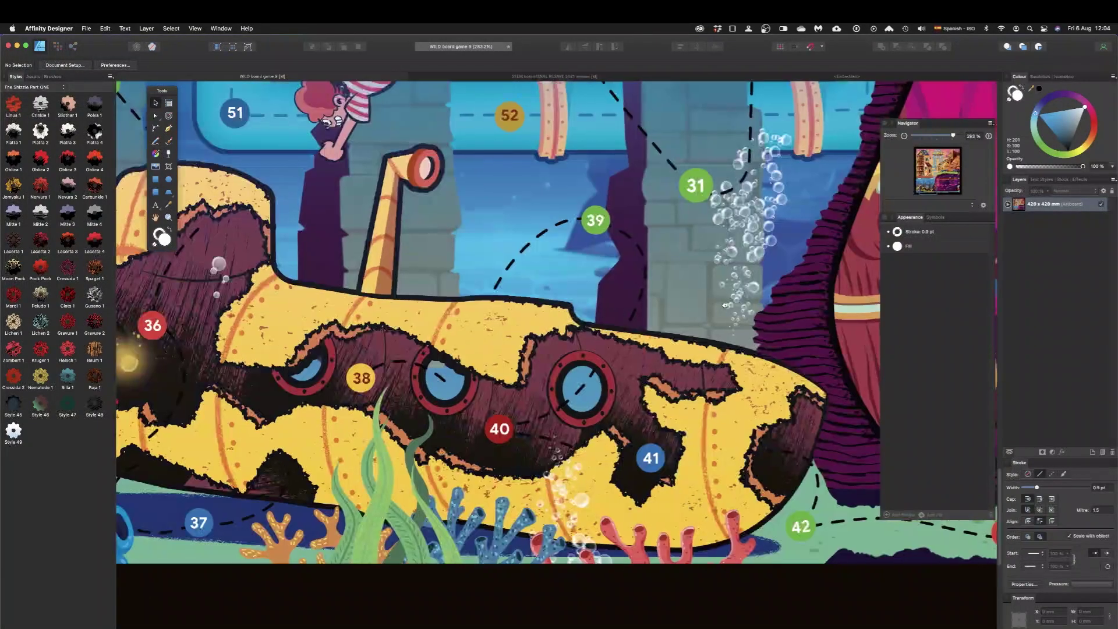
scroll(319, 304, right, 5)
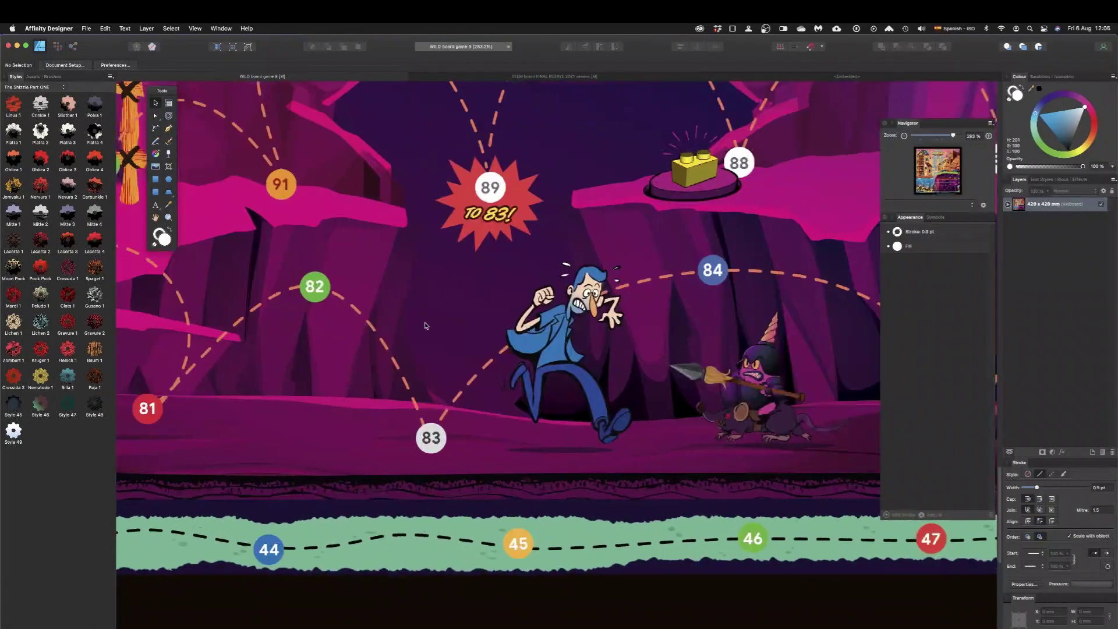
scroll(433, 329, down, 5)
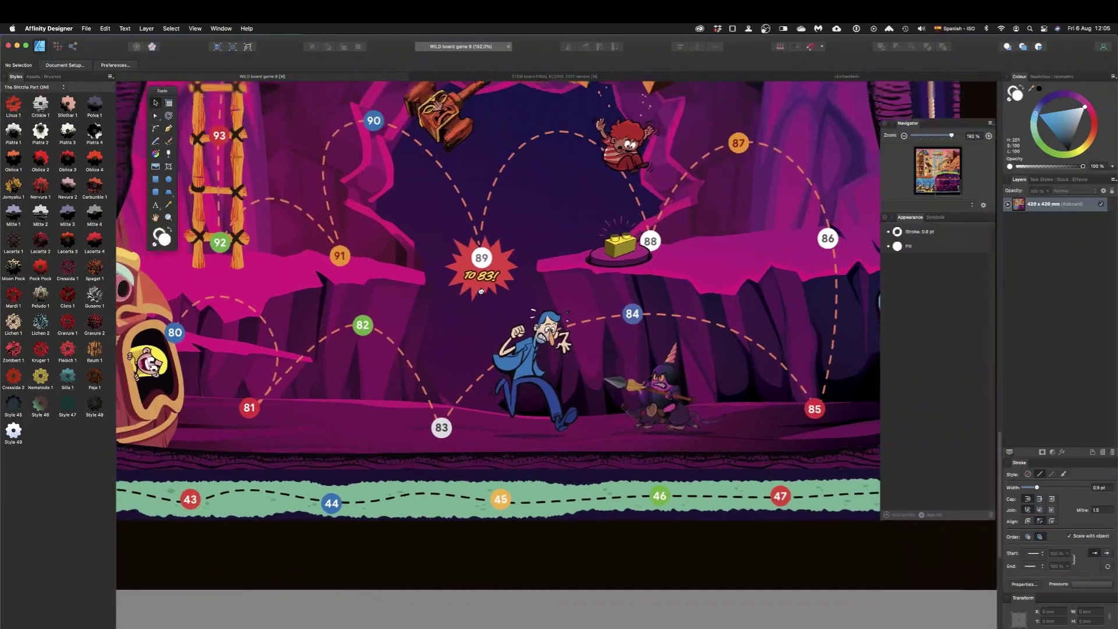
scroll(501, 351, up, 3)
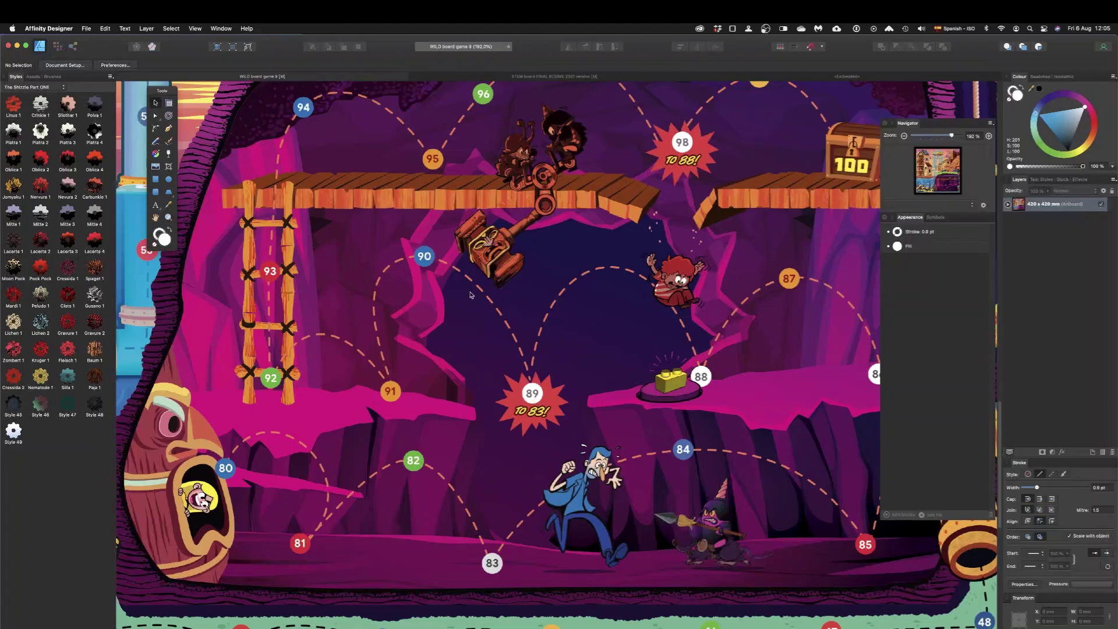
Switch to the browser and look over the Worlds of Trivia box and the STEM Family Battle listing with its question cards.
key(super+Tab)
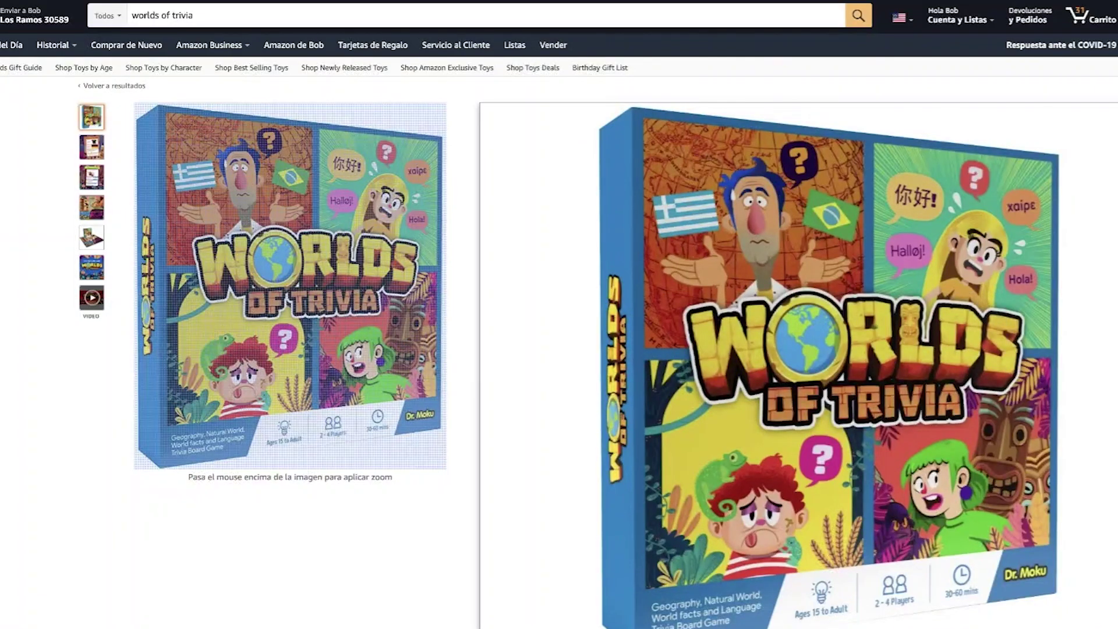
key(super+bracketleft)
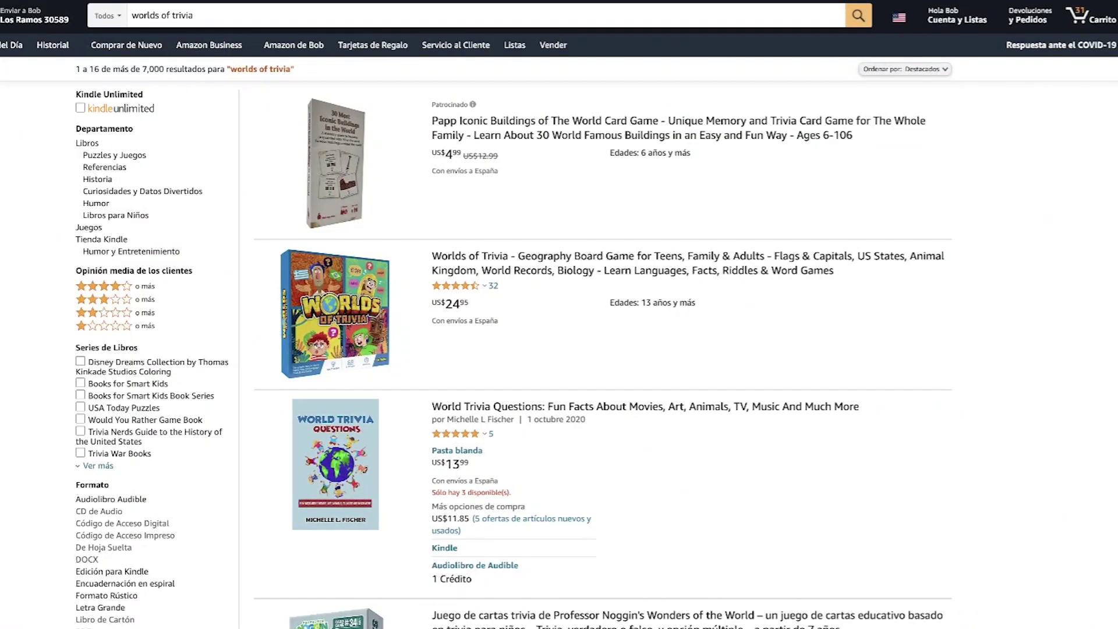
key(super+bracketright)
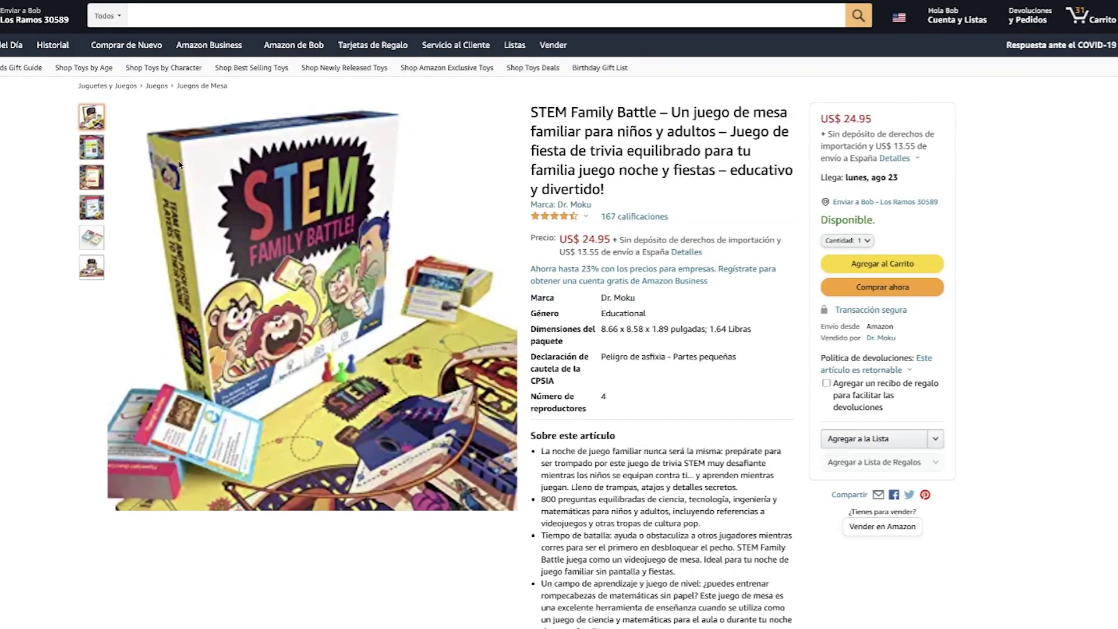
mouse_move(130, 246)
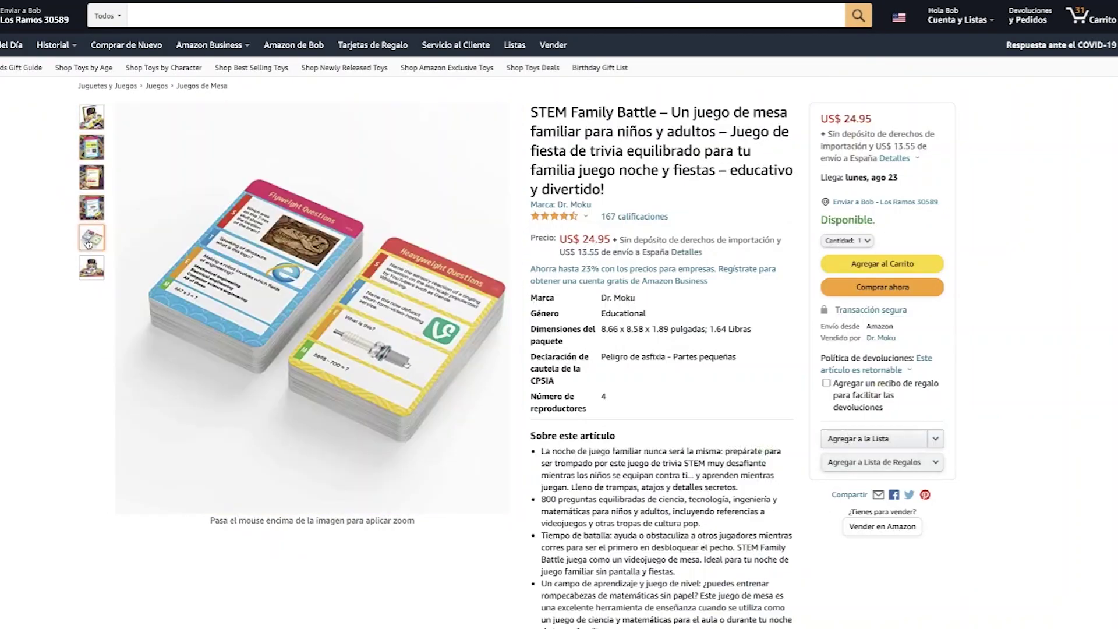
Return to Affinity Designer and examine the cave, the Rope Gamble stone and the stepped temple up to its slide.
key(super+Tab)
scroll(729, 283, up, 8)
scroll(729, 282, right, 7)
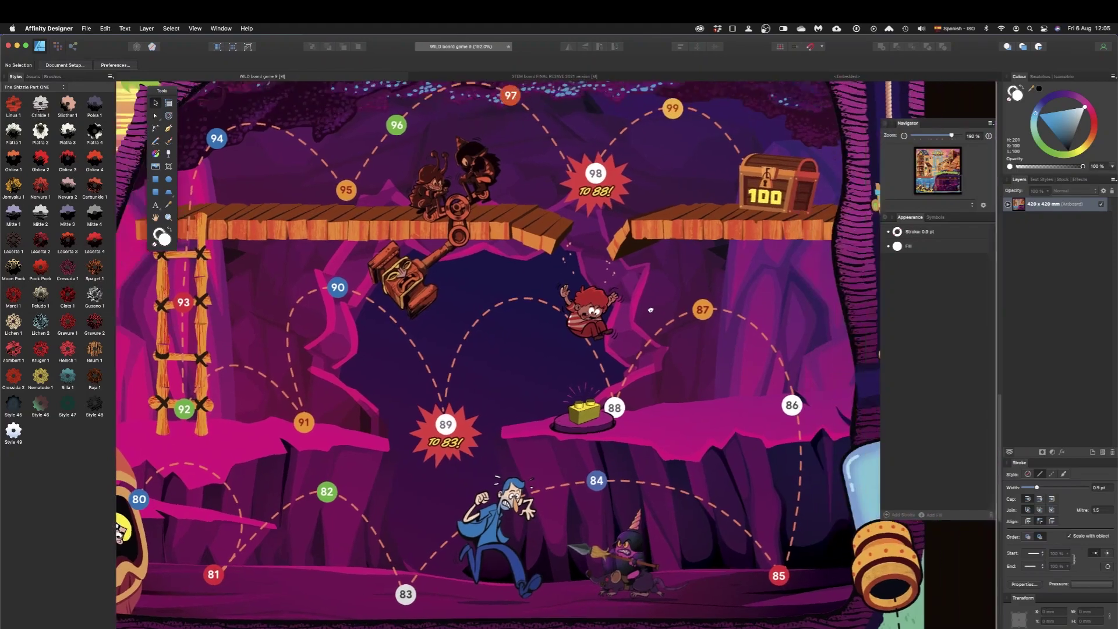
scroll(621, 394, up, 5)
scroll(621, 394, right, 1)
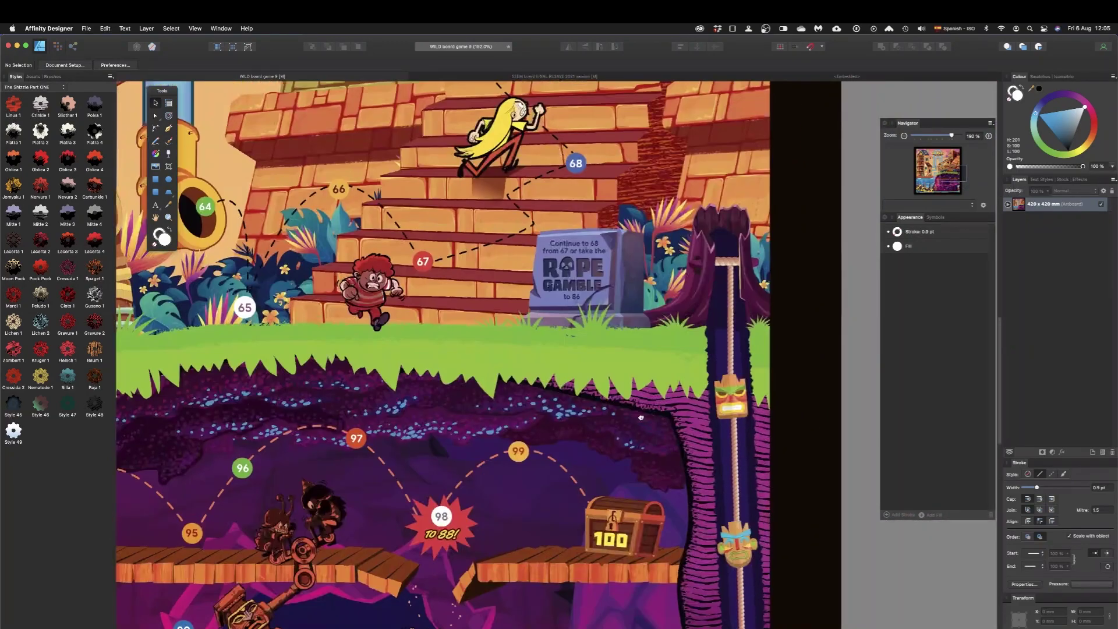
scroll(542, 201, up, 10)
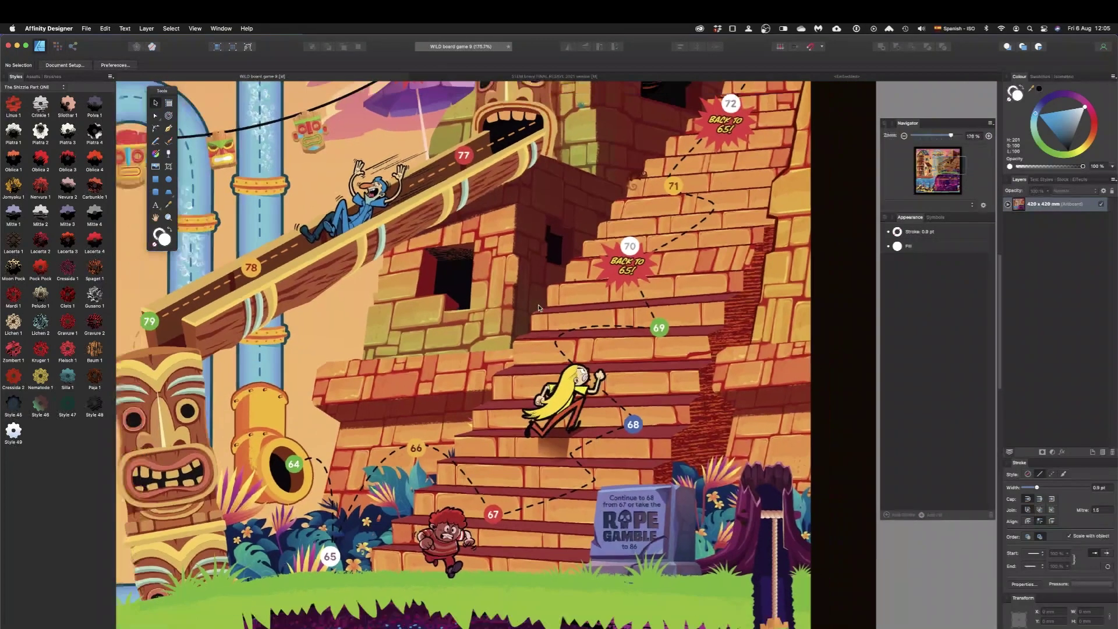
scroll(540, 305, down, 2)
scroll(540, 304, down, 2)
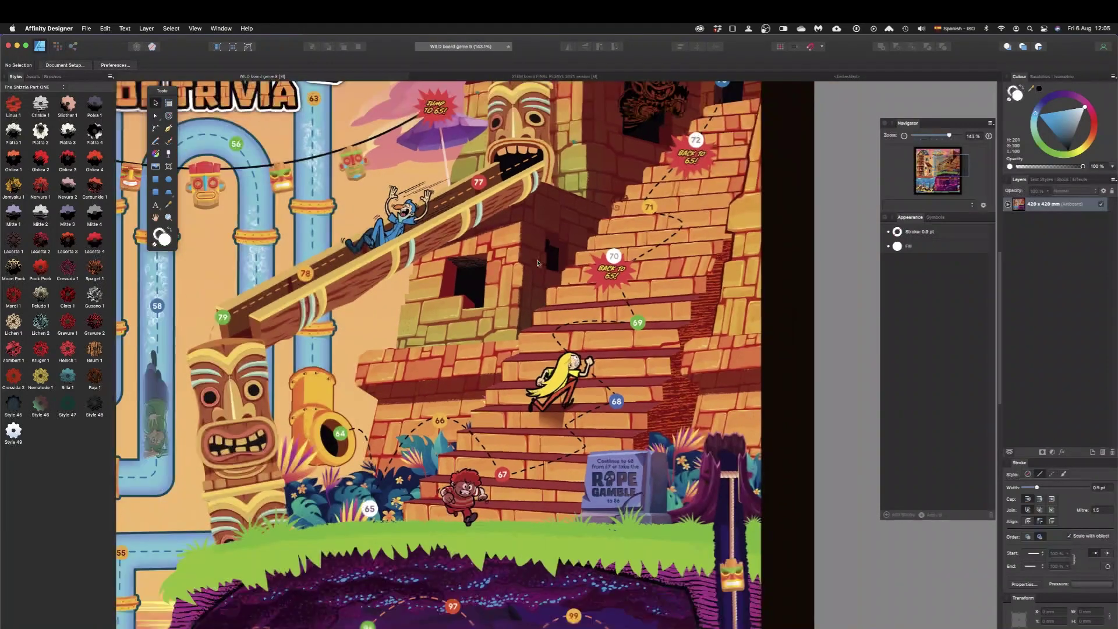
Survey the board from the temple across the blue pipes and START house down to the purple cave.
scroll(495, 206, up, 3)
scroll(495, 206, left, 5)
scroll(717, 329, up, 4)
scroll(717, 329, left, 7)
scroll(716, 329, down, 10)
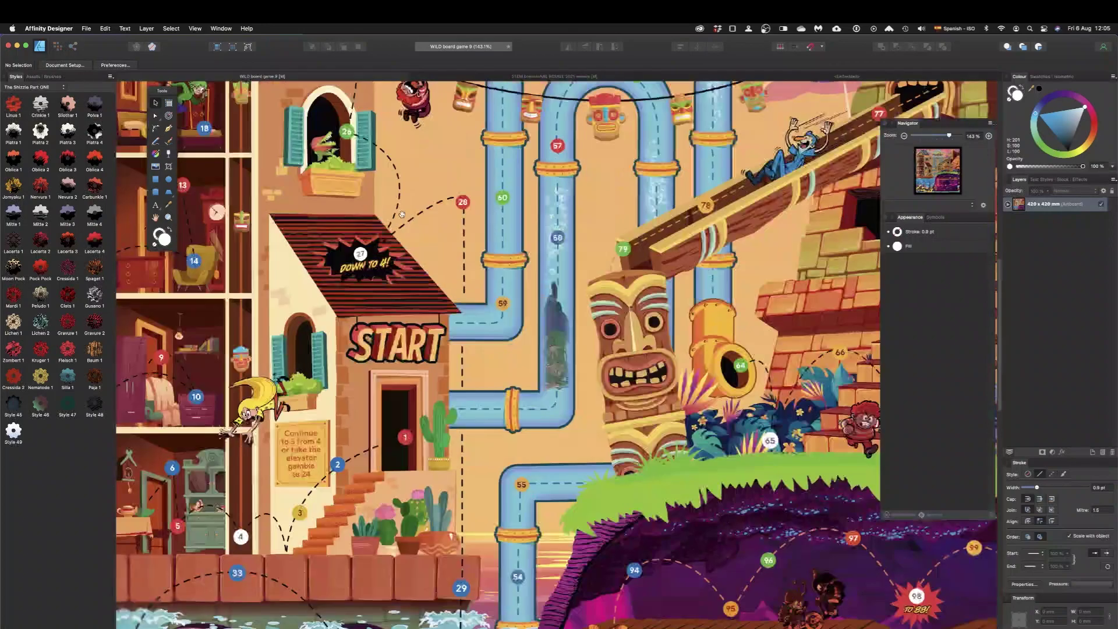
scroll(506, 349, down, 11)
scroll(506, 348, right, 6)
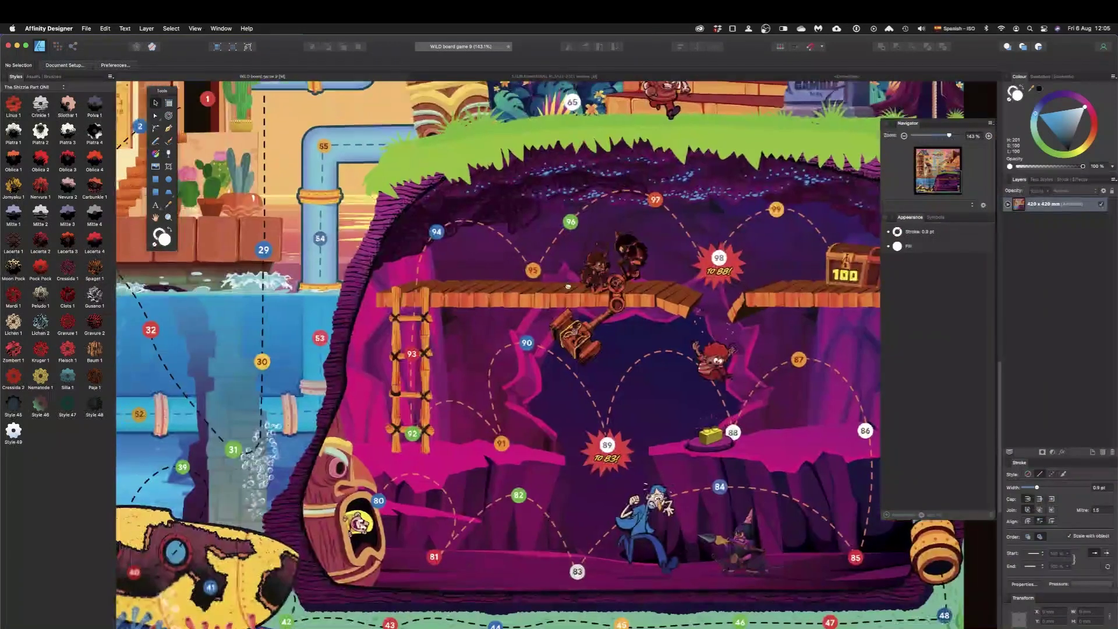
Inspect the cave and the yellow submarine scene up close, and review the board's nested layer groups.
click(568, 286)
scroll(569, 286, up, 4)
scroll(569, 286, left, 5)
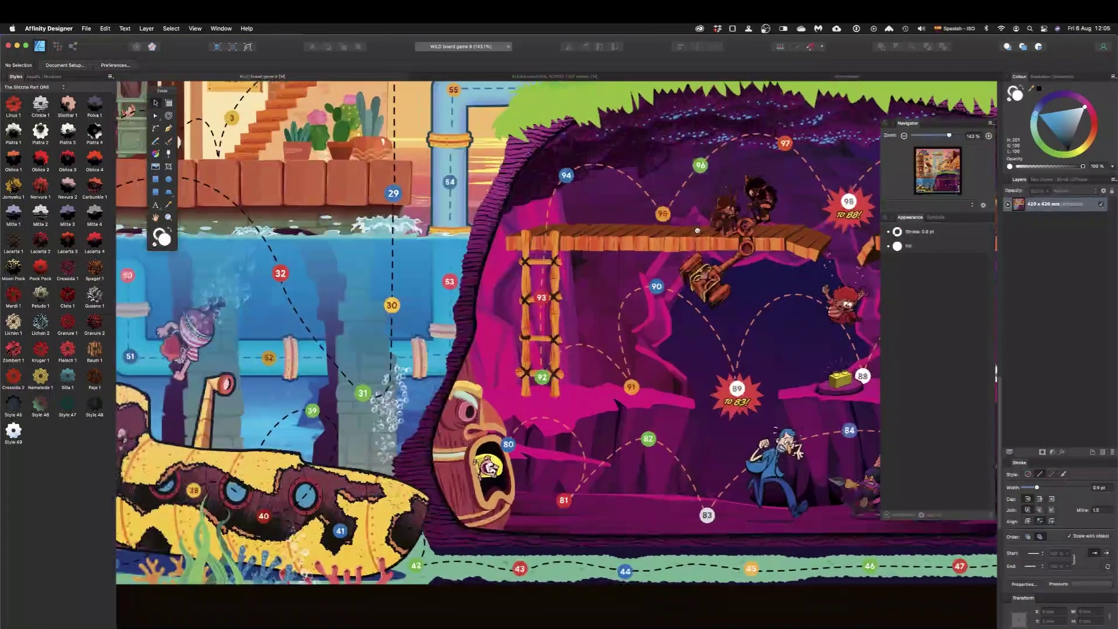
scroll(569, 287, up, 5)
scroll(1116, 251, down, 5)
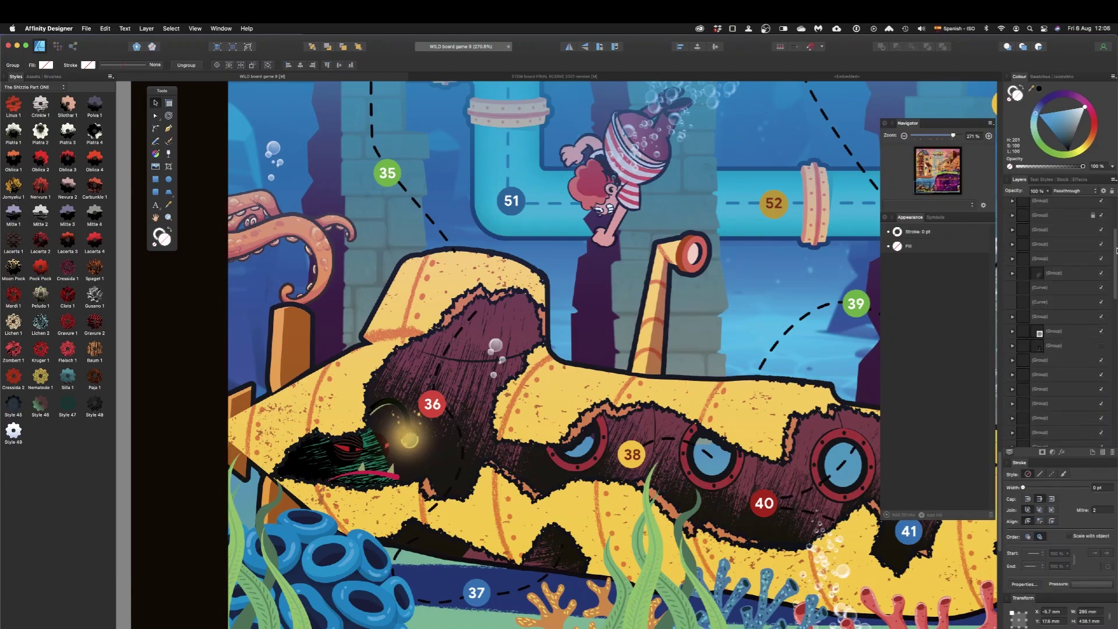
Find the temple and cave group in the layer stack and isolate it to examine its artwork on its own.
drag(1116, 251, 1117, 329)
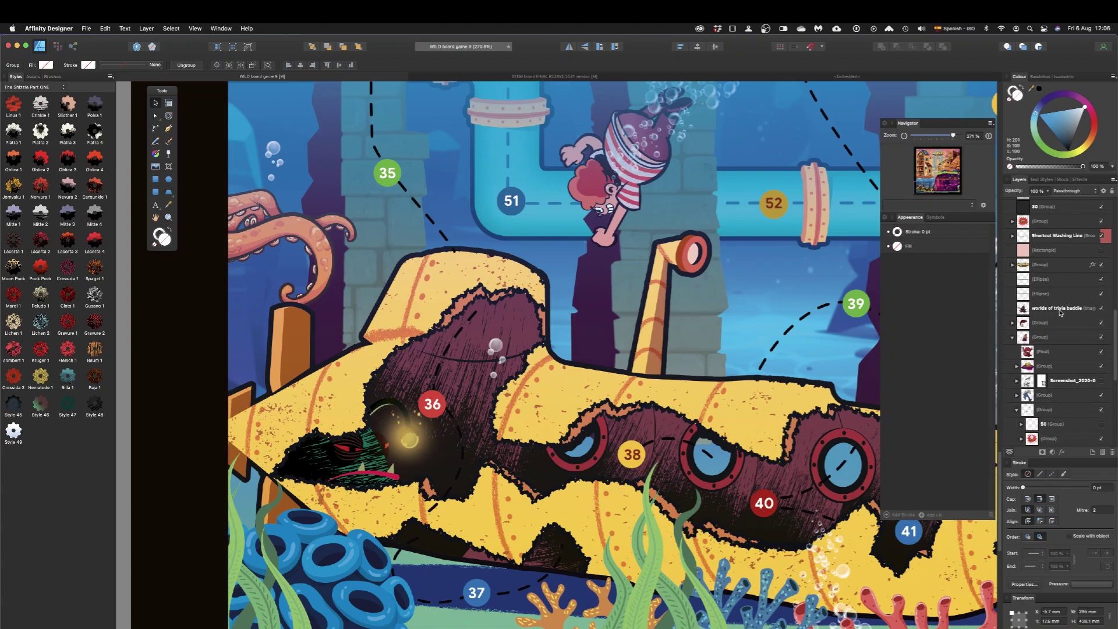
click(1037, 338)
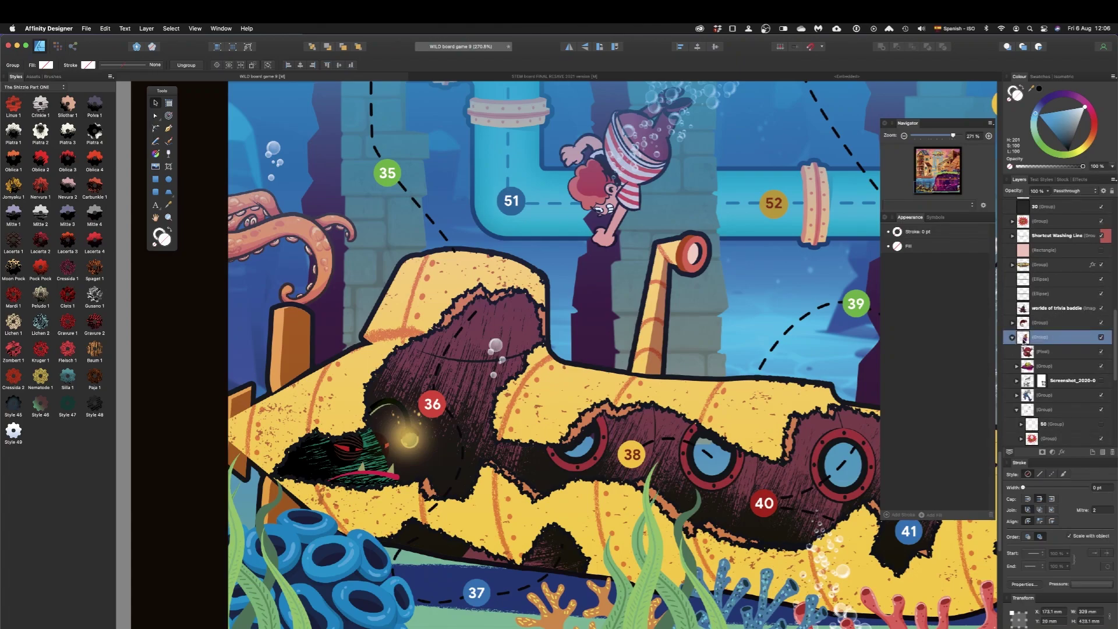
scroll(1058, 321, down, 4)
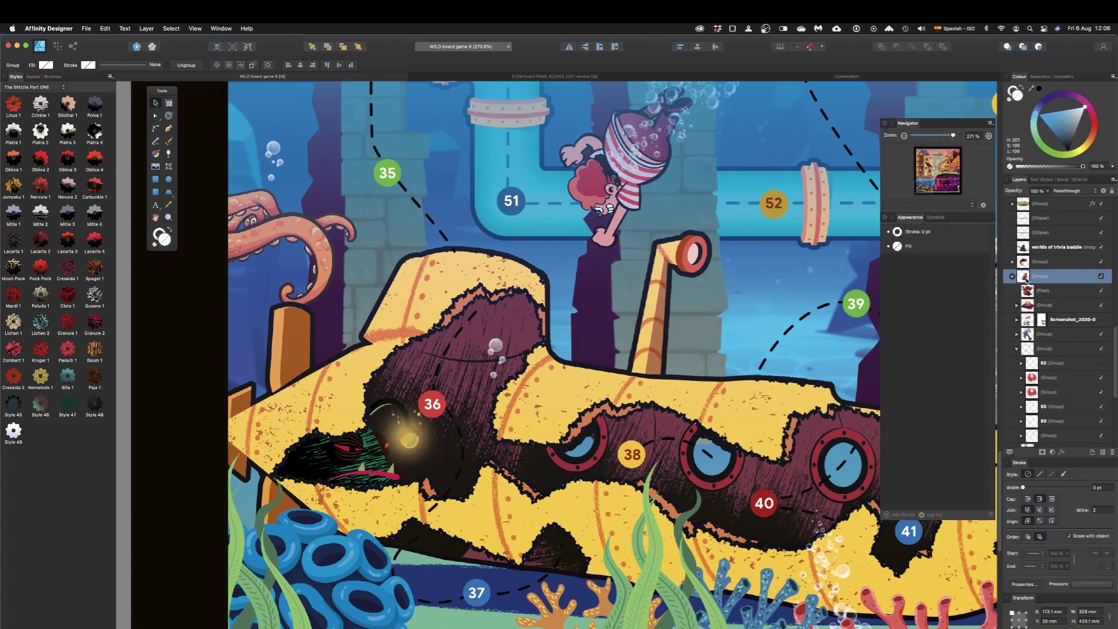
alt+click(1027, 280)
scroll(709, 287, down, 3)
drag(754, 210, 423, 300)
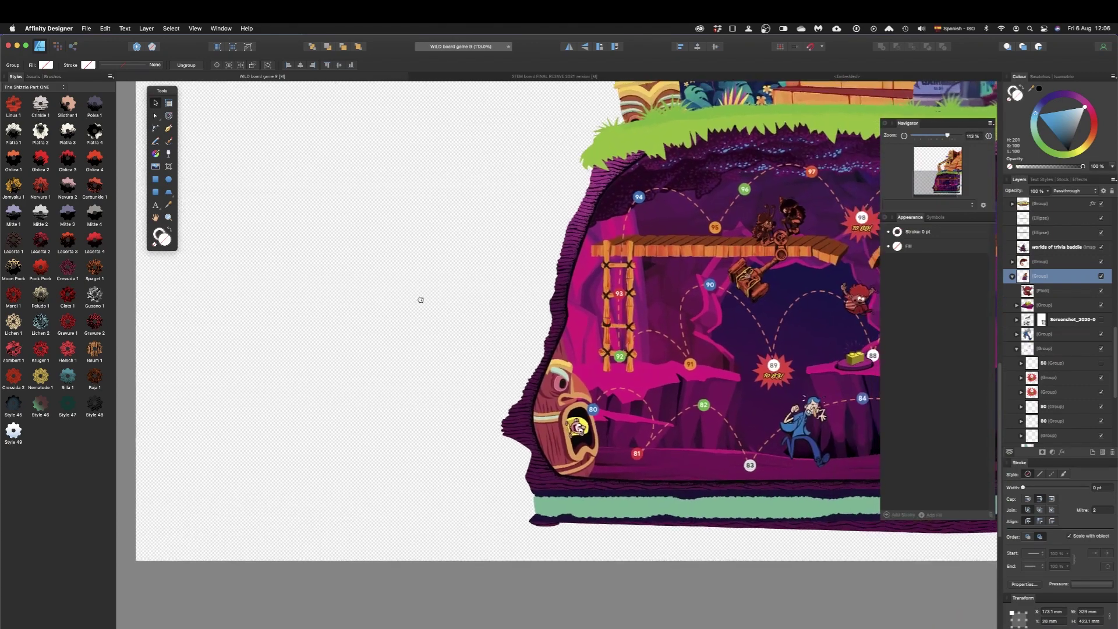
scroll(422, 300, down, 4)
scroll(577, 342, up, 2)
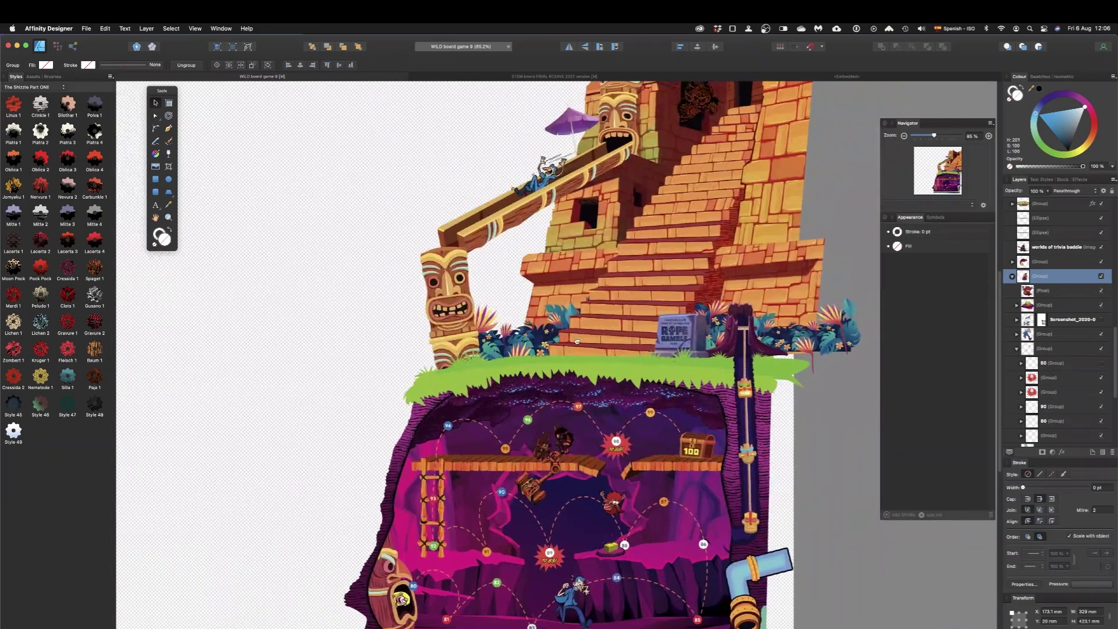
Glance at the STEM board document, return to the WILD board game, and compare the full board with the isolated temple and cave group.
click(527, 79)
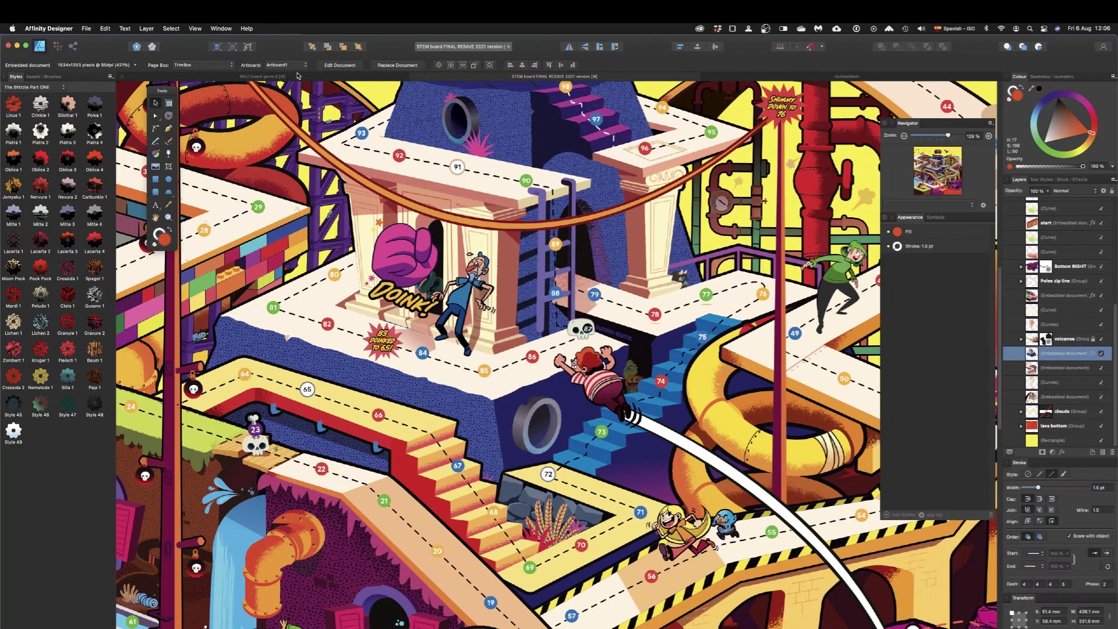
click(351, 78)
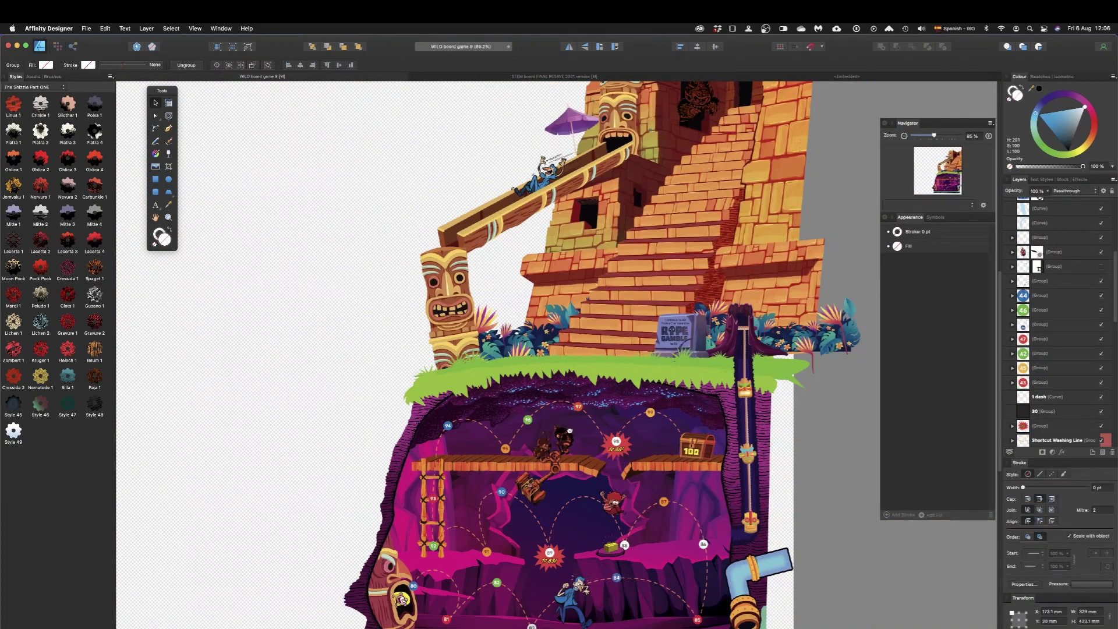
scroll(561, 408, down, 5)
drag(1115, 298, 1115, 355)
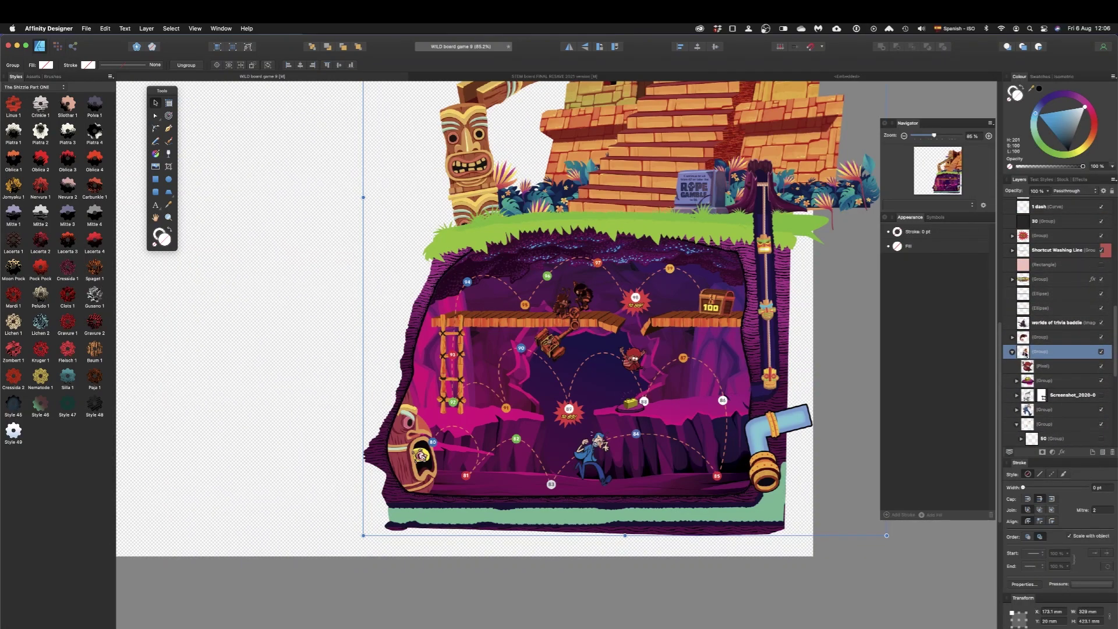
click(1042, 340)
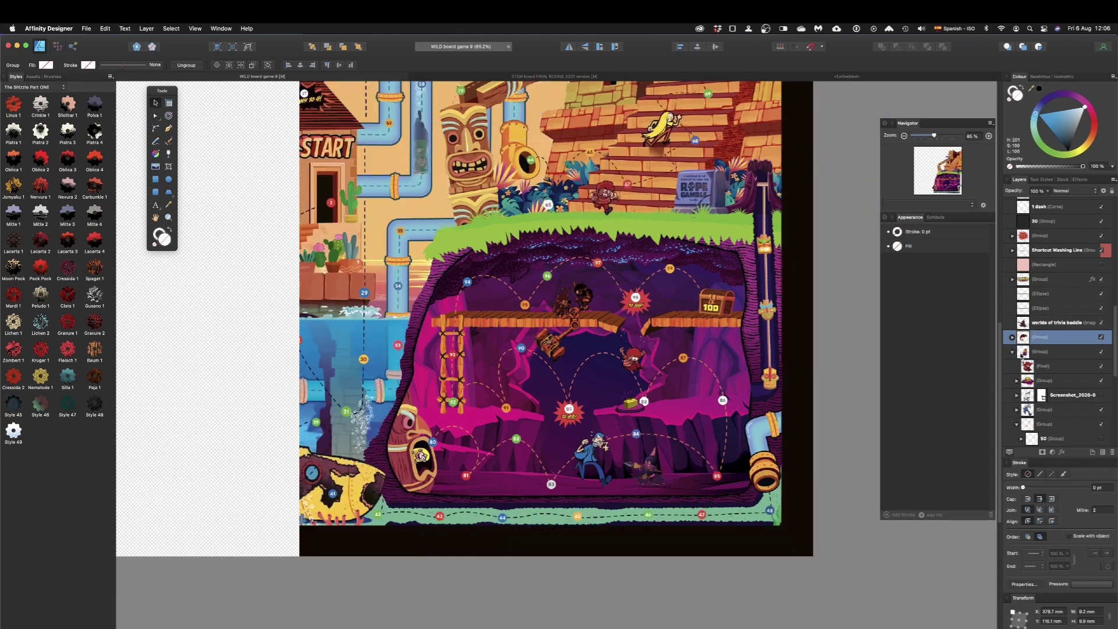
click(1042, 351)
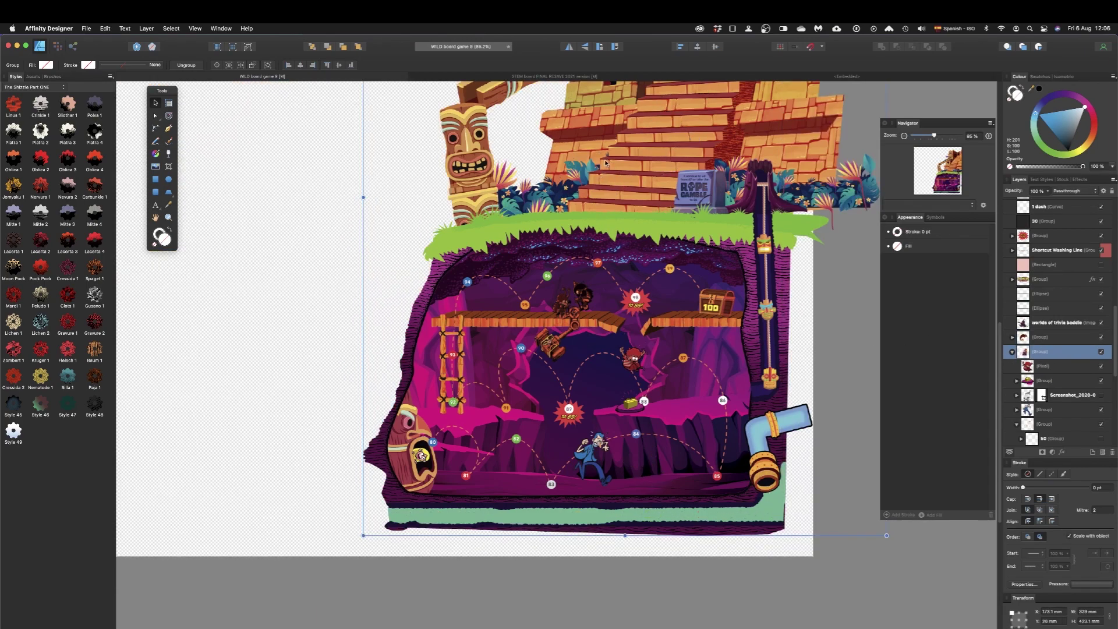
Inspect the isolated temple's brickwork and window up close, and deselect the group to bring back the full board.
scroll(605, 165, up, 5)
scroll(562, 323, up, 5)
scroll(571, 383, up, 4)
scroll(562, 361, down, 2)
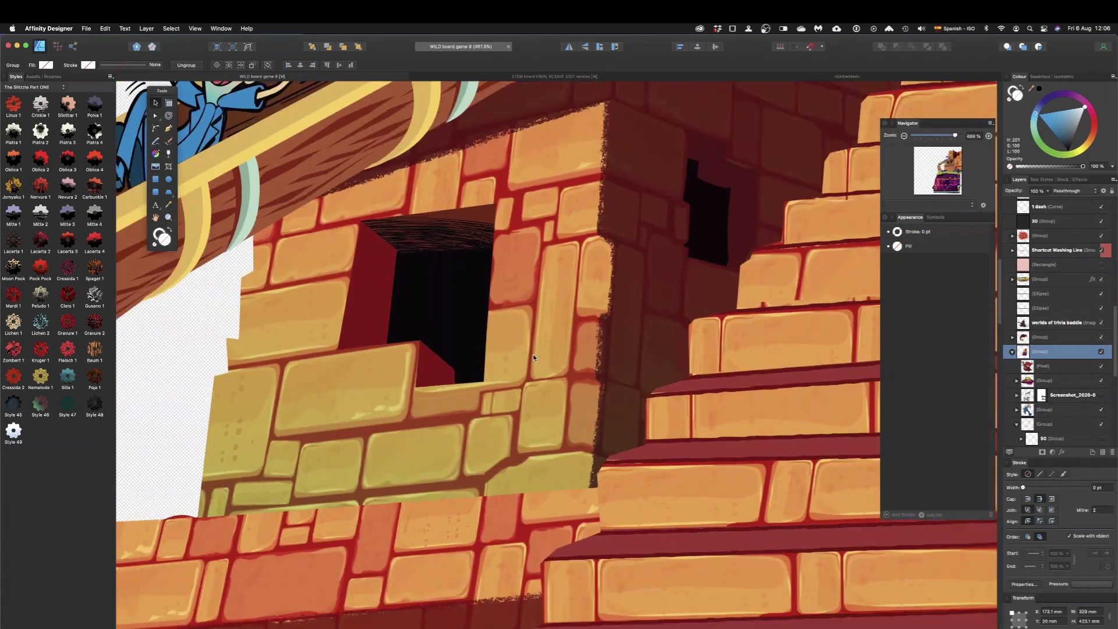
key(super+d)
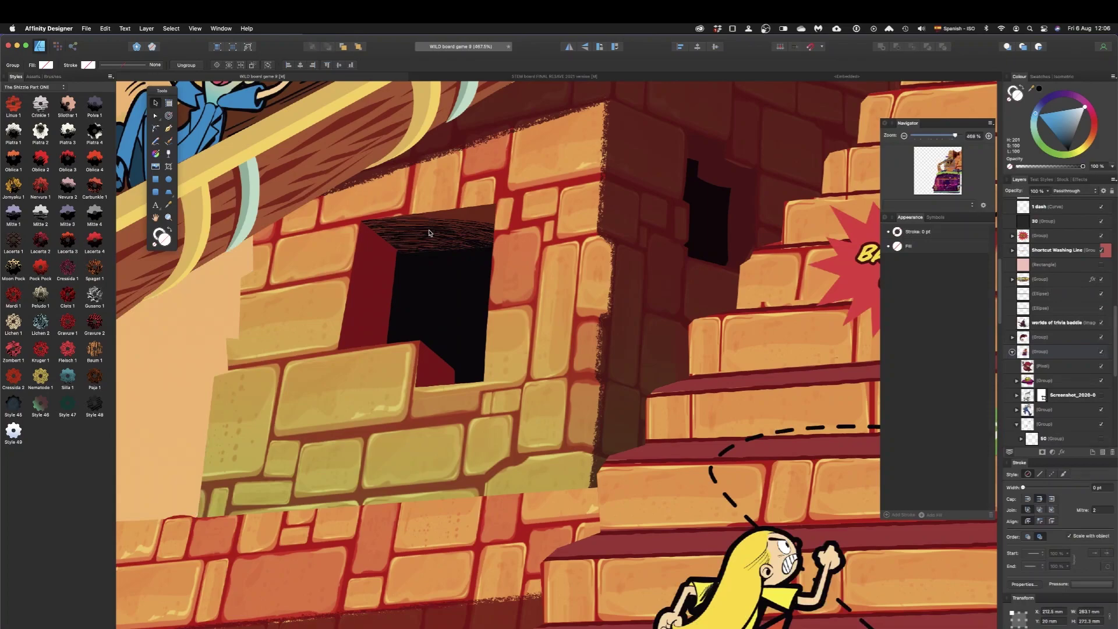
scroll(434, 241, down, 5)
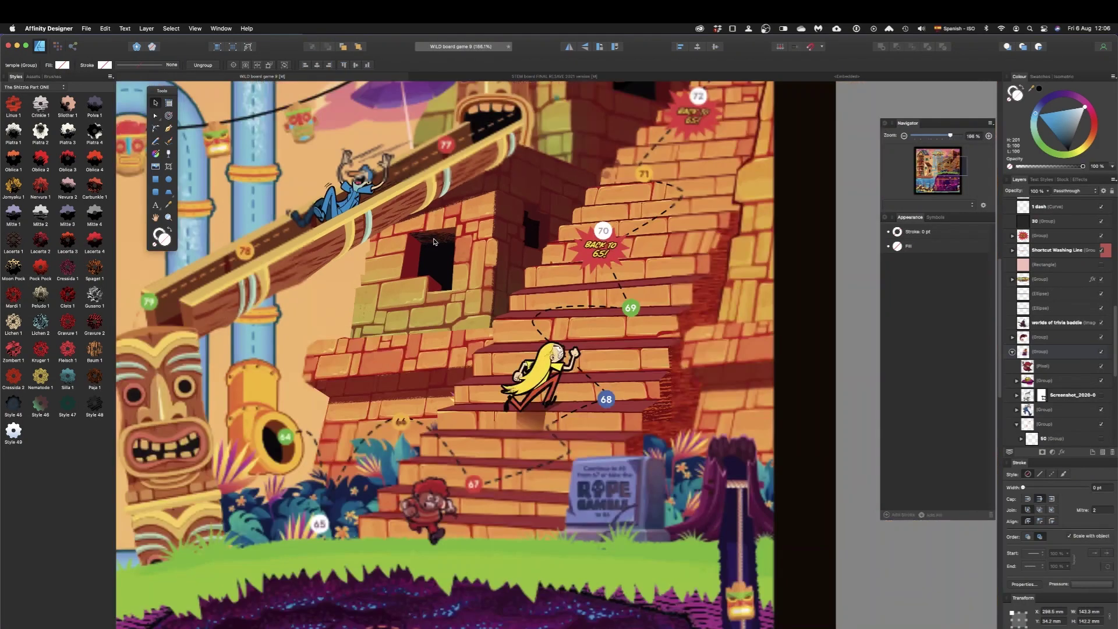
Select the dark red shadow shape beside the temple stairs and activate its Vivid Light fill with the Fill tool.
click(481, 255)
scroll(690, 316, up, 3)
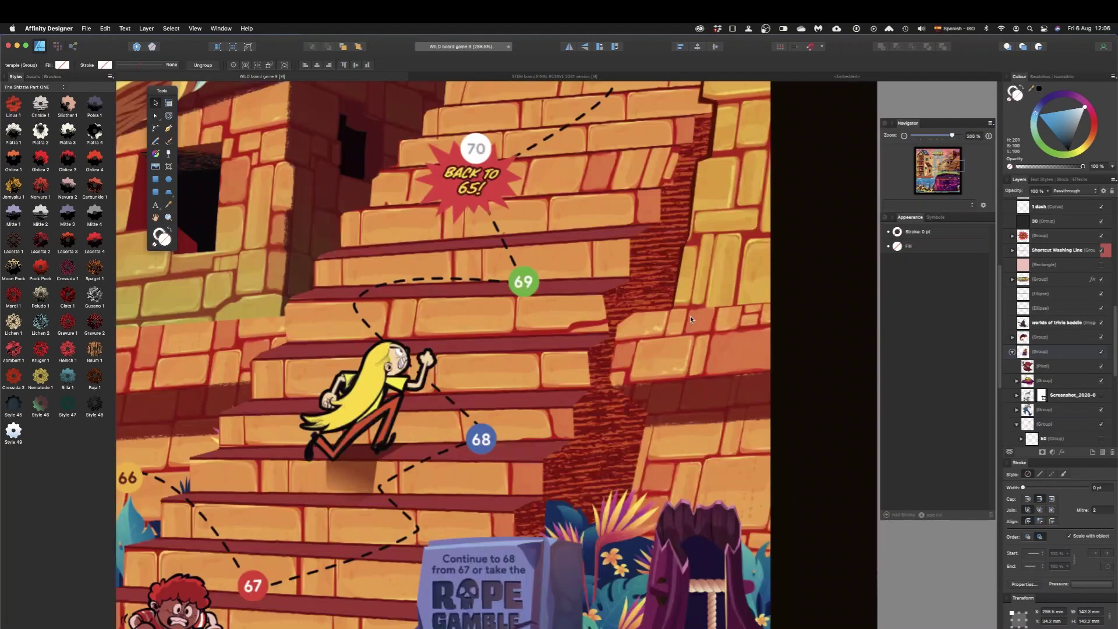
double_click(664, 265)
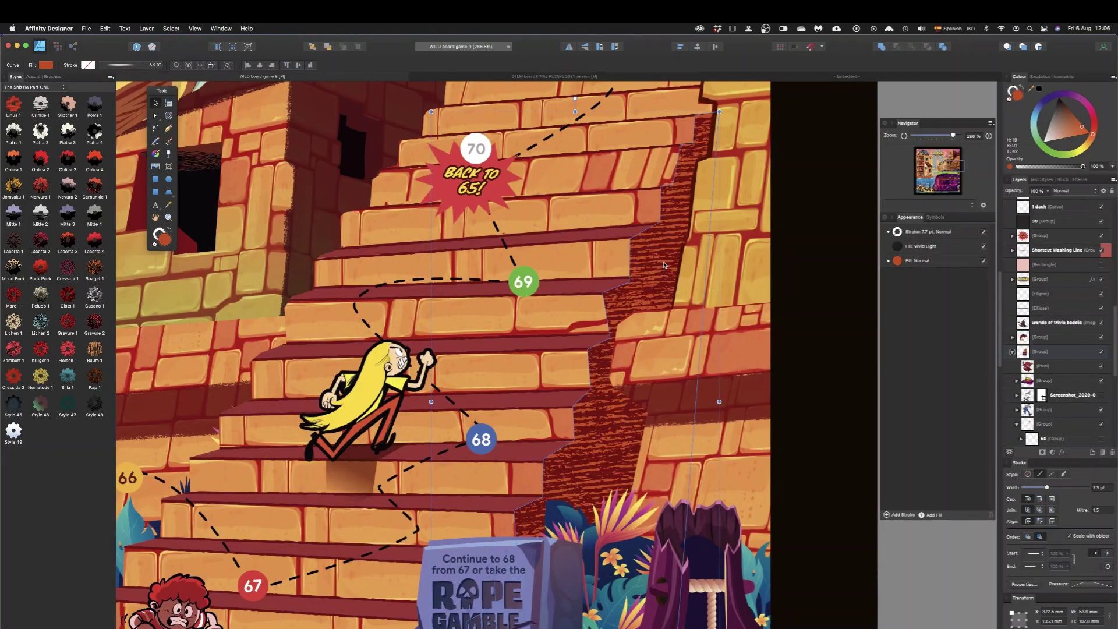
key(g)
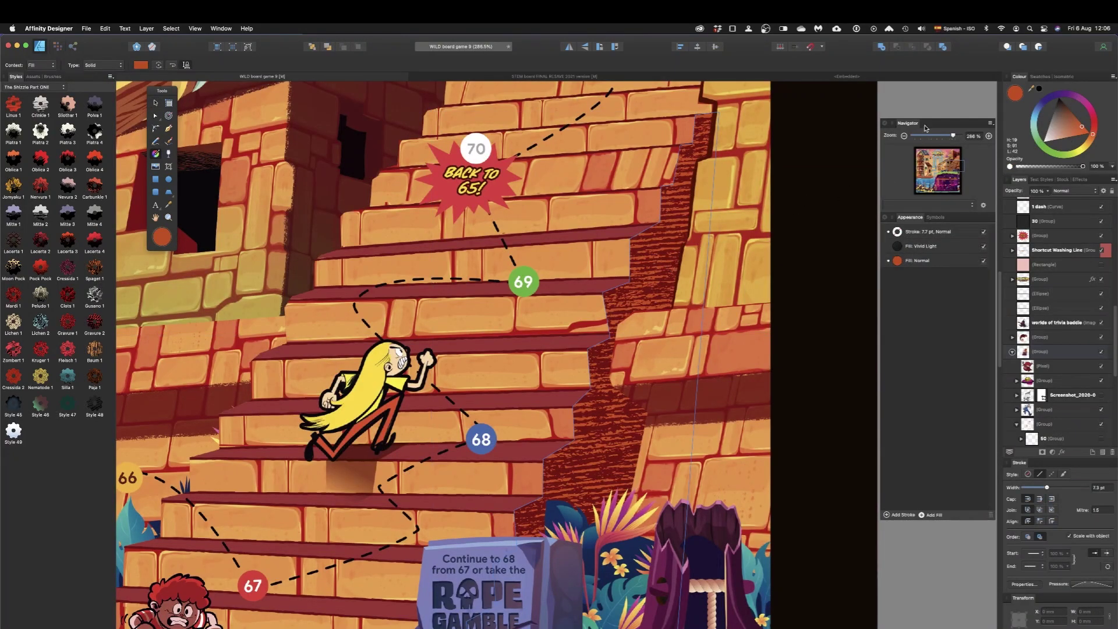
drag(924, 131, 921, 96)
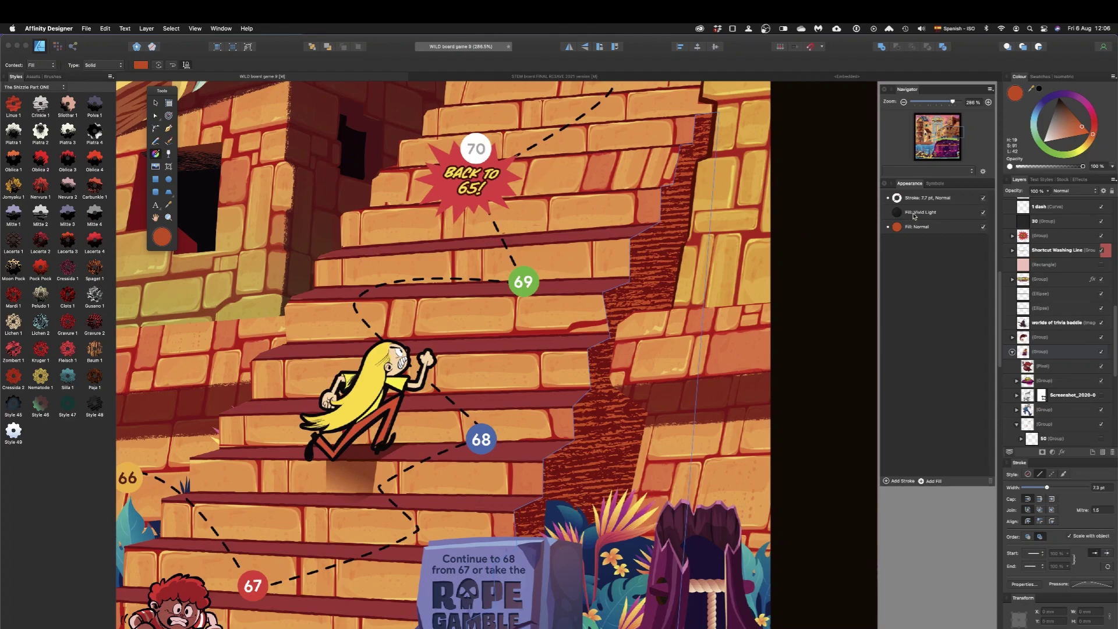
click(913, 216)
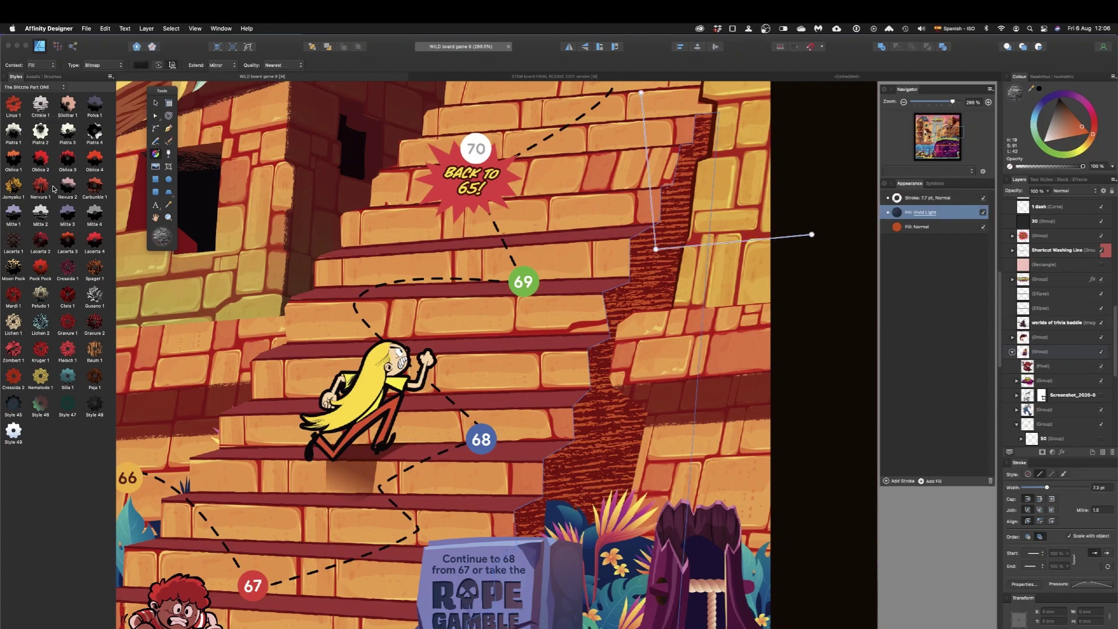
Try the Cressida 1, Lacerta 4 and Spagel 1 texture styles on the temple stairs' shadow shape.
click(42, 272)
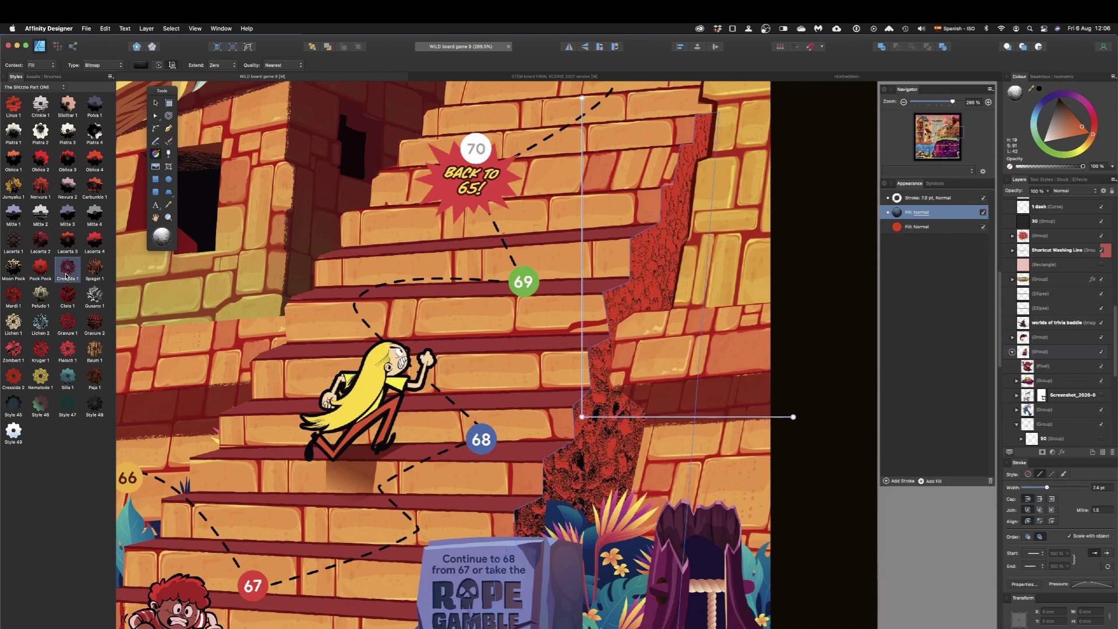
click(68, 272)
click(94, 241)
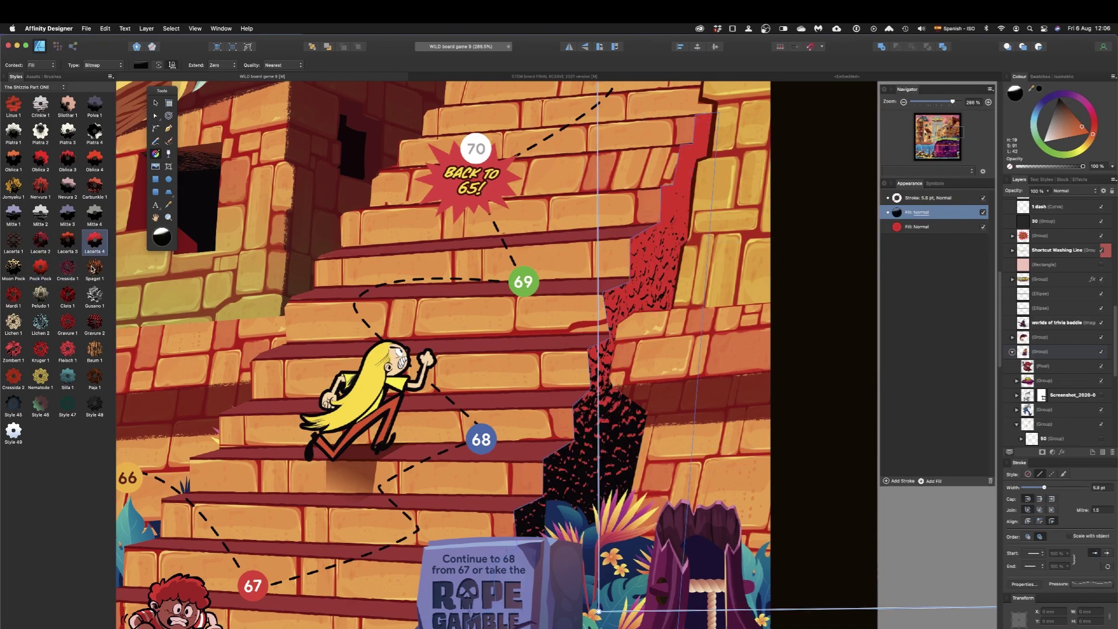
click(88, 285)
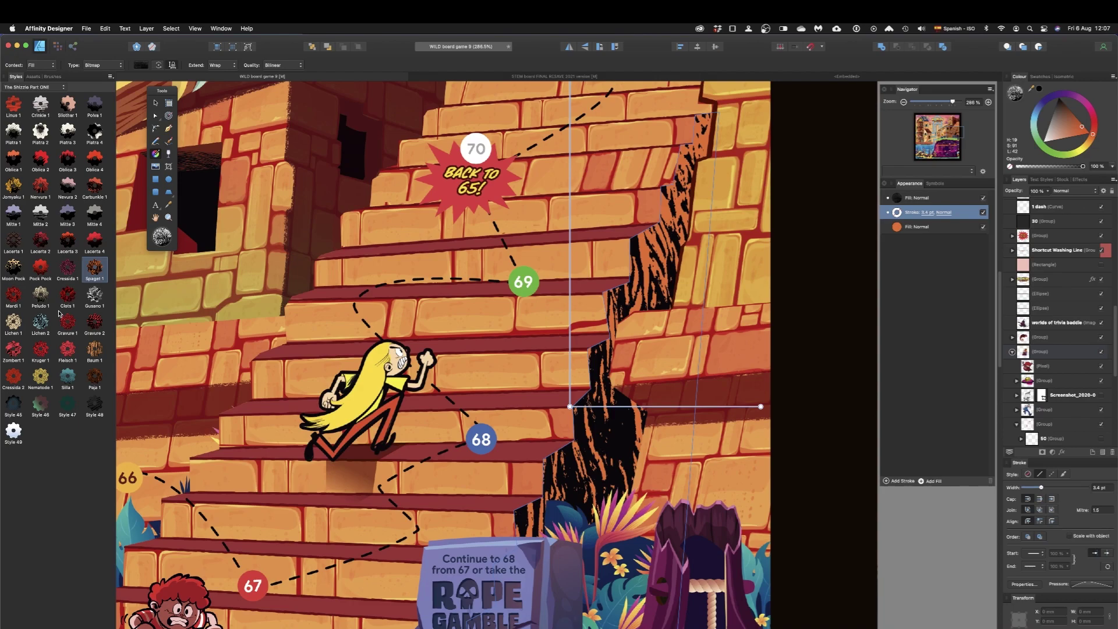
Try the Peludo 1, Clara 1, Gravure 1 and Gravure 2 styles on the stairs' shadow shape.
scroll(382, 313, down, 5)
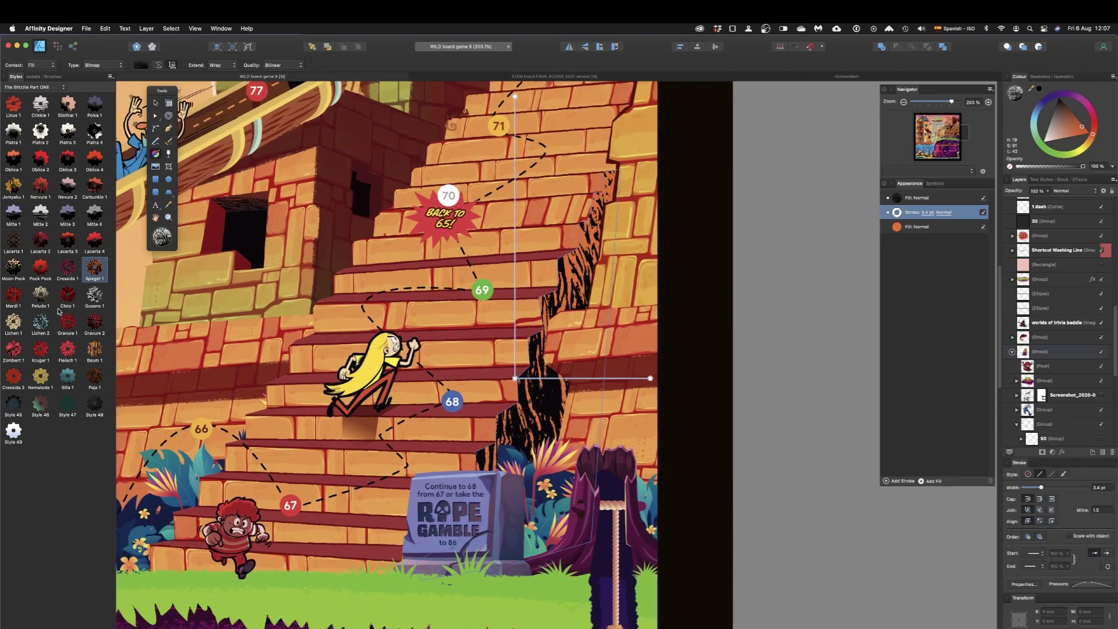
click(41, 294)
click(68, 294)
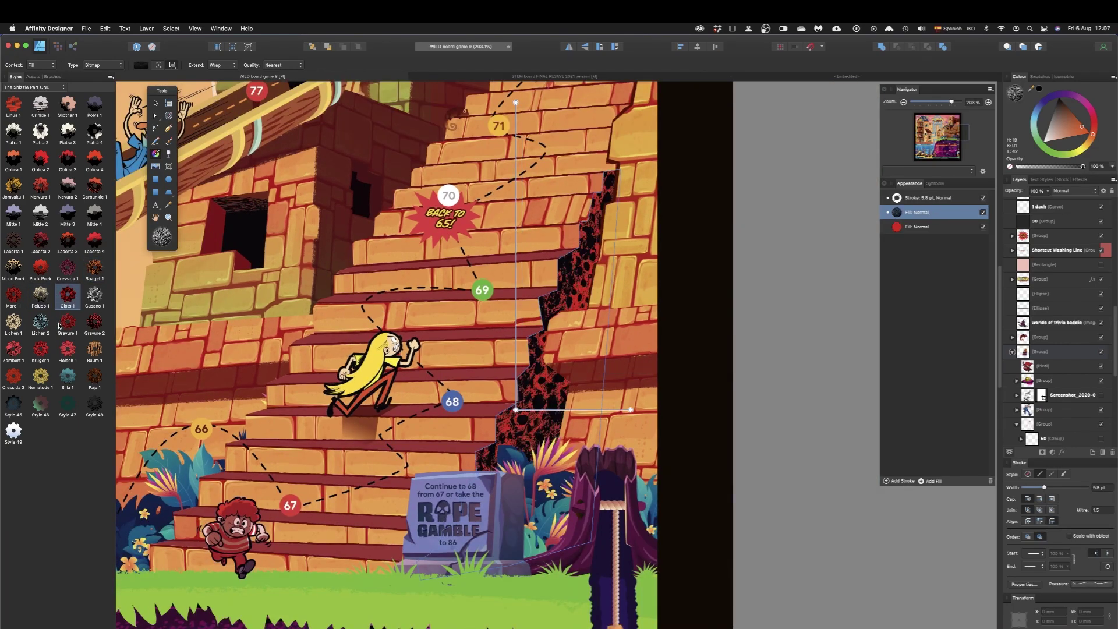
click(67, 321)
click(95, 322)
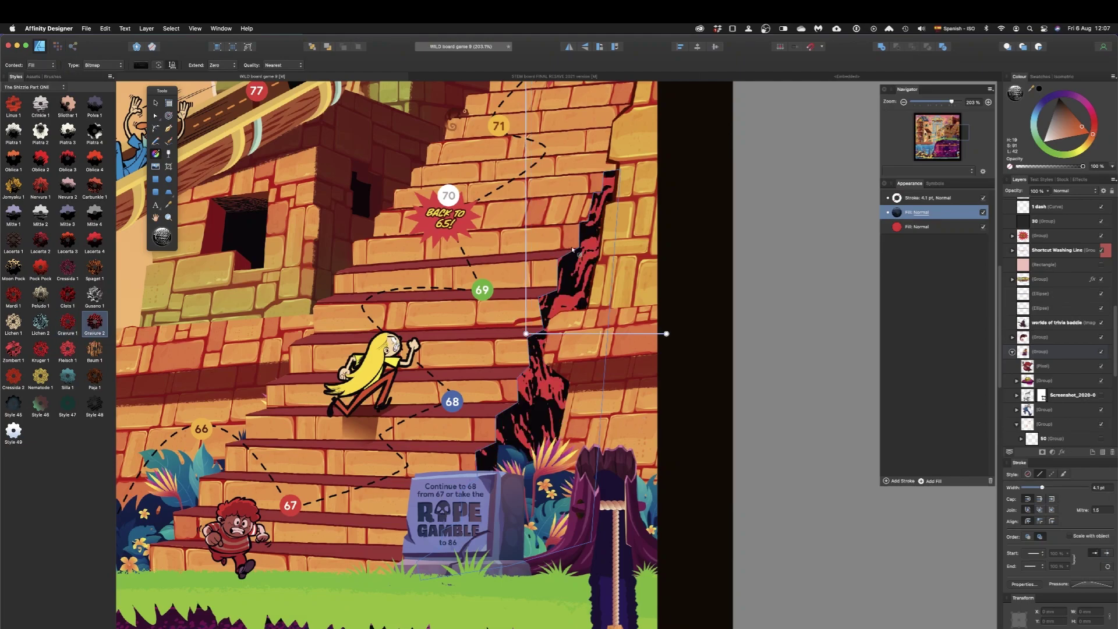
Reposition the Gravure 2 bitmap fill across the shadow shape beside the temple stairs.
drag(585, 275, 800, 191)
scroll(373, 258, down, 5)
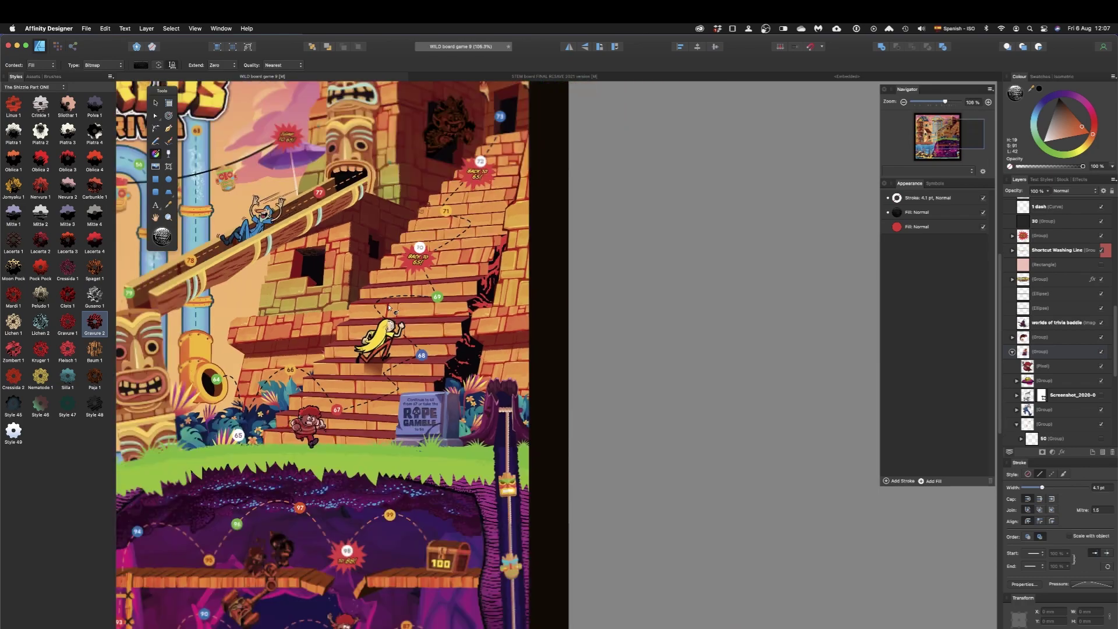
drag(373, 258, 730, 295)
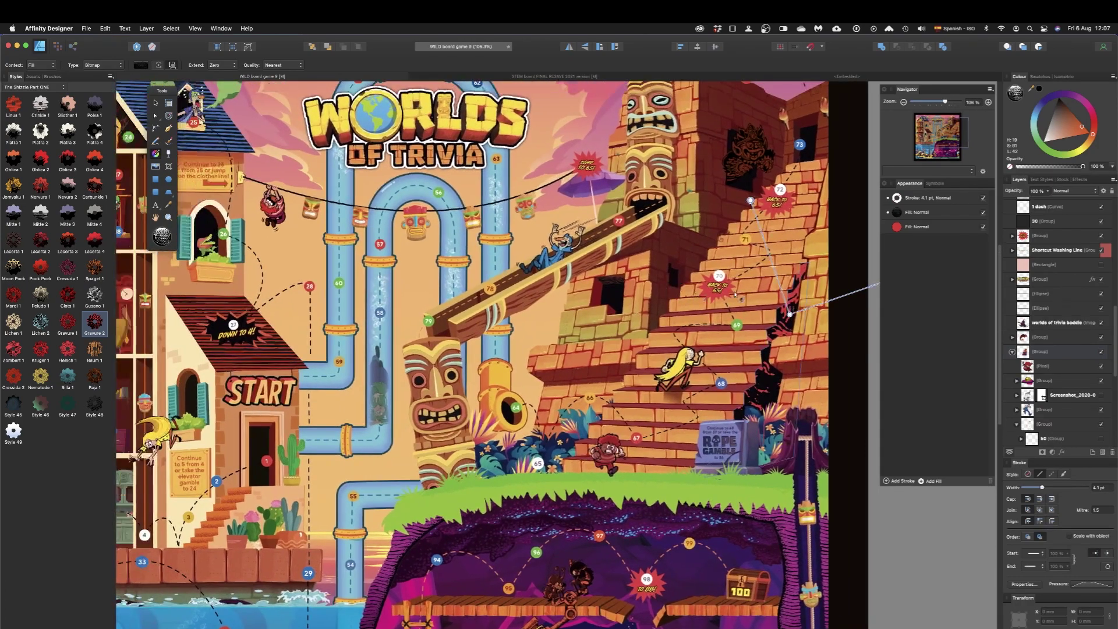
drag(789, 314, 645, 333)
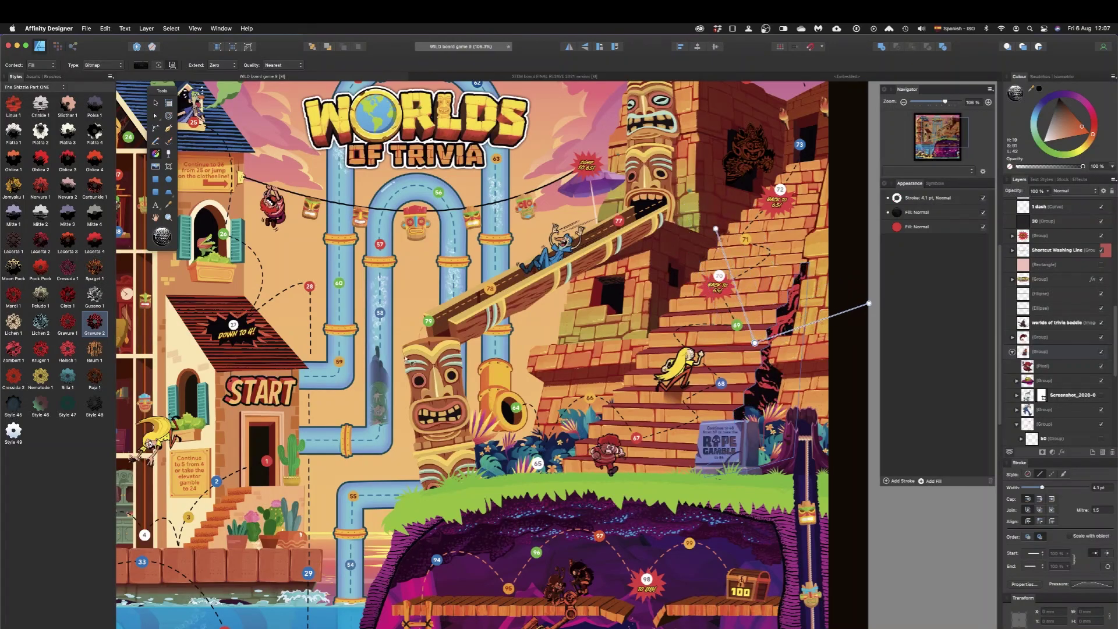
Apply the Kruger 1 style to the stairs' shadow shape and change its base fill to dark brown.
click(42, 350)
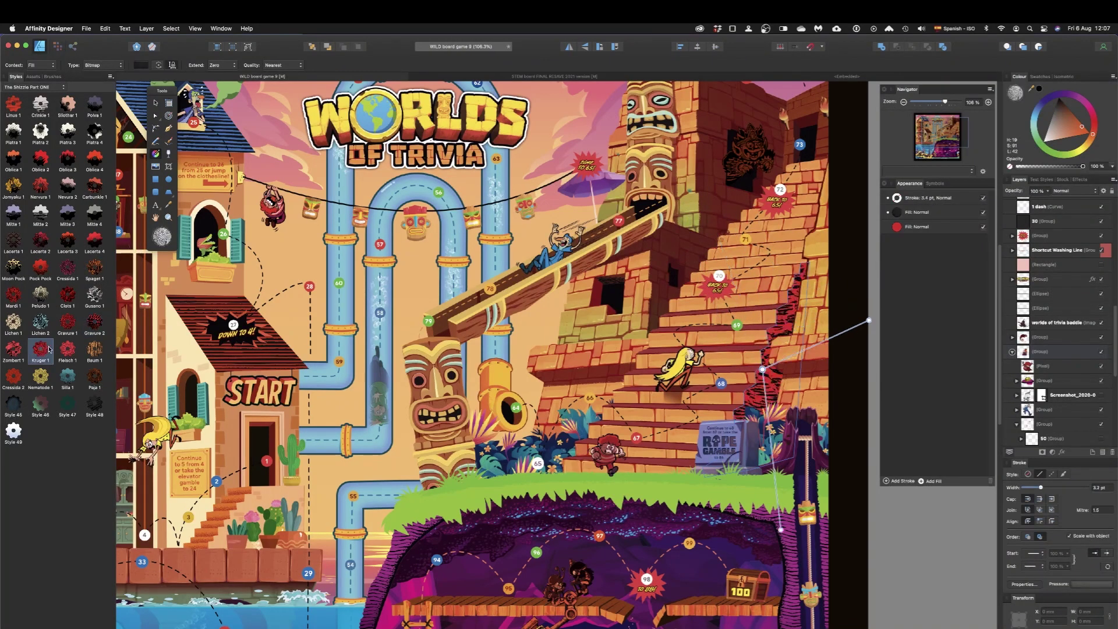
click(951, 227)
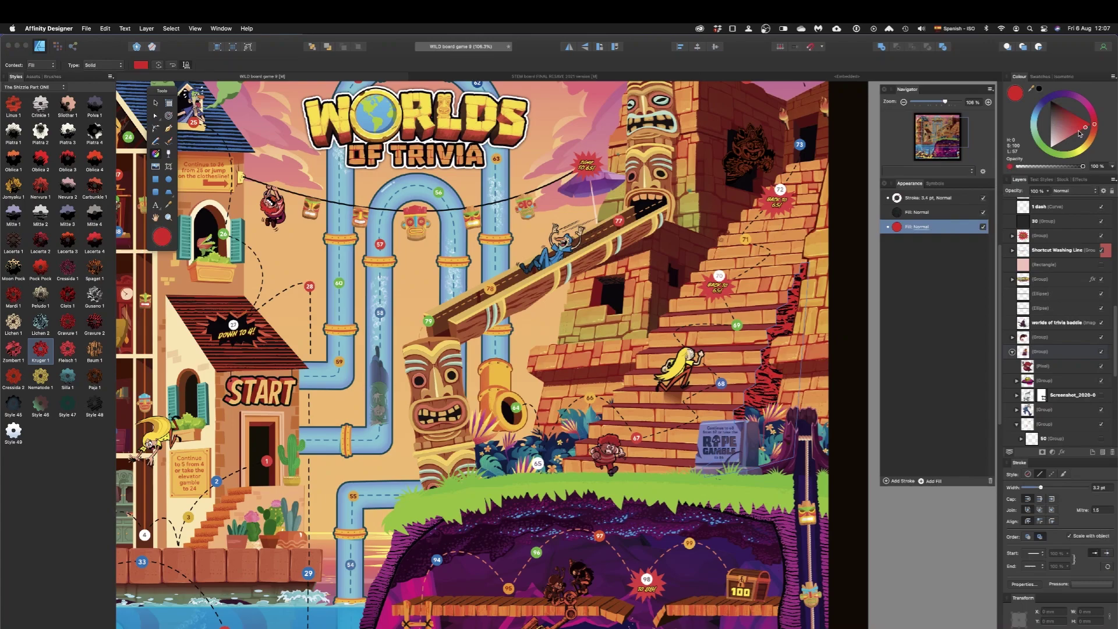
drag(1098, 138, 1061, 108)
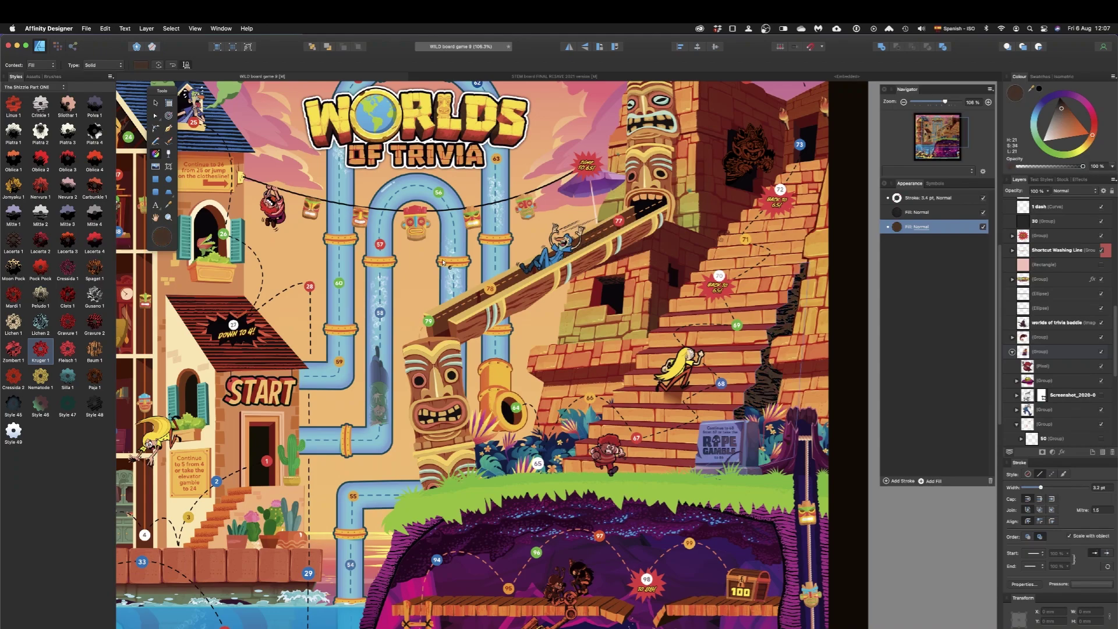
Open the embedded START house document for editing and look over its artboard from the stairs to the roof.
drag(381, 320, 552, 317)
scroll(452, 359, up, 5)
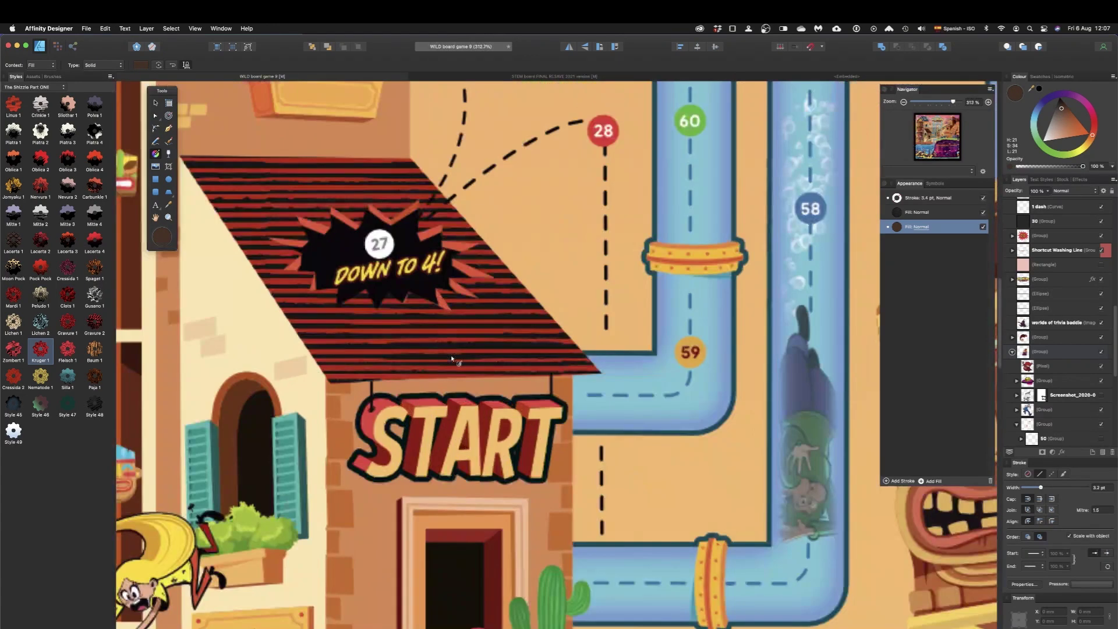
click(451, 351)
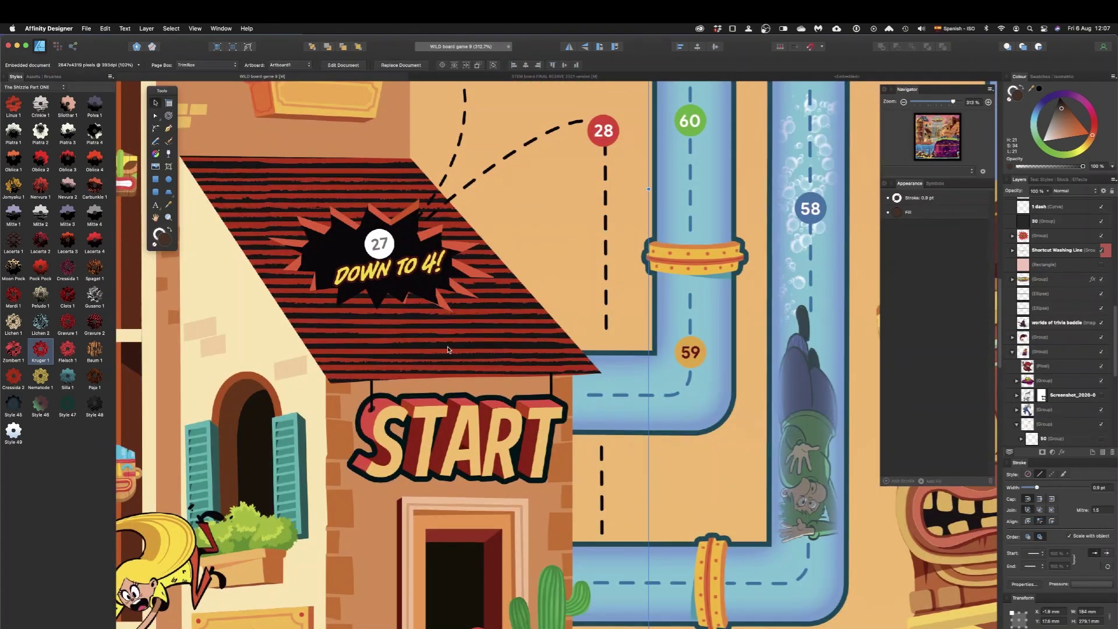
double_click(419, 349)
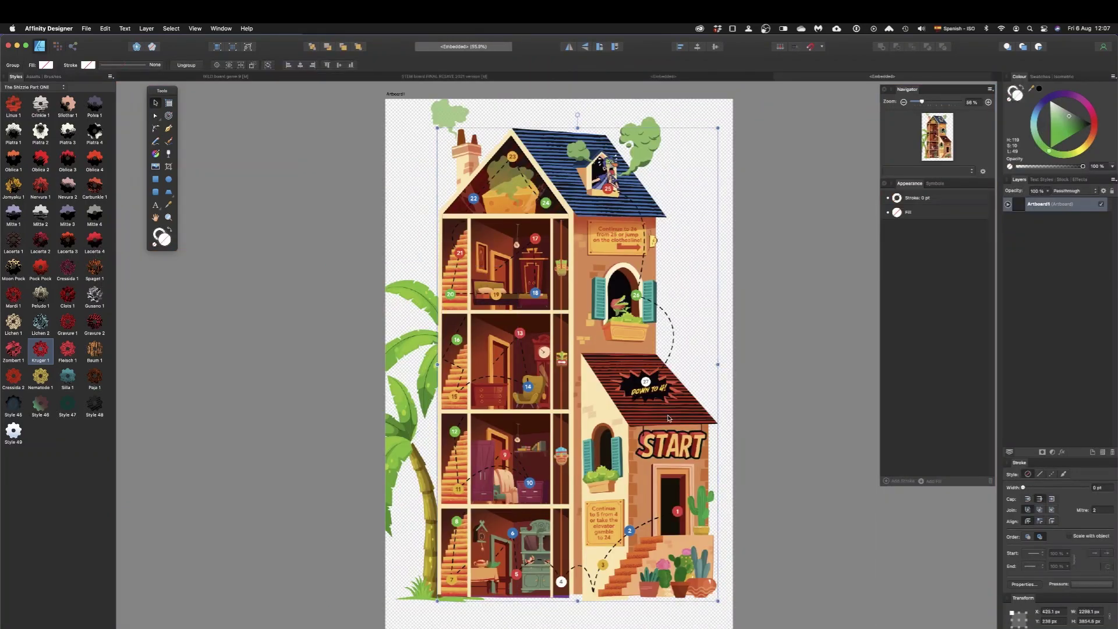
scroll(552, 147, up, 3)
scroll(552, 148, down, 2)
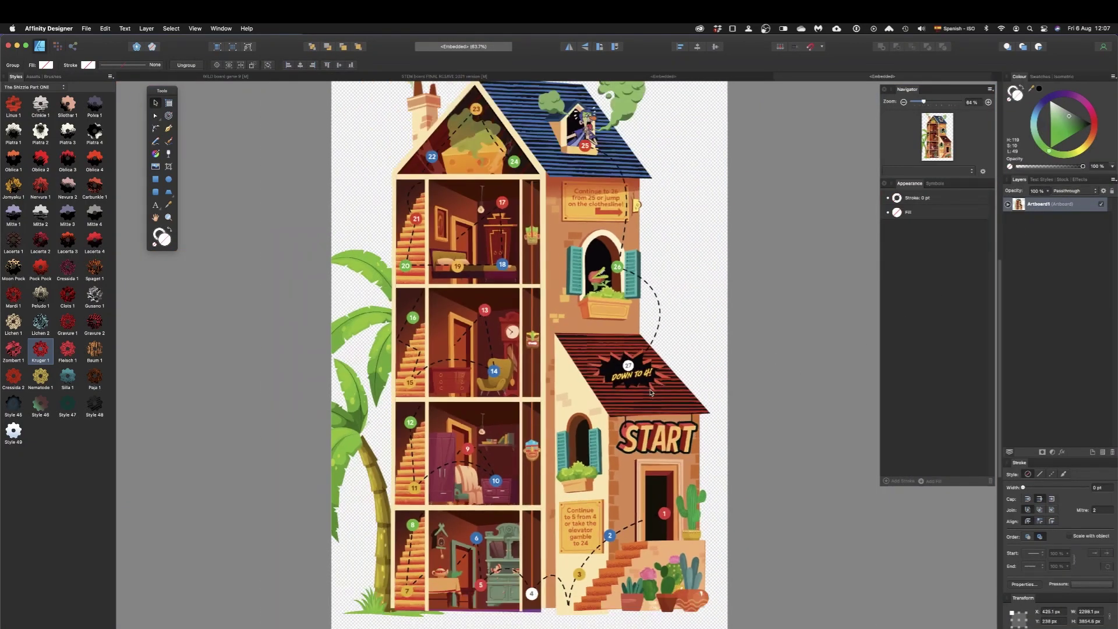
drag(552, 147, 563, 223)
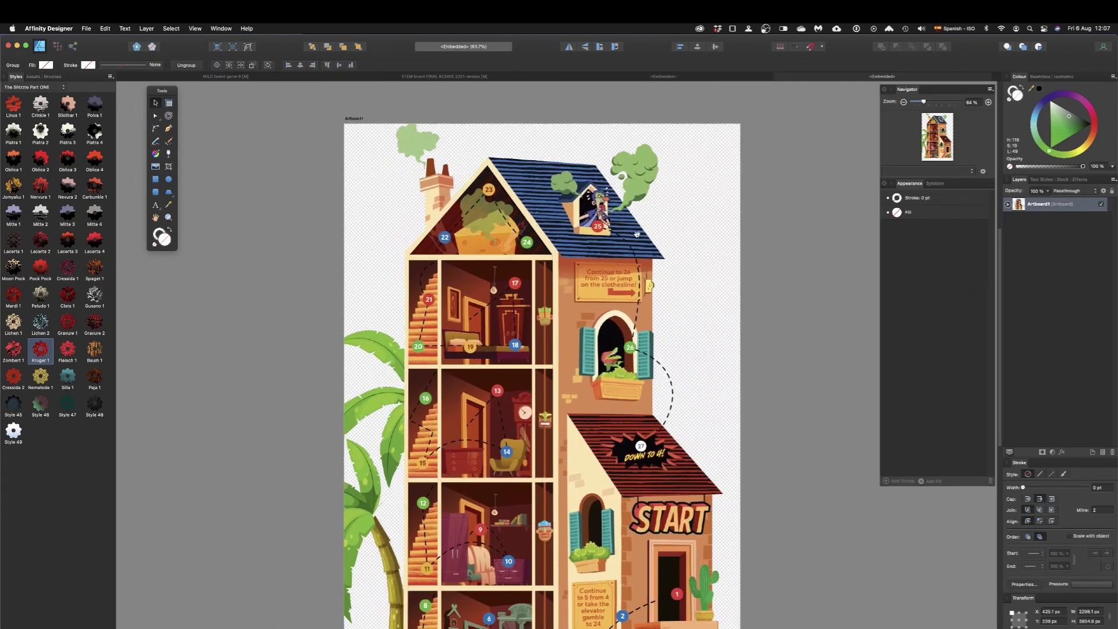
Shrink and realign the black stripe bitmap fill on the house's blue upper roof so its lines become much finer.
scroll(562, 222, up, 4)
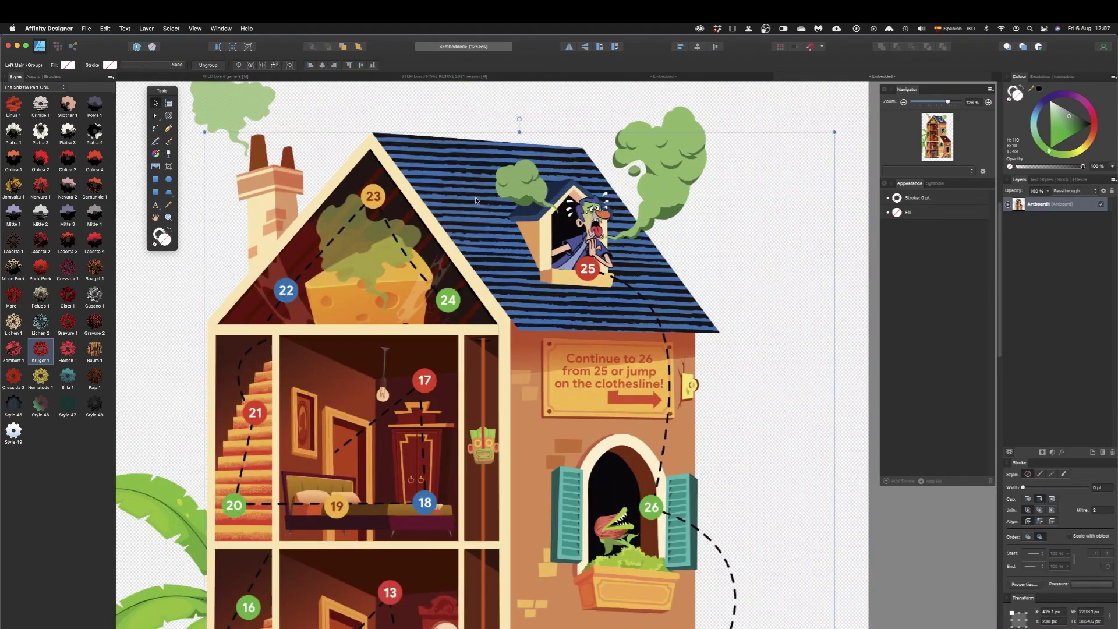
double_click(462, 168)
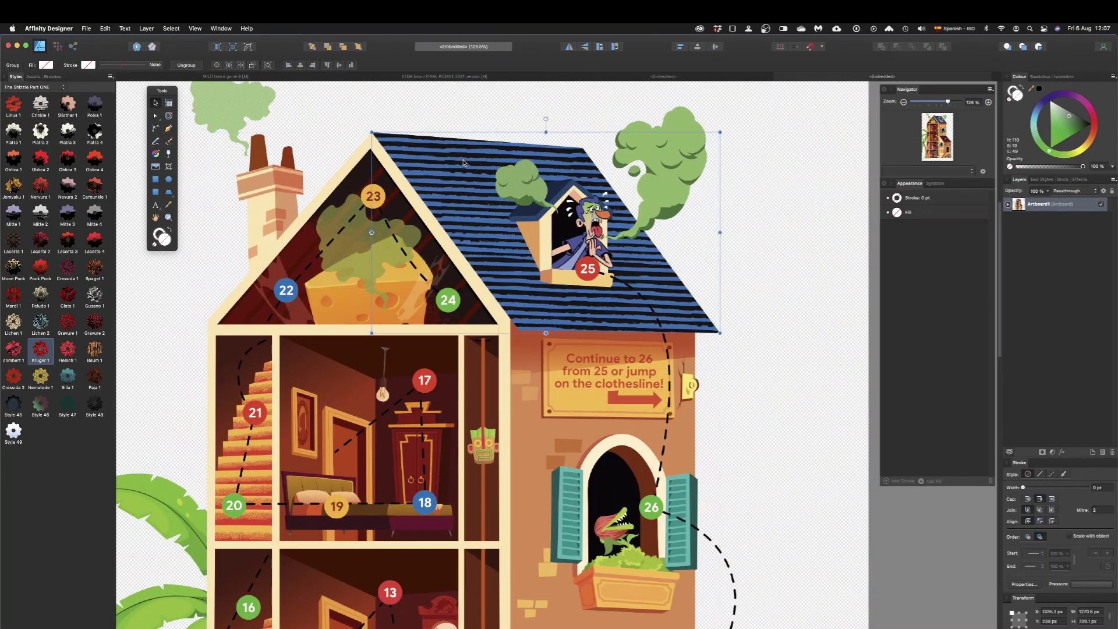
click(920, 212)
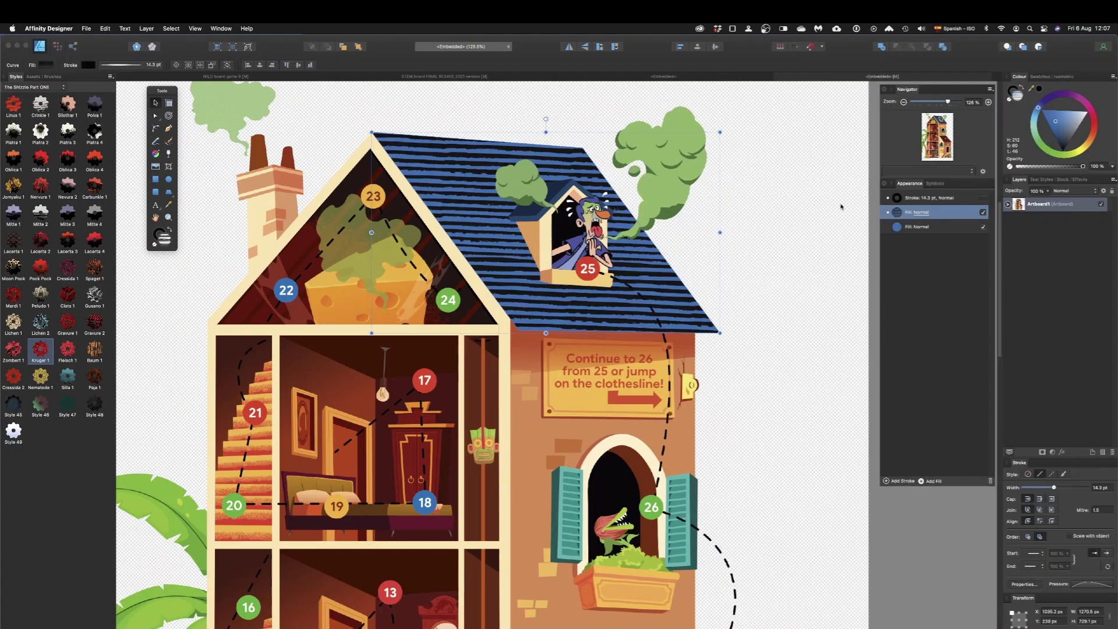
key(g)
drag(459, 155, 693, 194)
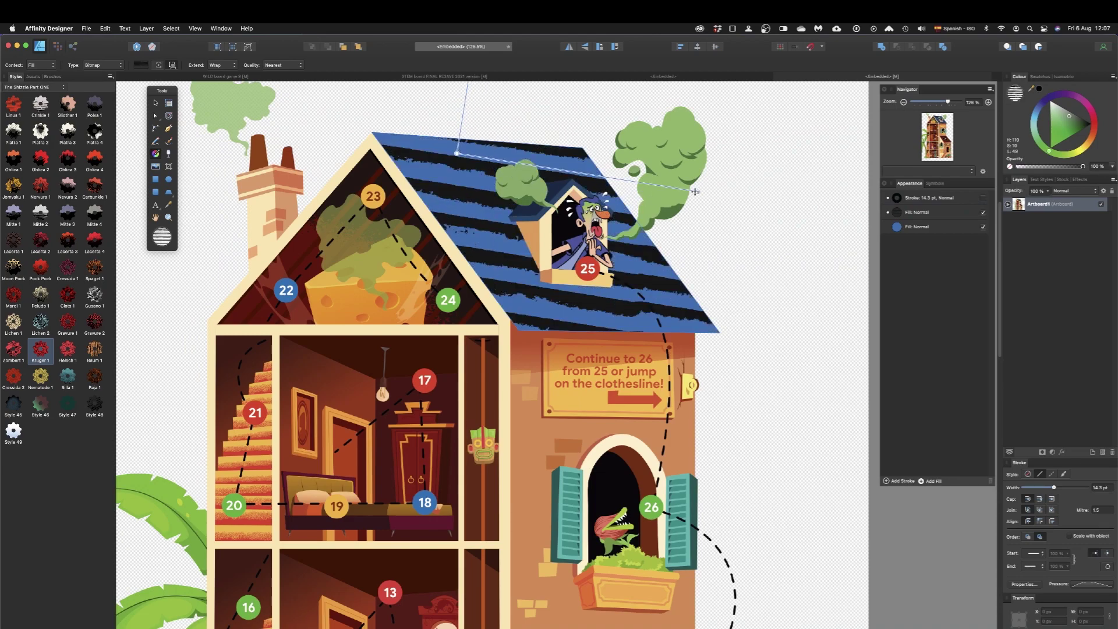
drag(697, 190, 490, 154)
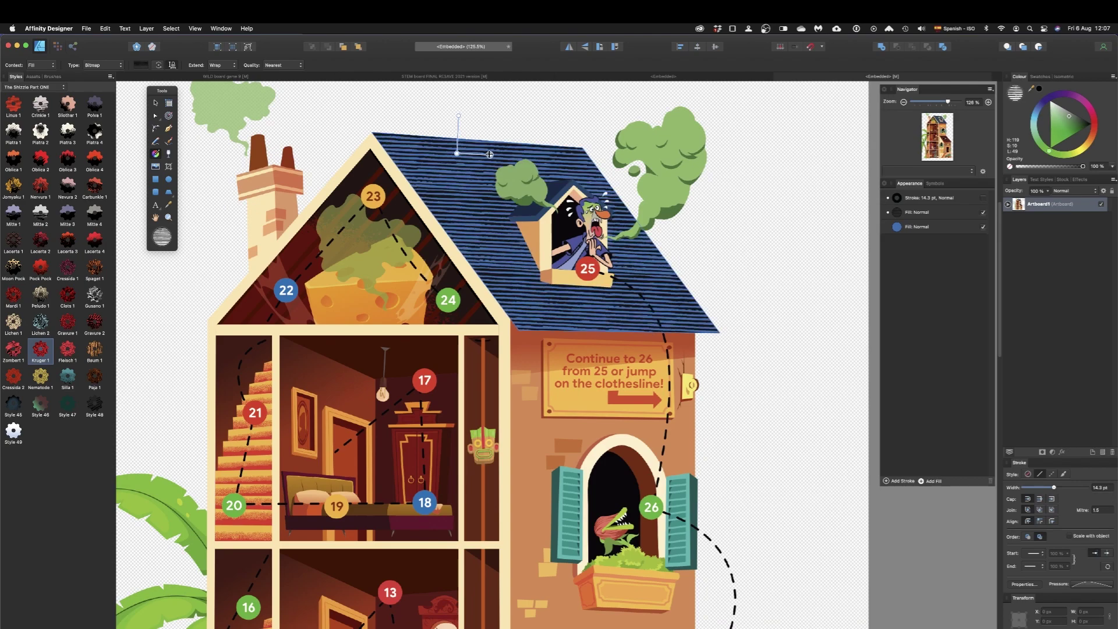
mouse_move(489, 155)
mouse_down()
mouse_move(521, 158)
mouse_move(479, 155)
mouse_up()
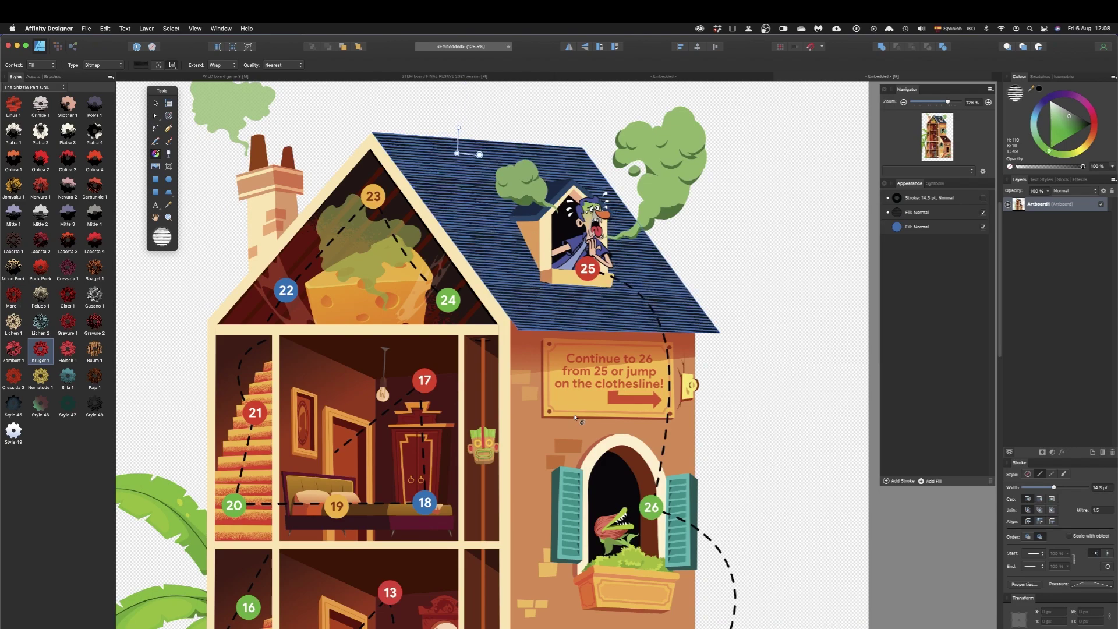
scroll(522, 234, down, 10)
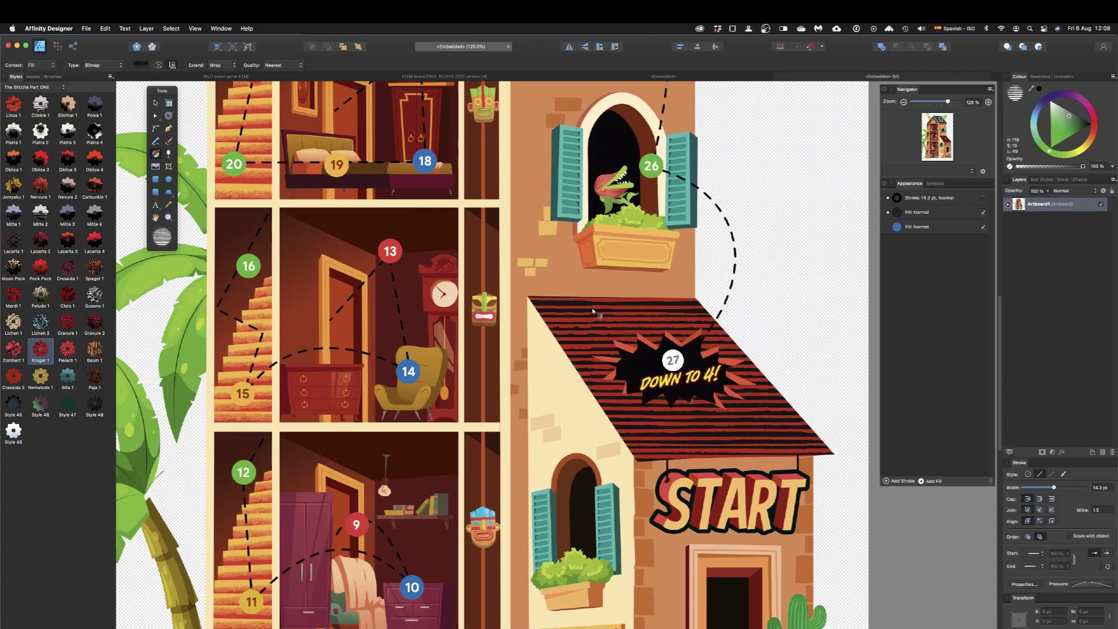
scroll(593, 312, down, 6)
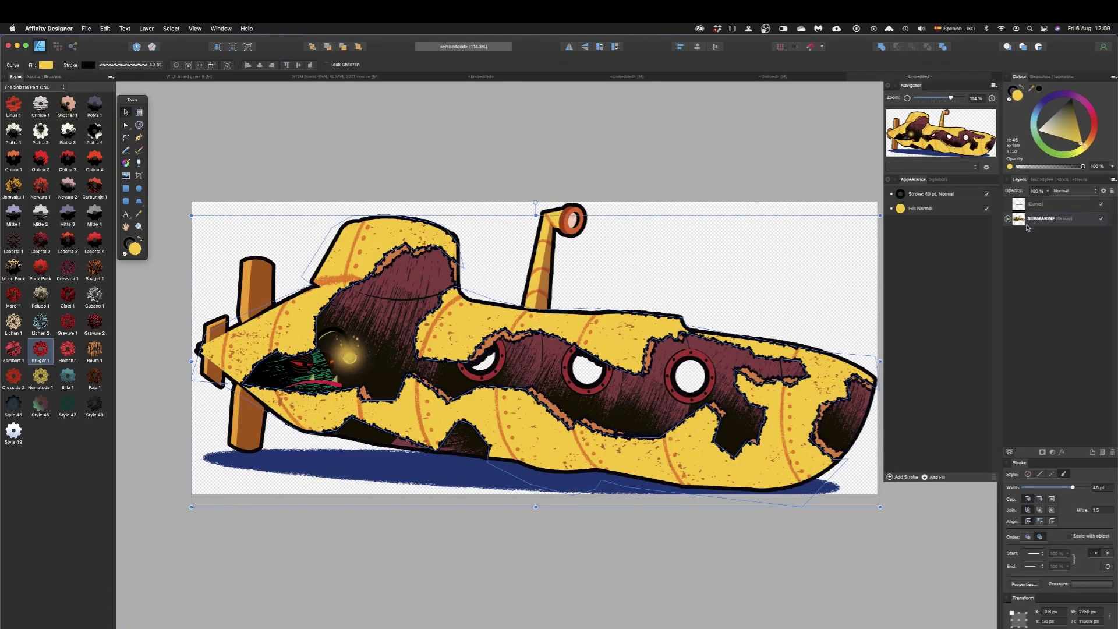
Expand the SUBMARINE group and slightly move a node on the torn edge of the yellow hull.
click(1008, 219)
key(super+Tab)
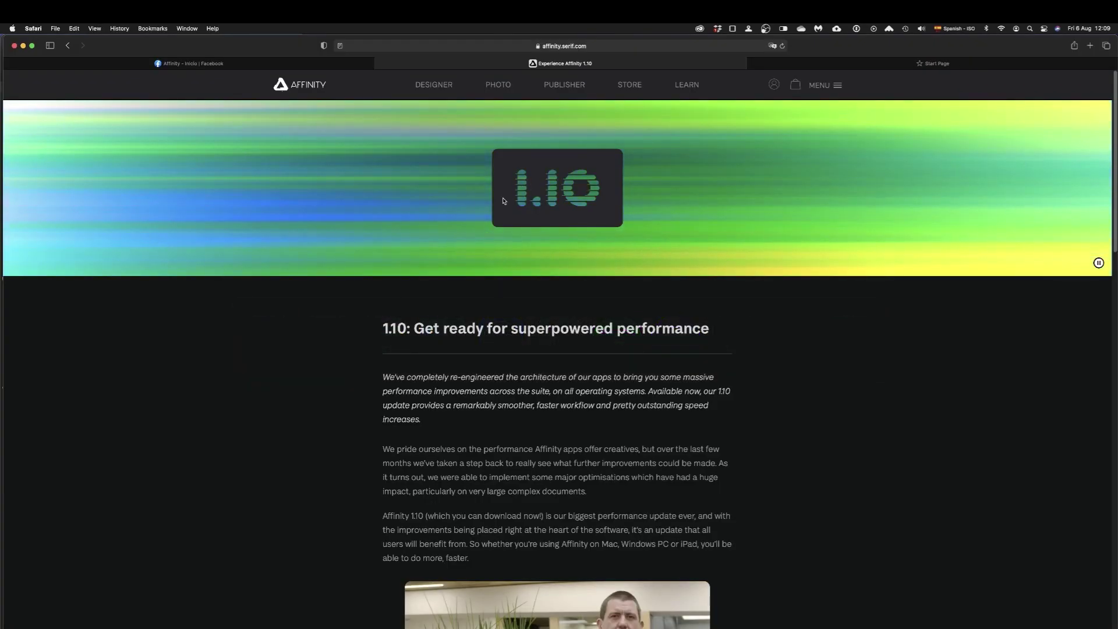
key(super+Tab)
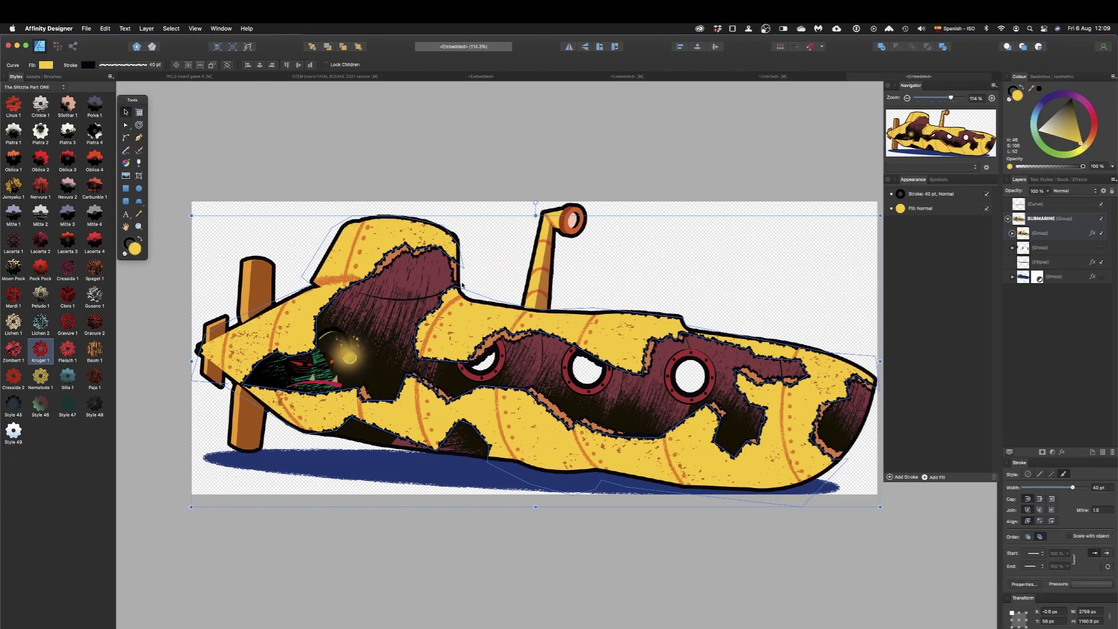
key(a)
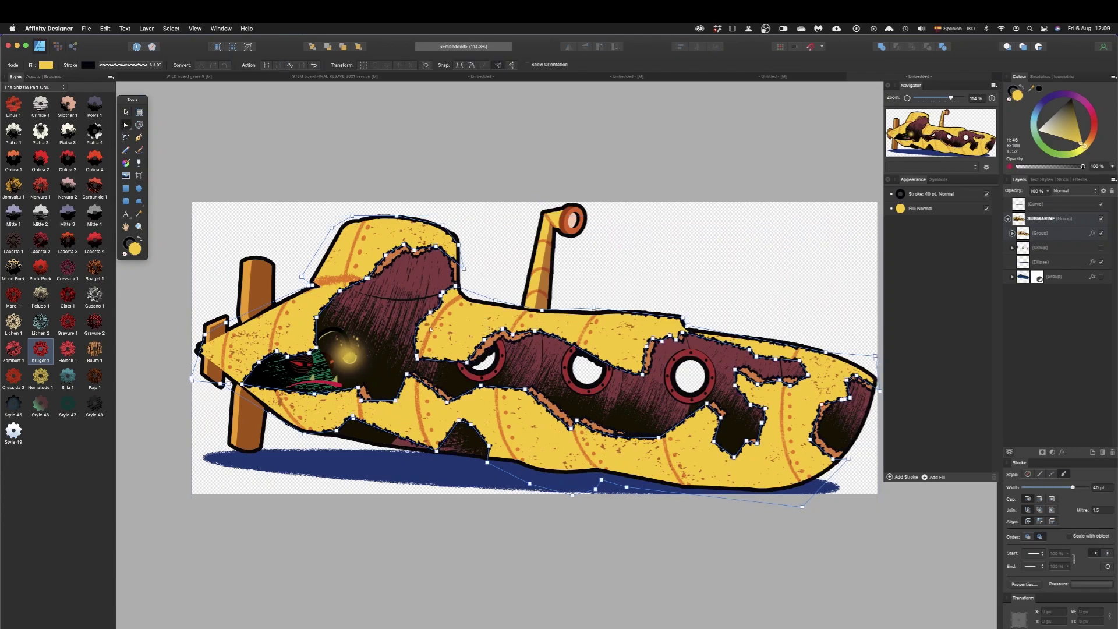
scroll(431, 329, up, 5)
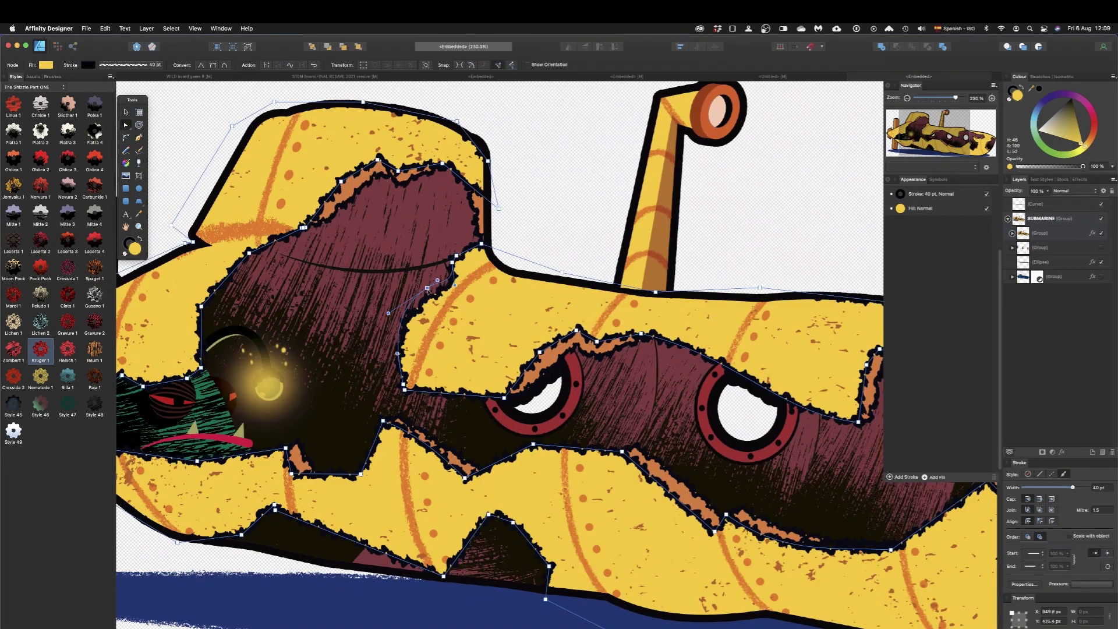
drag(428, 290, 430, 293)
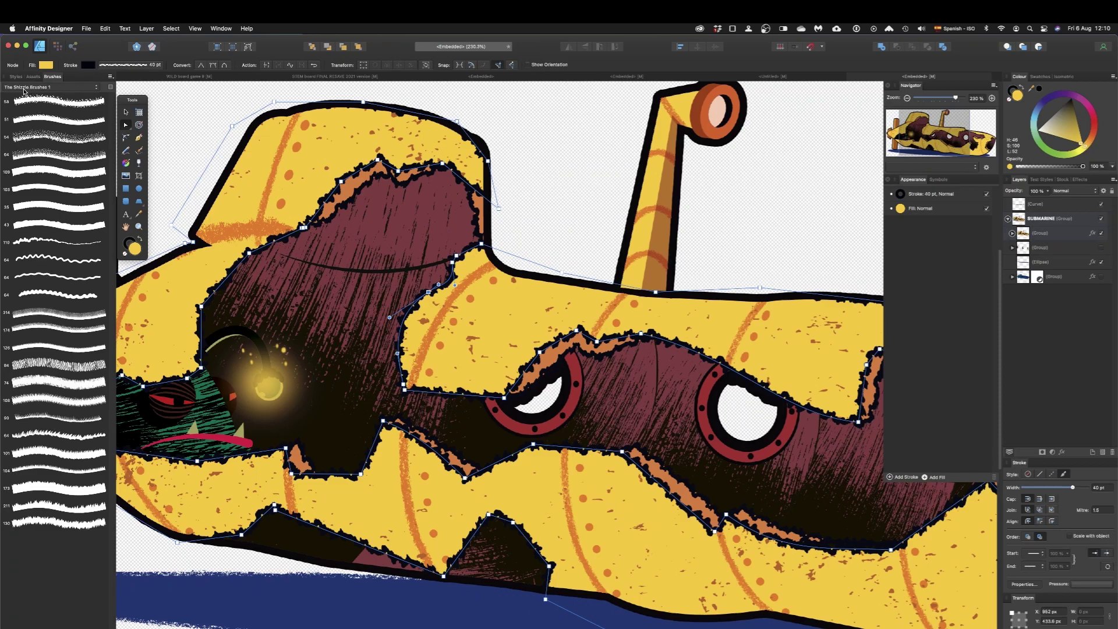
Try the first five brushes of The Shizzle Brushes 1, including Speckle 4, on the yellow hull's outline.
click(58, 105)
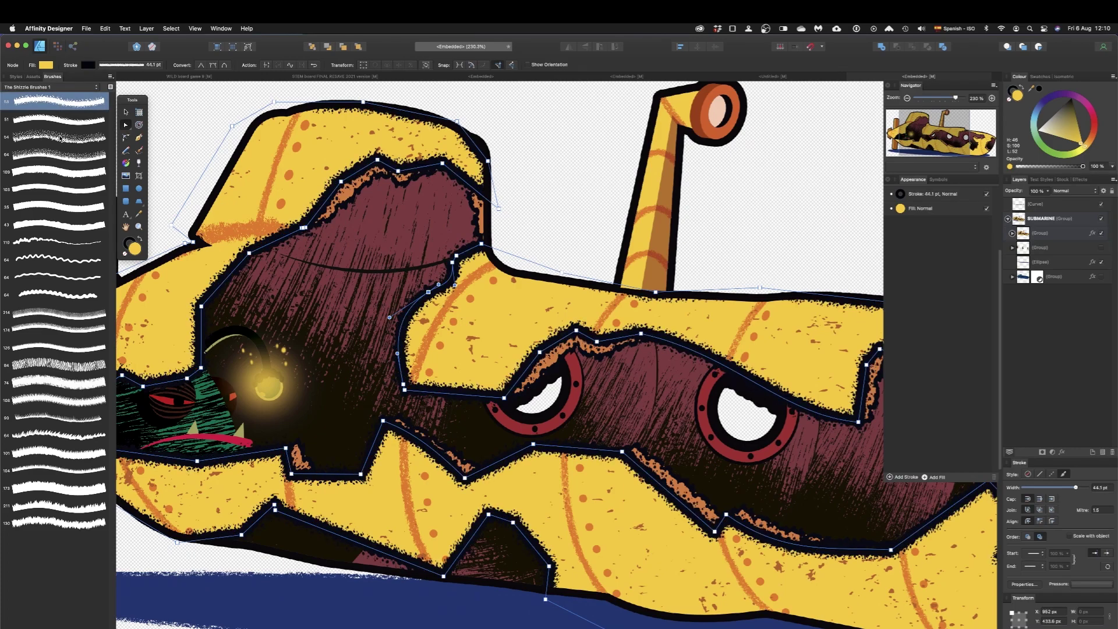
click(63, 124)
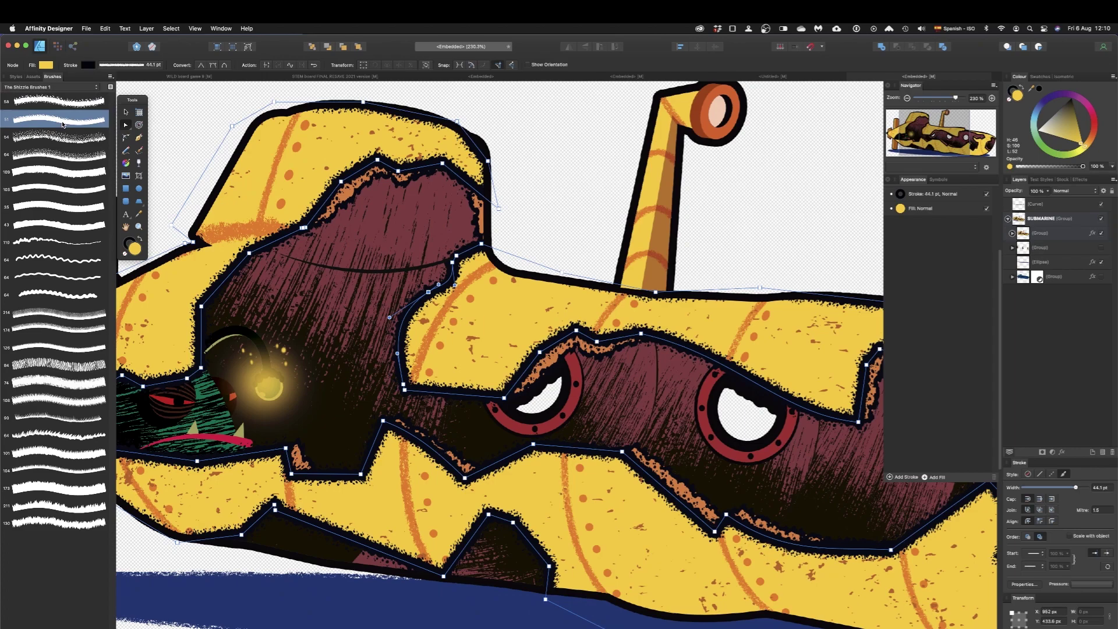
click(67, 139)
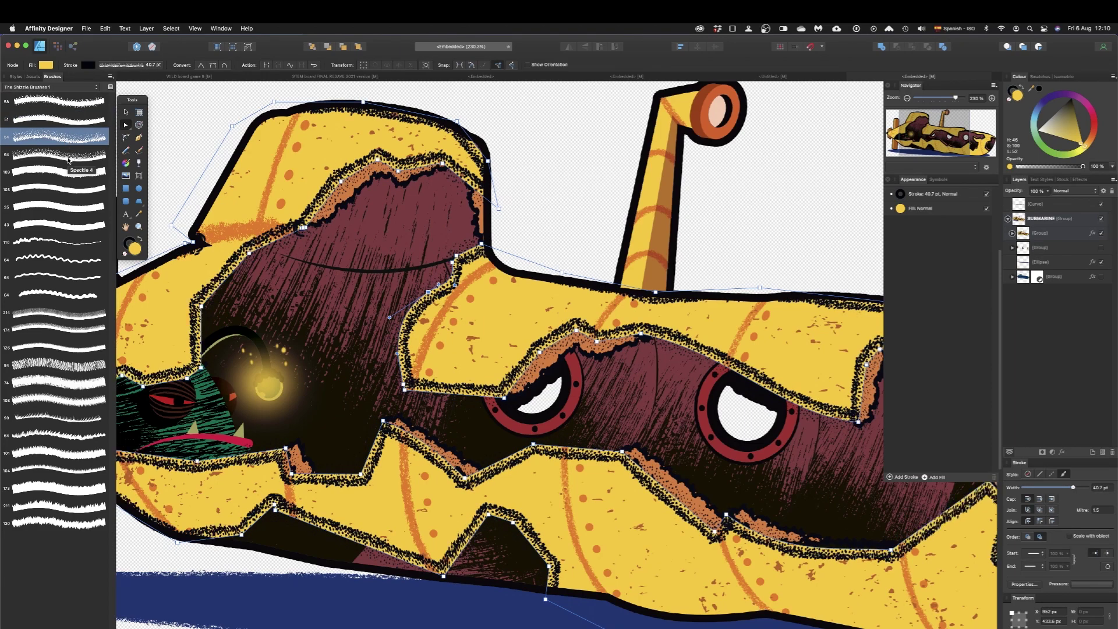
click(68, 155)
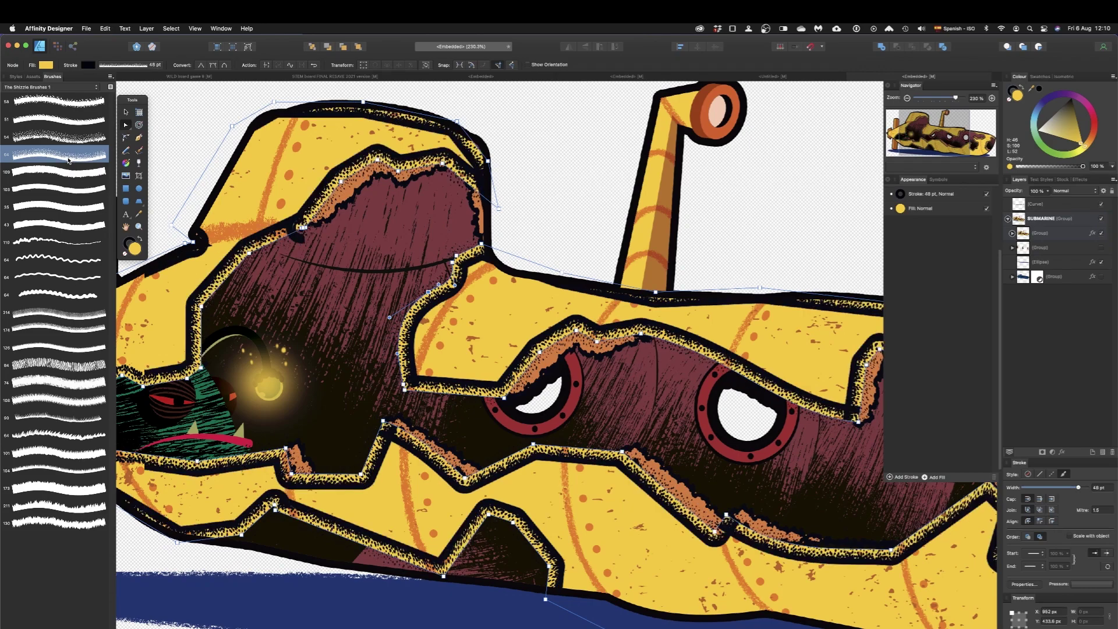
click(73, 173)
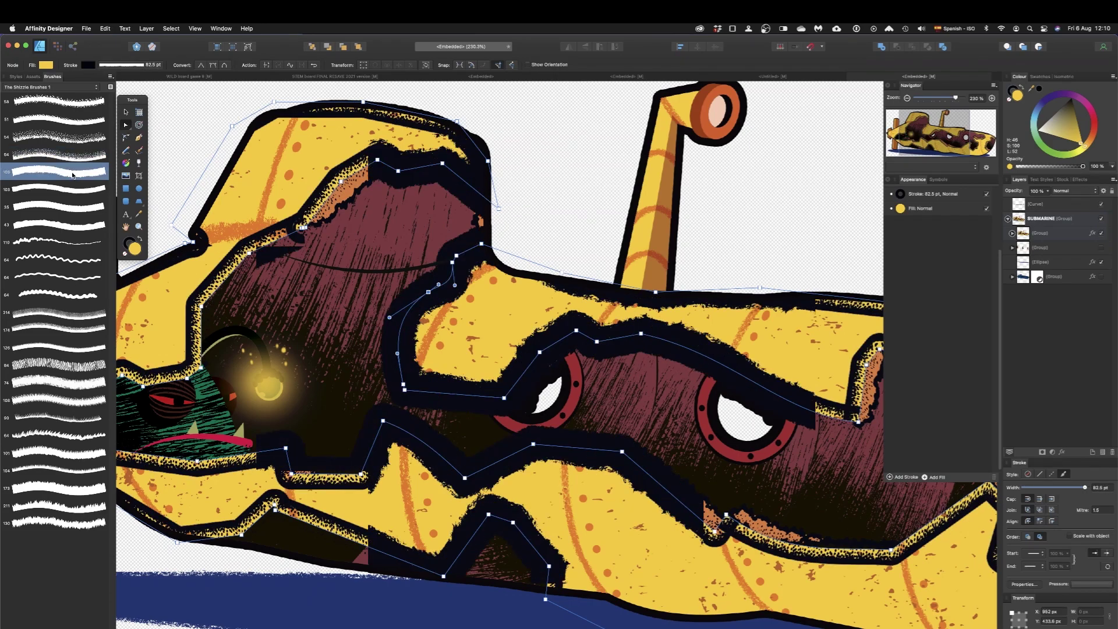
Try the wobbly brushes, including Wobble 2, and a spiky brush on the yellow hull's outline.
click(83, 243)
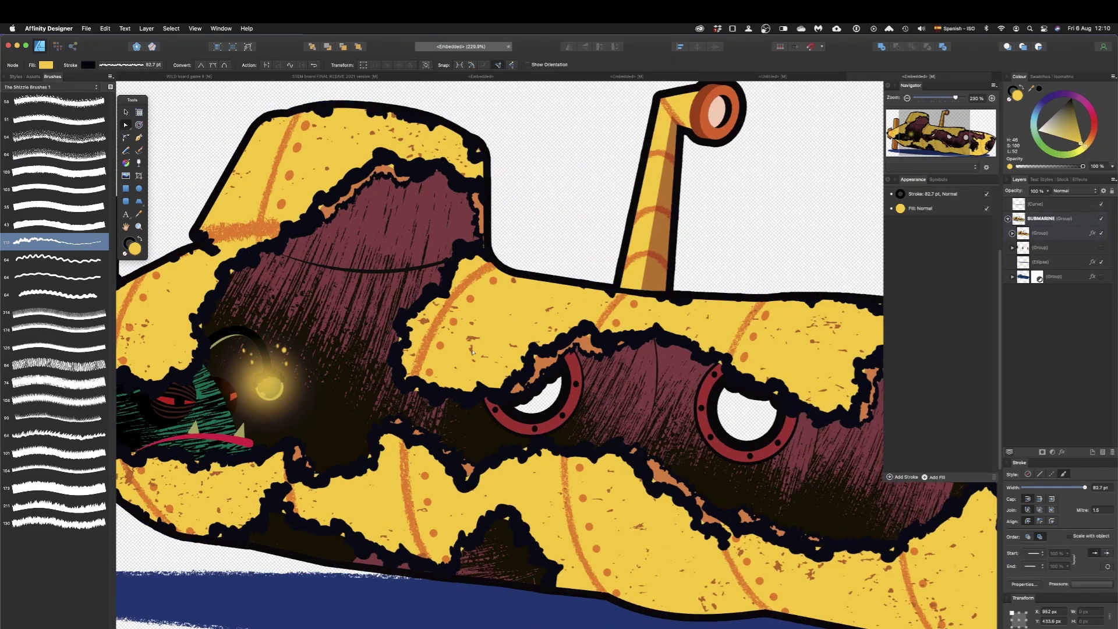
scroll(472, 353, down, 1)
scroll(472, 353, down, 5)
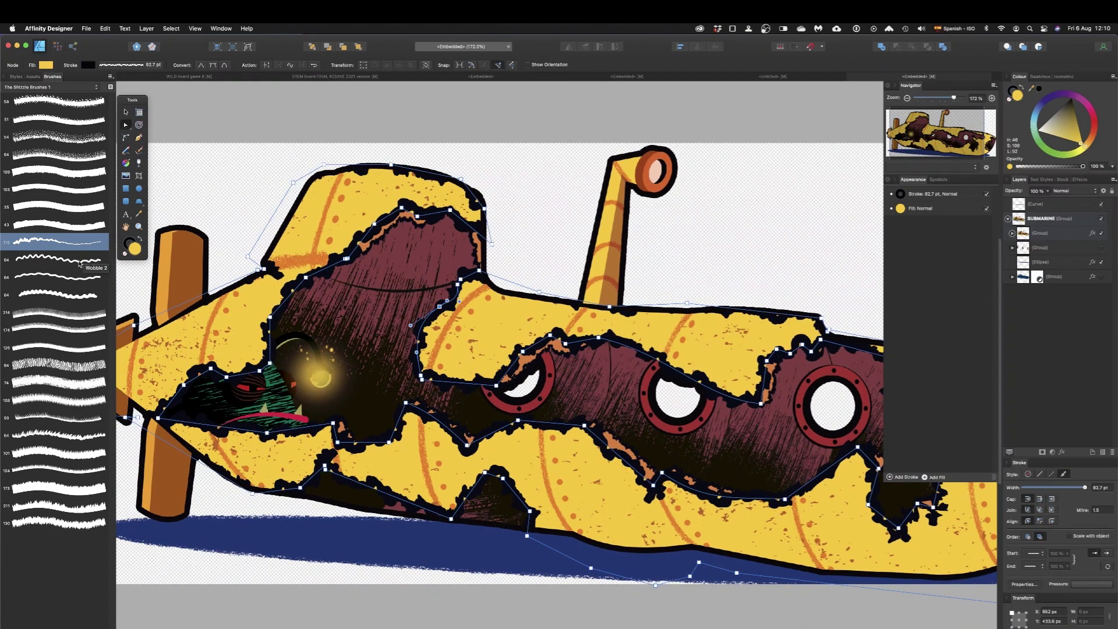
click(81, 262)
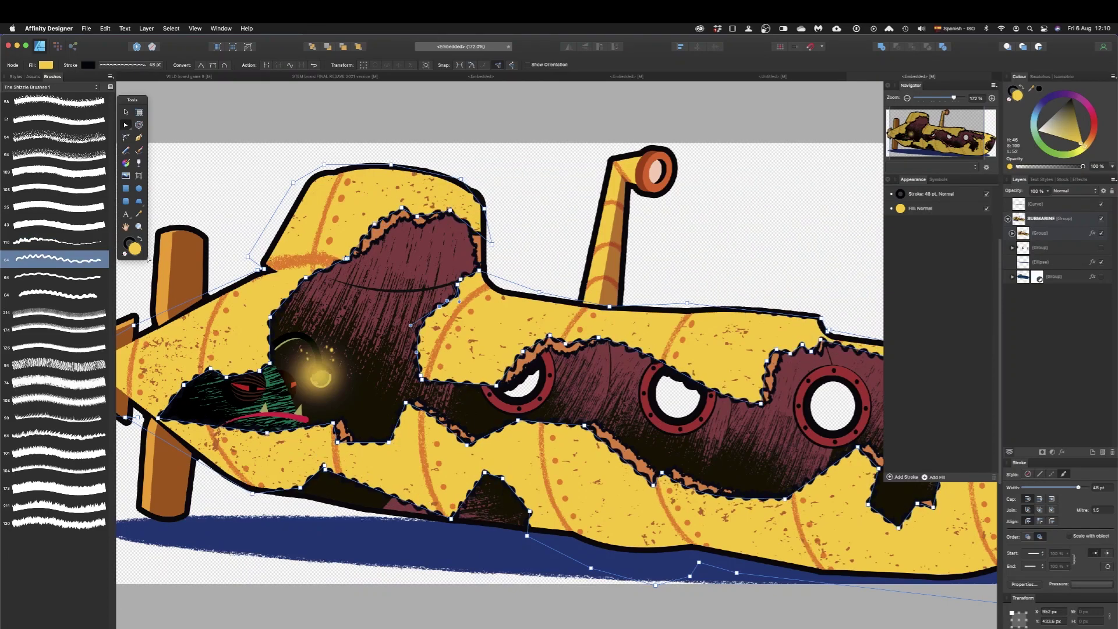
click(88, 282)
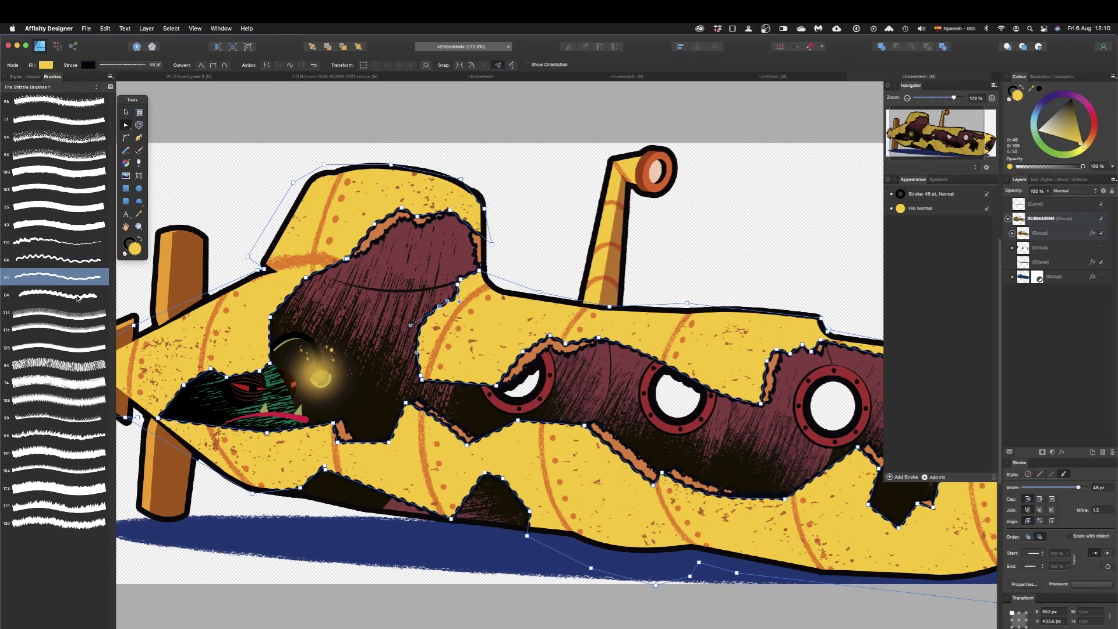
click(77, 298)
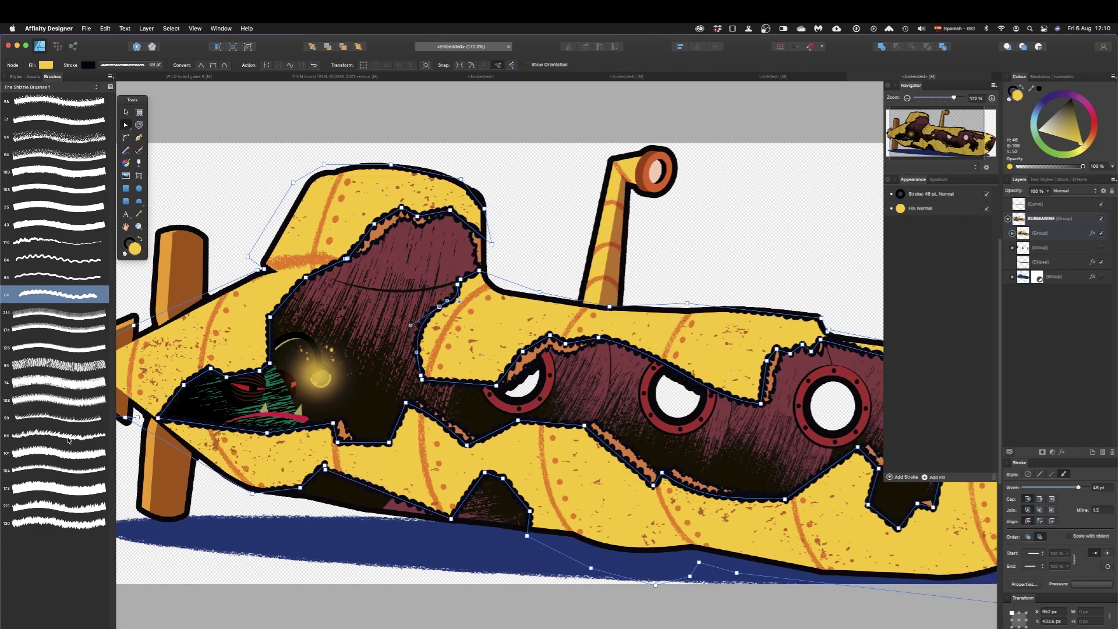
click(68, 400)
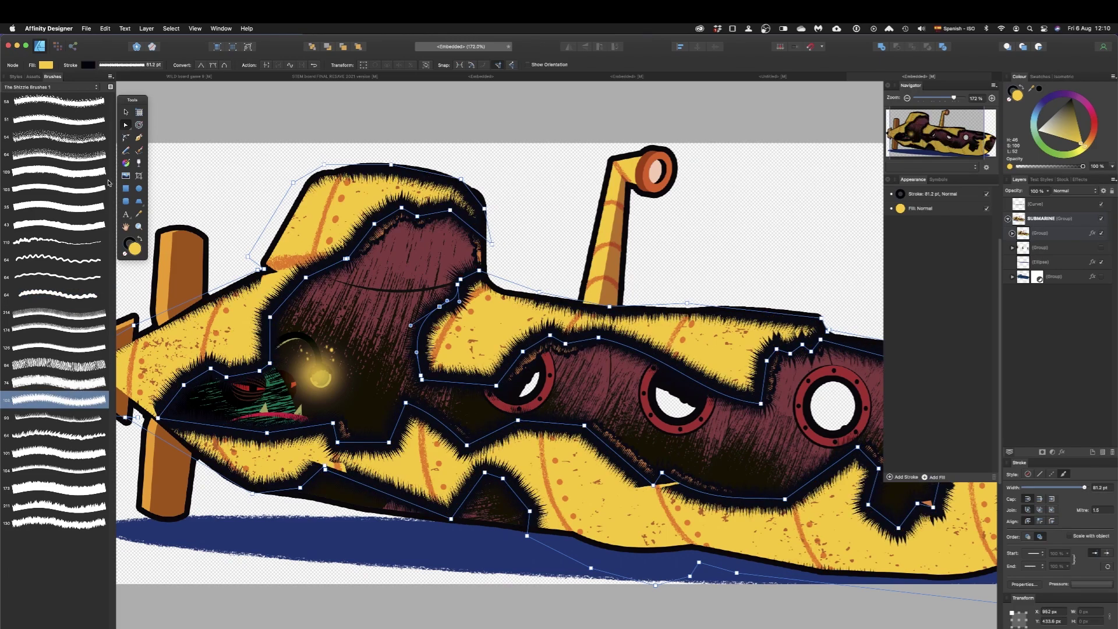
Compare a speckled brush and Wobble 2, apply the ragged brush above Wobble 2 to the hull outline and set its width to about 35 pt.
click(75, 137)
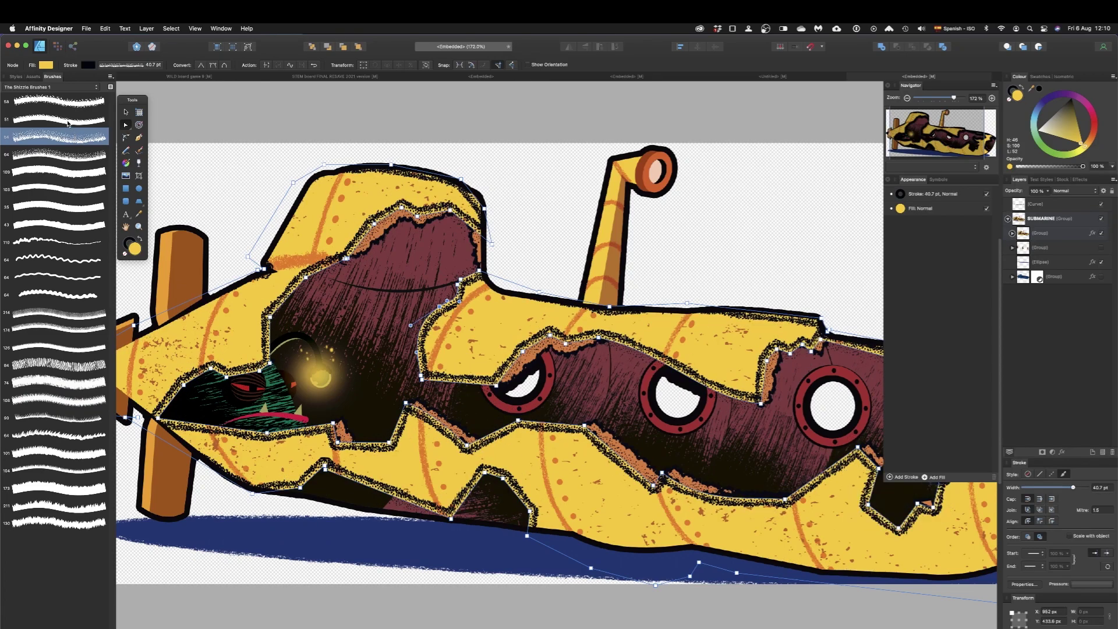
click(61, 259)
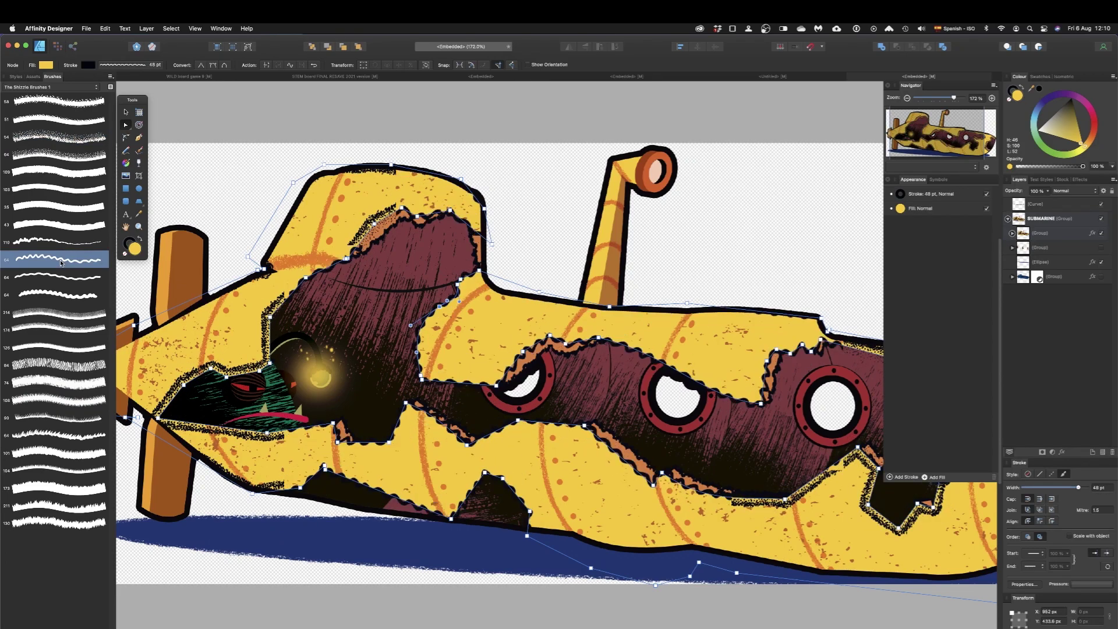
click(64, 243)
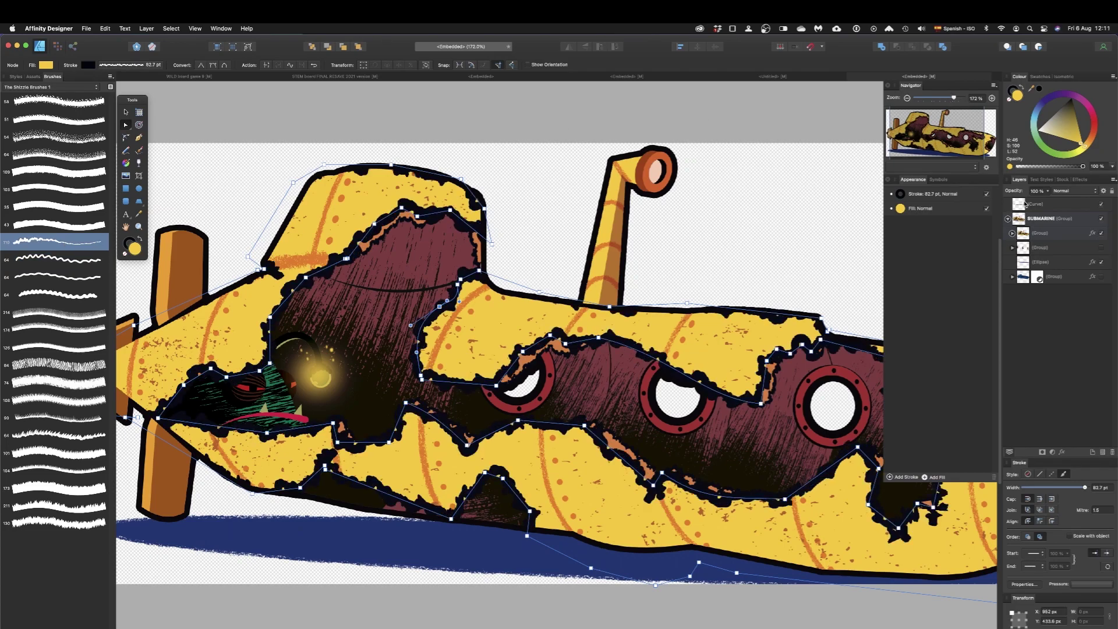
drag(1084, 487, 1069, 492)
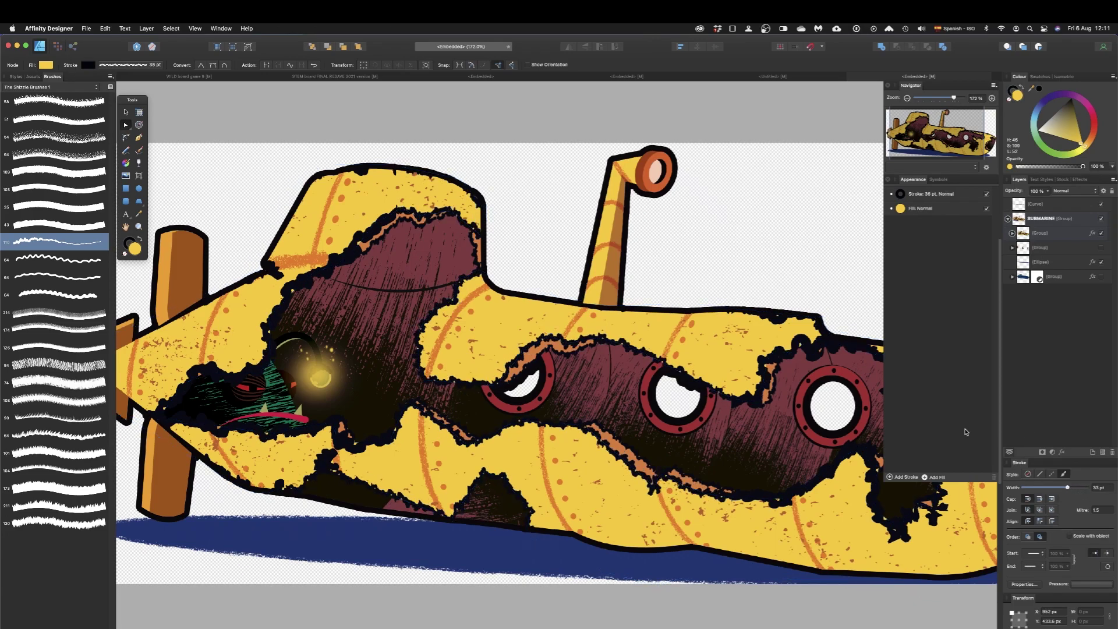
Try the Lacerta 2, Lacerta 3 and Piatra 4 styles on the burgundy interior shape behind the submarine's front hole.
key(v)
click(16, 76)
click(36, 236)
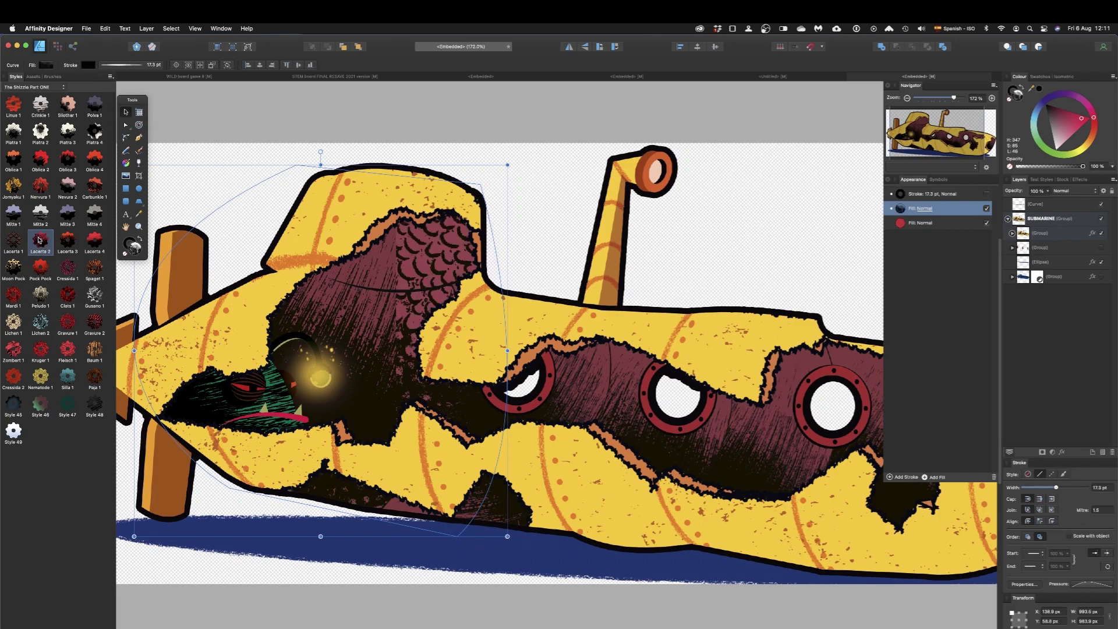
click(71, 245)
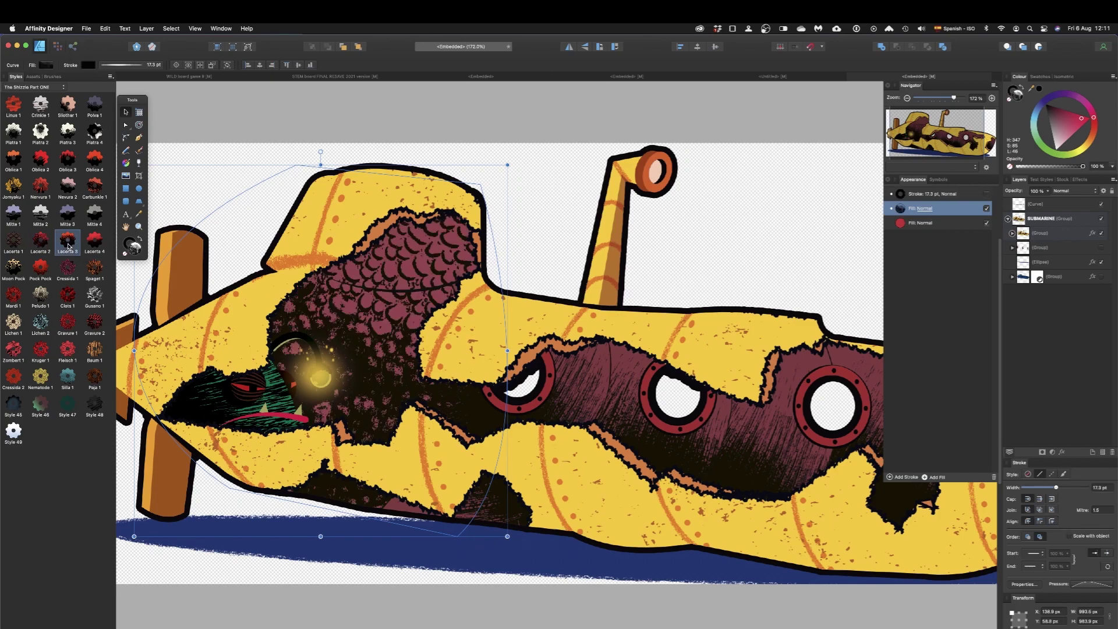
click(94, 133)
scroll(351, 265, down, 2)
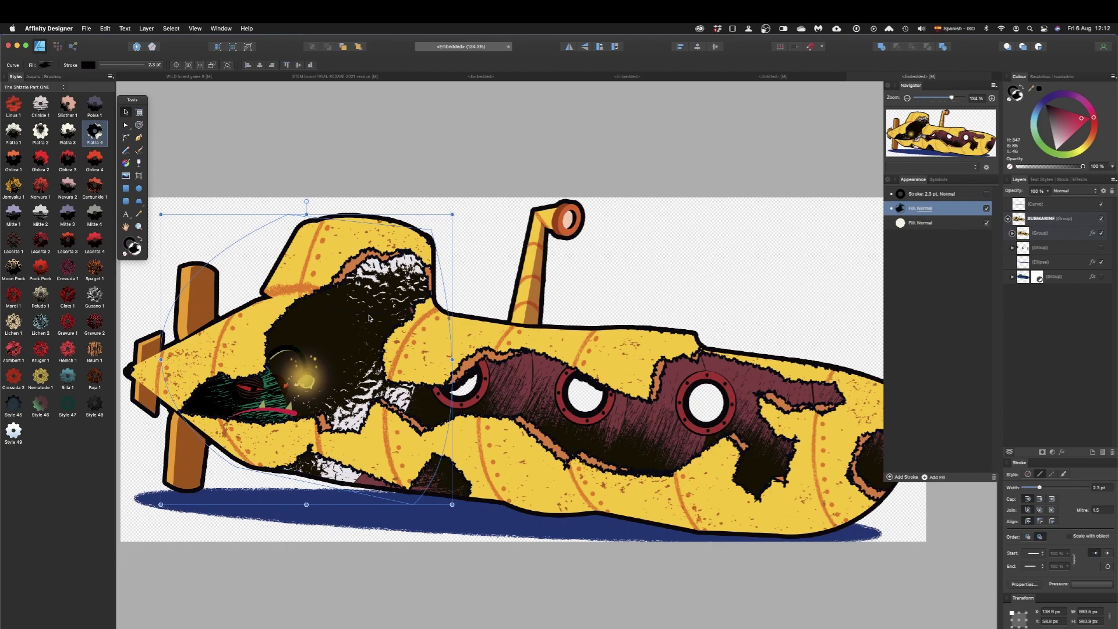
Compare the Piatra 3 and Piatra 4 styles on the submarine's interior shape, apply Piatra 1, and recolour its base fill dark purple.
click(67, 132)
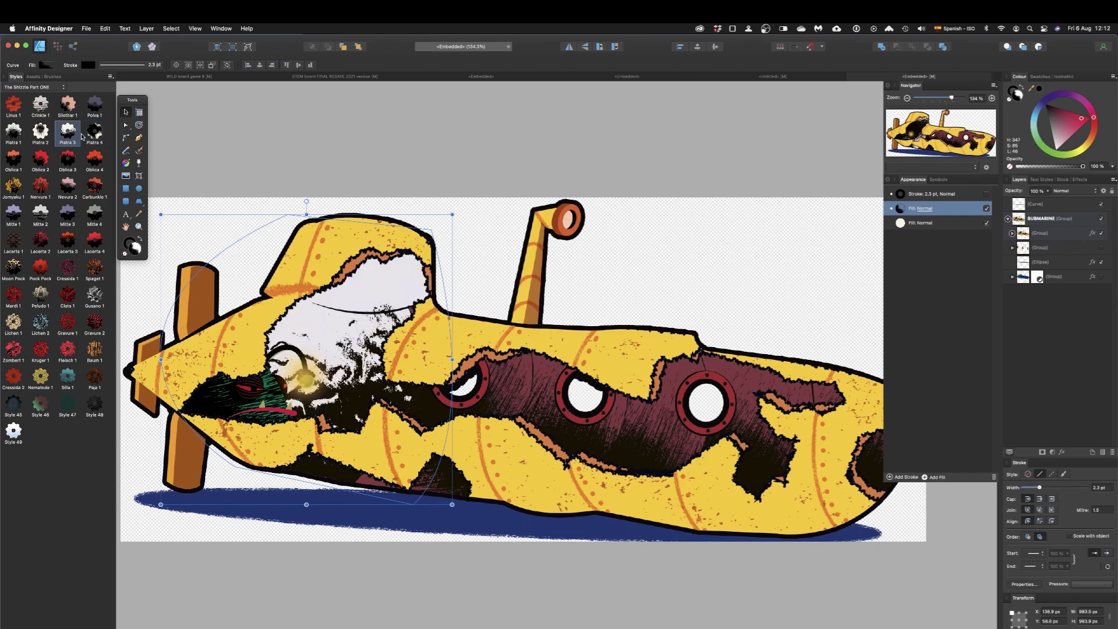
click(93, 135)
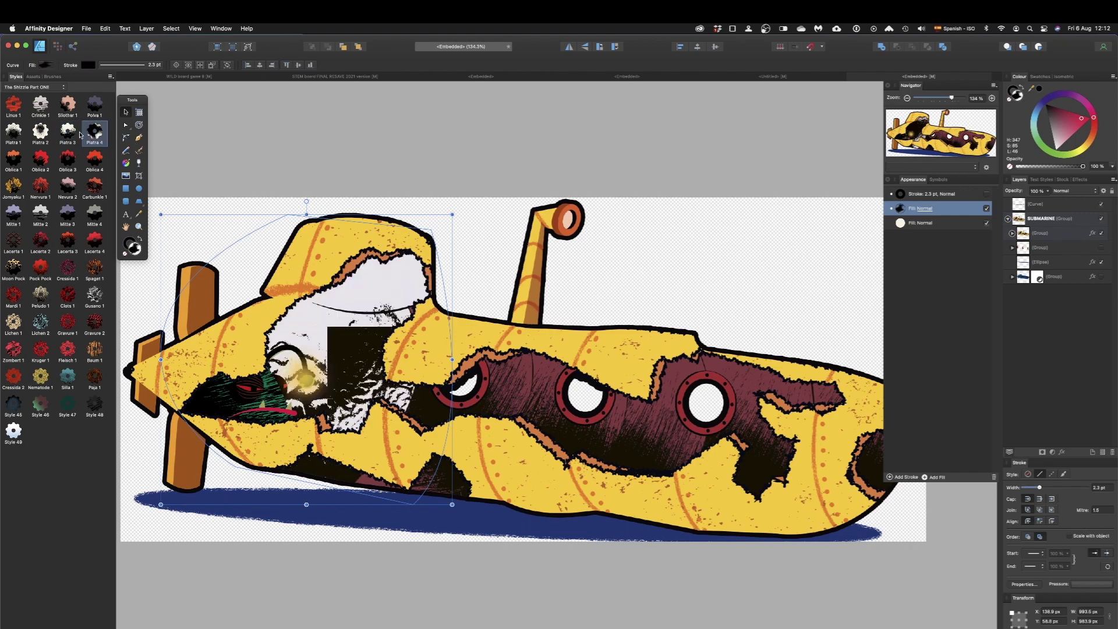
click(67, 133)
click(93, 135)
click(18, 132)
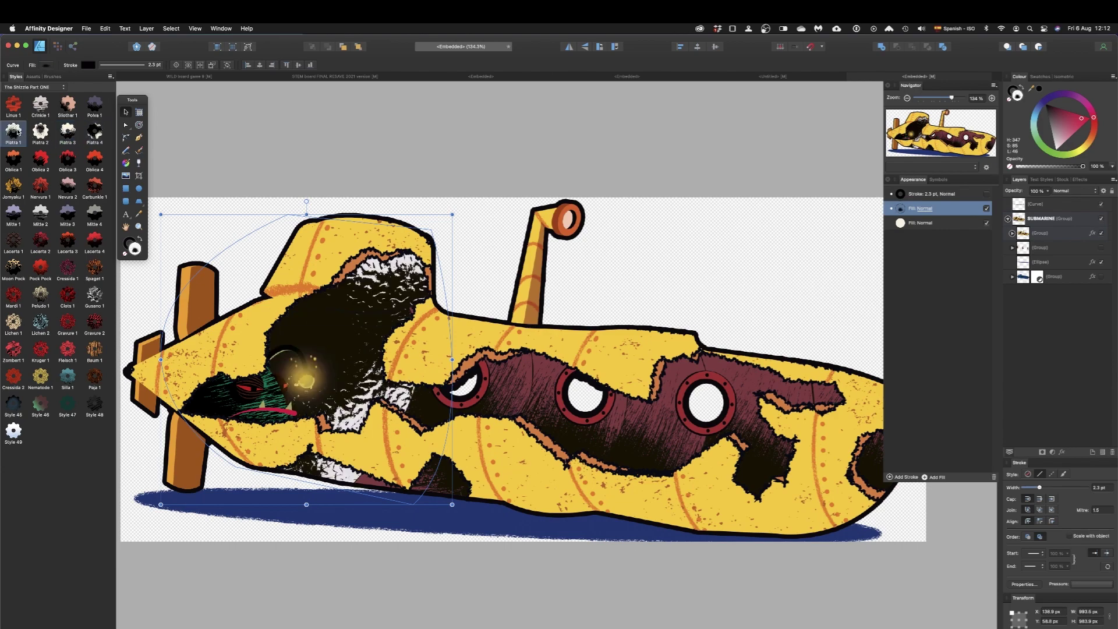
click(947, 225)
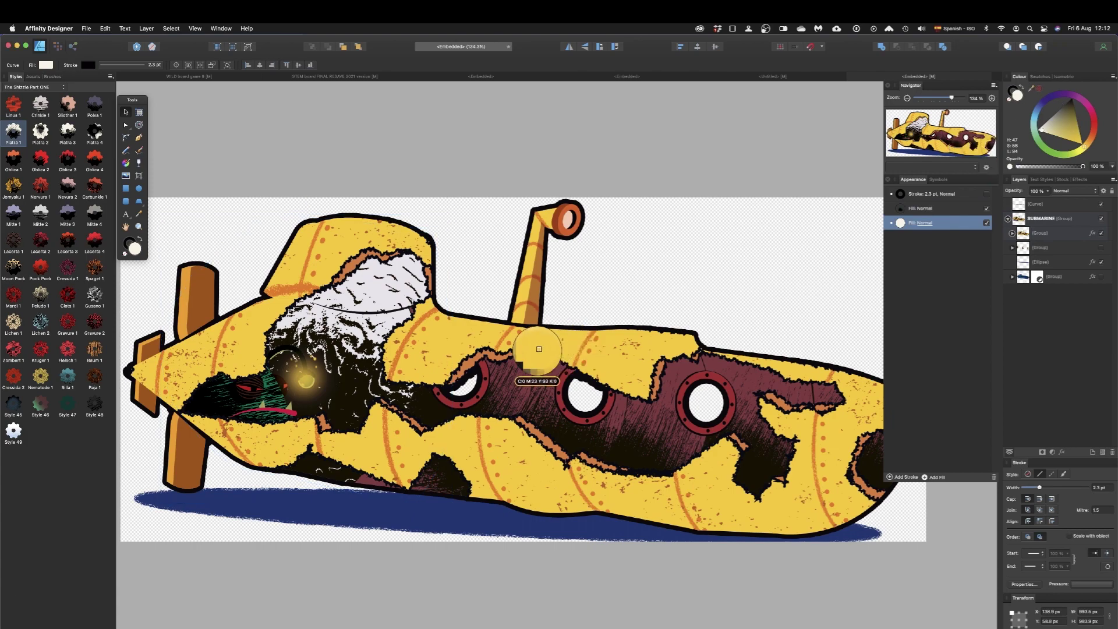
click(1040, 93)
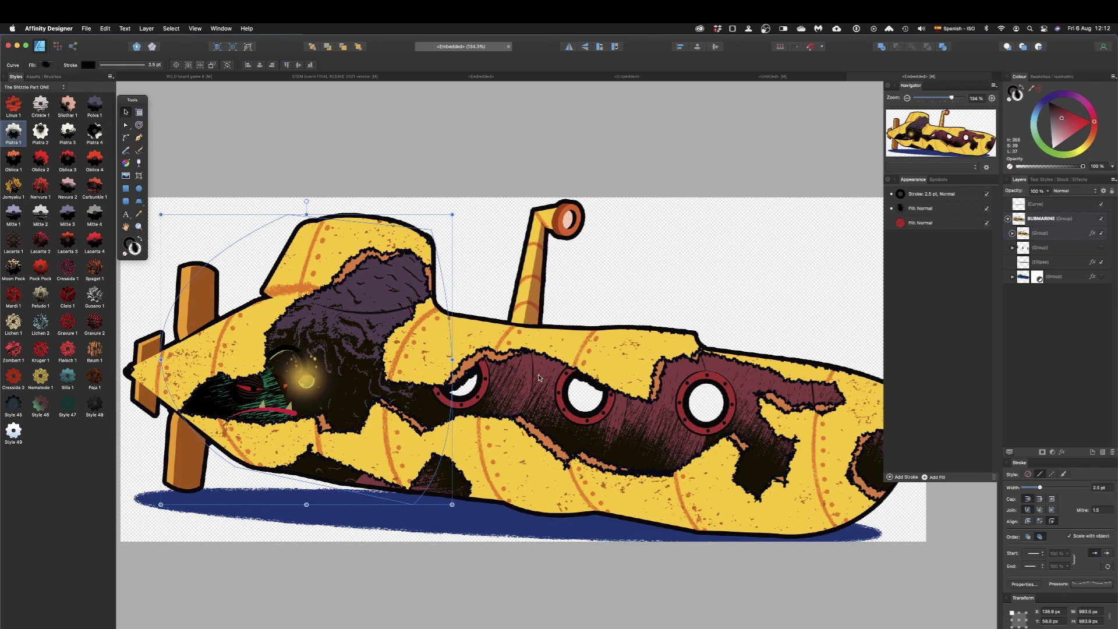
Select the burgundy interior section behind the middle porthole and shift its bitmap fill's origin slightly upward.
double_click(638, 423)
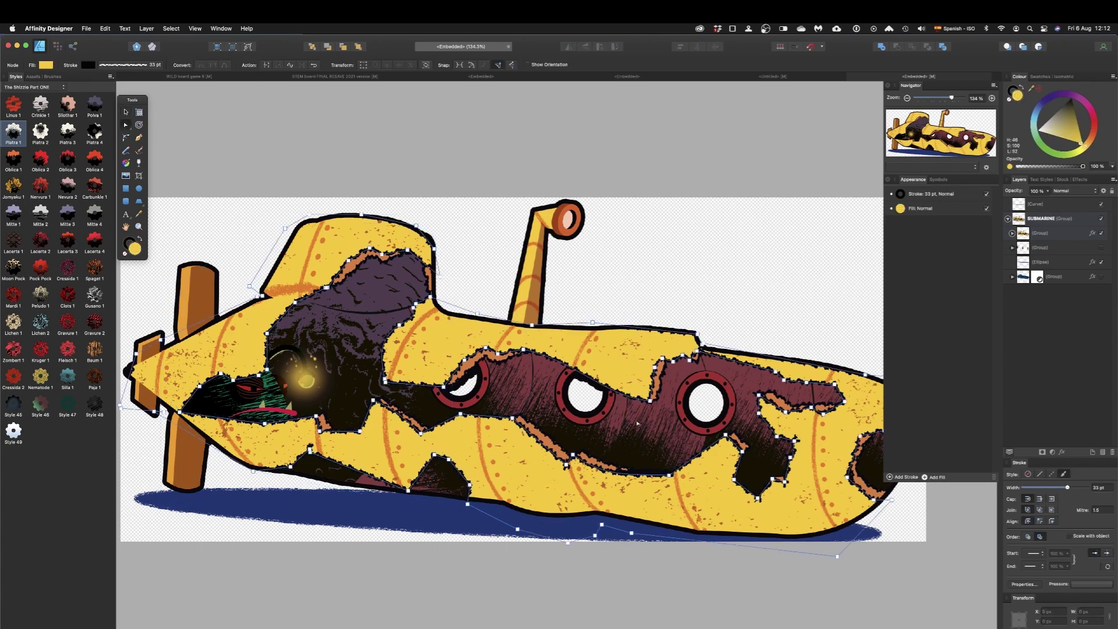
click(542, 373)
key(g)
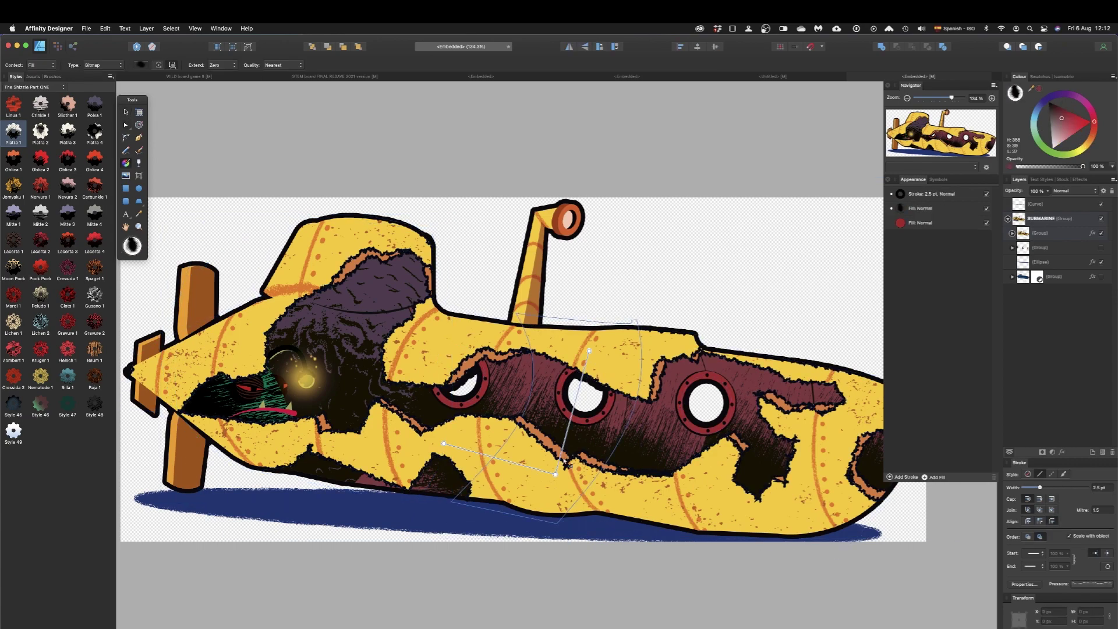
drag(555, 475, 554, 440)
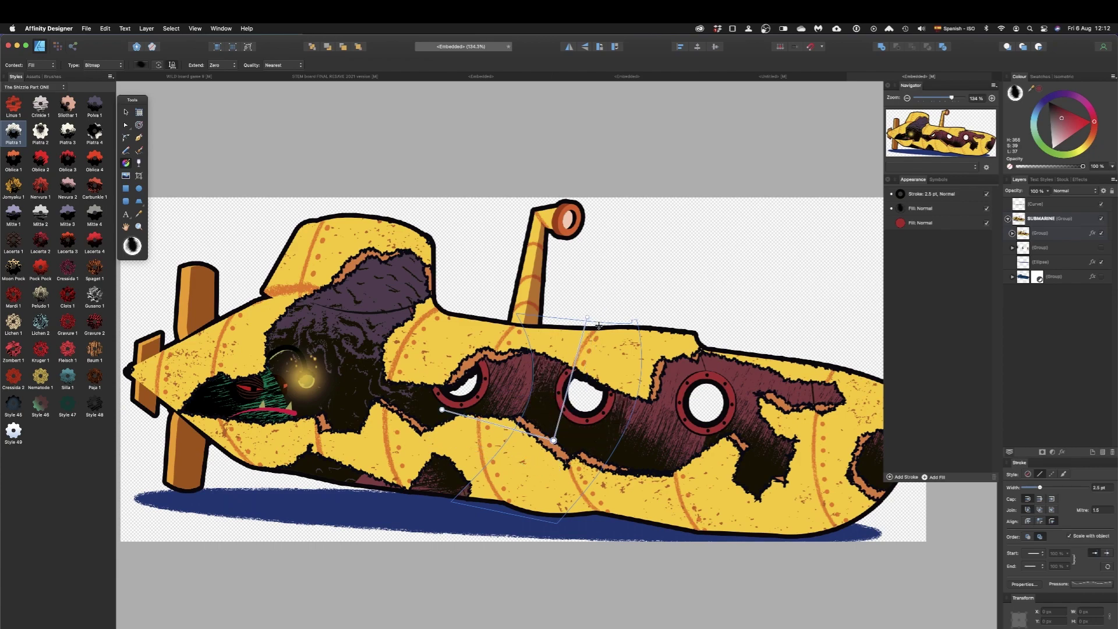
Try the Grizzle 6, Grizzle 7 and Grizzle 4 styles from The Shizzle Part TWO on the middle interior section.
click(40, 131)
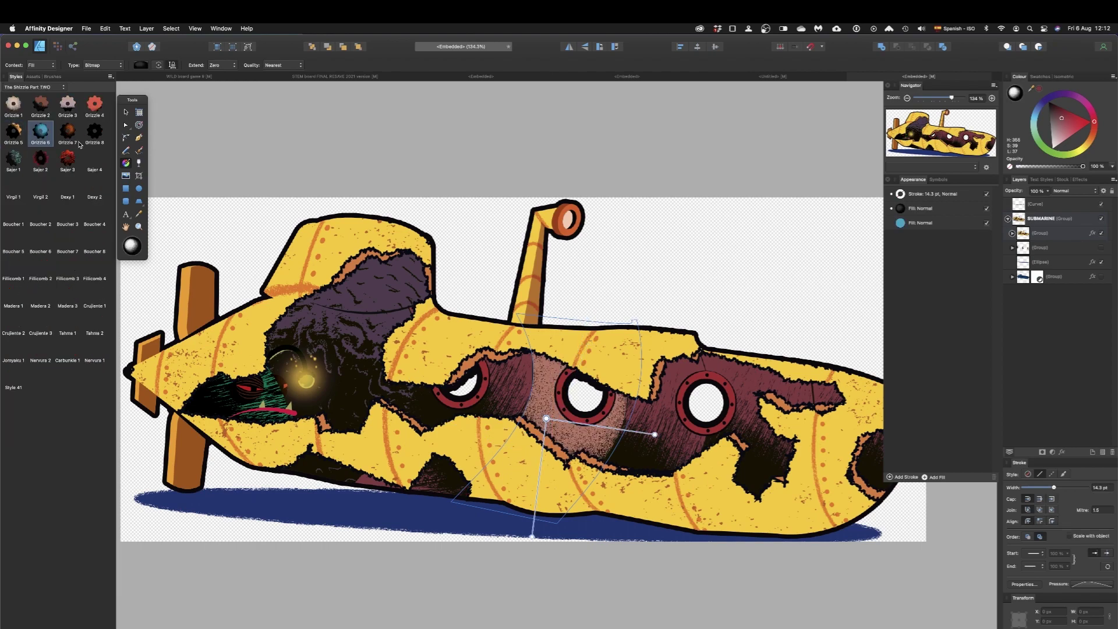
scroll(620, 439, up, 2)
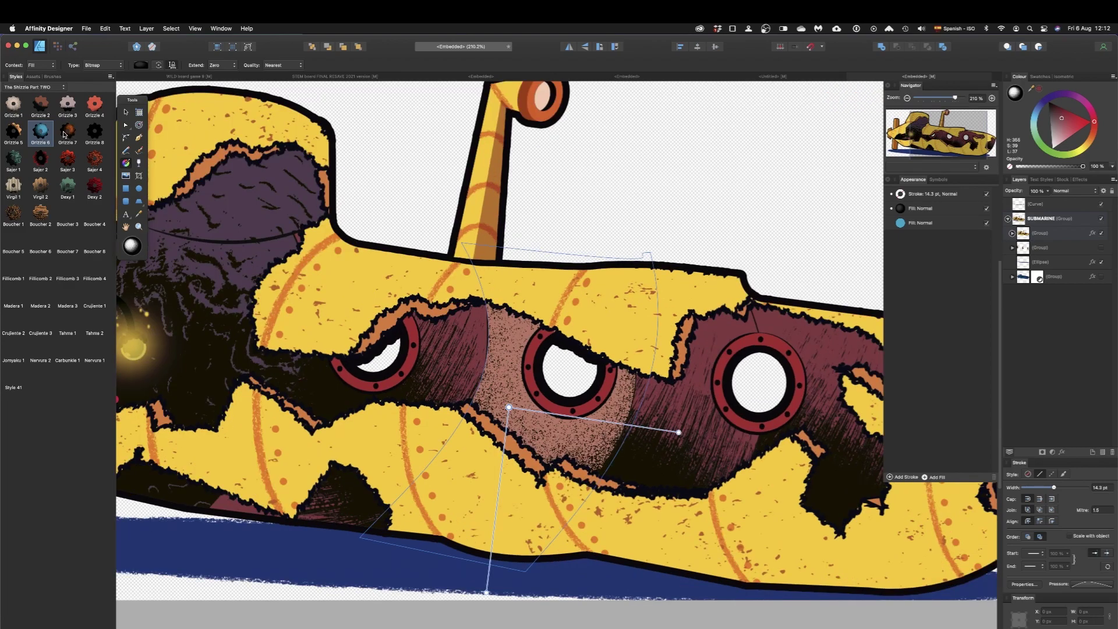
click(67, 132)
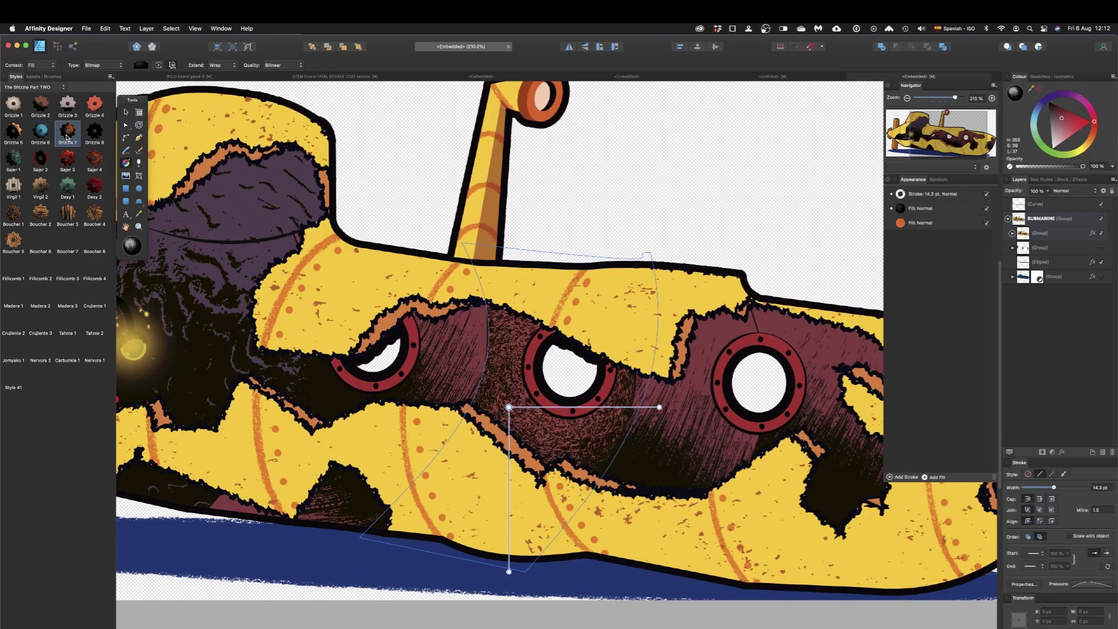
click(92, 111)
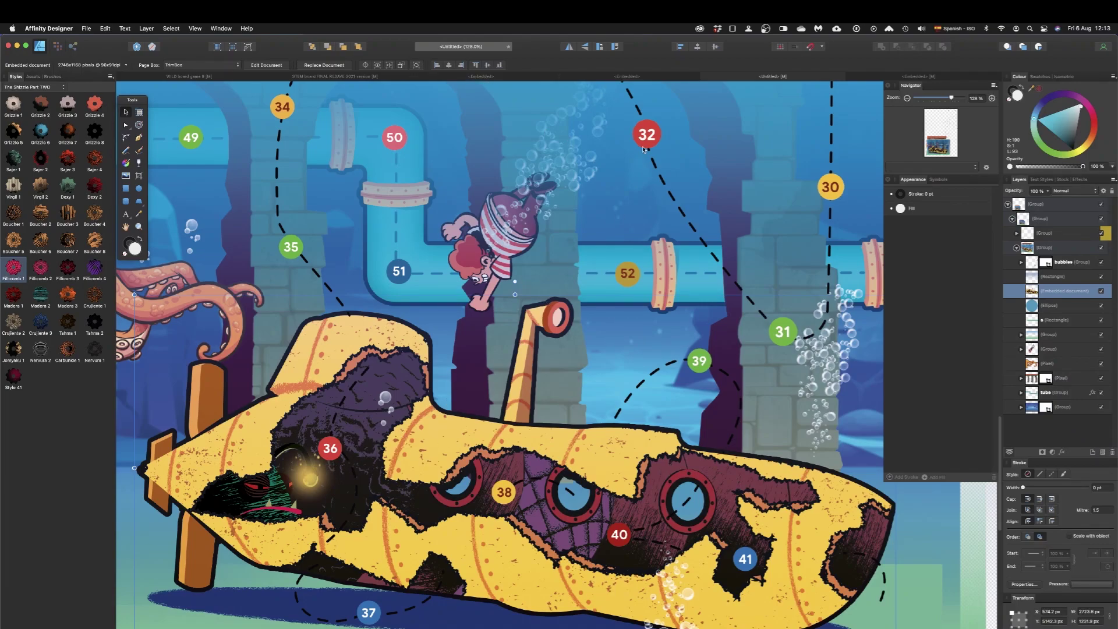
Switch back to the embedded submarine document after a brief look at the other embedded artwork.
click(485, 77)
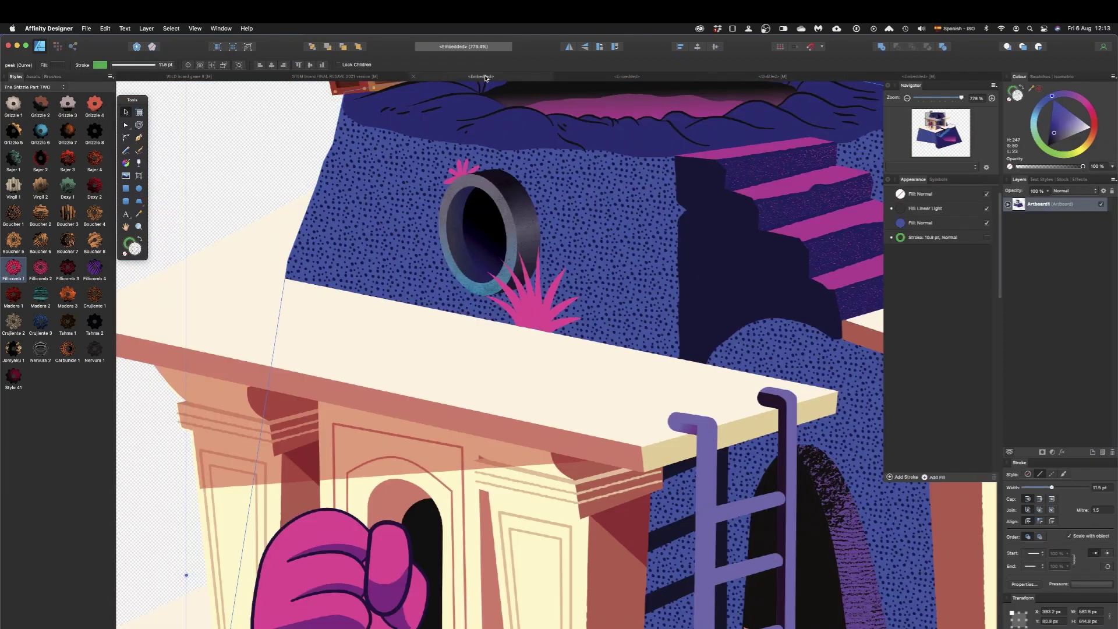
click(904, 77)
scroll(698, 233, left, 10)
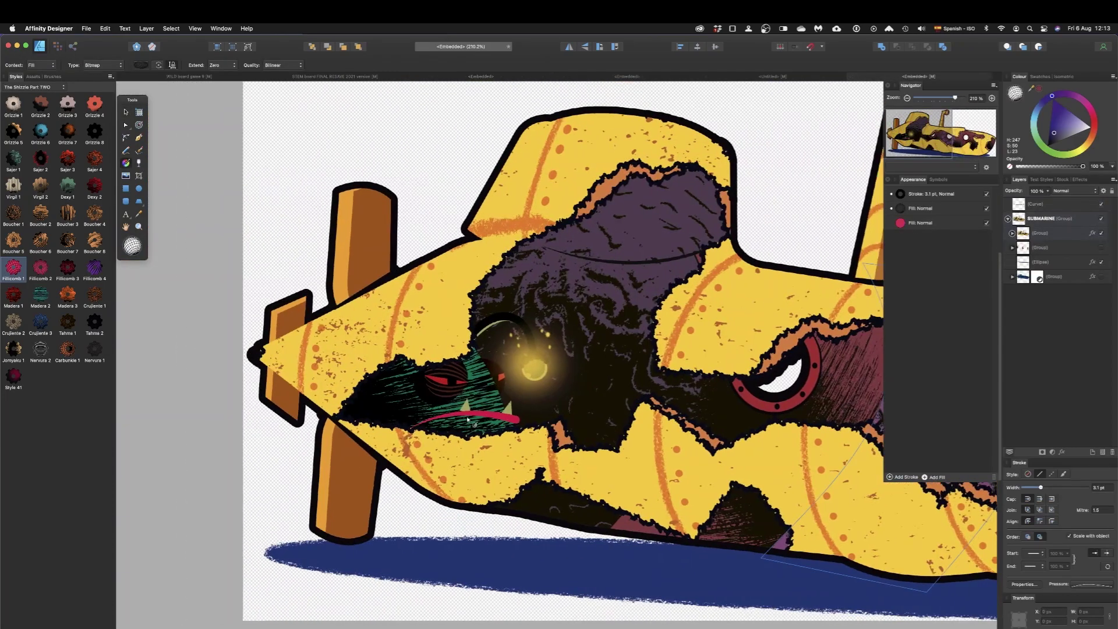
Move the green sea-monster group from the nose gap into the large hole below the conning tower.
click(466, 404)
click(466, 403)
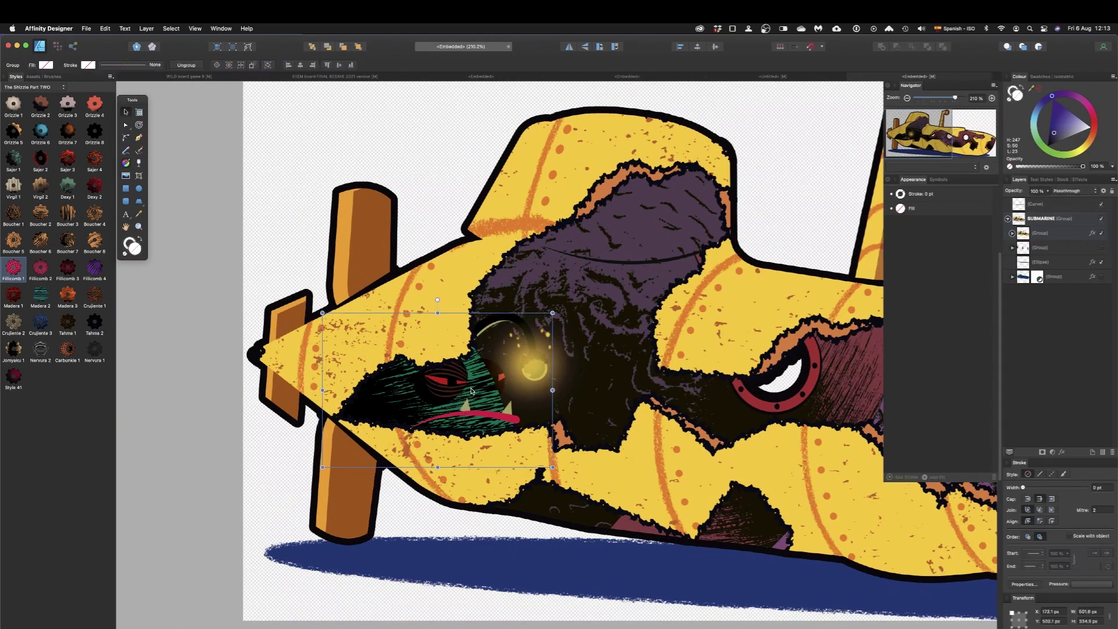
drag(592, 347, 597, 347)
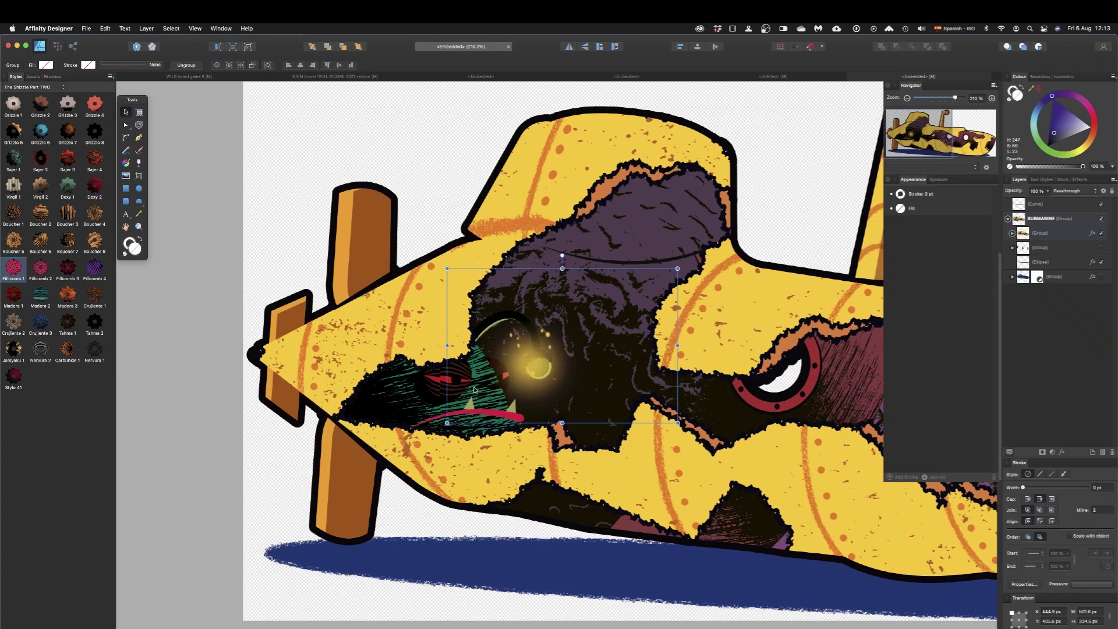
key(super+z)
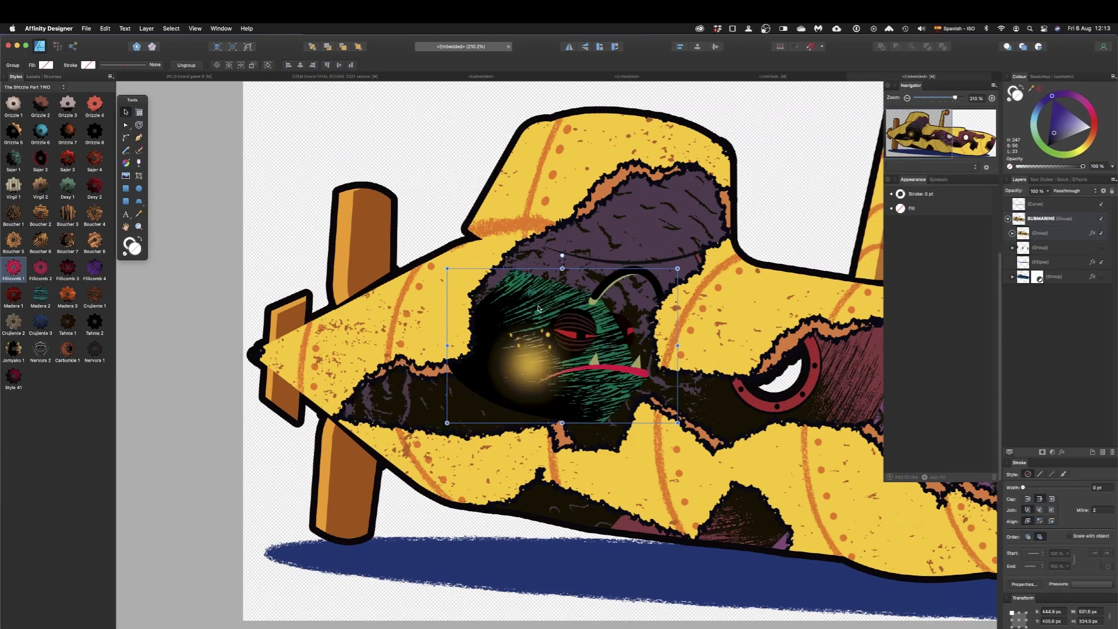
drag(568, 289, 593, 278)
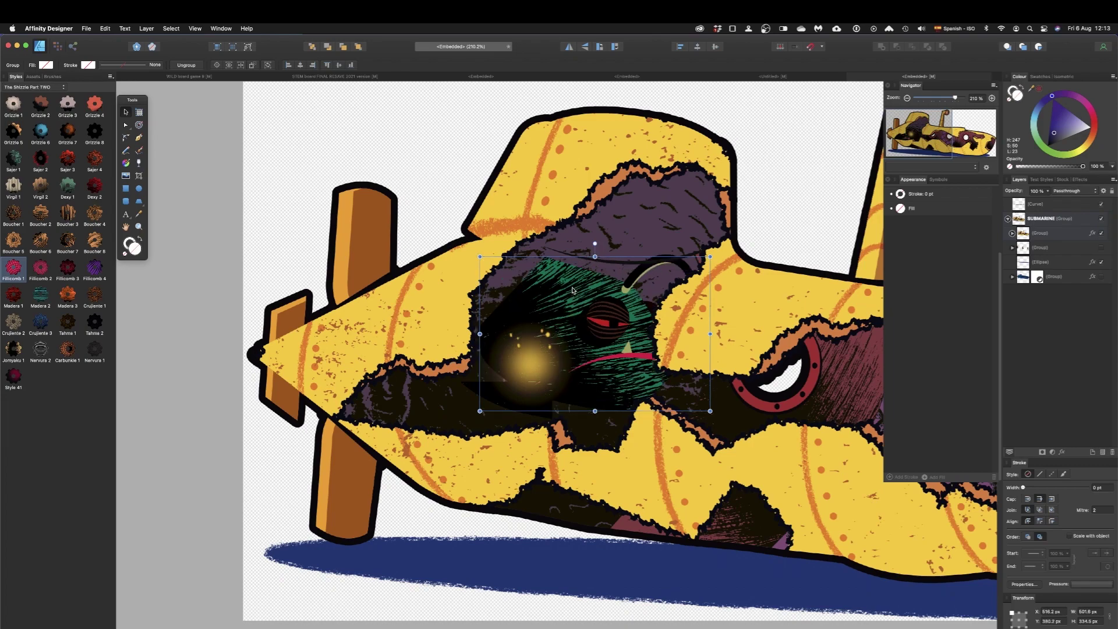
drag(593, 280, 595, 331)
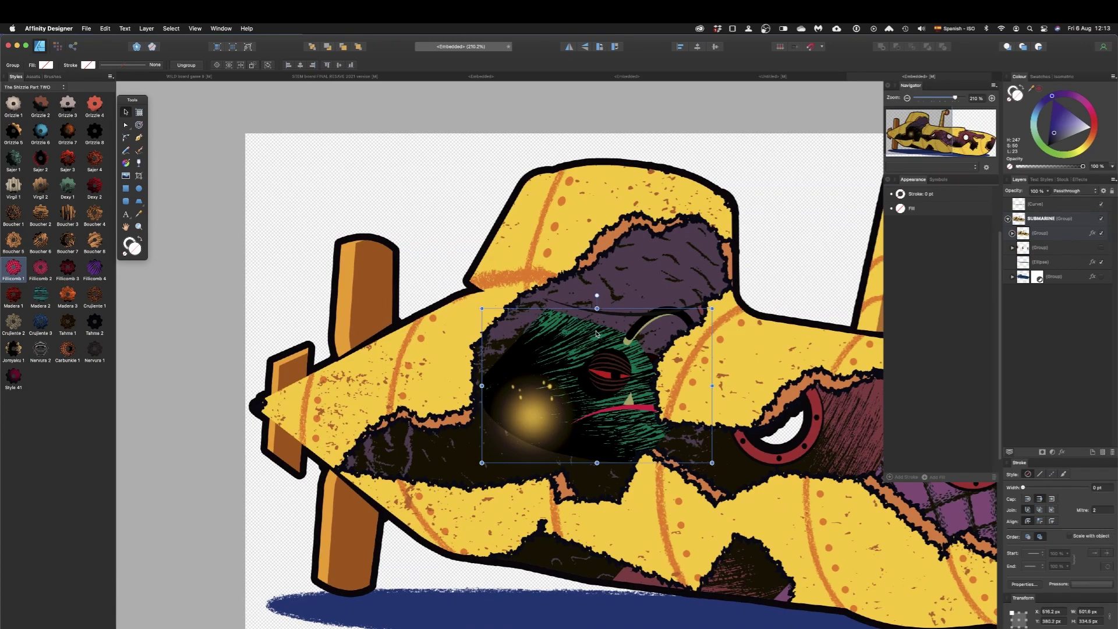
Try the Grizzle 6 style on the sea monster's body, and undo both the style and the group's move.
double_click(595, 335)
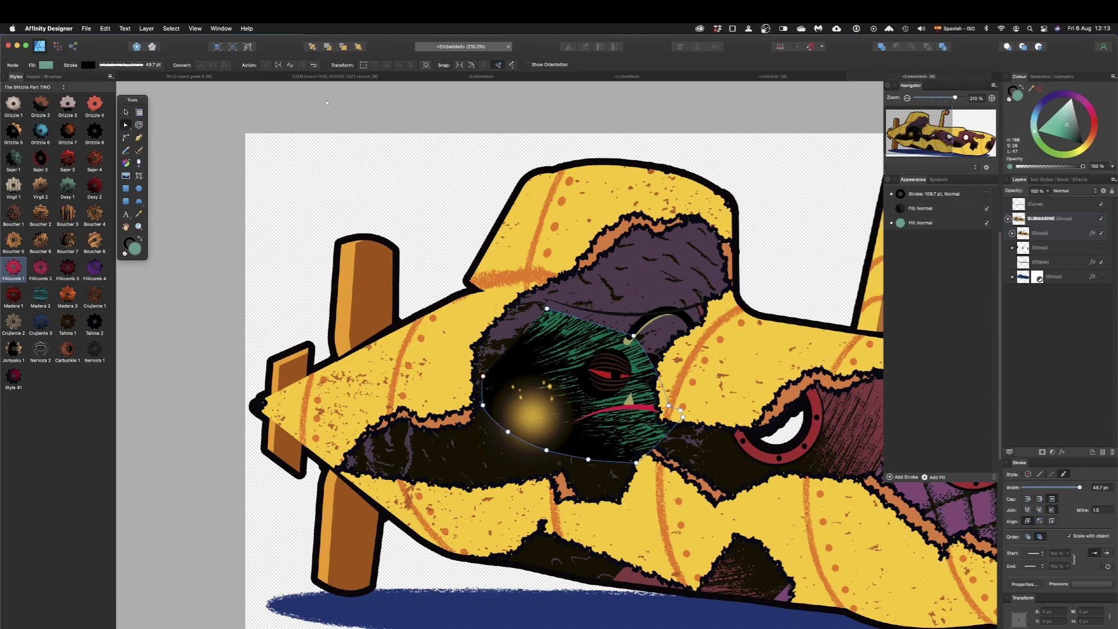
click(279, 67)
key(v)
click(910, 209)
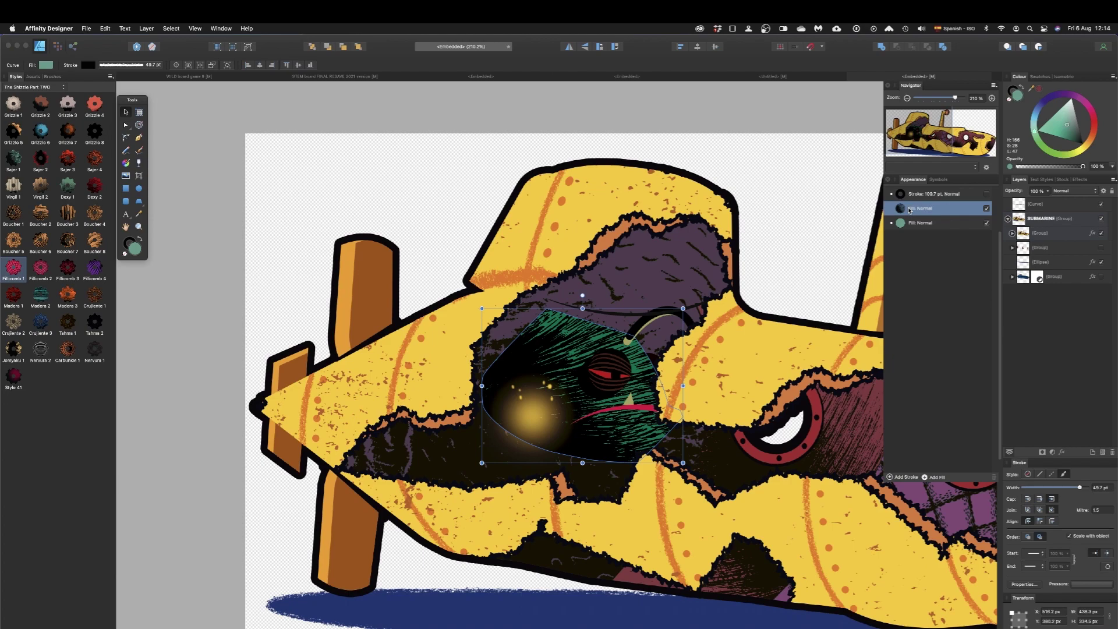
click(41, 134)
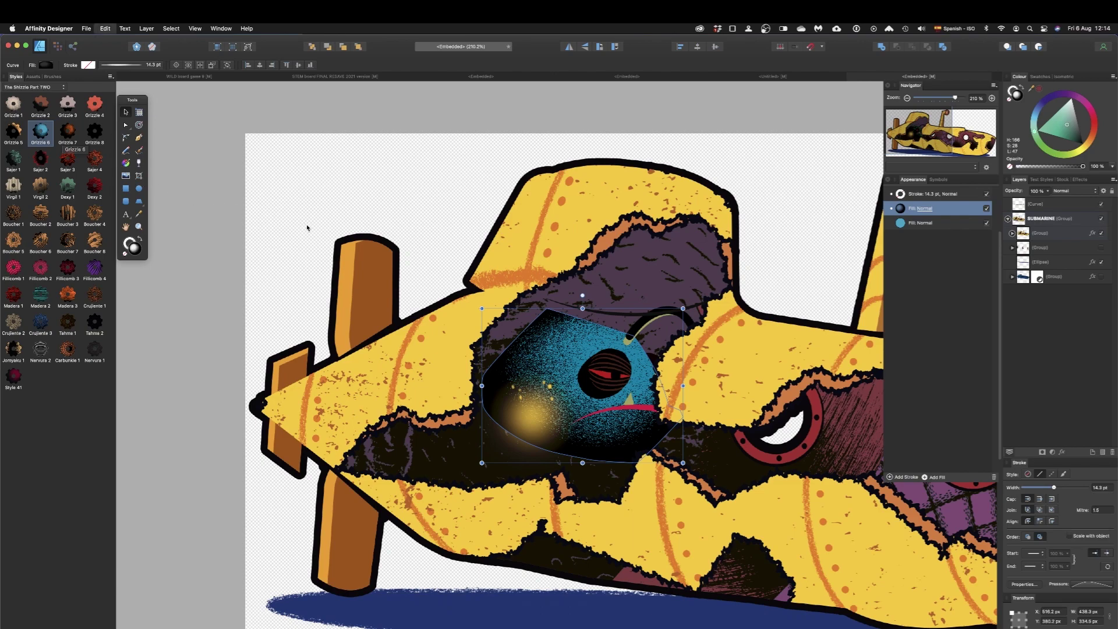
key(super+z)
key(super+z)
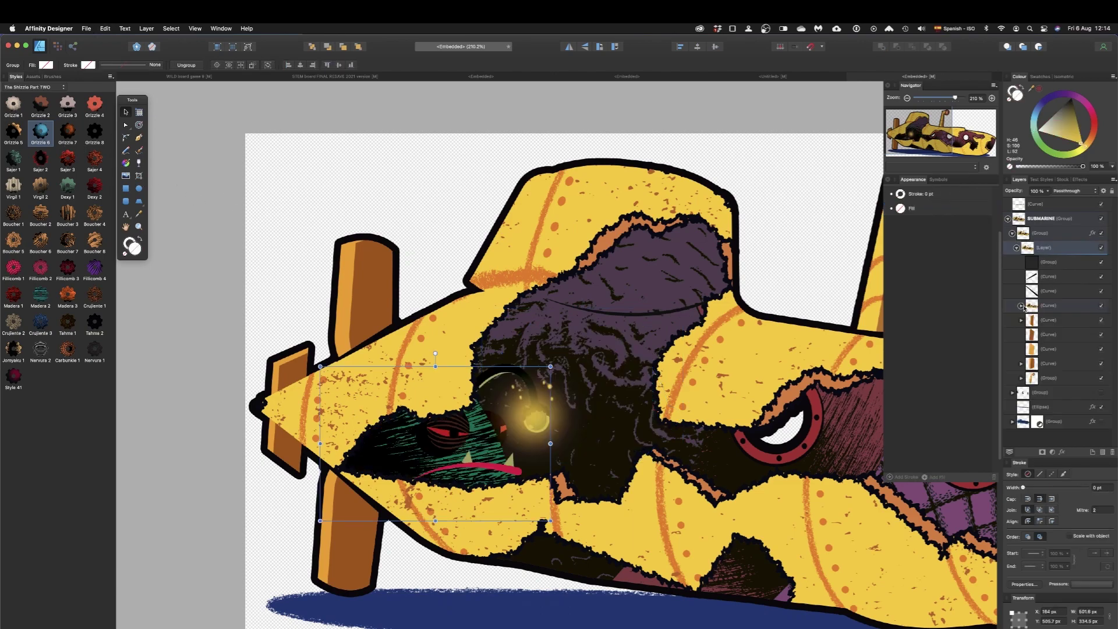
Expand the hull curve's nested groups in the layer stack and select the sea monster's body curve.
click(1021, 306)
scroll(1041, 389, down, 5)
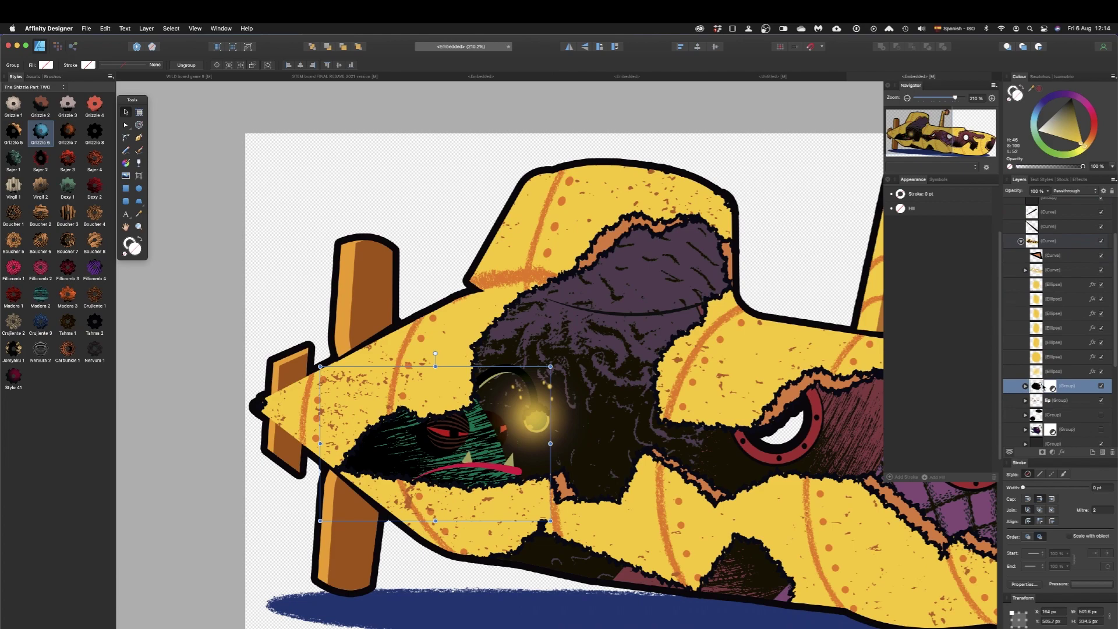
scroll(1041, 385, down, 1)
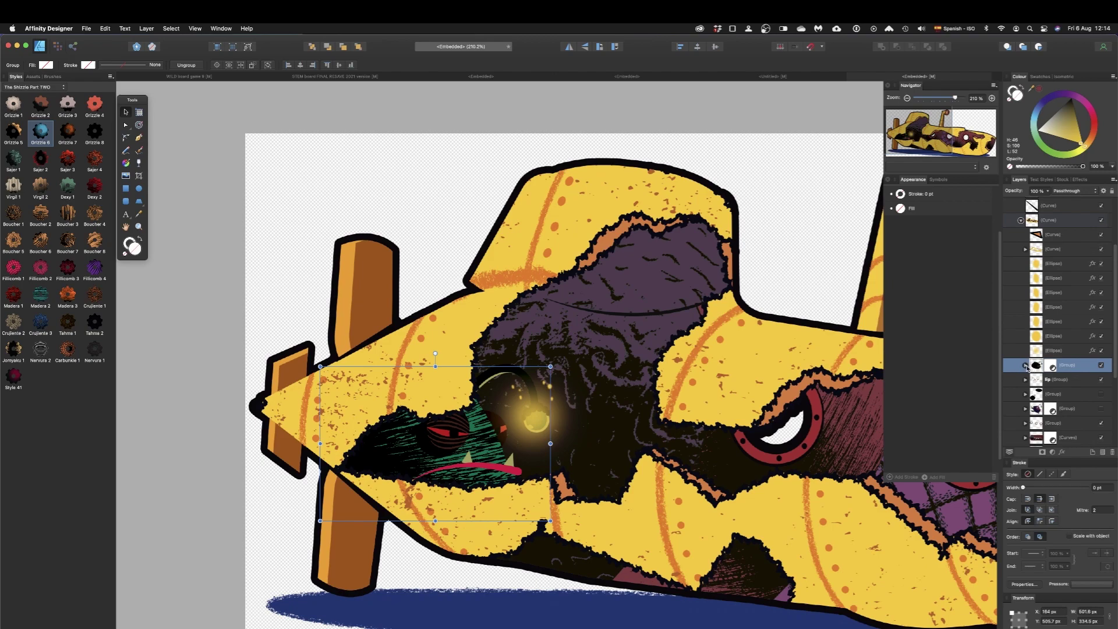
click(1027, 366)
click(1029, 395)
click(1028, 395)
scroll(1048, 391, down, 5)
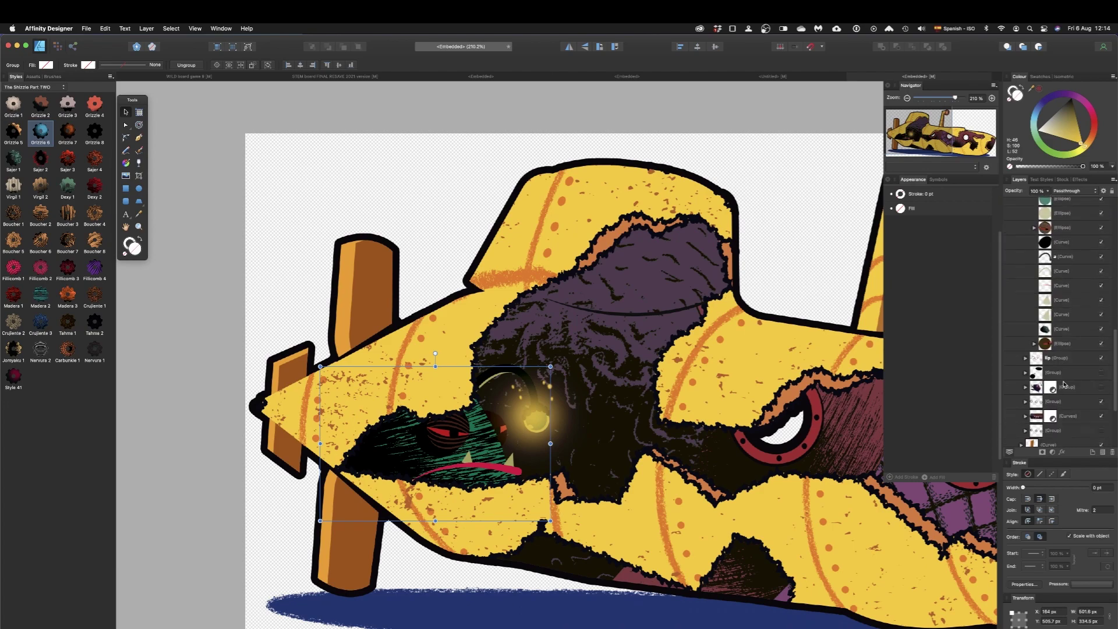
scroll(1075, 273, down, 1)
scroll(1066, 262, up, 6)
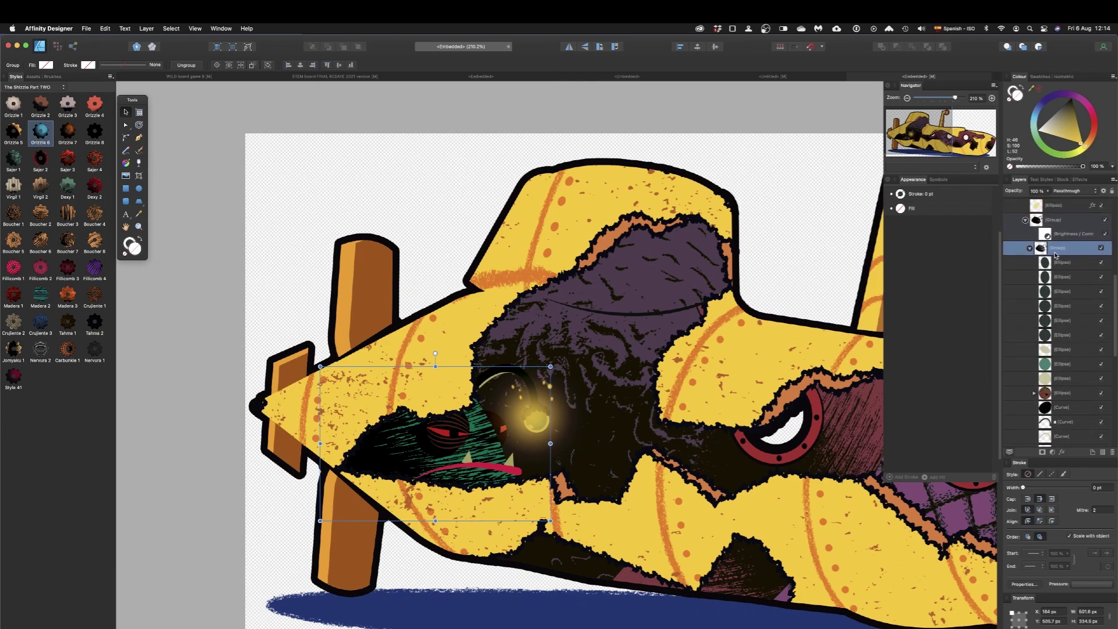
key(g)
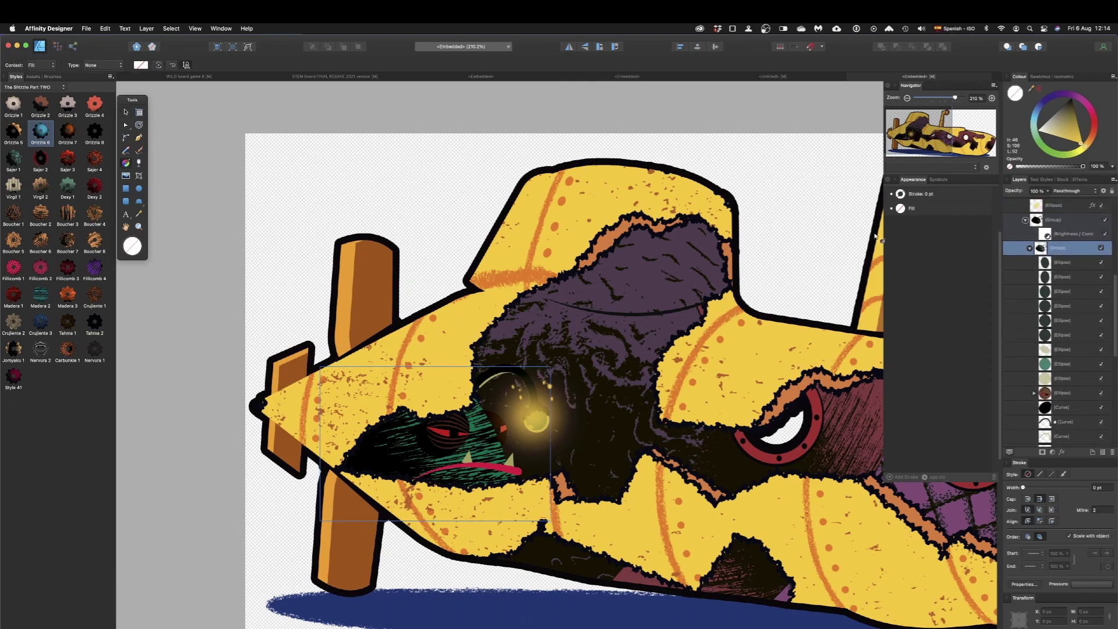
scroll(1047, 252, down, 6)
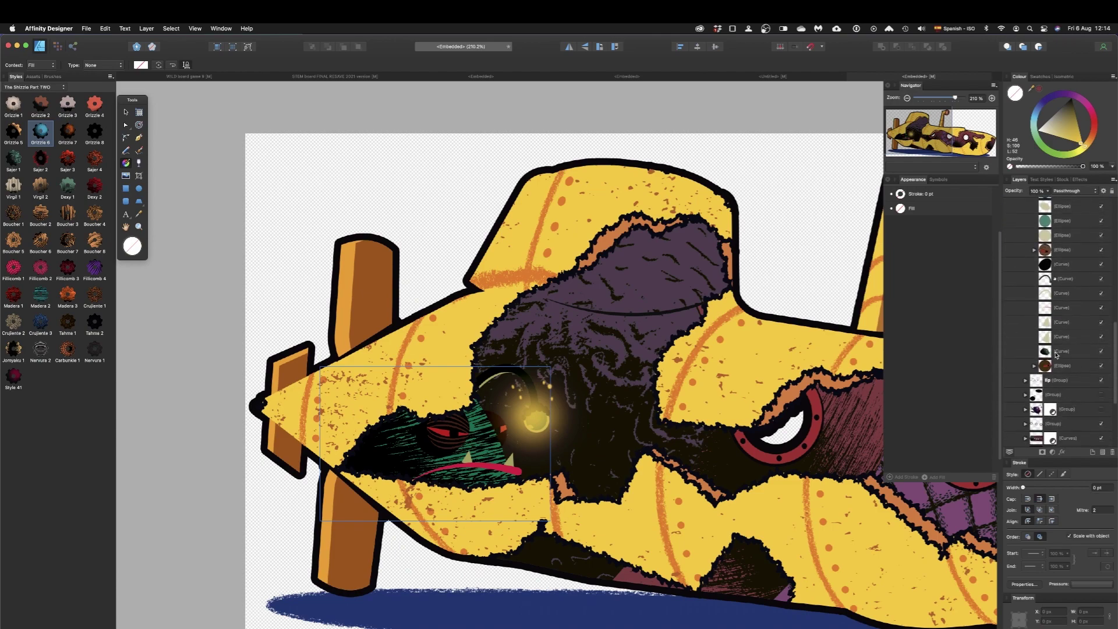
click(1056, 352)
key(v)
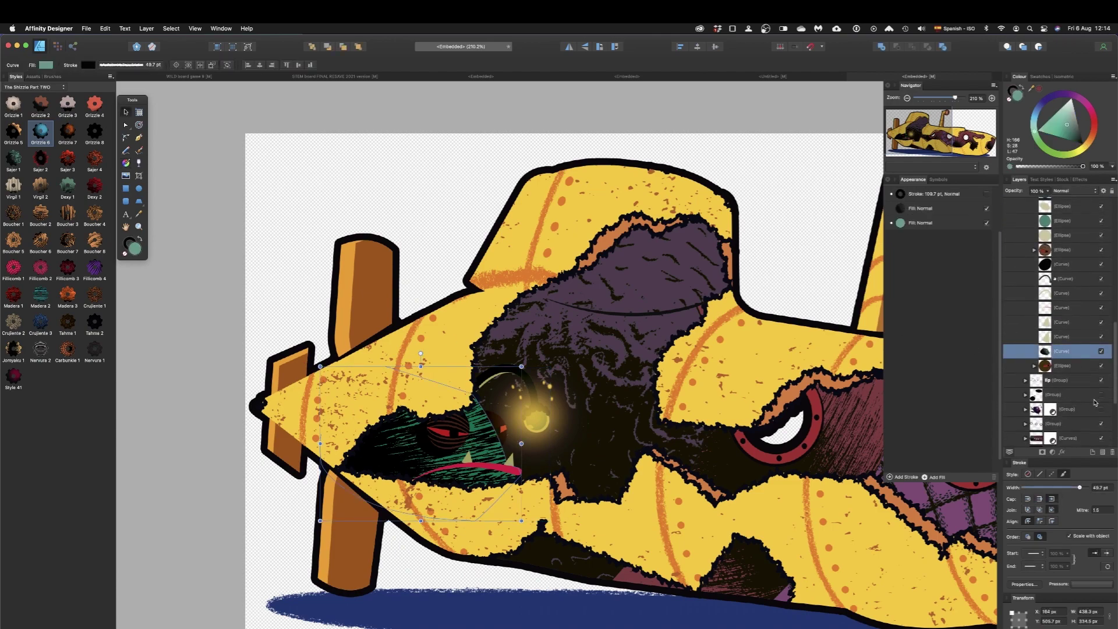
Try the Madera 2, Tahma 1 and Sajer 2 styles on the sea monster's body curve.
click(41, 294)
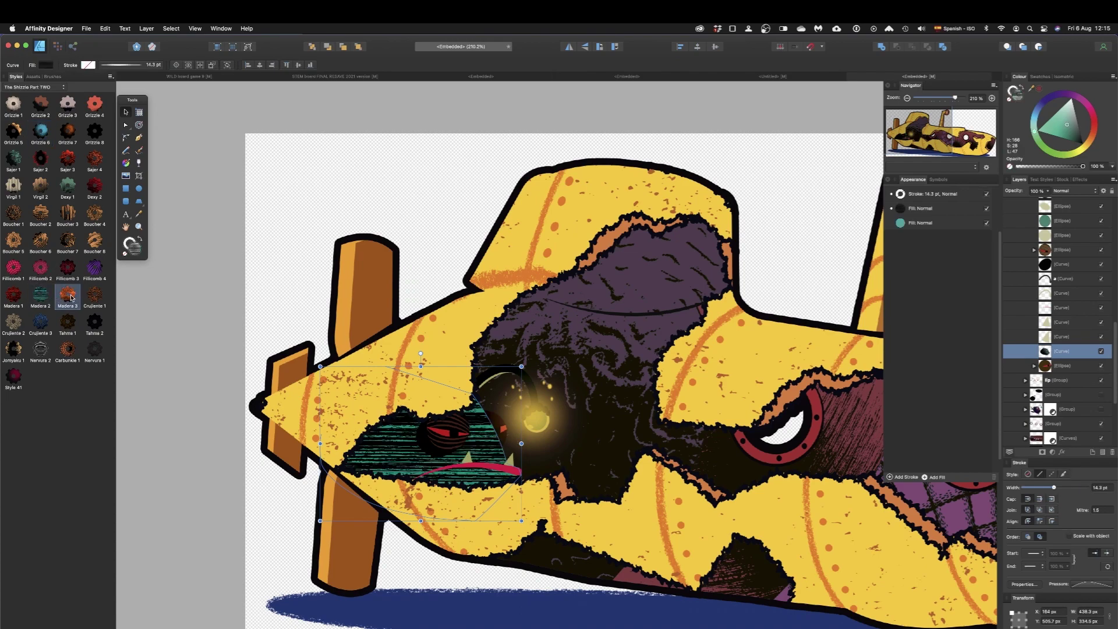
click(68, 321)
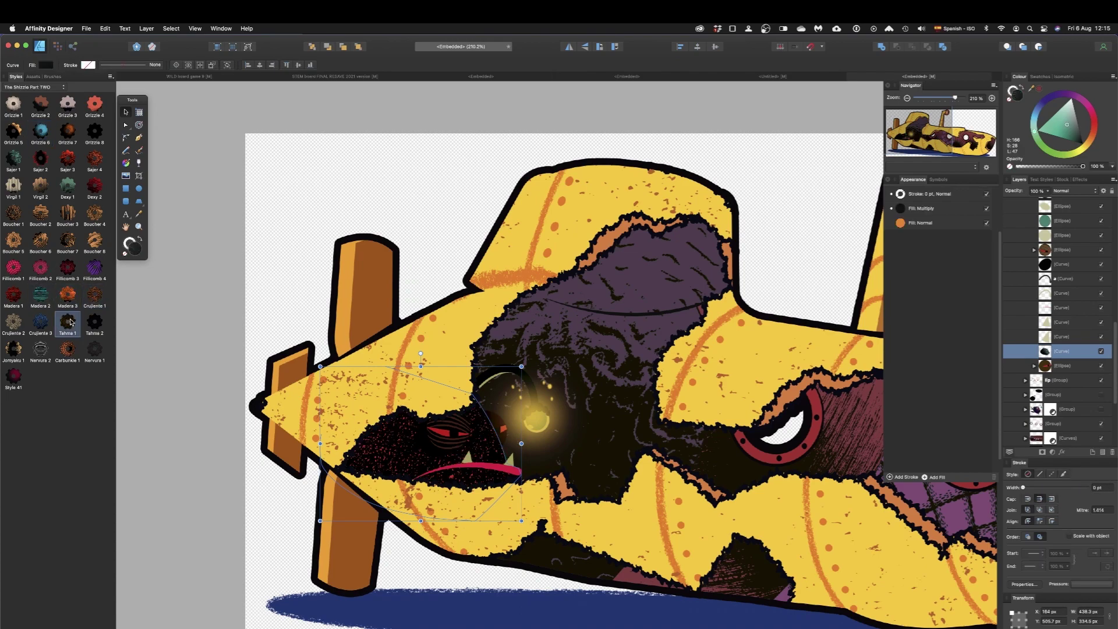
click(51, 170)
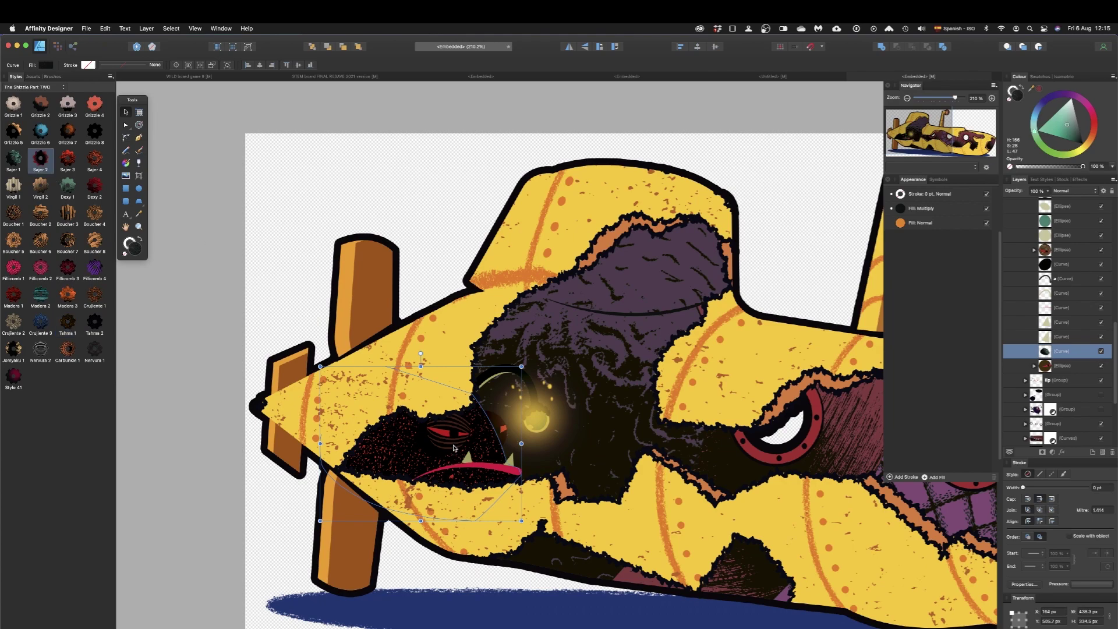
click(1035, 366)
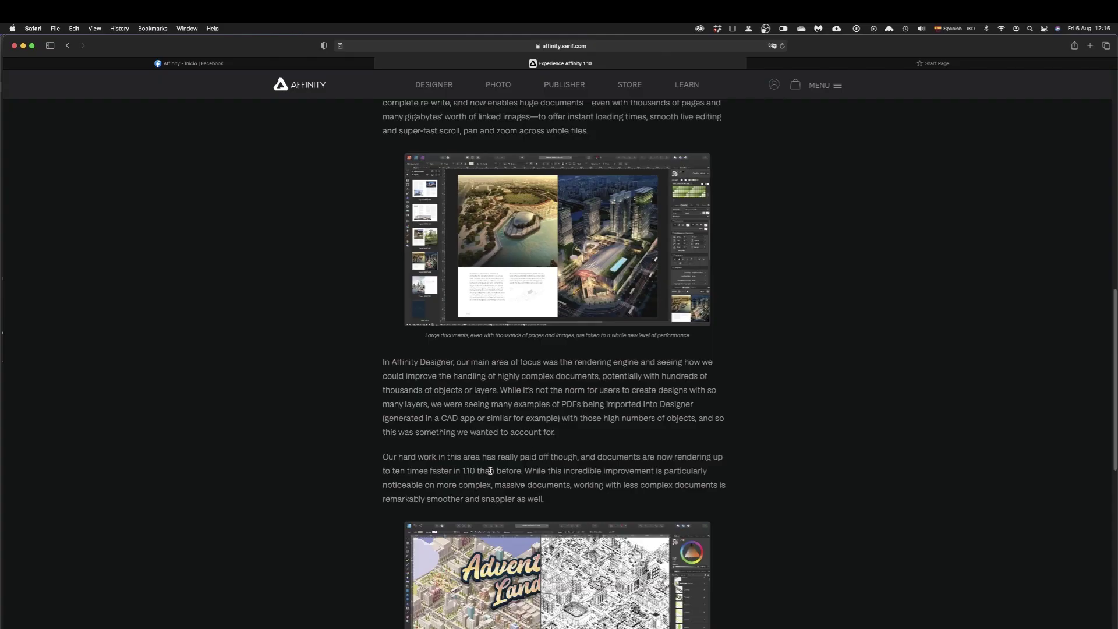
Switch from the Affinity 1.10 web page back to Affinity Designer.
key(super+Tab)
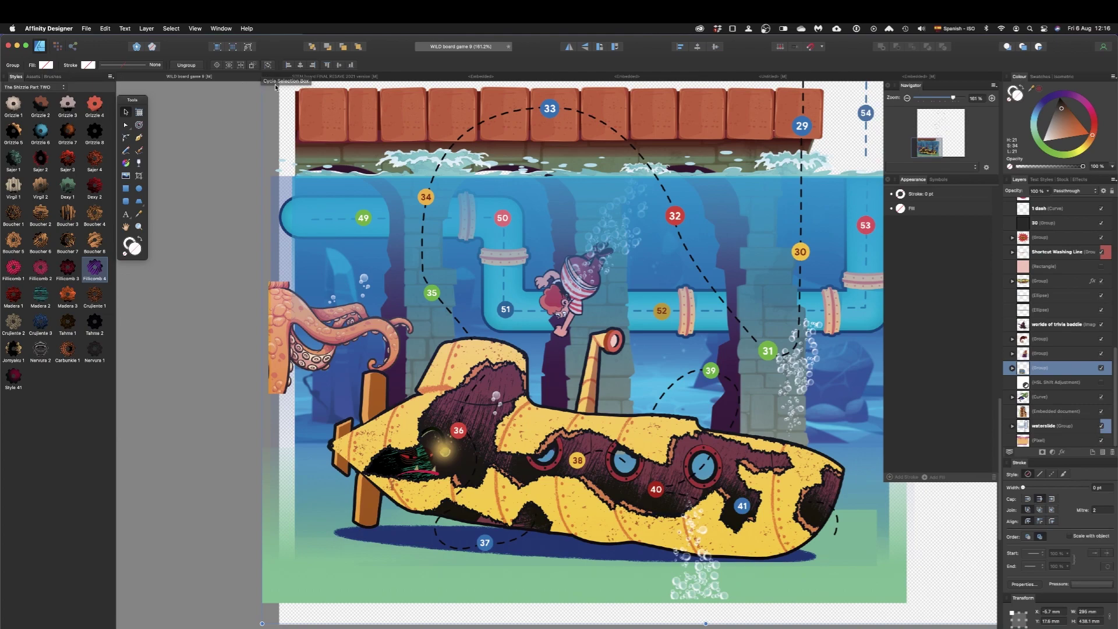
Clear the selection on the submarine board and fit the whole document in view.
click(231, 198)
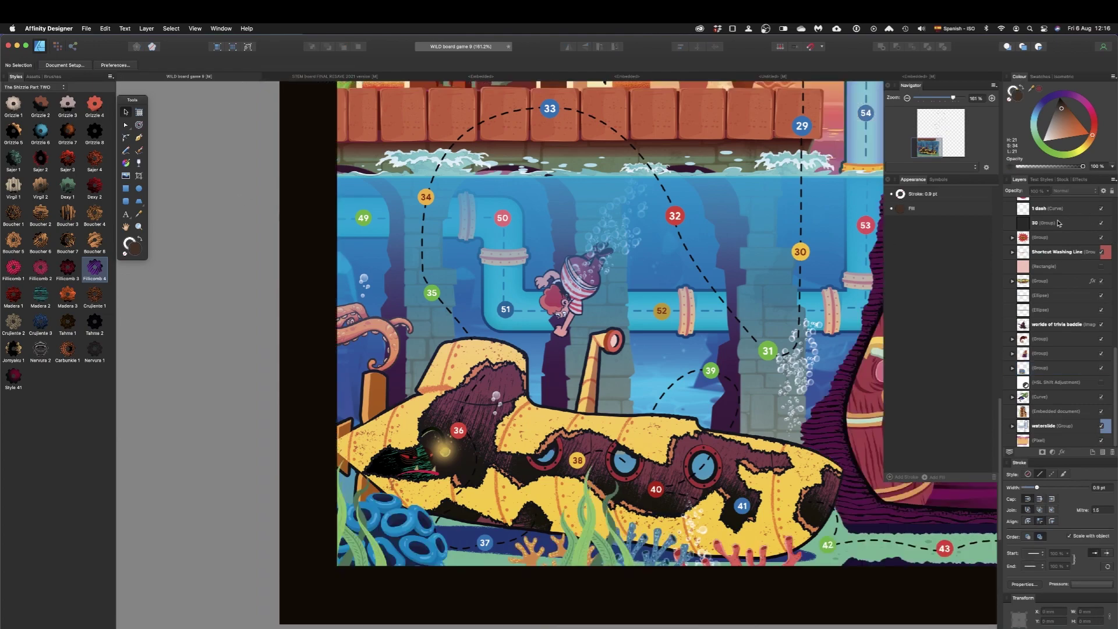
key(super+0)
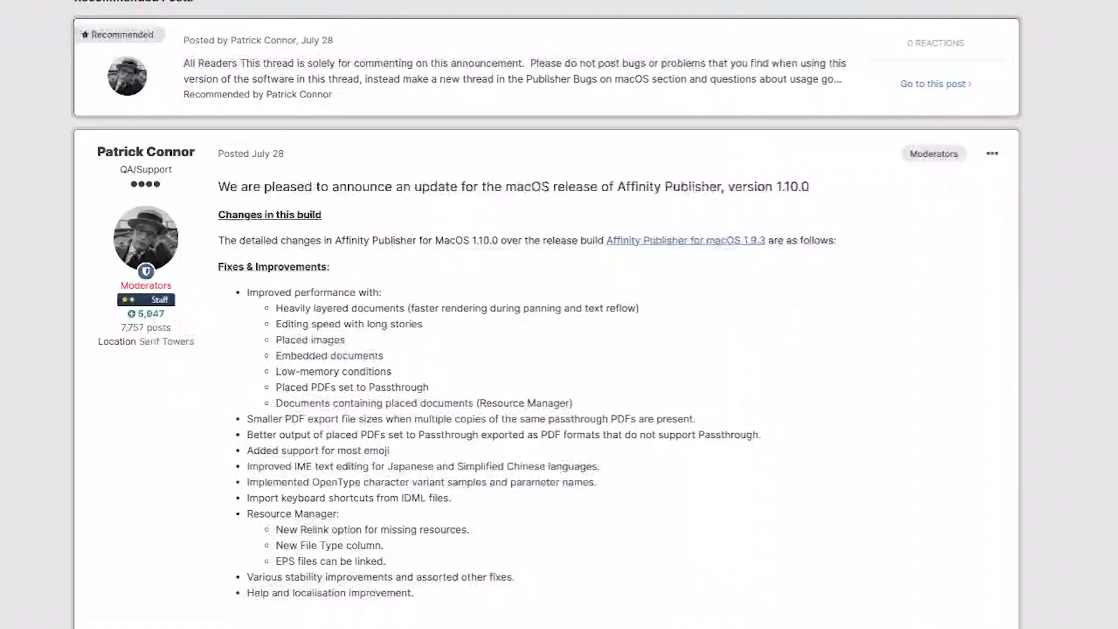
Read the Fixes & Improvements list in the Affinity Publisher for macOS 1.10.0 forum post.
scroll(53, 502, up, 7)
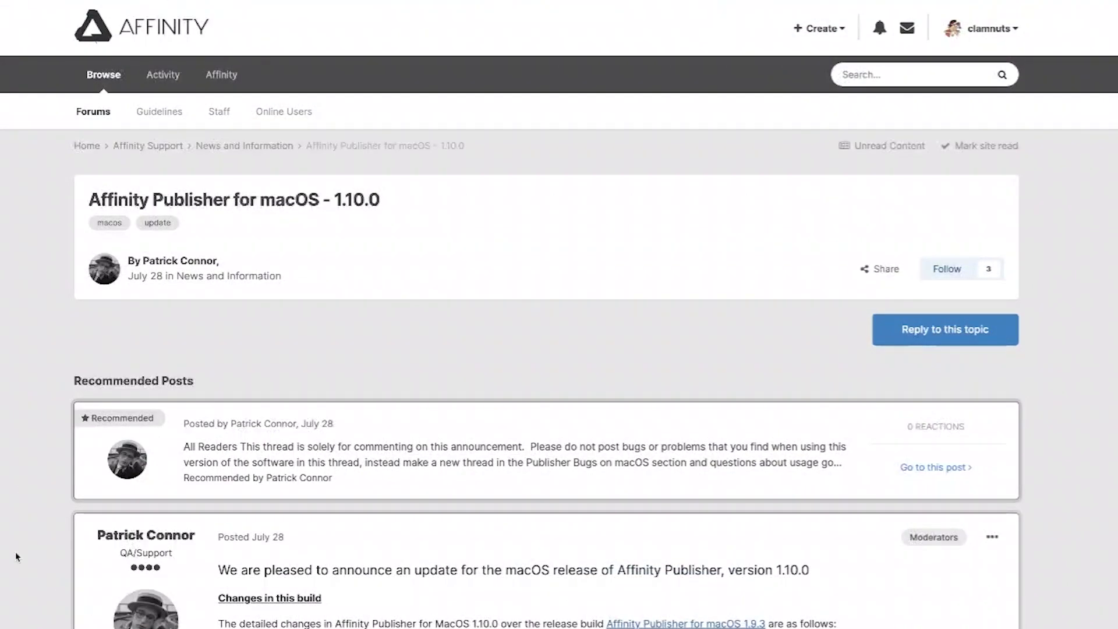
scroll(51, 582, down, 8)
scroll(146, 396, up, 4)
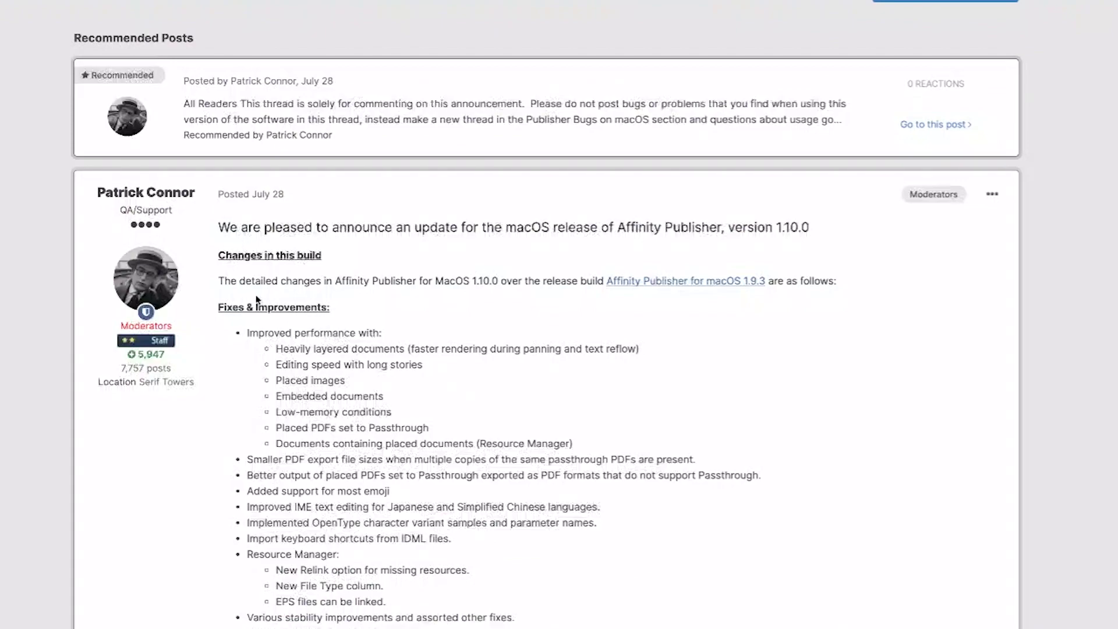
scroll(272, 331, down, 3)
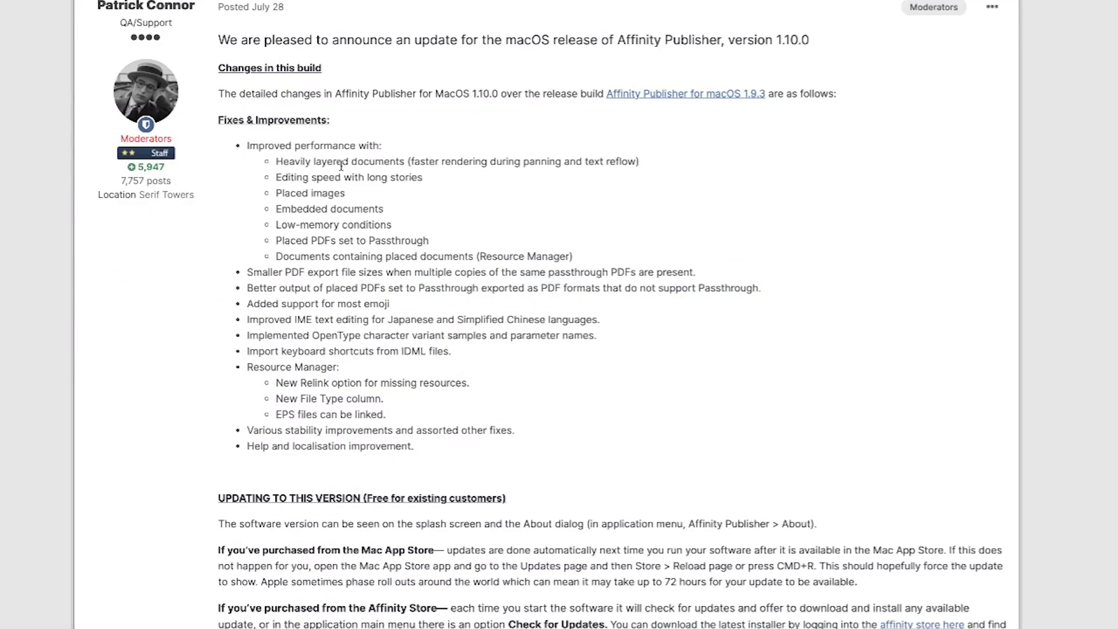
scroll(341, 166, up, 6)
scroll(344, 307, down, 3)
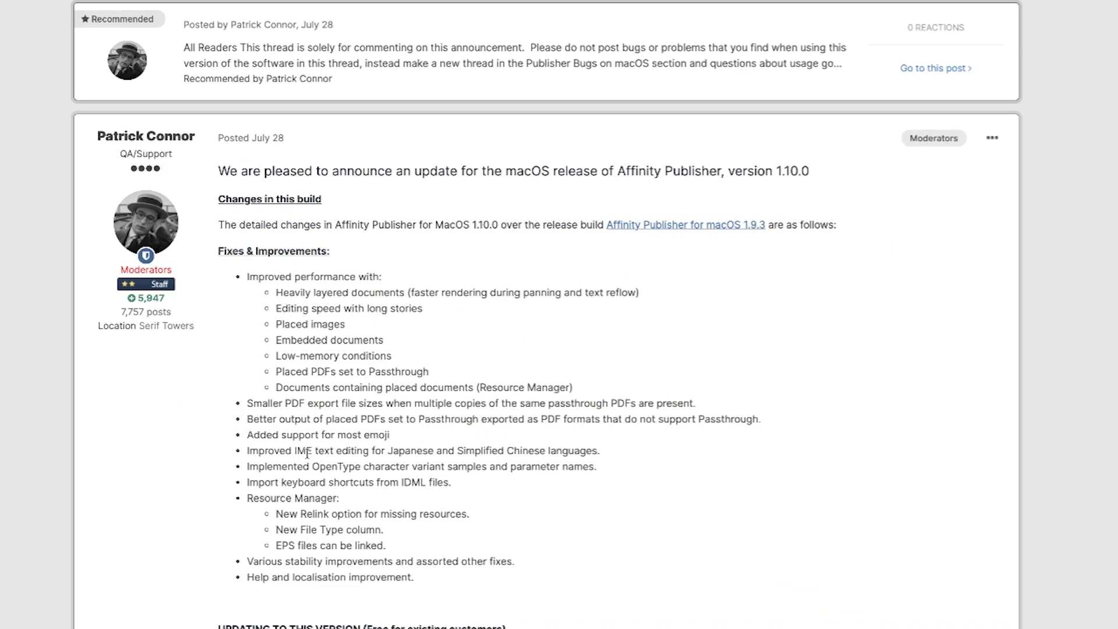
Highlight the release-note line about IME text editing for Japanese and Simplified Chinese, clear the highlight, and read on to the update instructions.
drag(245, 452, 657, 455)
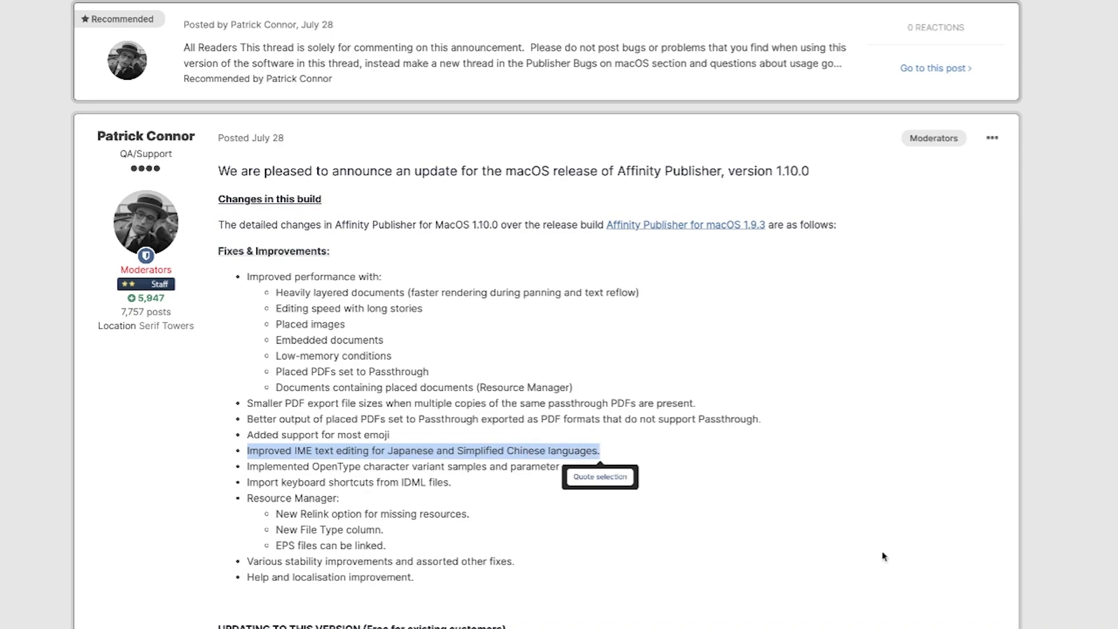
click(469, 454)
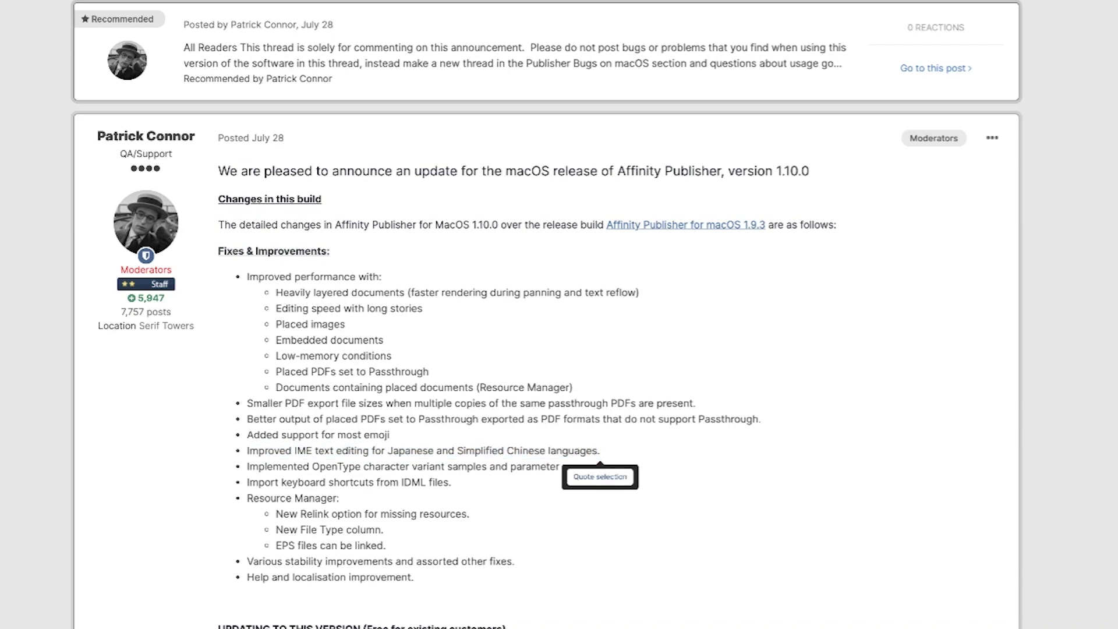
click(769, 611)
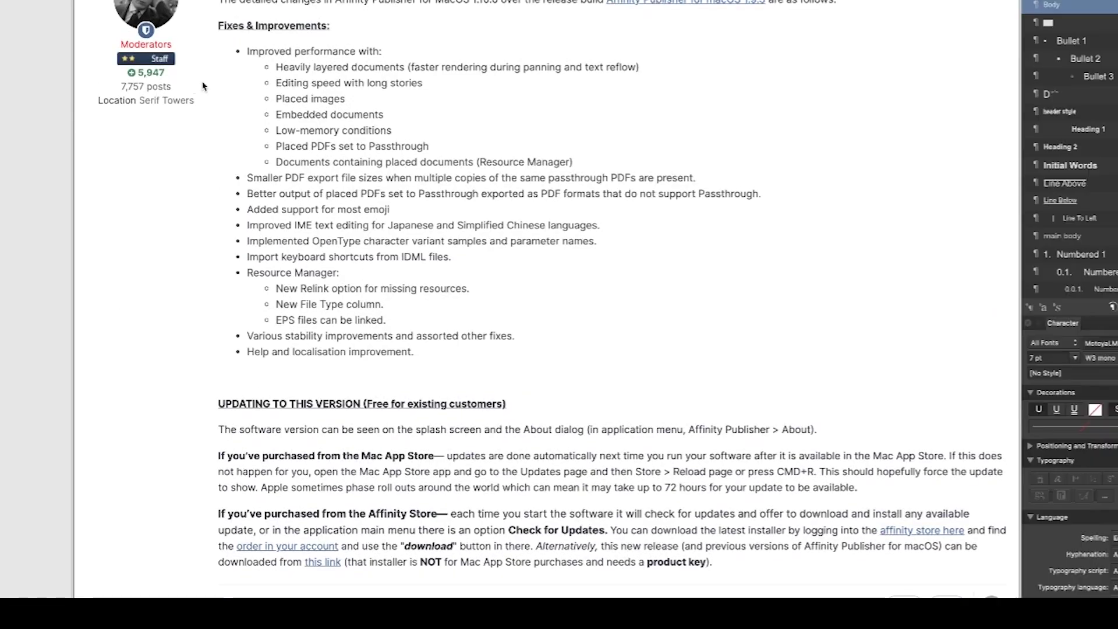
scroll(131, 324, down, 5)
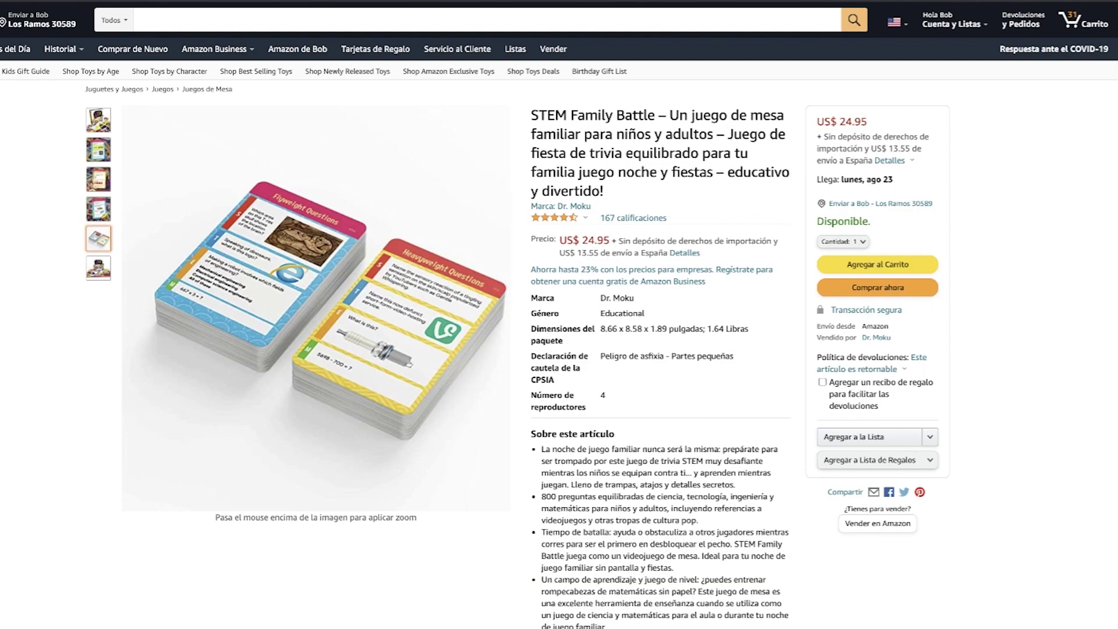
Search Amazon for "kanji flashcards" and look over the pictures of the Dr. Moku kanji card set.
click(298, 23)
text(learn)
key(BackSpace)
key(BackSpace)
key(BackSpace)
key(BackSpace)
key(BackSpace)
key(BackSpace)
text(ka)
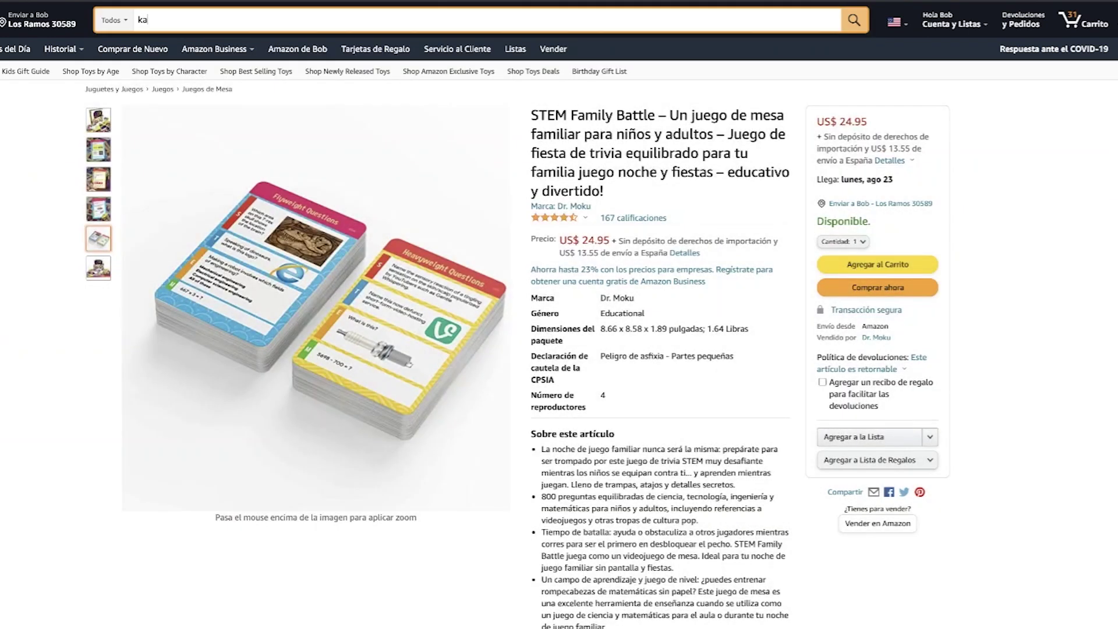
text(nji fla)
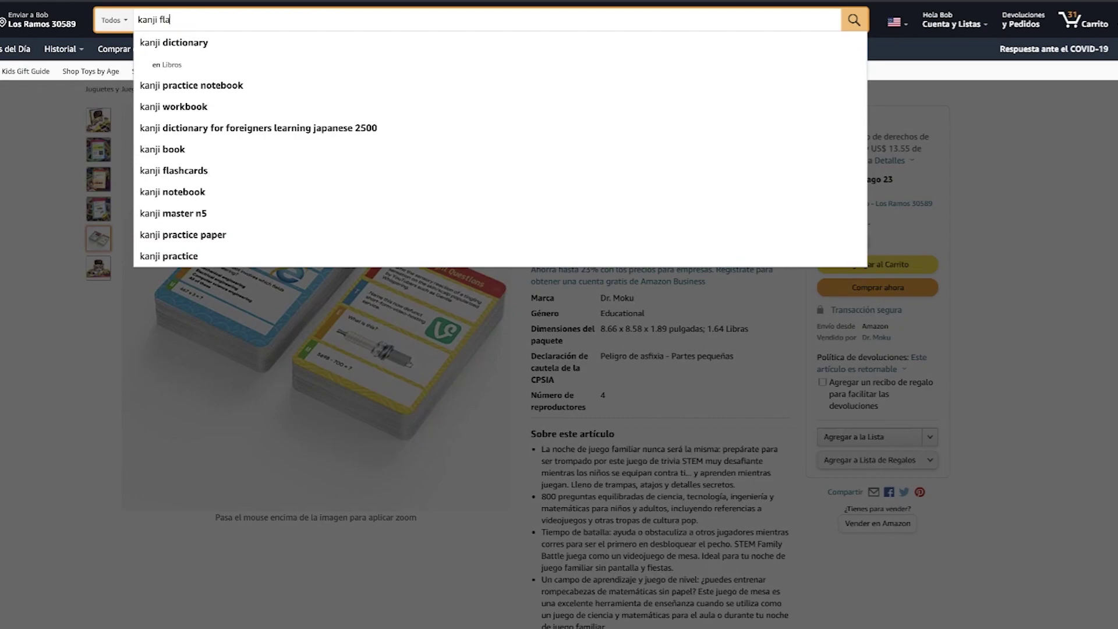
text(shcard)
text(s)
key(Return)
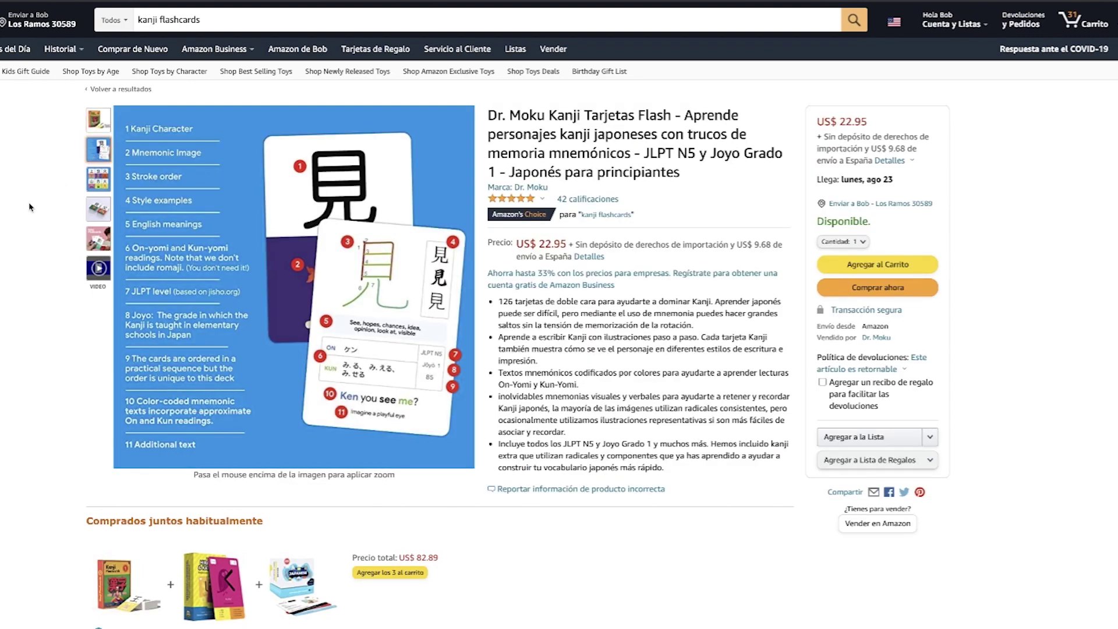
mouse_move(101, 200)
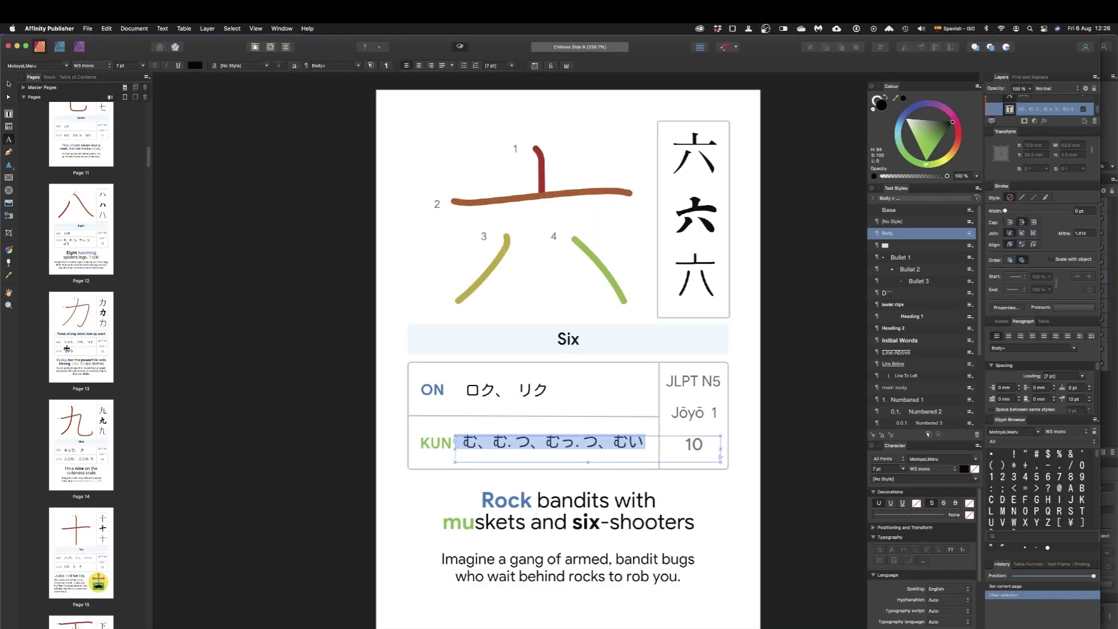
In Affinity Publisher, open page 17 with the "Above, up" kanji card and select its KUN readings text.
scroll(107, 352, down, 10)
scroll(106, 352, down, 3)
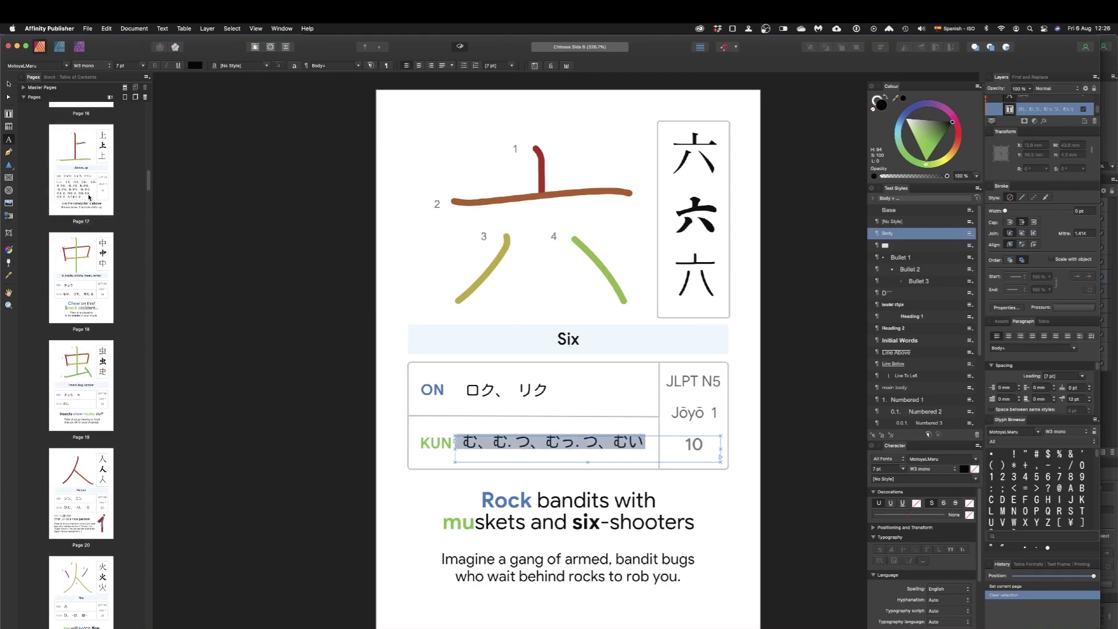
click(89, 198)
drag(473, 433, 580, 521)
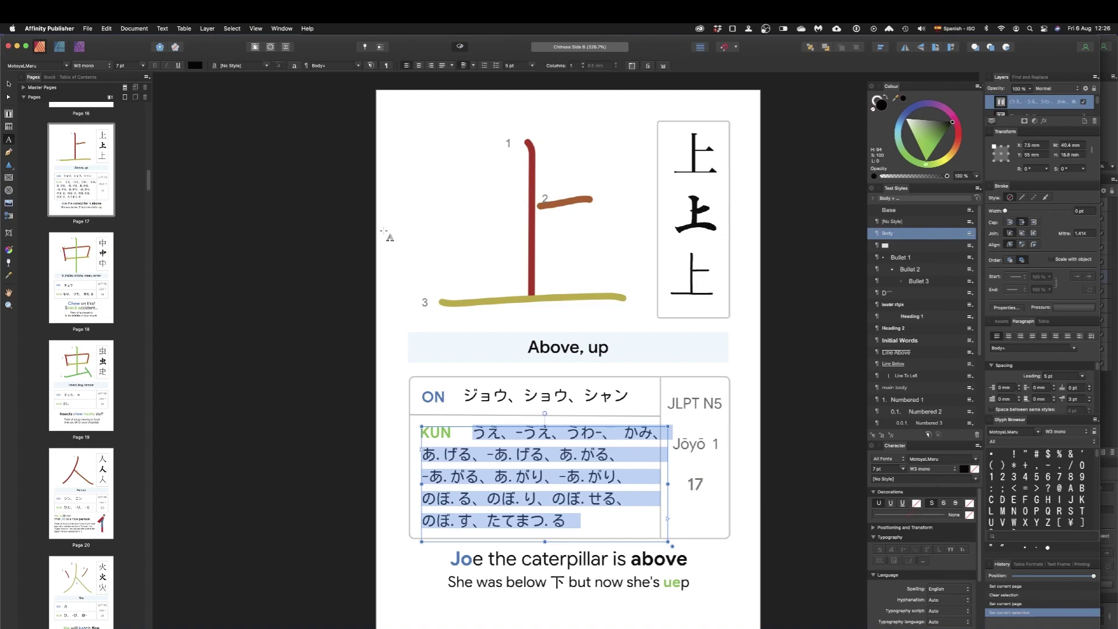
Switch to Affinity Designer and clear the selection in the Woodland Run assets document.
key(super+Tab)
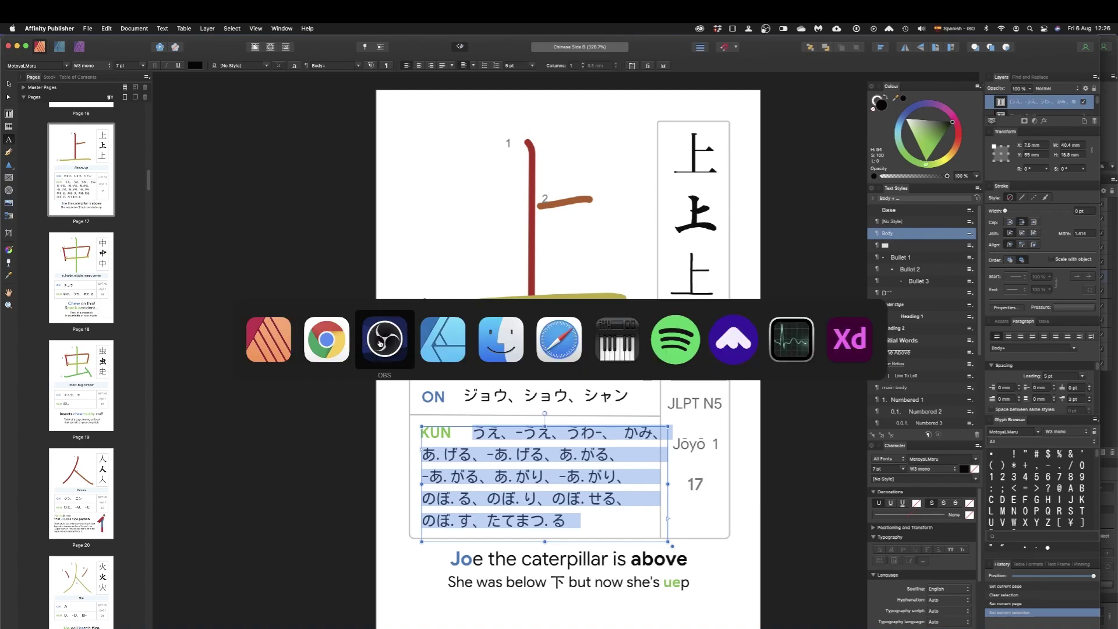
click(438, 343)
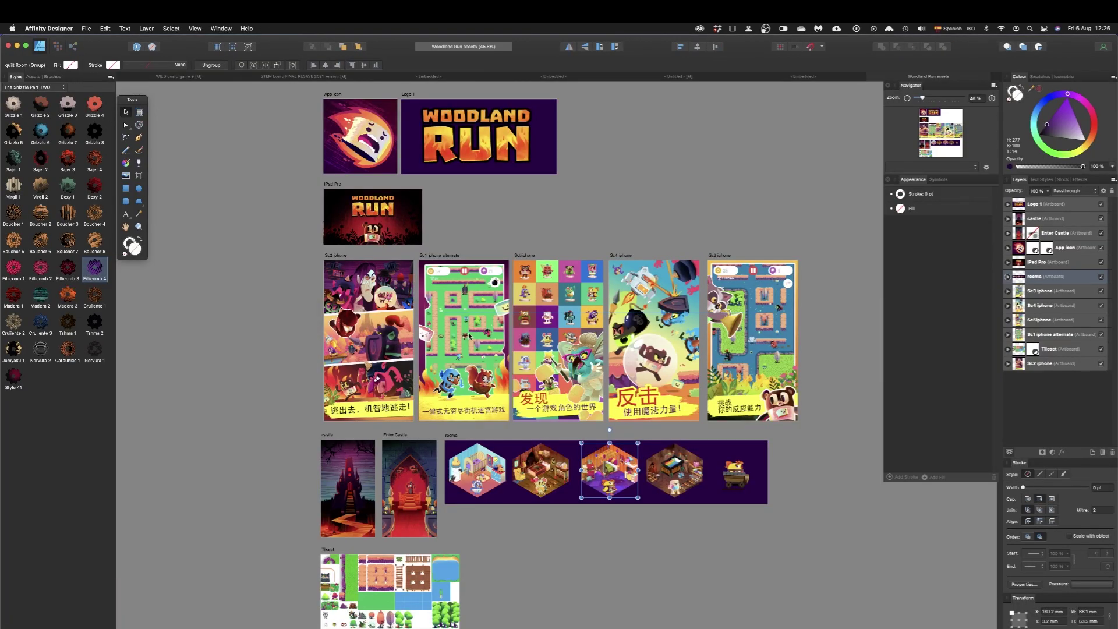
click(308, 286)
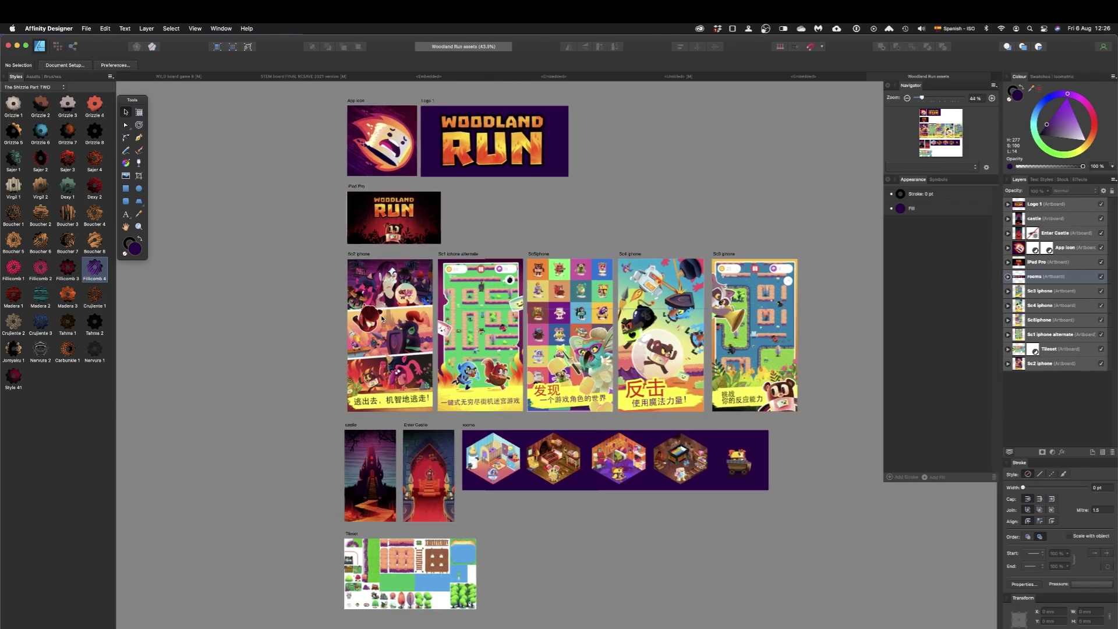
Examine the comic panels on the Sc2 iphone artboard closely, from the crystal ball scene down to the Chinese caption.
scroll(341, 332, up, 5)
scroll(343, 305, up, 2)
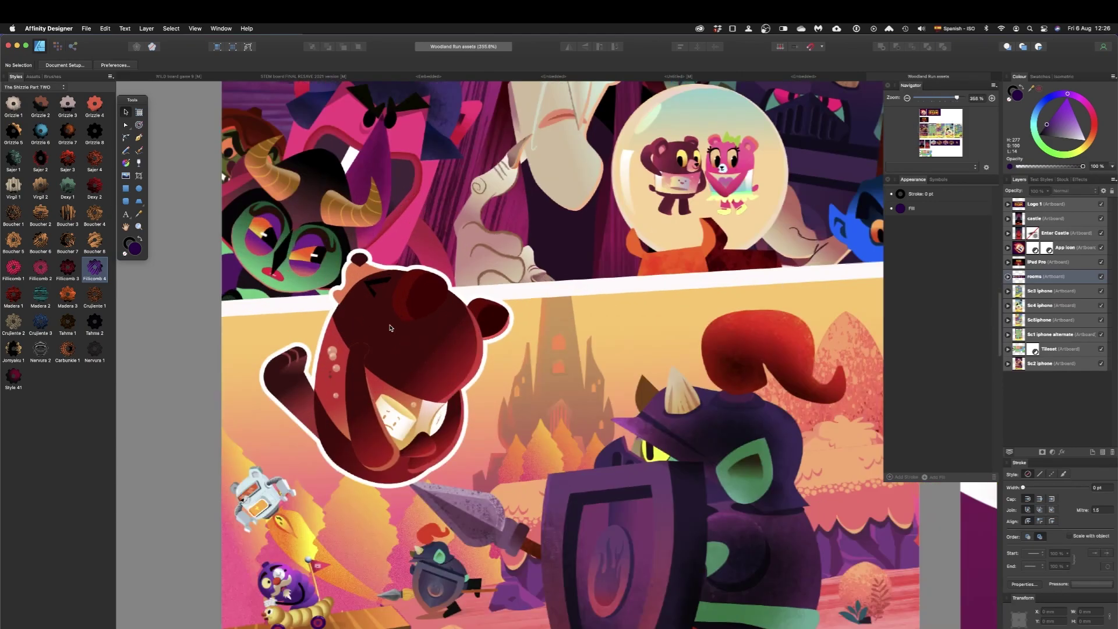
scroll(387, 326, down, 4)
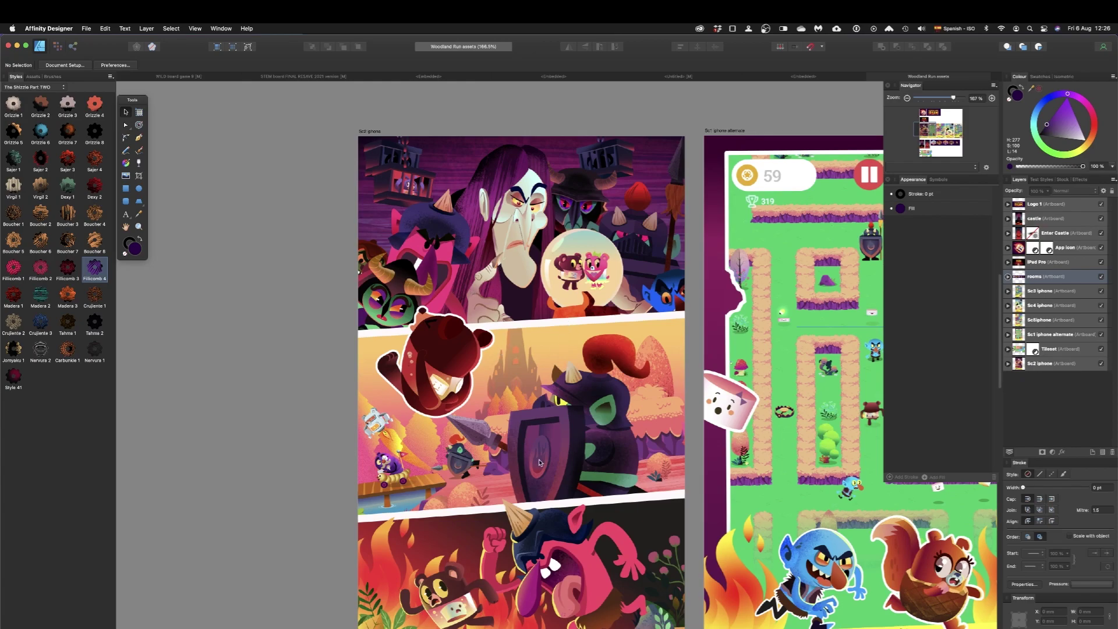
scroll(539, 463, up, 3)
scroll(539, 454, down, 7)
scroll(543, 418, up, 7)
scroll(543, 418, down, 7)
scroll(530, 418, up, 6)
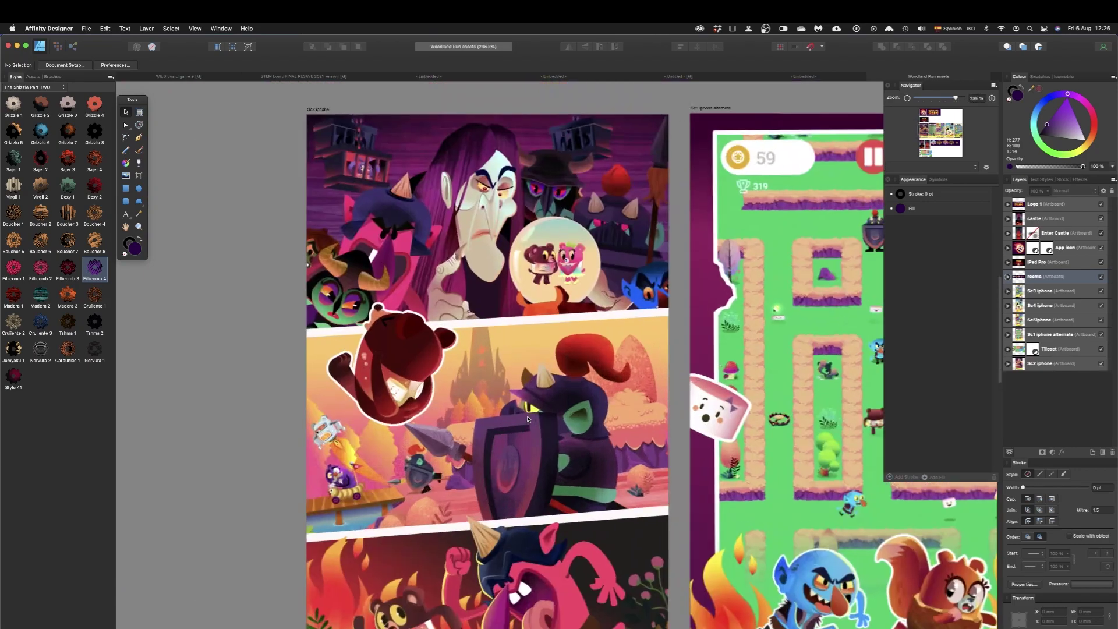
scroll(527, 418, up, 3)
scroll(512, 419, down, 2)
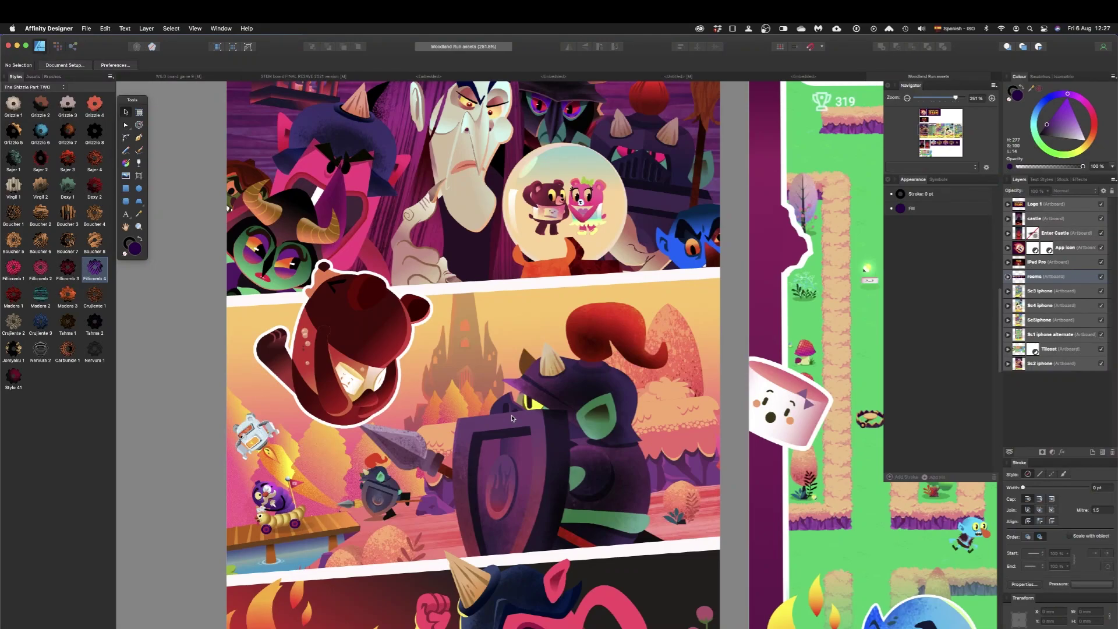
scroll(512, 418, down, 1)
scroll(513, 418, down, 6)
scroll(546, 265, down, 1)
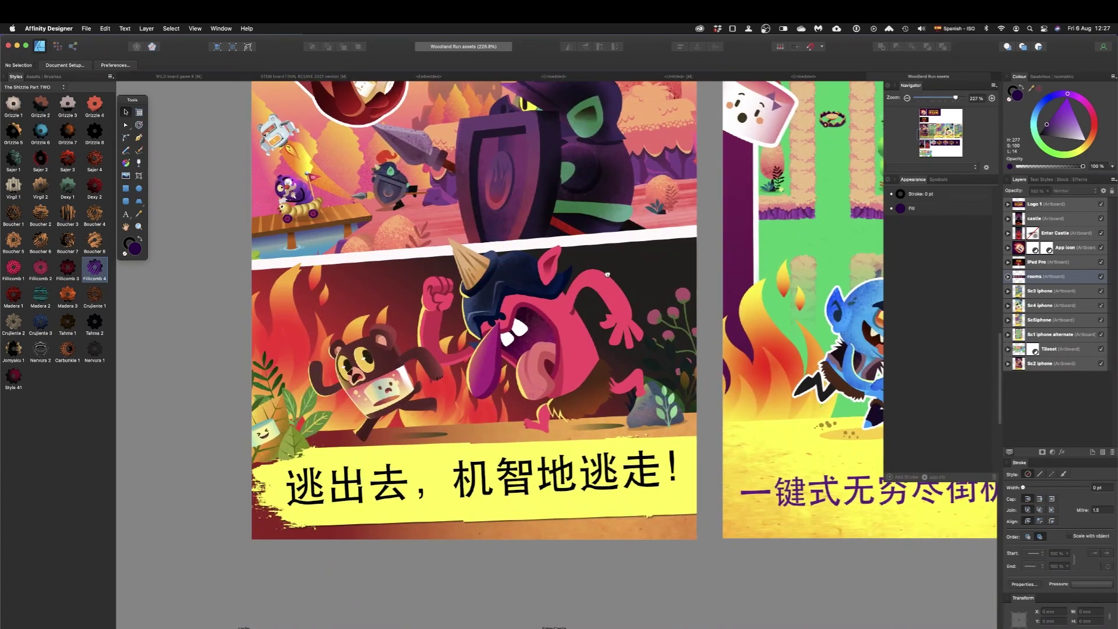
Look across the remaining iPhone artboards, including the maze, the character grid, the bear bubble and the raccoon scene.
scroll(599, 280, right, 10)
scroll(495, 415, right, 15)
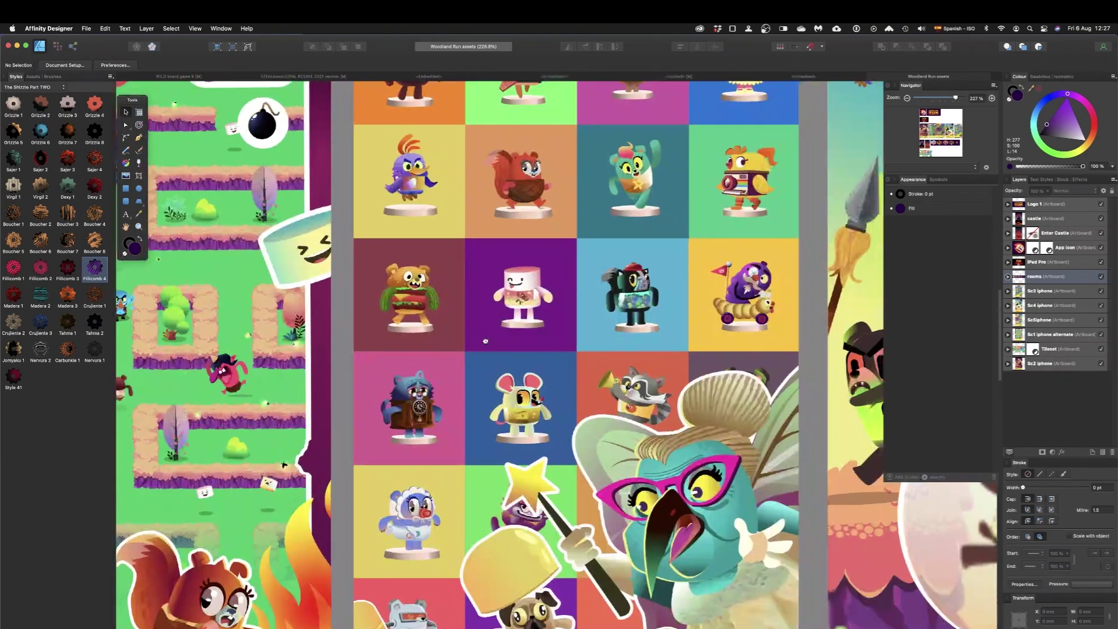
scroll(705, 319, right, 15)
scroll(705, 319, down, 15)
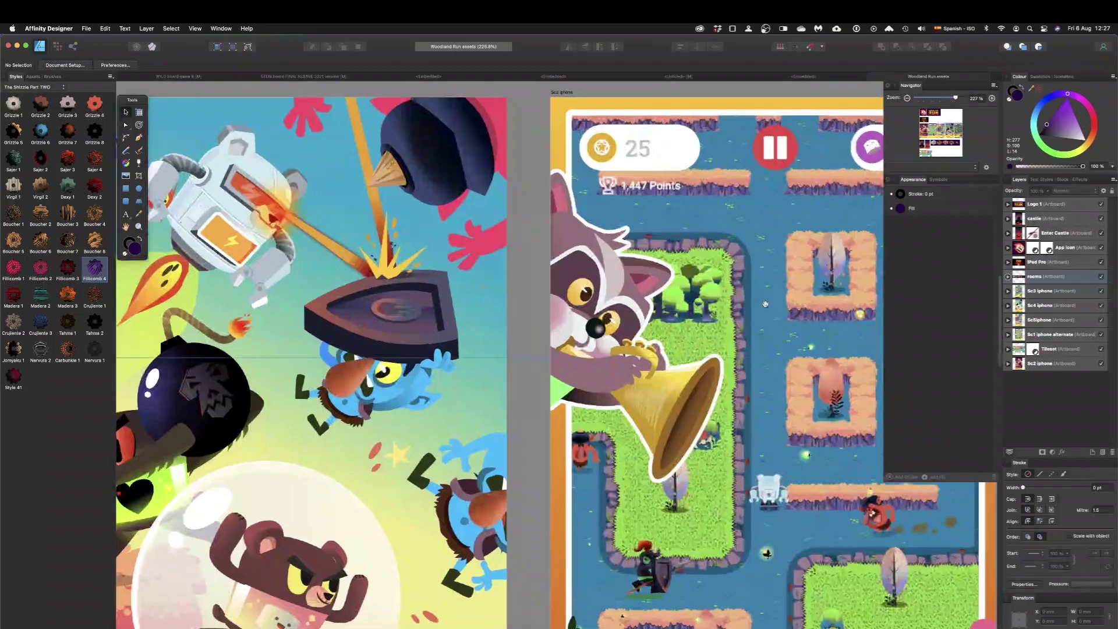
scroll(539, 221, left, 15)
scroll(539, 221, down, 3)
scroll(519, 262, up, 4)
scroll(507, 294, down, 5)
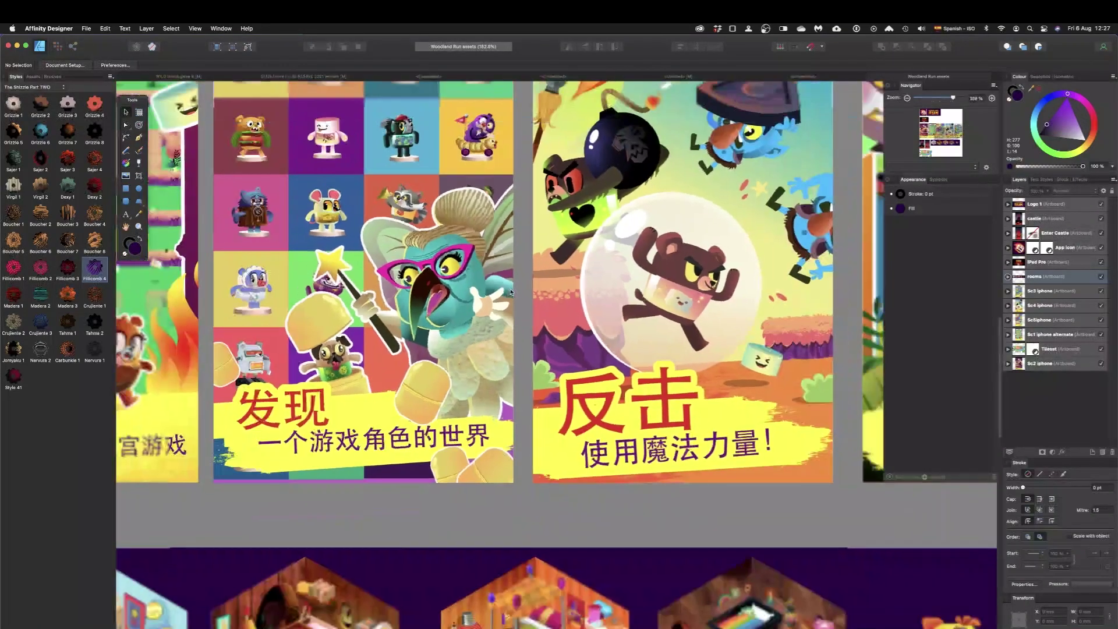
Examine the hexagonal rooms on the rooms artboard and select the mouse's room group.
scroll(415, 298, down, 8)
scroll(415, 297, left, 5)
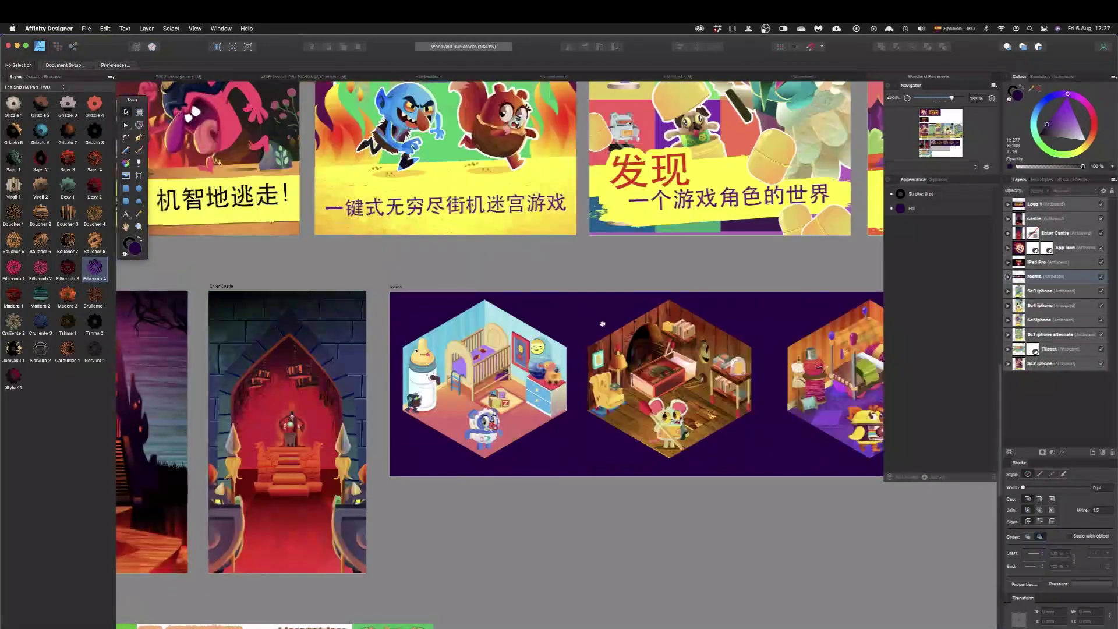
scroll(415, 297, down, 2)
scroll(396, 278, right, 8)
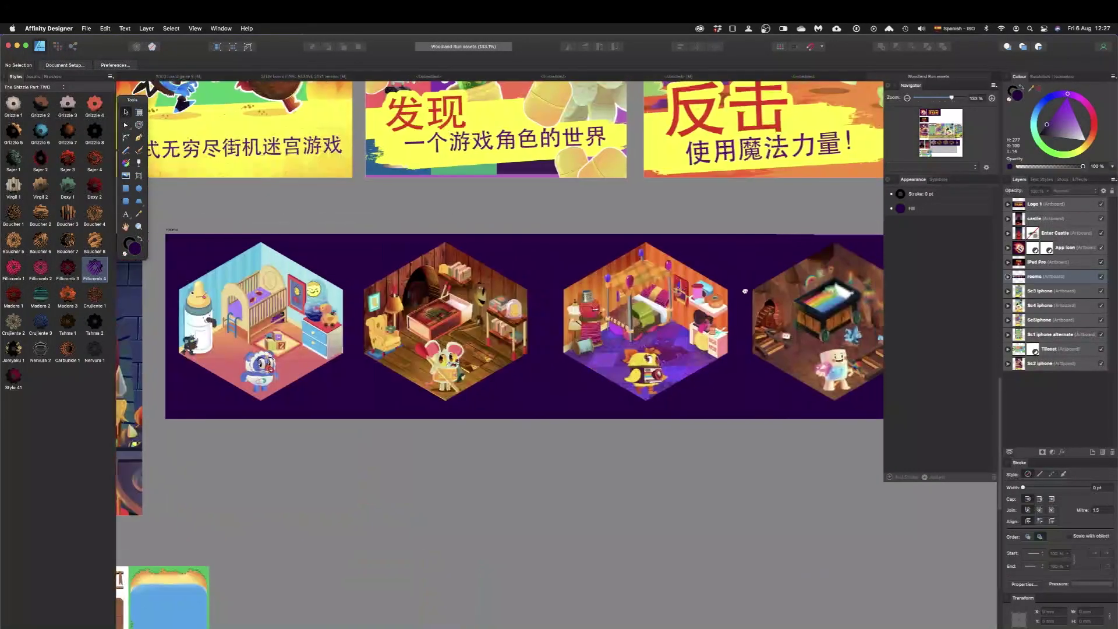
scroll(396, 278, left, 5)
scroll(492, 336, up, 5)
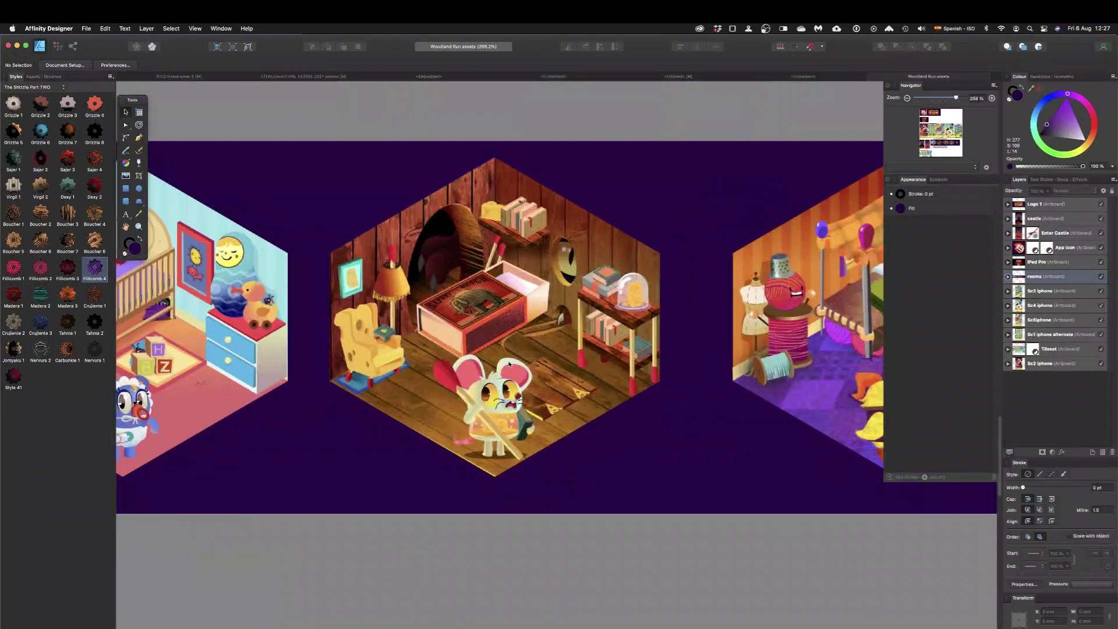
scroll(514, 375, up, 5)
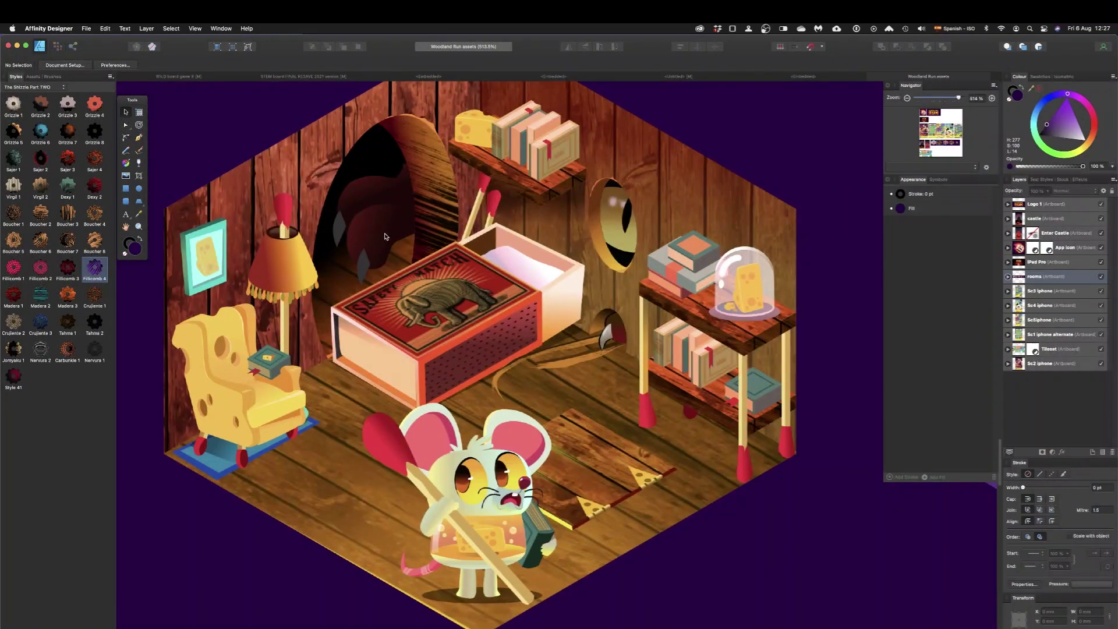
click(426, 161)
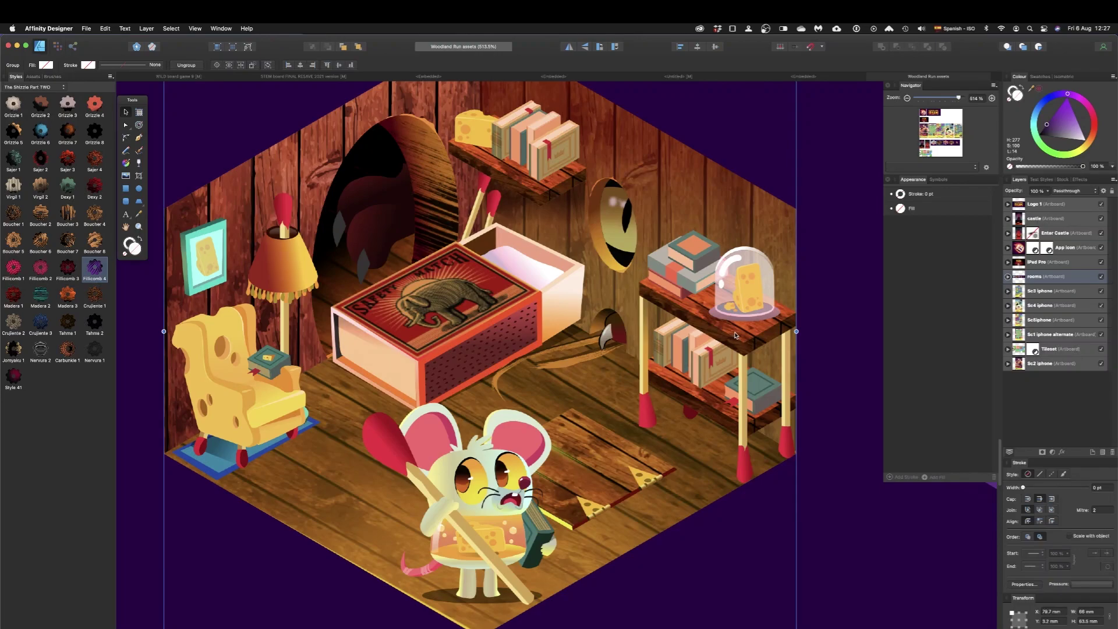
scroll(411, 403, down, 4)
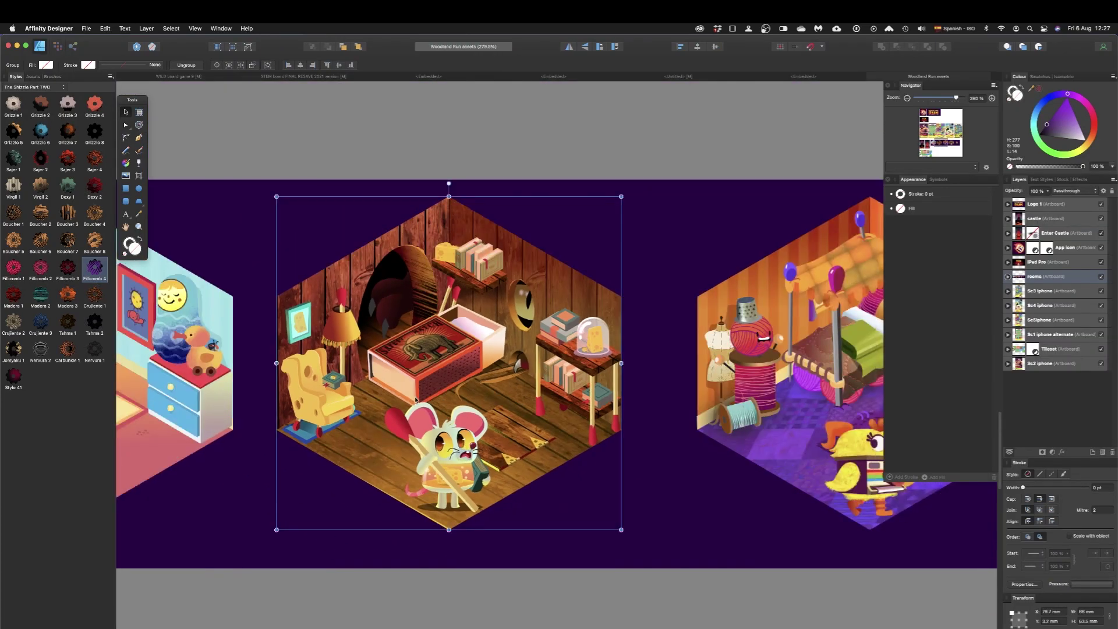
Select the stone wall group behind the arch on the Enter Castle artboard.
scroll(464, 399, right, 5)
scroll(380, 392, left, 10)
scroll(463, 353, left, 10)
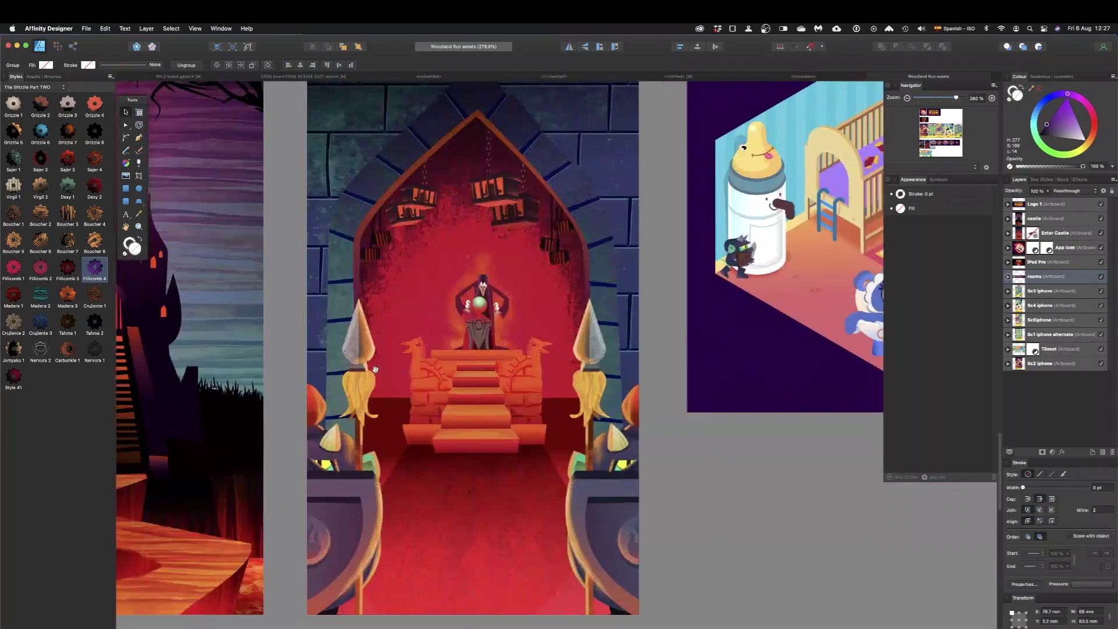
scroll(466, 233, right, 2)
click(467, 183)
click(466, 183)
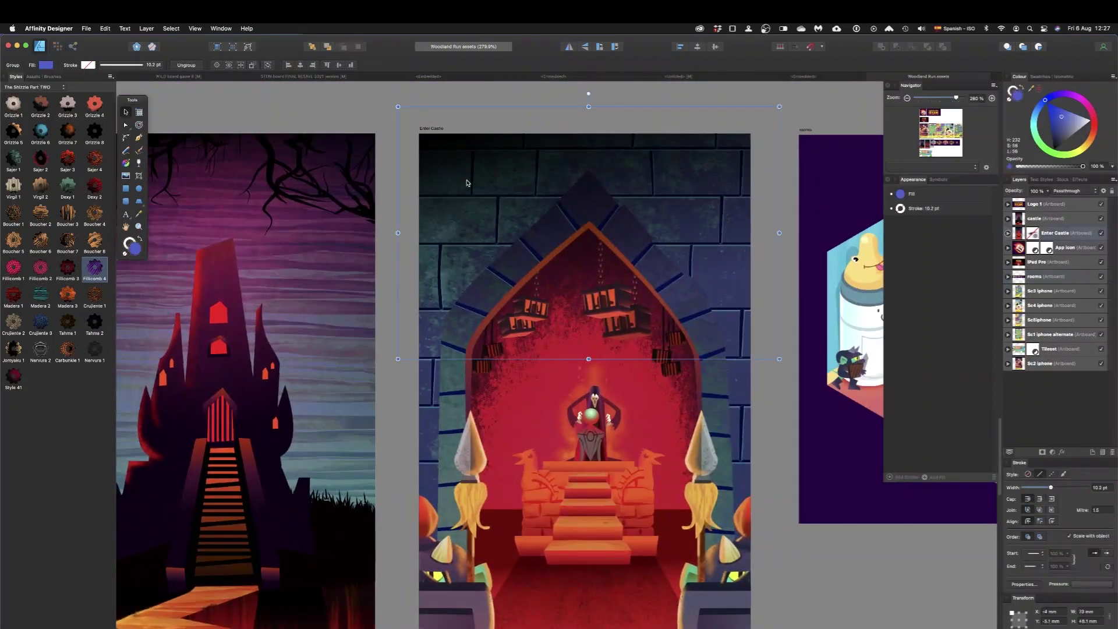
Shift the dark overlay group on the Enter Castle stone wall slightly up and right, and delete it.
drag(549, 177, 560, 166)
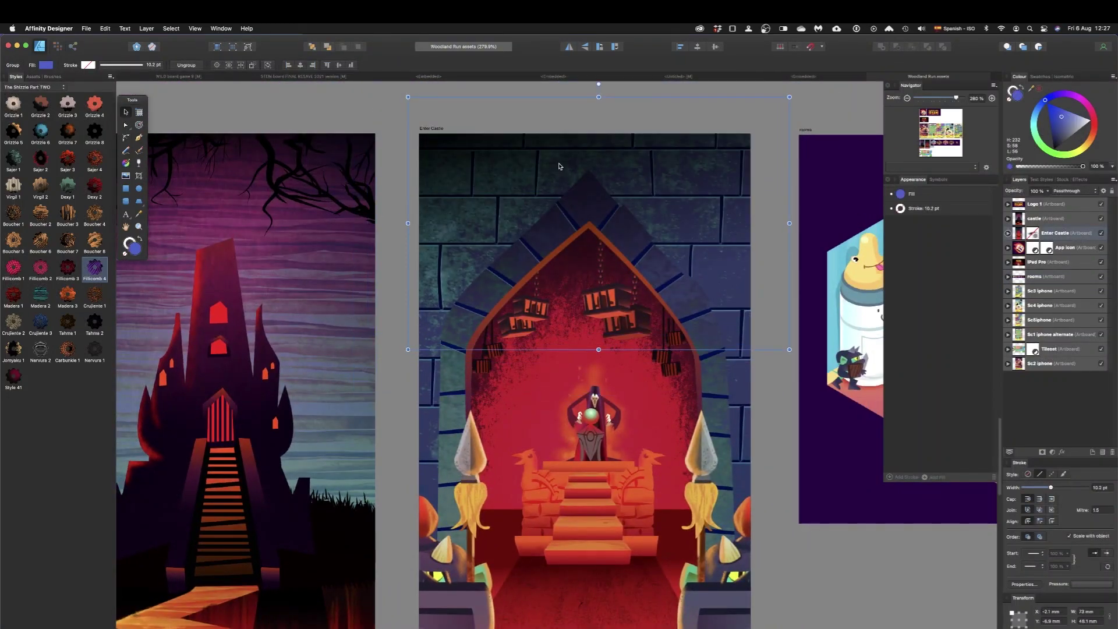
key(Delete)
Try moving the wall curve behind the arch up and left, and undo the move.
click(508, 178)
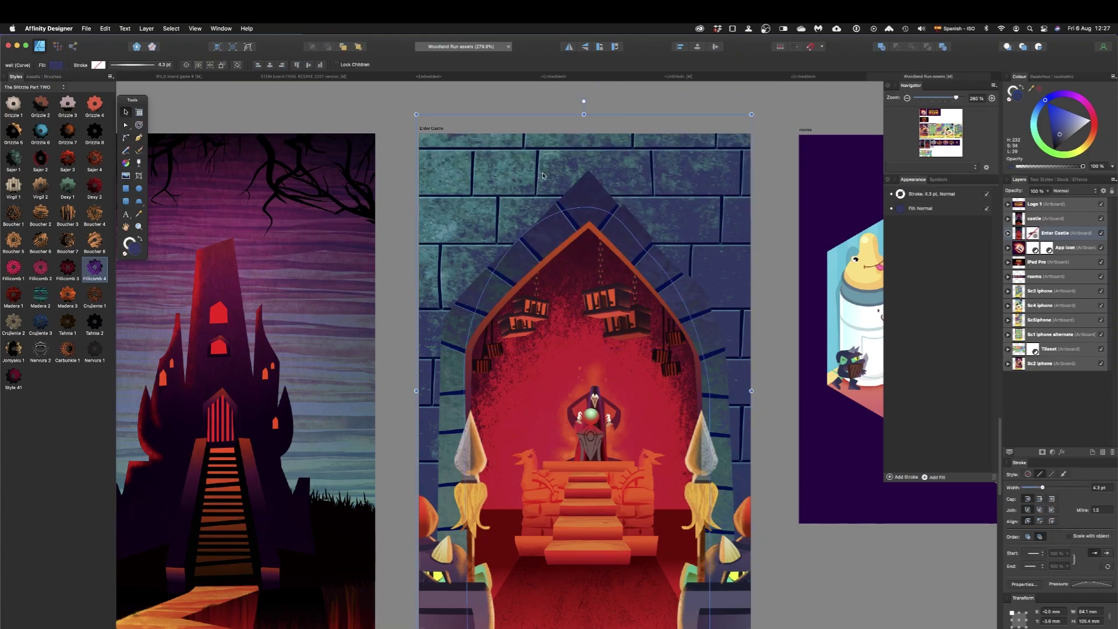
key(ctrl+z)
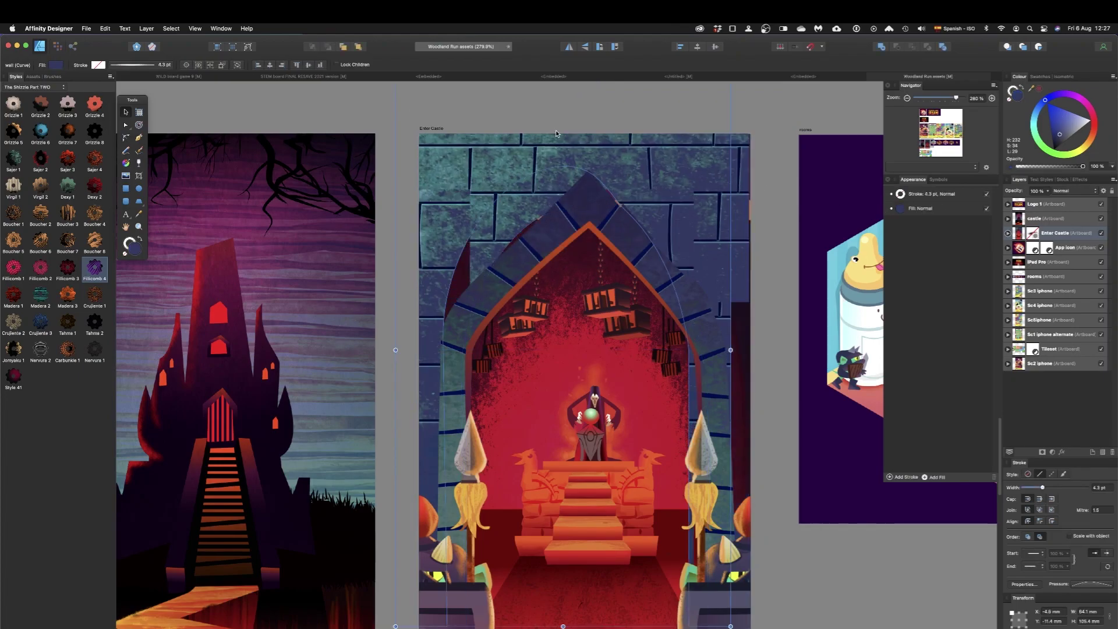
key(ctrl+shift+z)
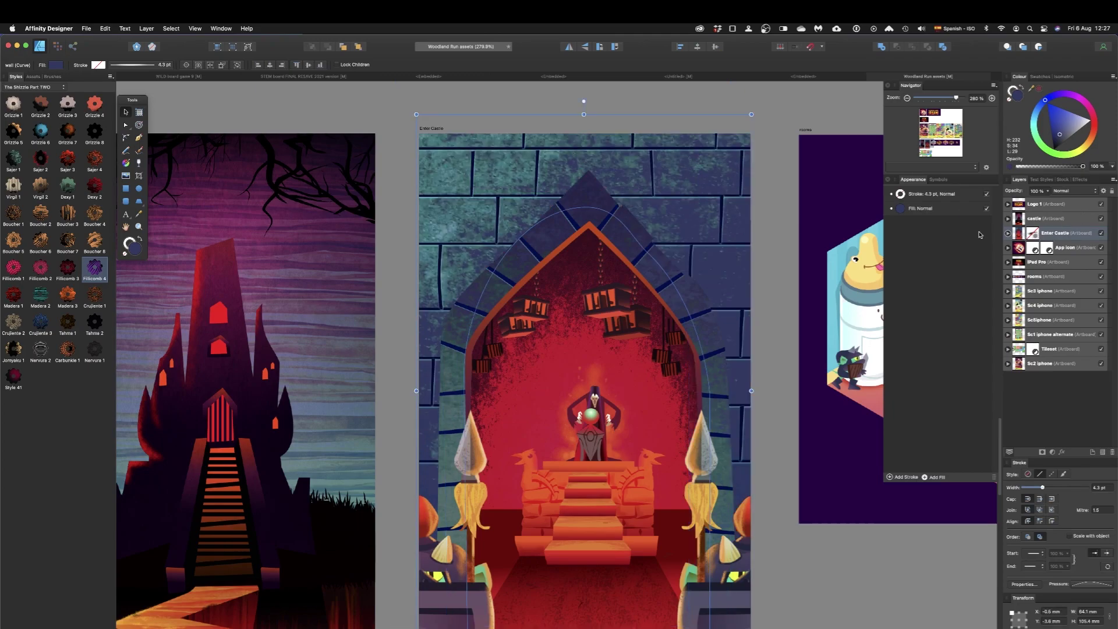
Locate the wall curve's layer and isolate its nested textures-grunge-color image to view the whole texture, then return to the wall curve.
right_click(731, 186)
click(752, 448)
click(1021, 378)
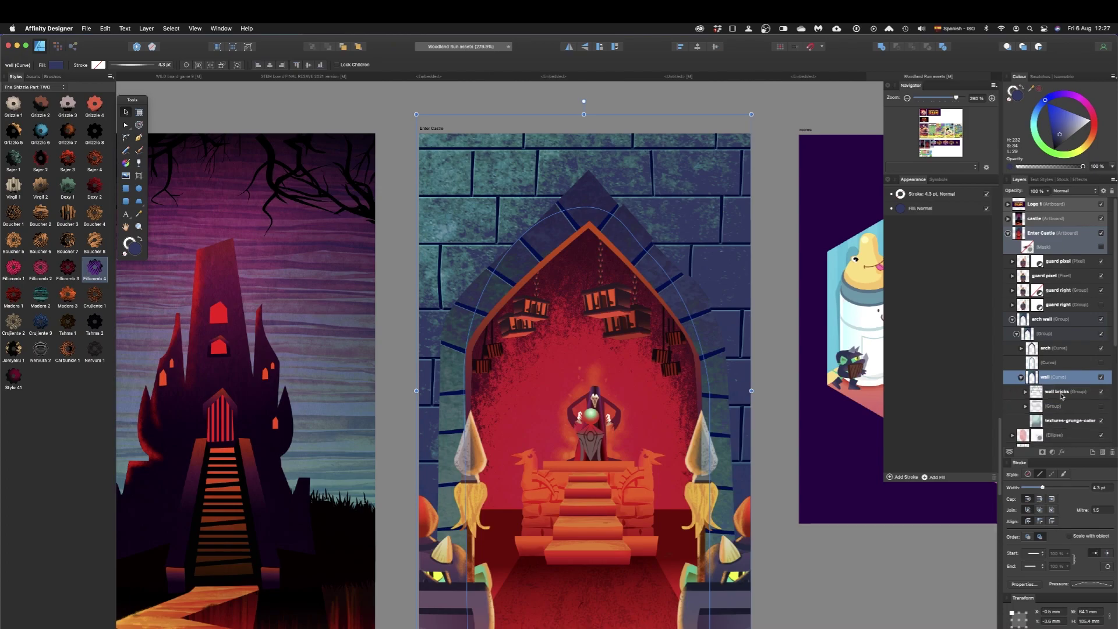
click(1041, 421)
scroll(641, 330, down, 8)
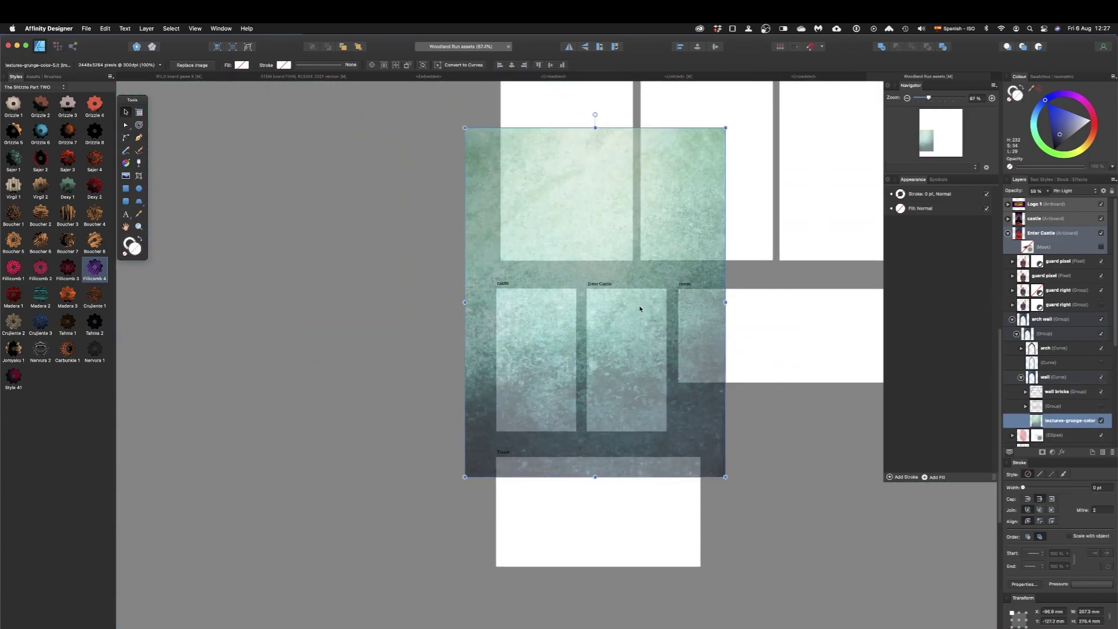
scroll(487, 325, up, 2)
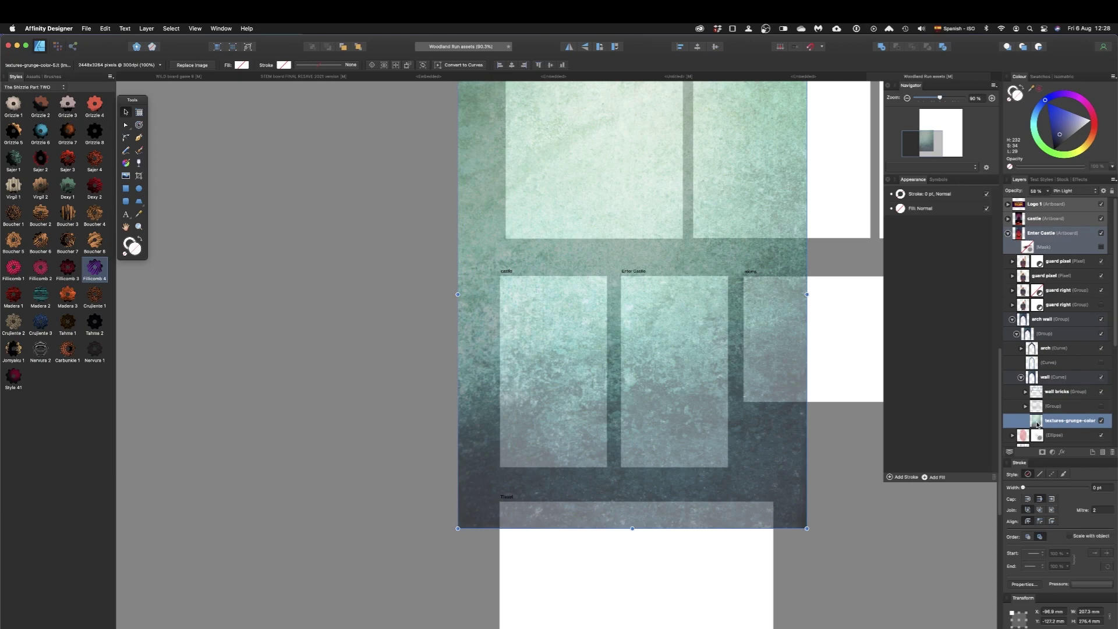
click(1054, 381)
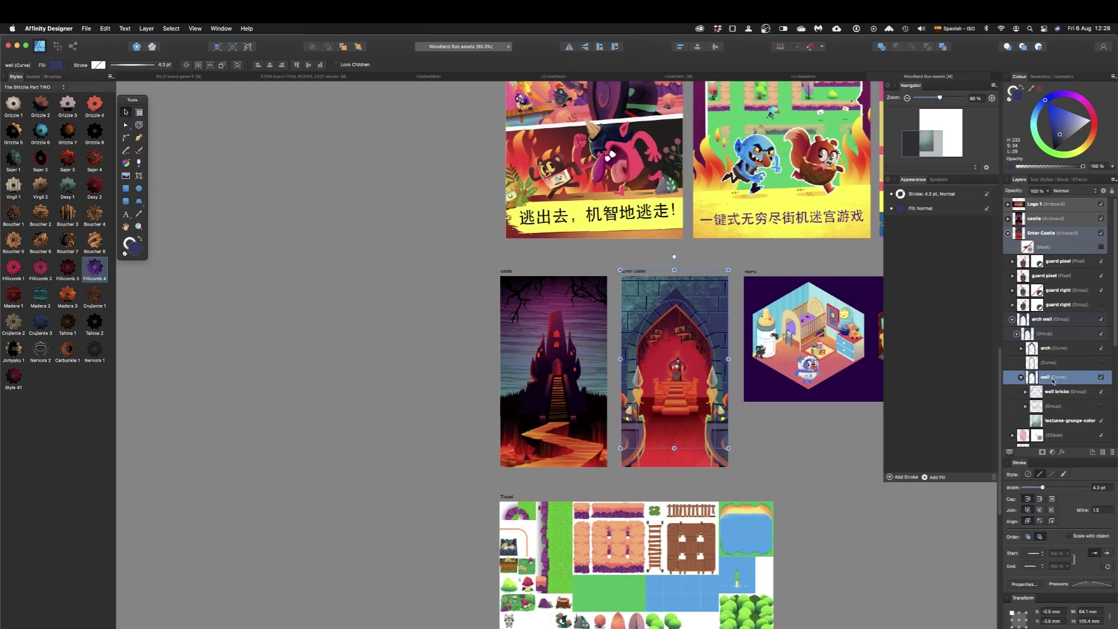
Locate the sky texture image of the castle artboard among the layers and view it in isolation.
click(527, 319)
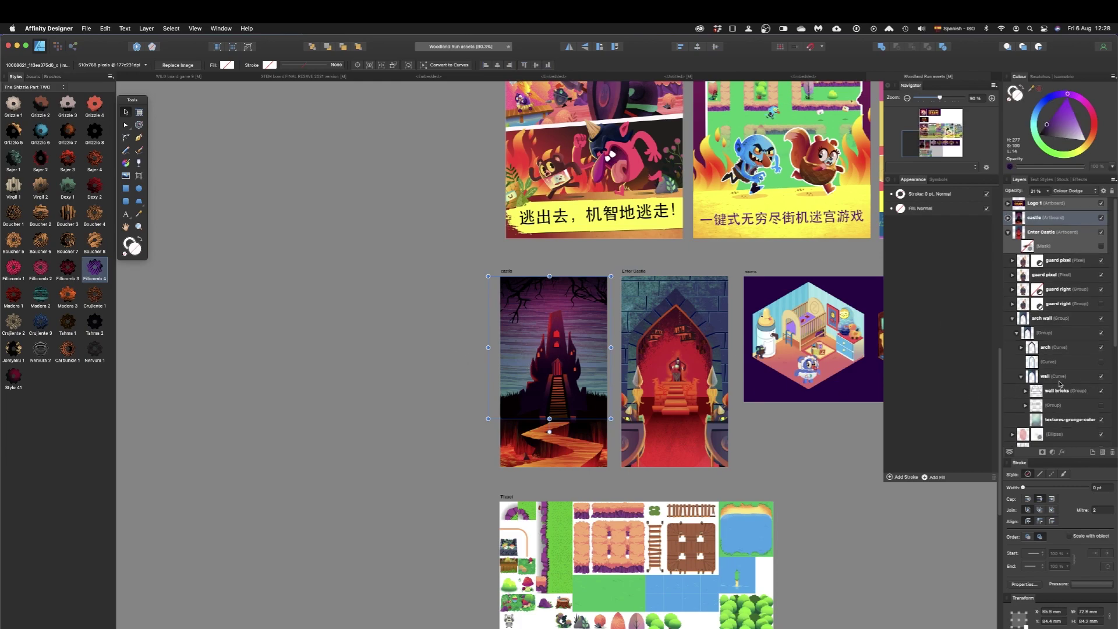
right_click(512, 342)
click(529, 602)
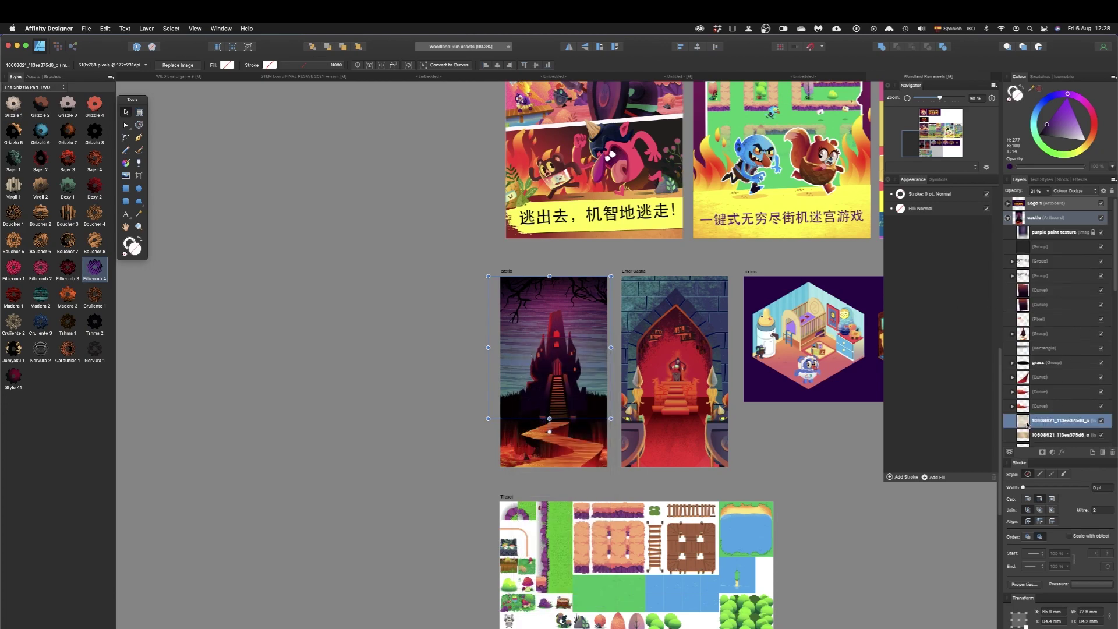
alt+click(1024, 422)
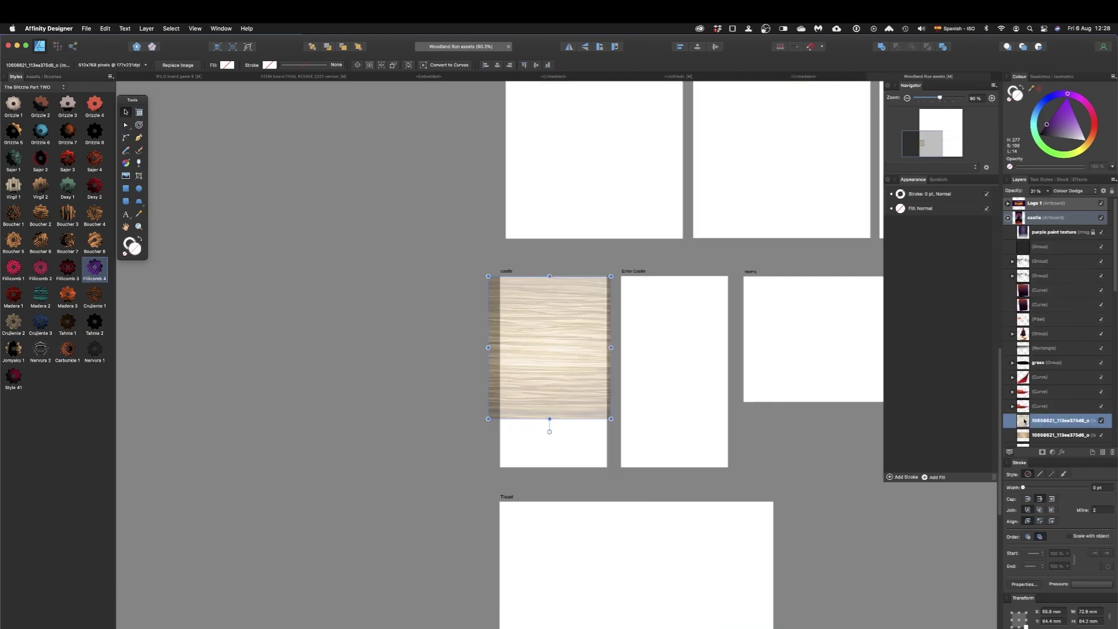
Select the second texture image, over the path and lava area of the castle artboard, and hide it.
click(1025, 435)
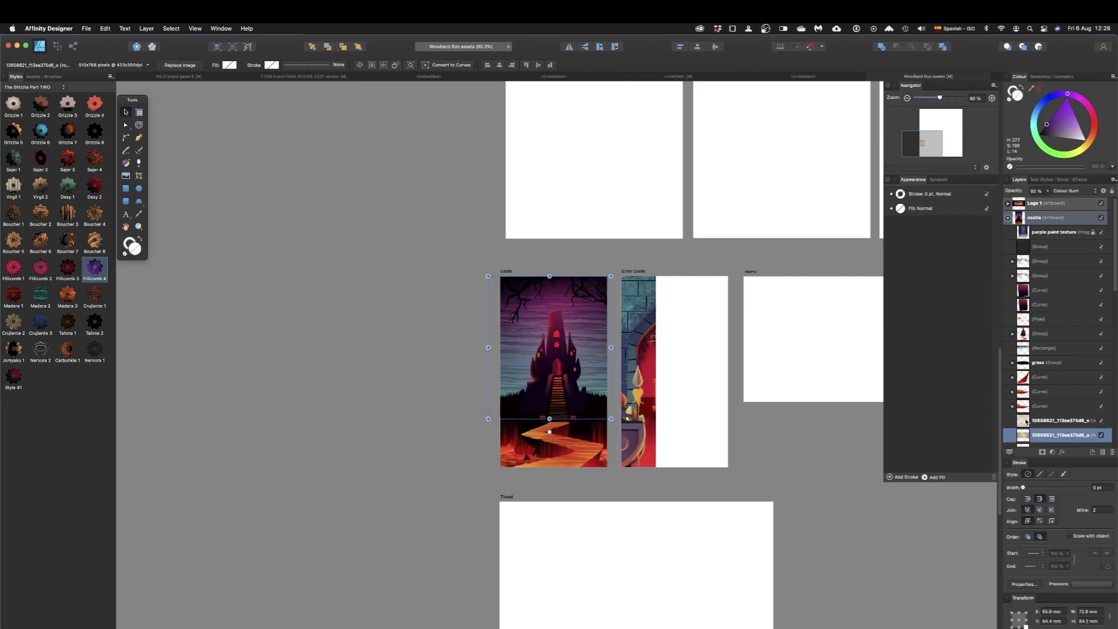
scroll(551, 355, up, 6)
scroll(554, 353, up, 4)
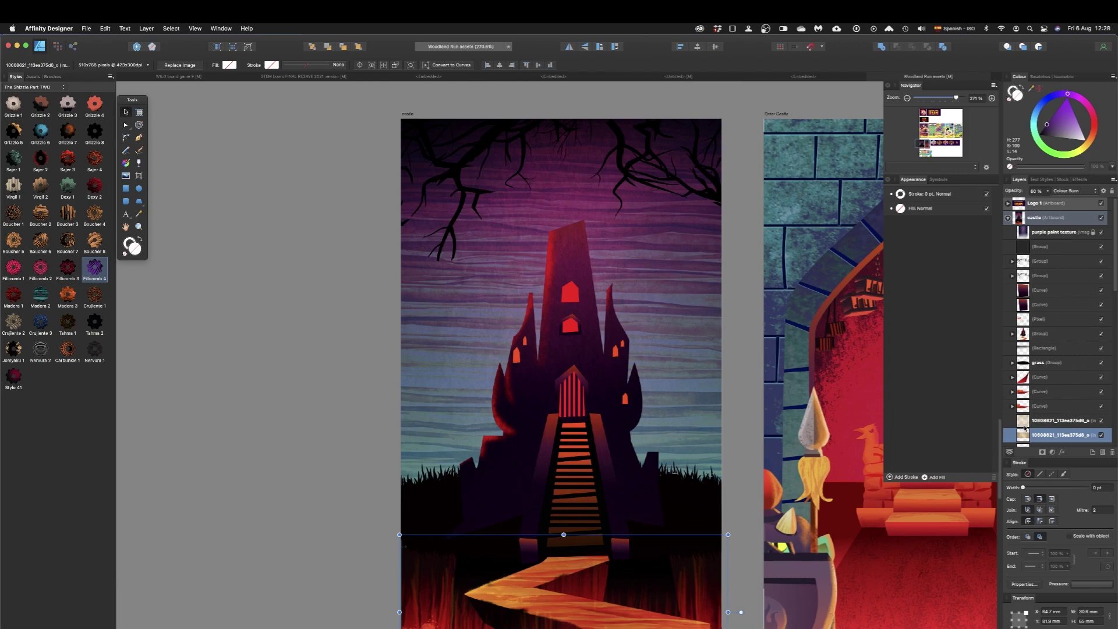
scroll(597, 360, down, 4)
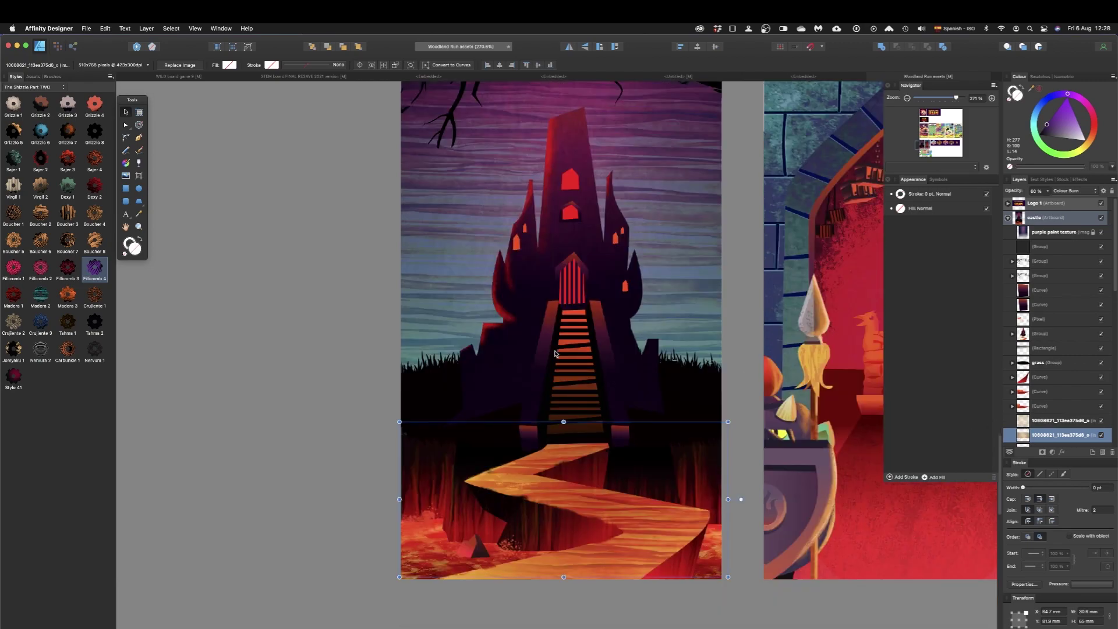
scroll(420, 545, down, 2)
scroll(1074, 399, down, 3)
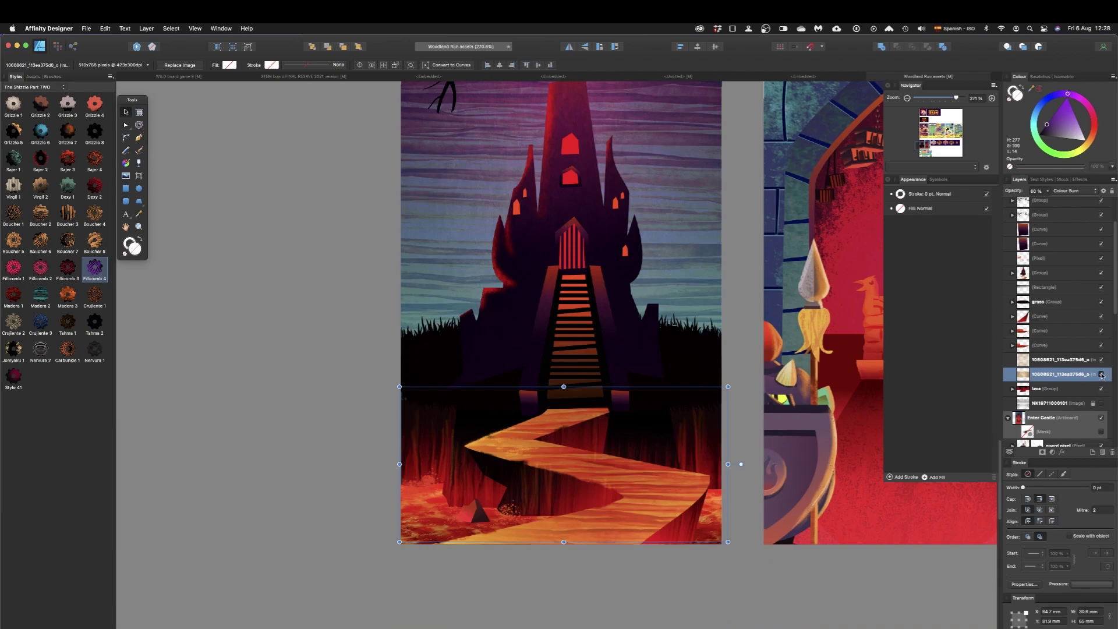
click(1101, 375)
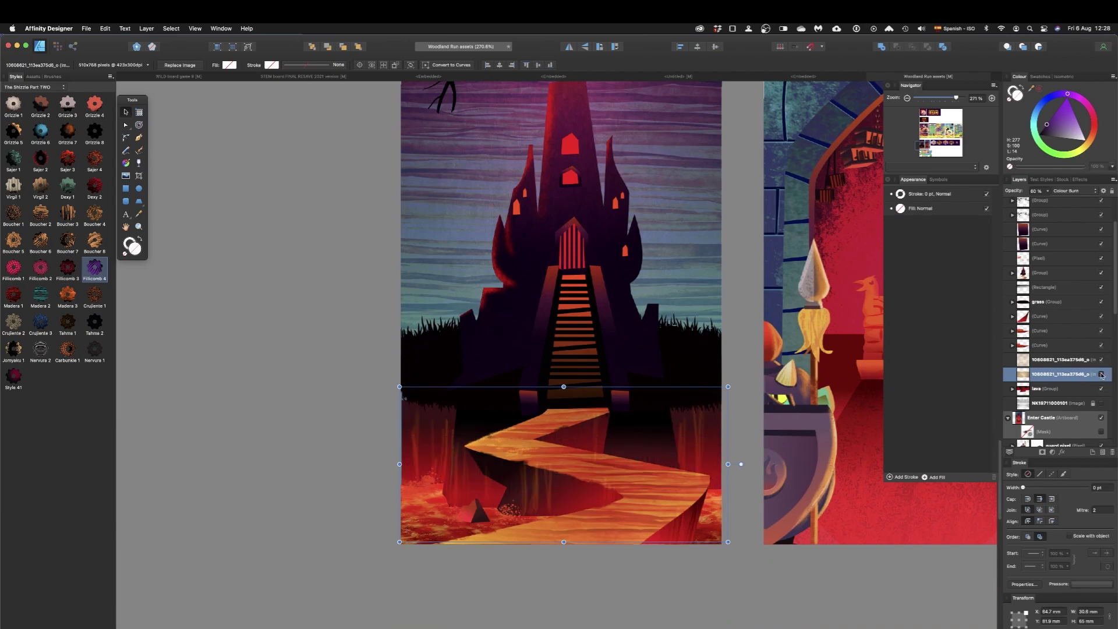
Isolate the castle sky's texture image, set its opacity to 100%, and undo the change.
click(710, 239)
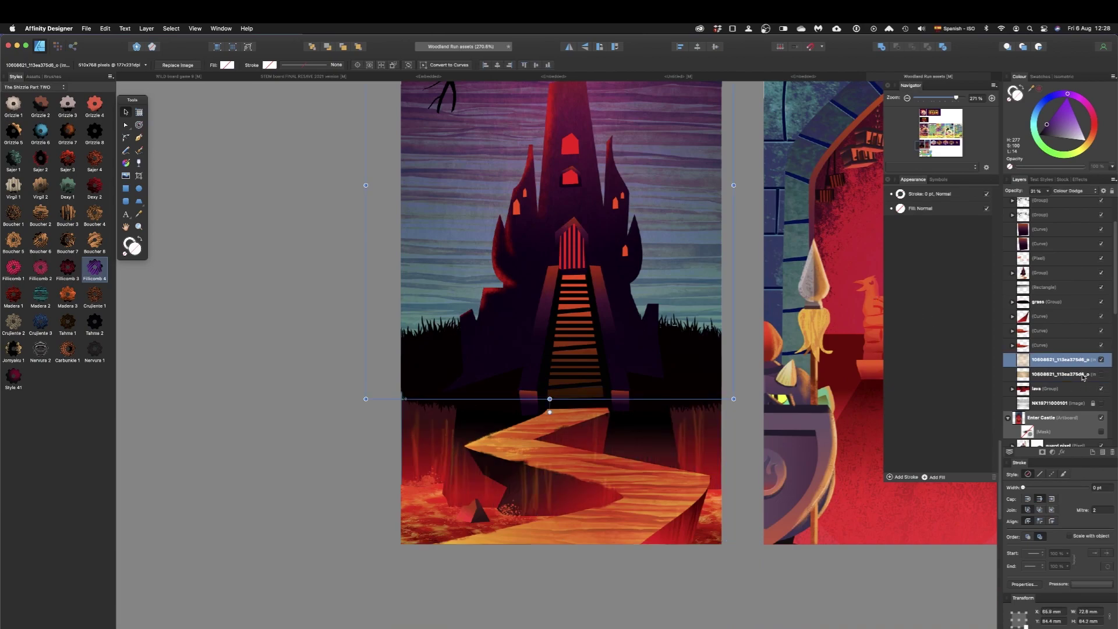
alt+click(1020, 361)
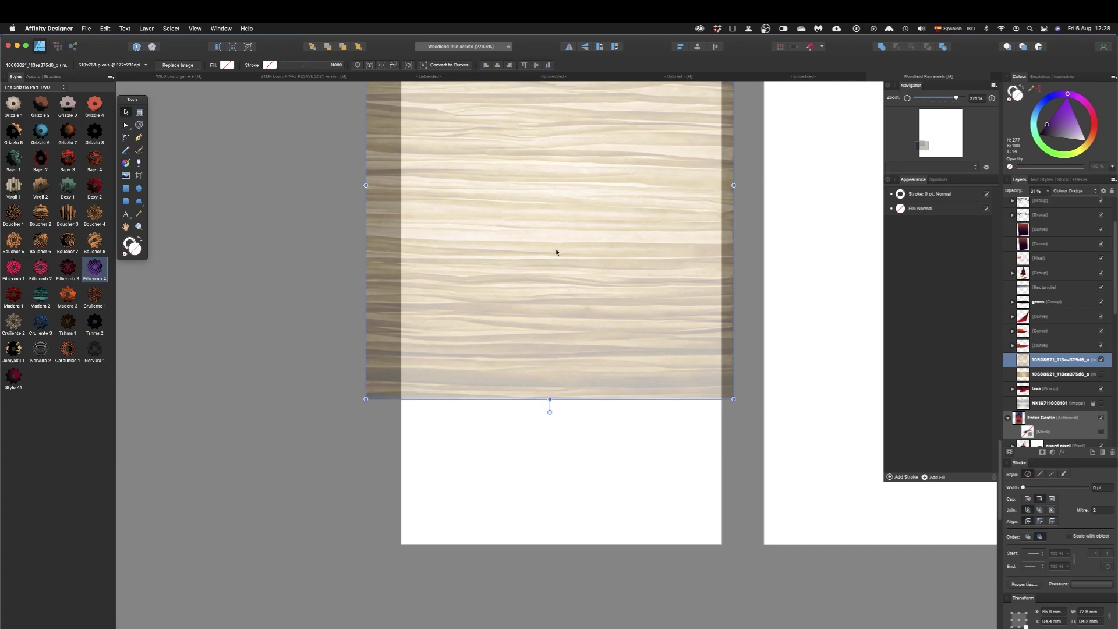
scroll(624, 245, up, 5)
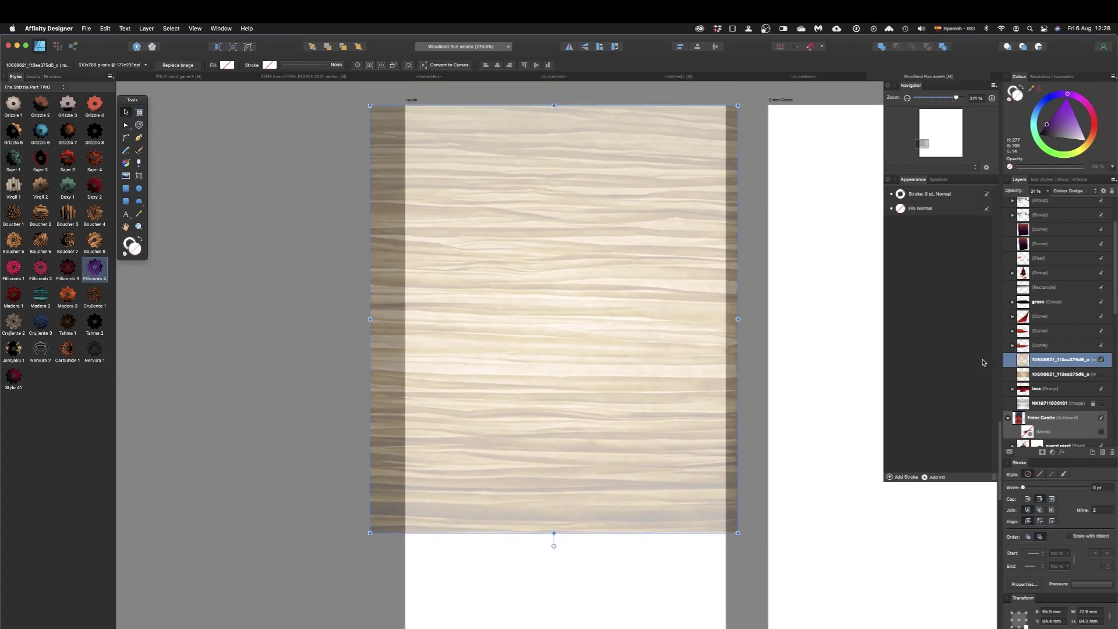
key(0)
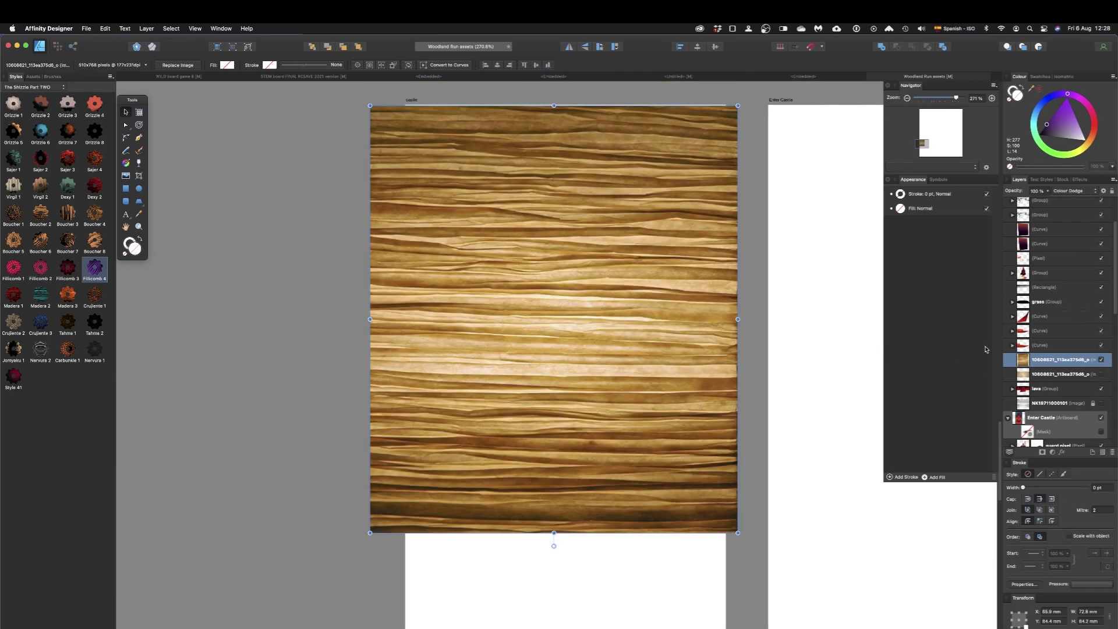
key(super+z)
key(super+z)
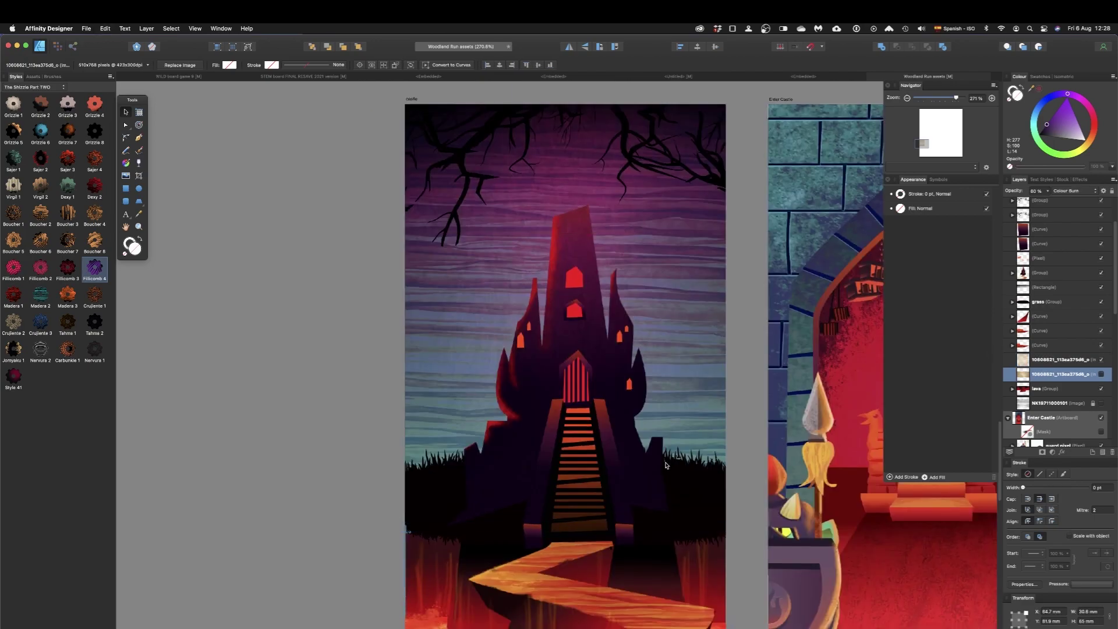
Try moving the lava curve beside the castle path upward on the artboard.
scroll(667, 462, down, 3)
click(442, 553)
scroll(442, 553, up, 6)
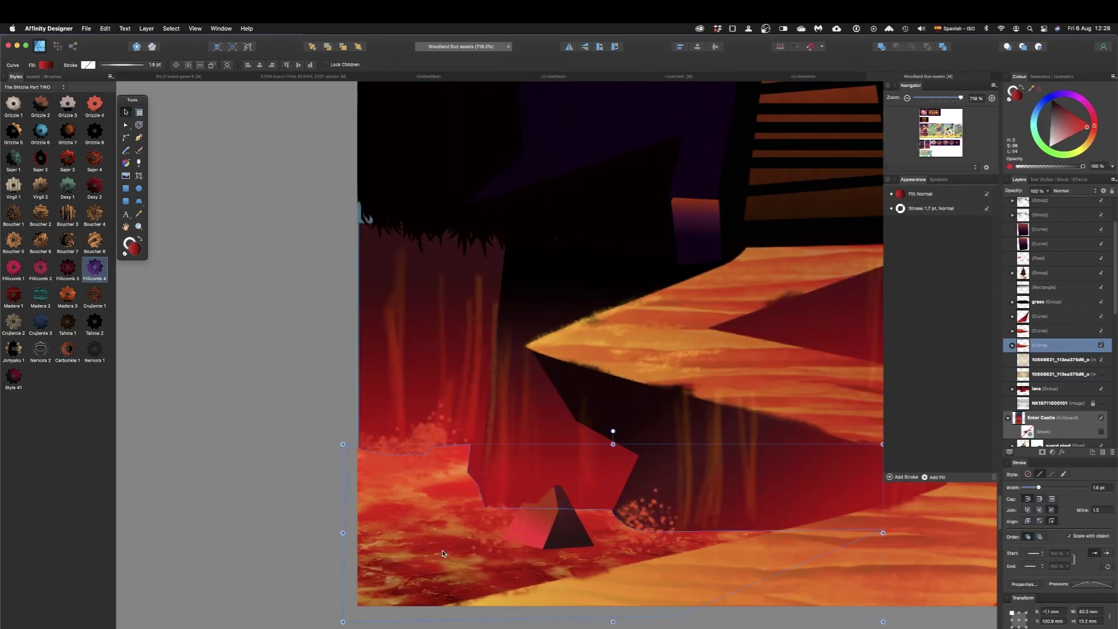
drag(444, 549, 460, 485)
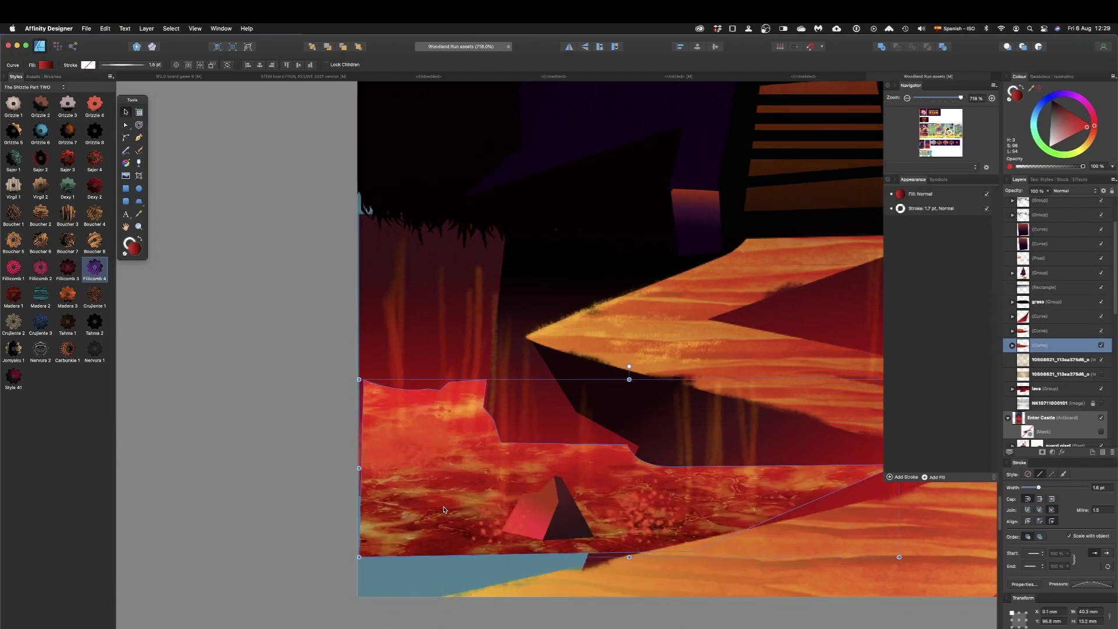
Expand the lava curve's layer and view its nested lava texture image in isolation, then reselect the curve.
click(1013, 346)
click(1039, 360)
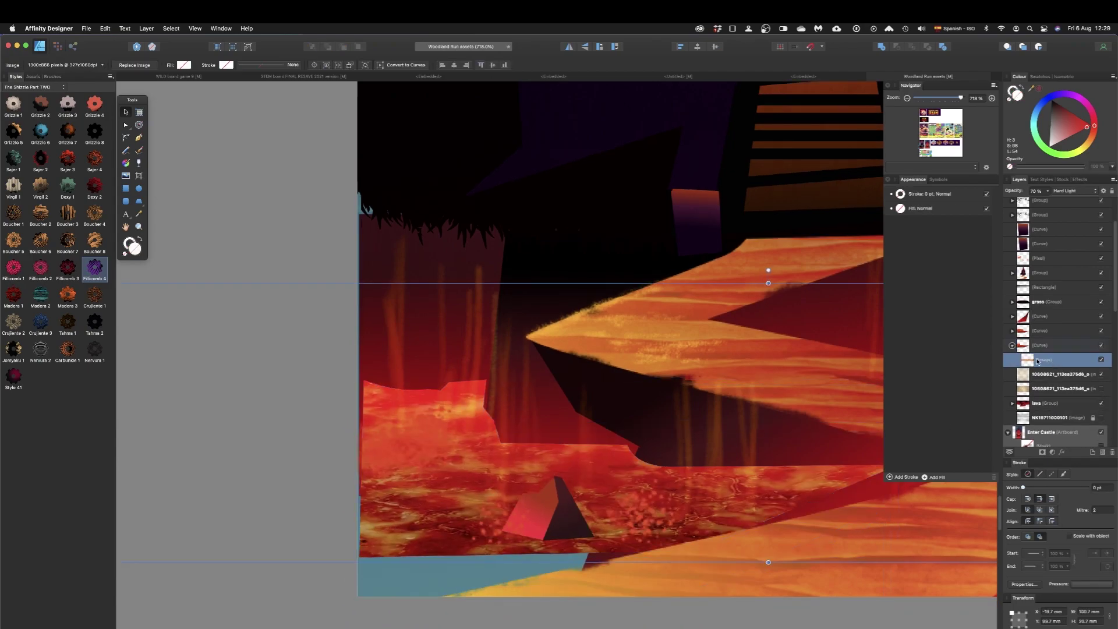
scroll(569, 387, down, 5)
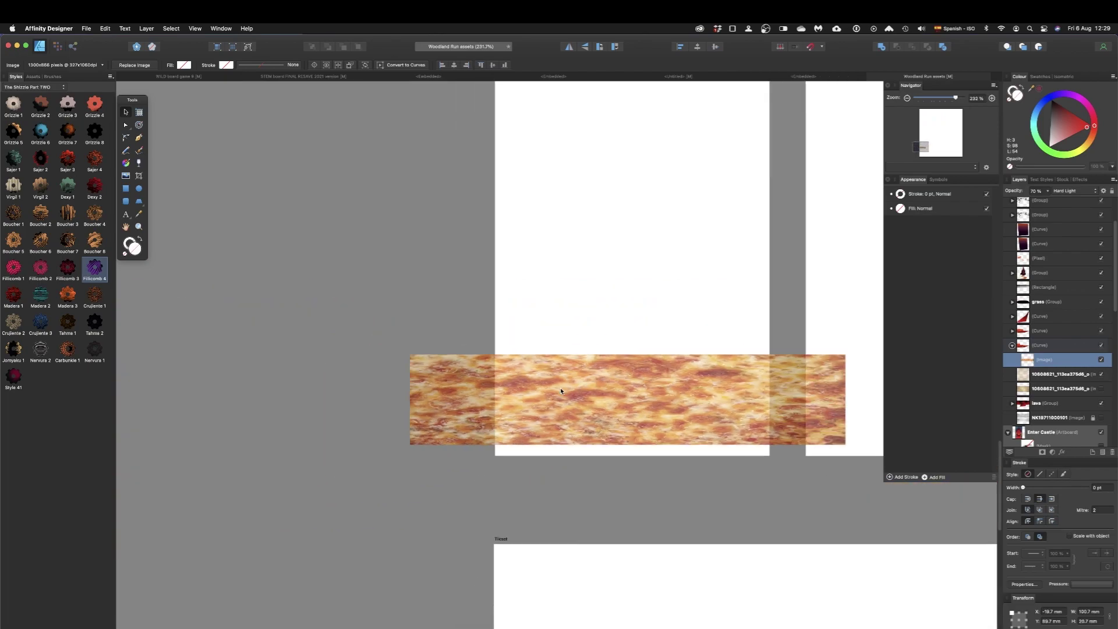
scroll(580, 415, up, 2)
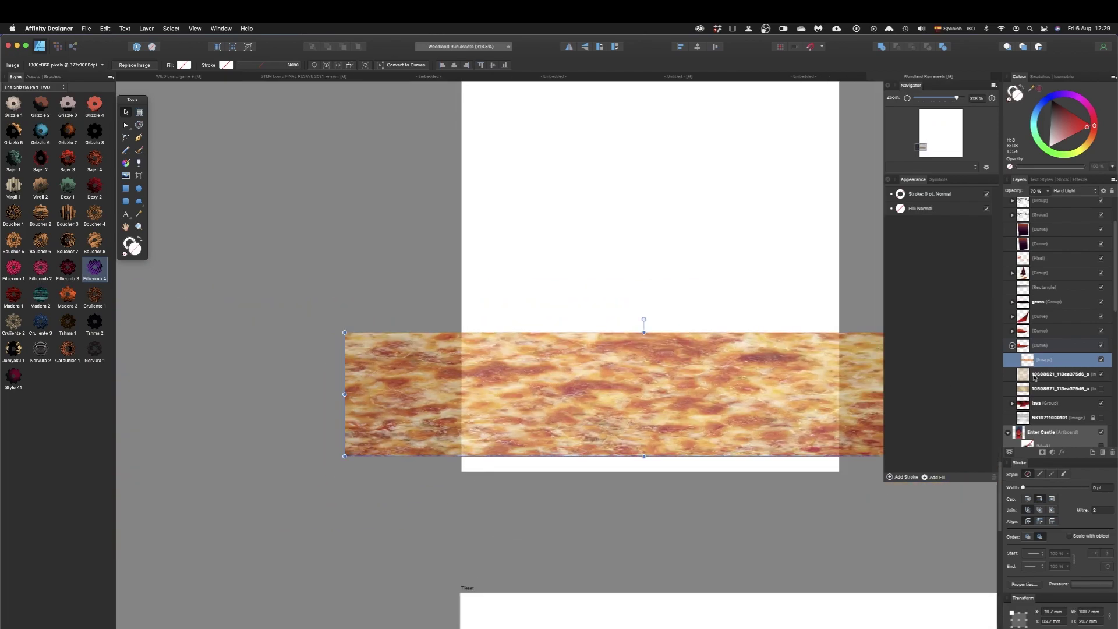
click(1015, 347)
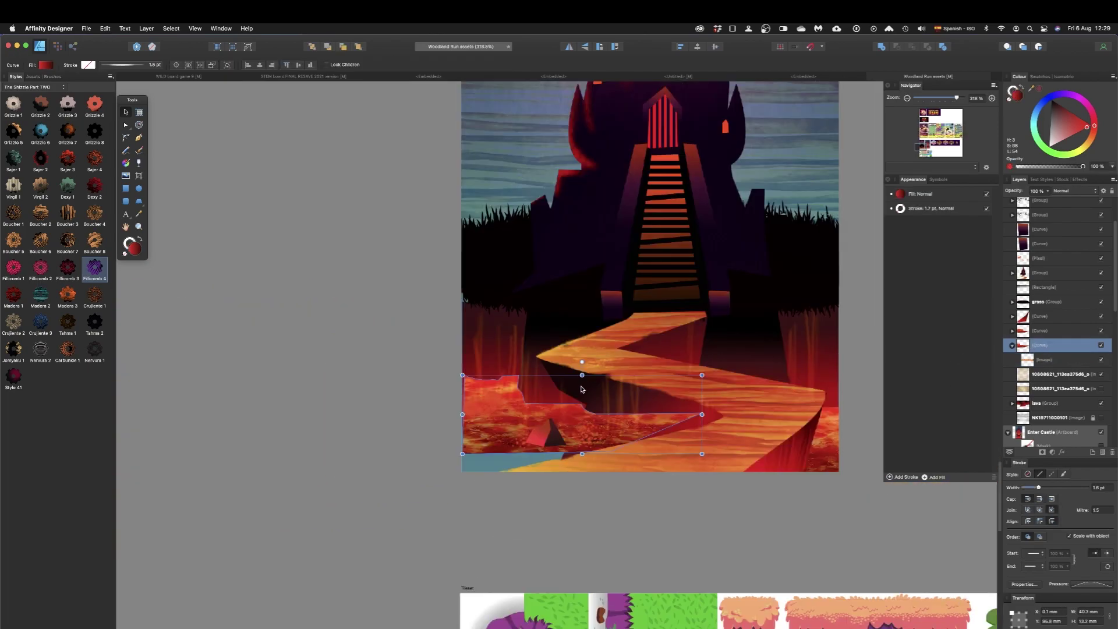
Select the Chinese caption text below the blue goblin and squirrel on the Sc1 iphone alternate artboard.
scroll(580, 390, down, 3)
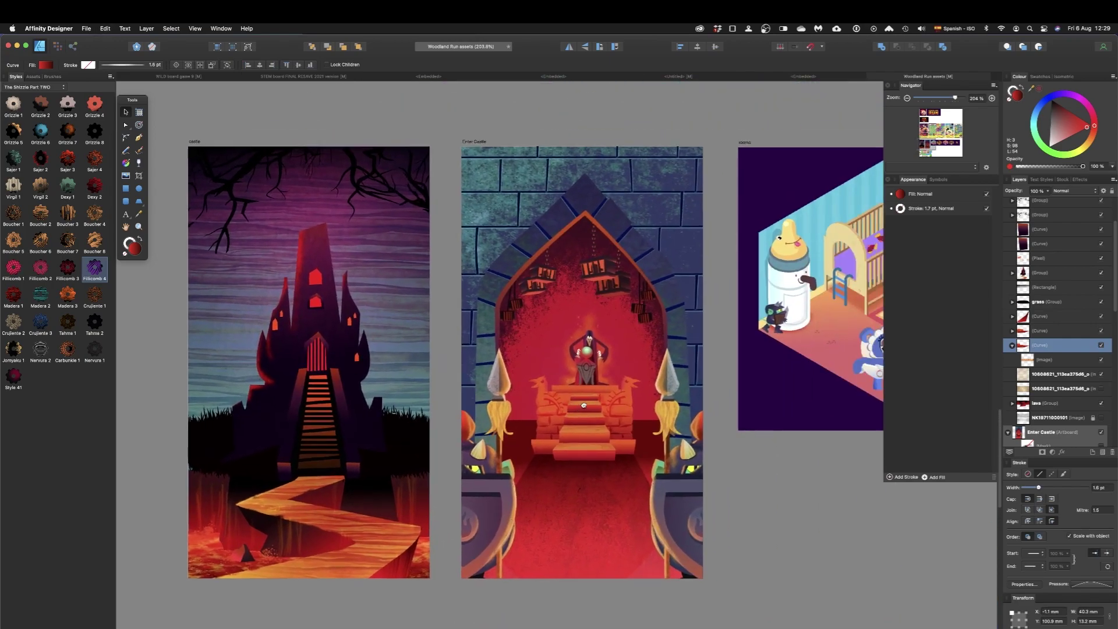
scroll(600, 410, up, 10)
scroll(600, 409, right, 10)
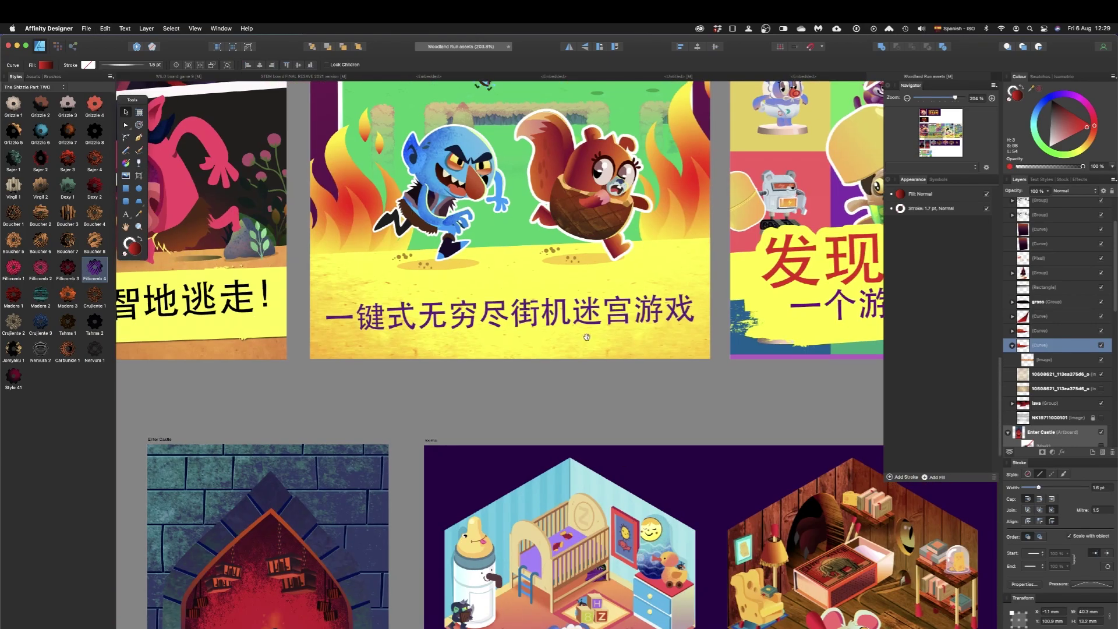
drag(586, 337, 631, 479)
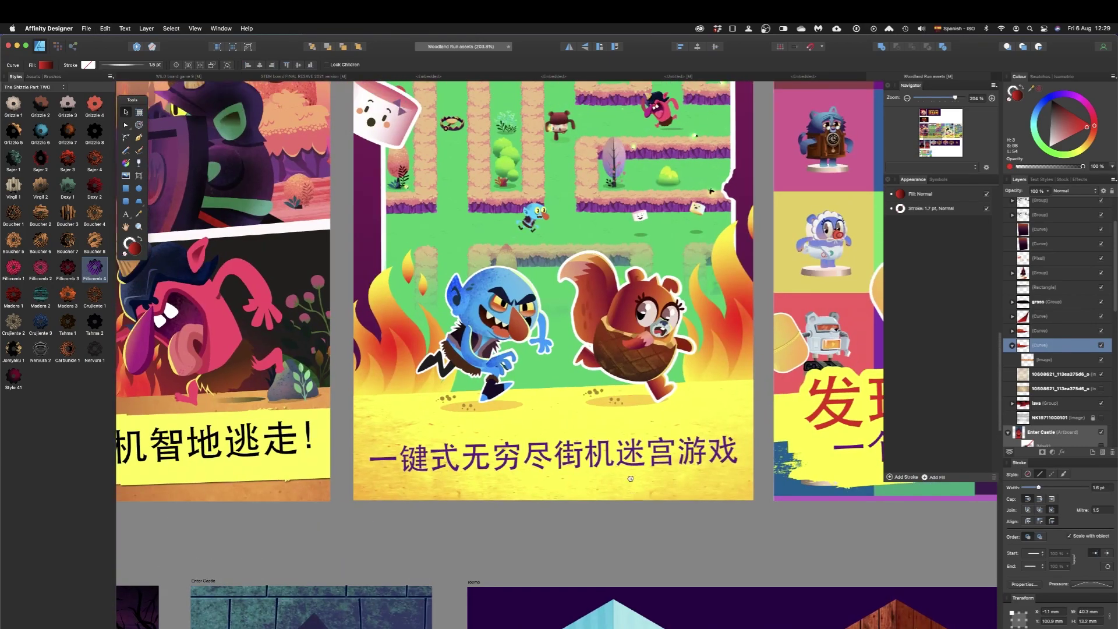
click(518, 460)
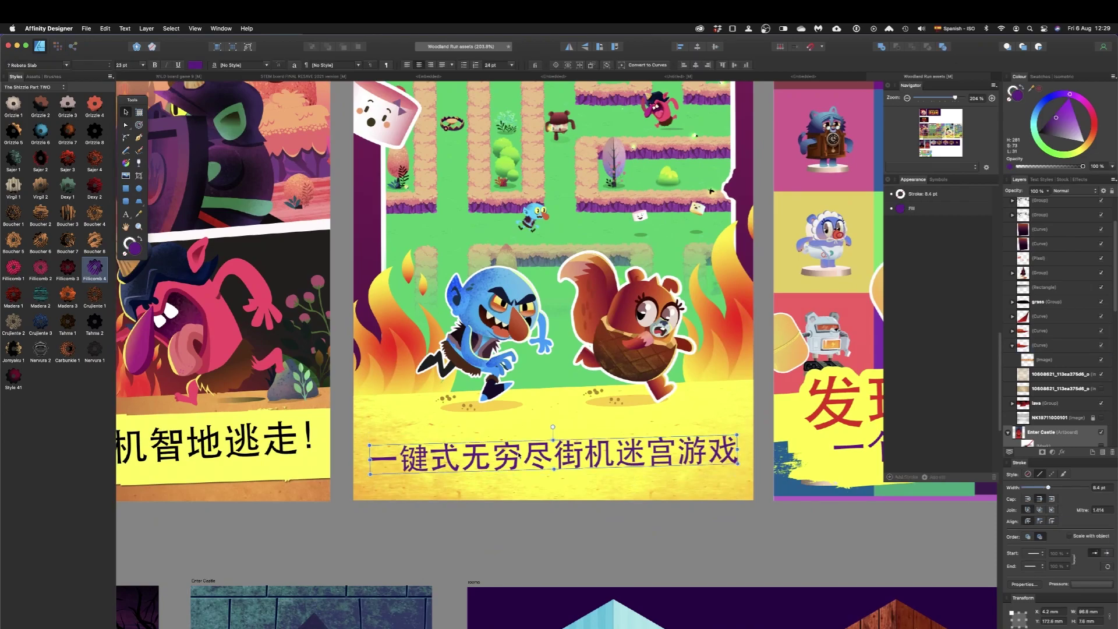
double_click(512, 457)
Select the head group of the bird character with pink glasses on the character grid artboard and show its layer structure.
scroll(279, 189, down, 10)
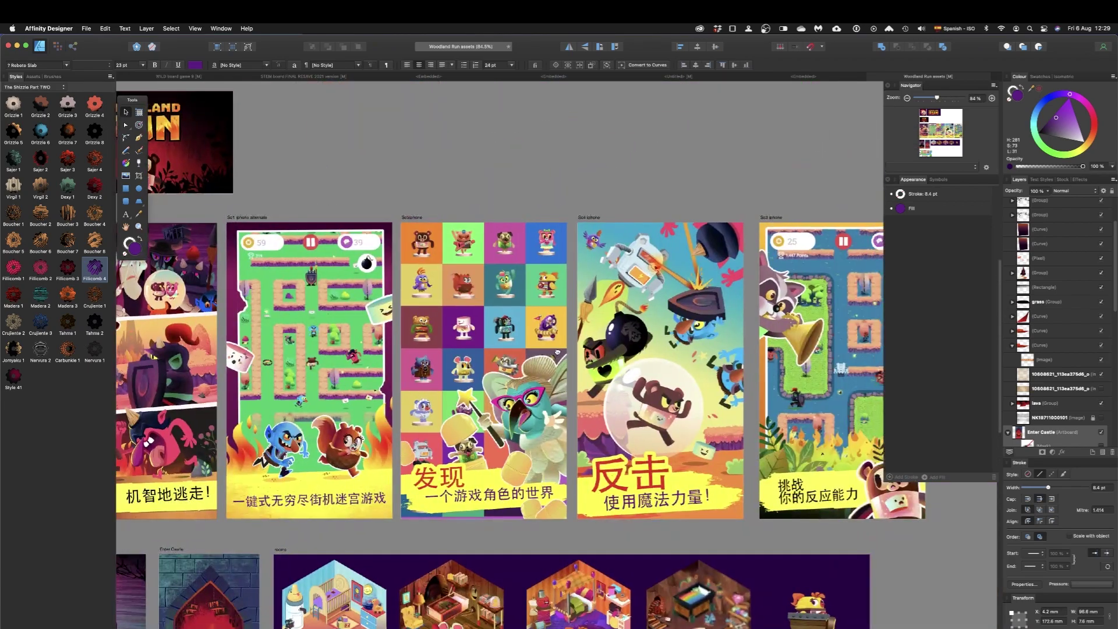
scroll(500, 350, down, 2)
scroll(501, 350, up, 4)
scroll(501, 350, left, 4)
scroll(696, 313, down, 1)
scroll(696, 313, up, 6)
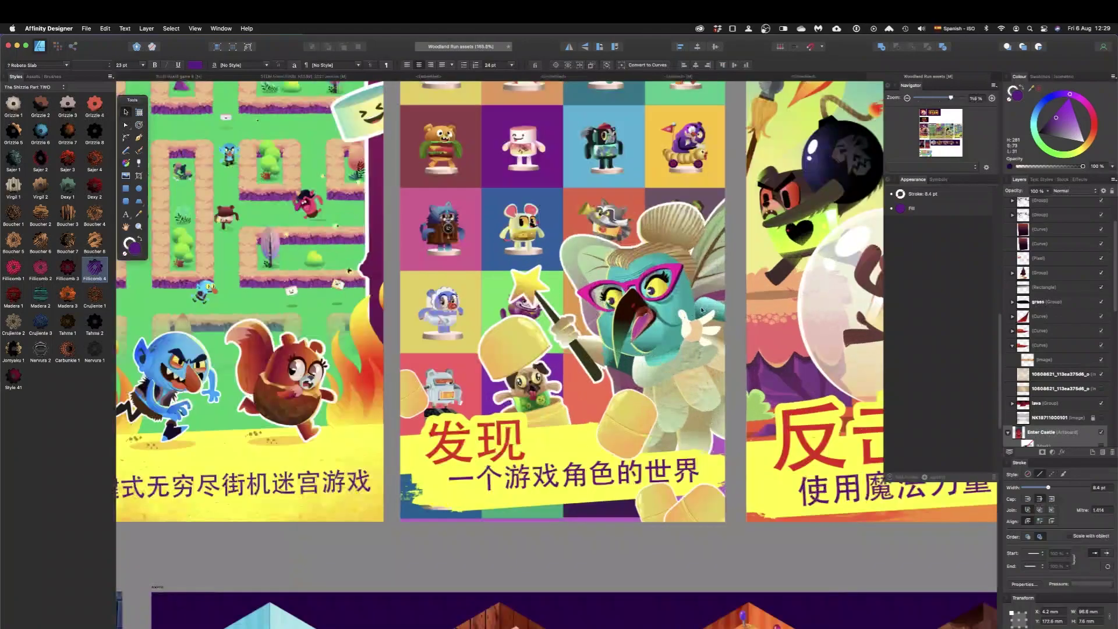
scroll(696, 313, up, 8)
scroll(679, 289, up, 1)
scroll(680, 289, down, 1)
click(670, 252)
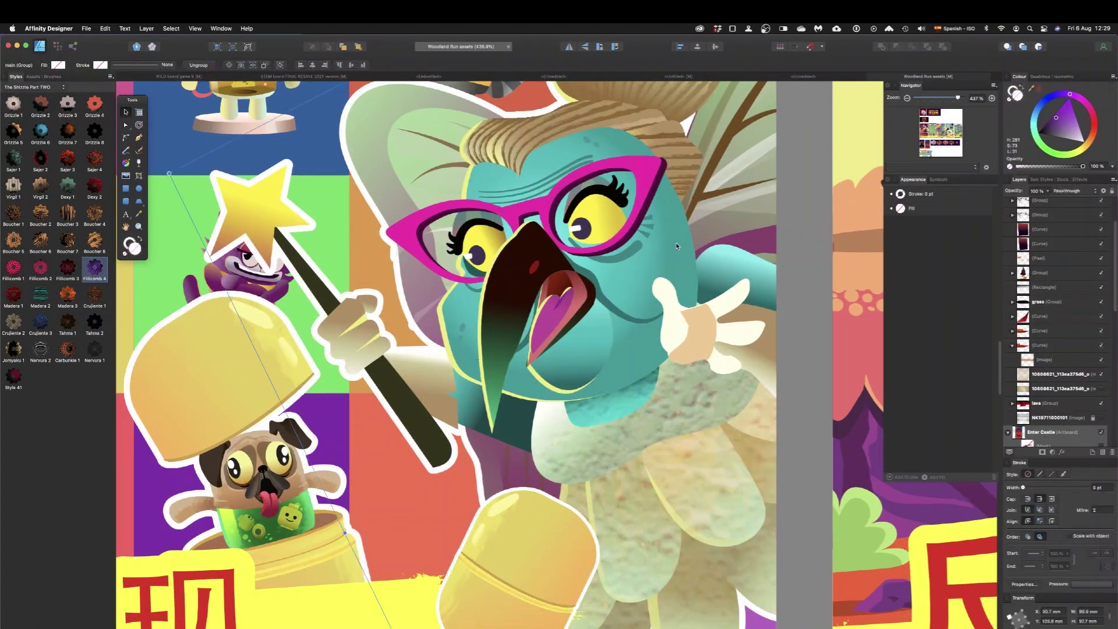
key(t)
scroll(679, 231, down, 3)
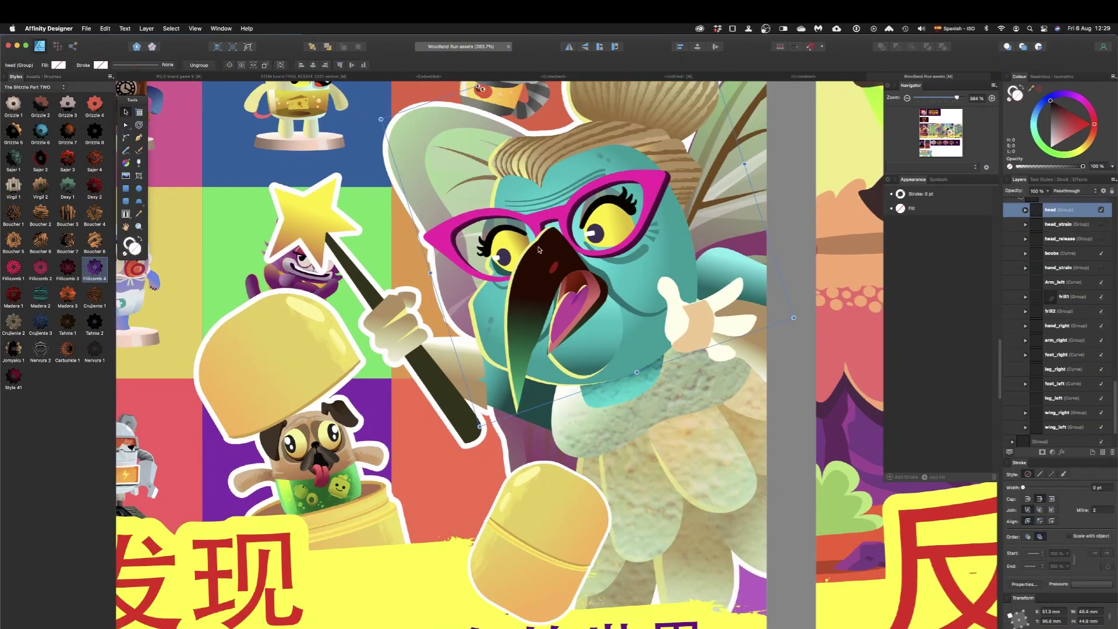
Hide the bird's head group and toggle the head_strain and head_release groups on and off to preview the alternative heads.
key(v)
click(636, 289)
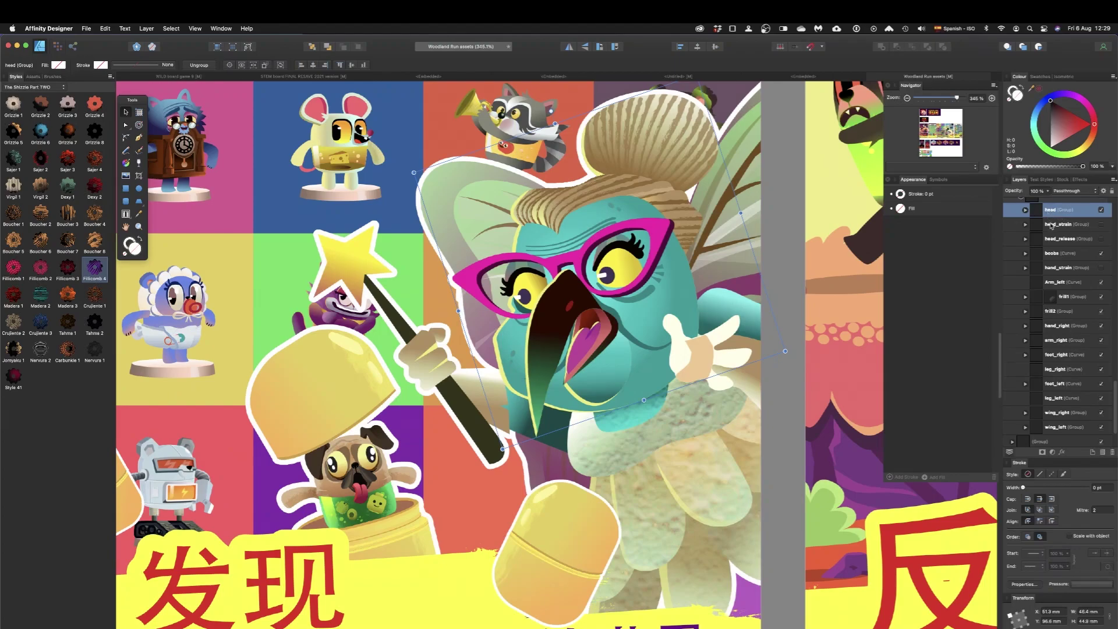
click(1102, 209)
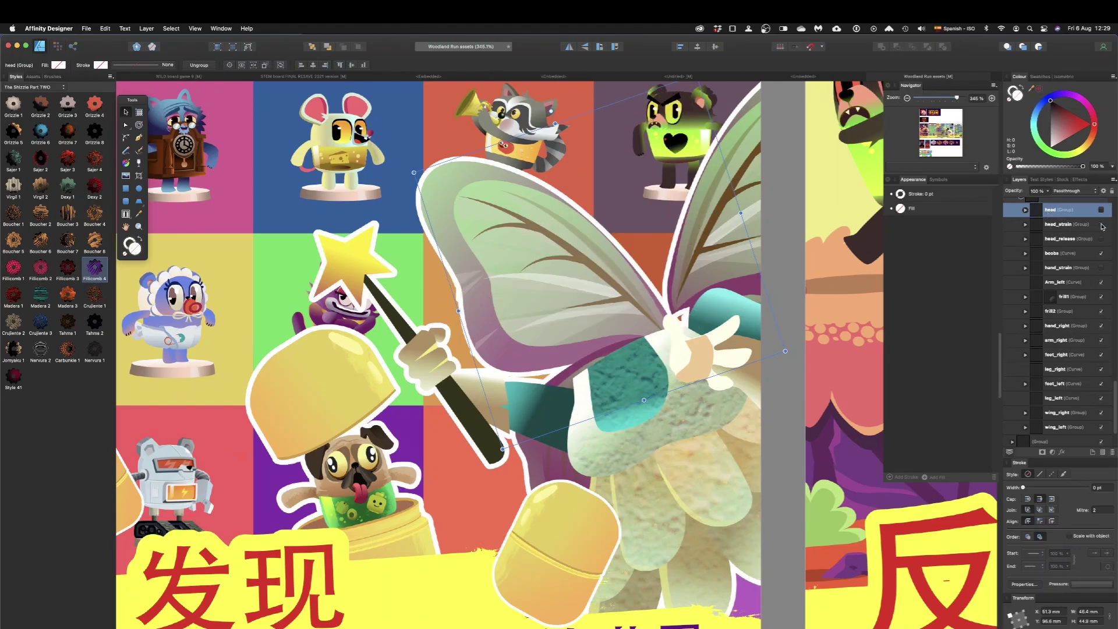
click(1102, 225)
click(1102, 225)
click(1102, 225)
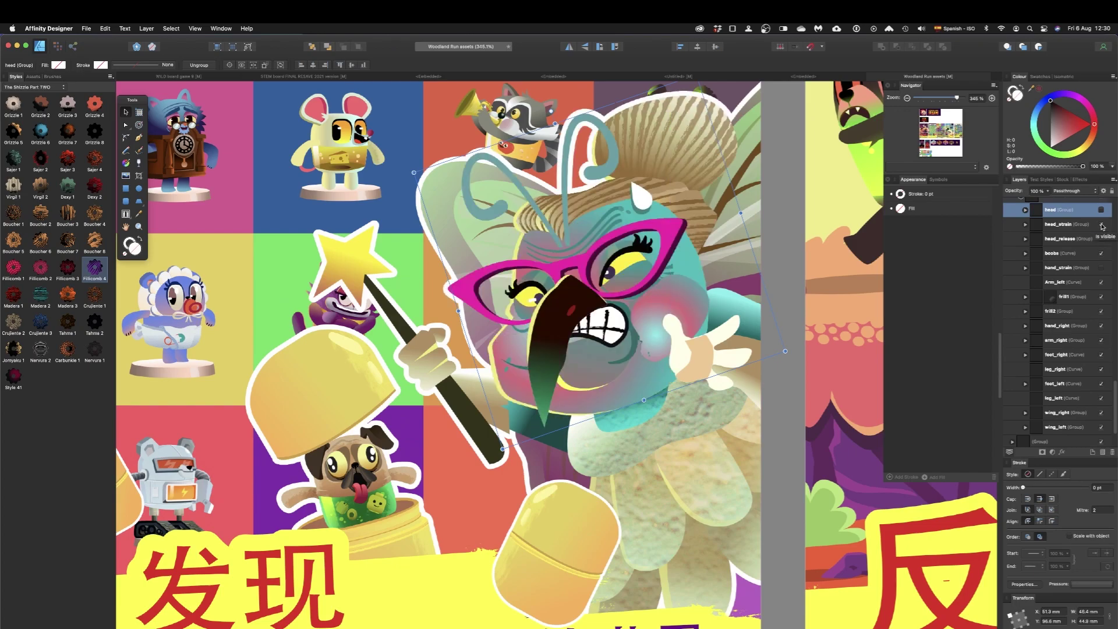
click(1102, 225)
click(1102, 239)
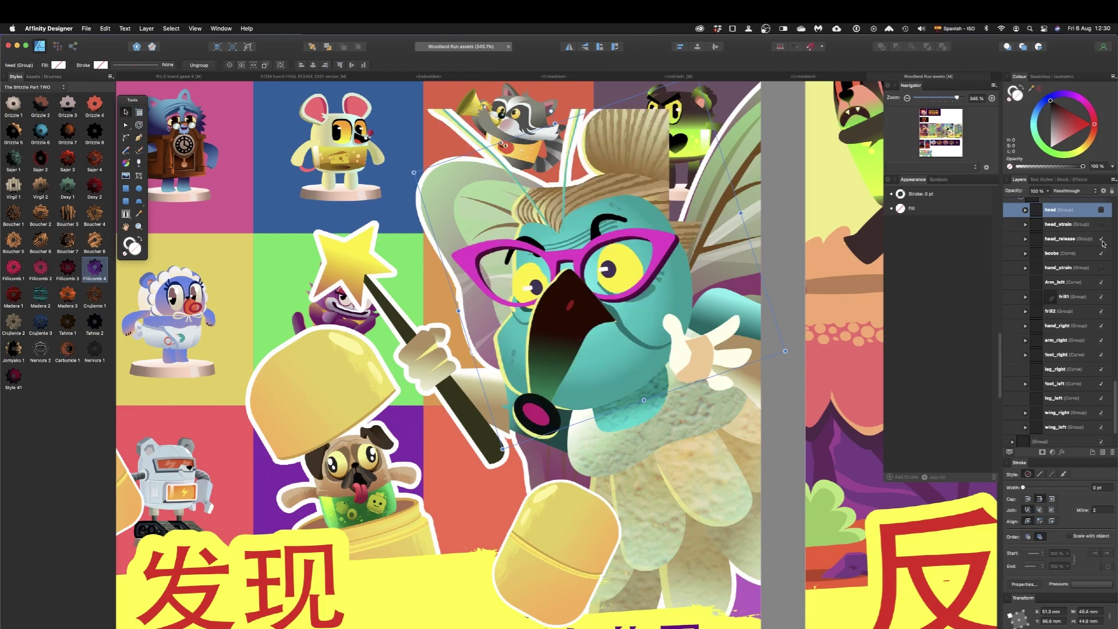
click(1102, 238)
Expand the bird's chest curve layer and view its nested sponge texture, then the chest curve itself, in isolation.
click(1102, 254)
click(1102, 254)
click(1028, 255)
click(1025, 254)
click(1073, 271)
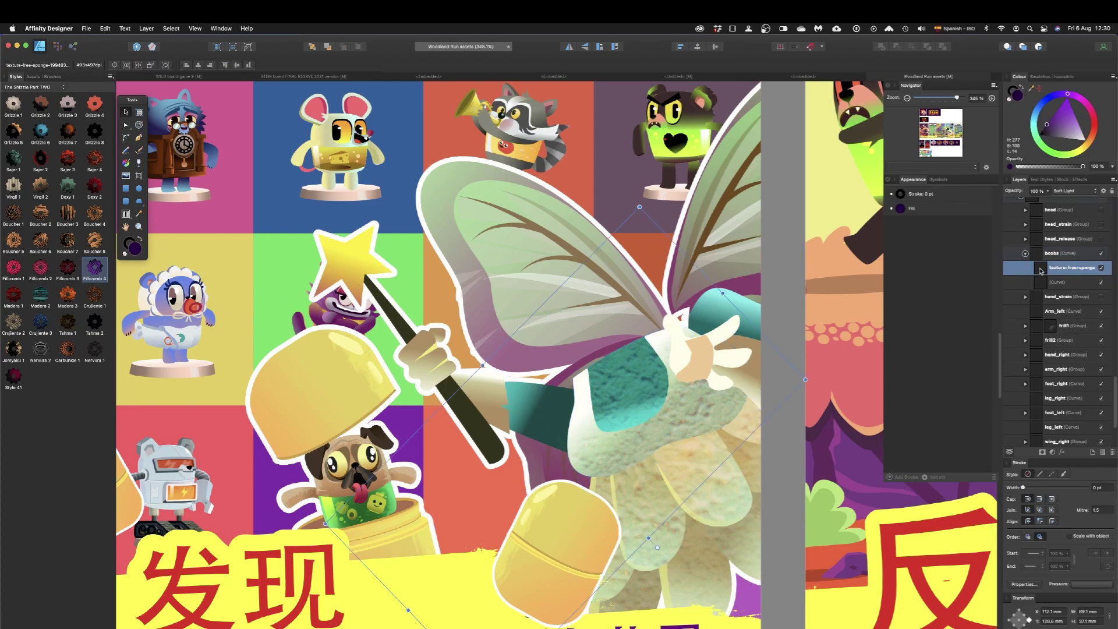
alt+click(1041, 271)
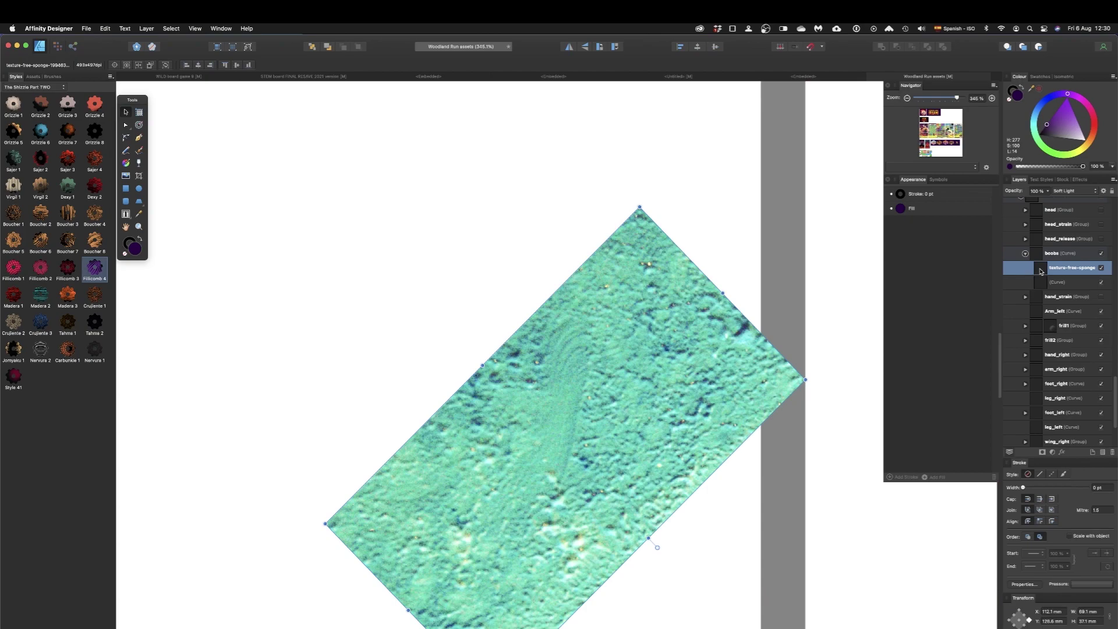
click(1049, 253)
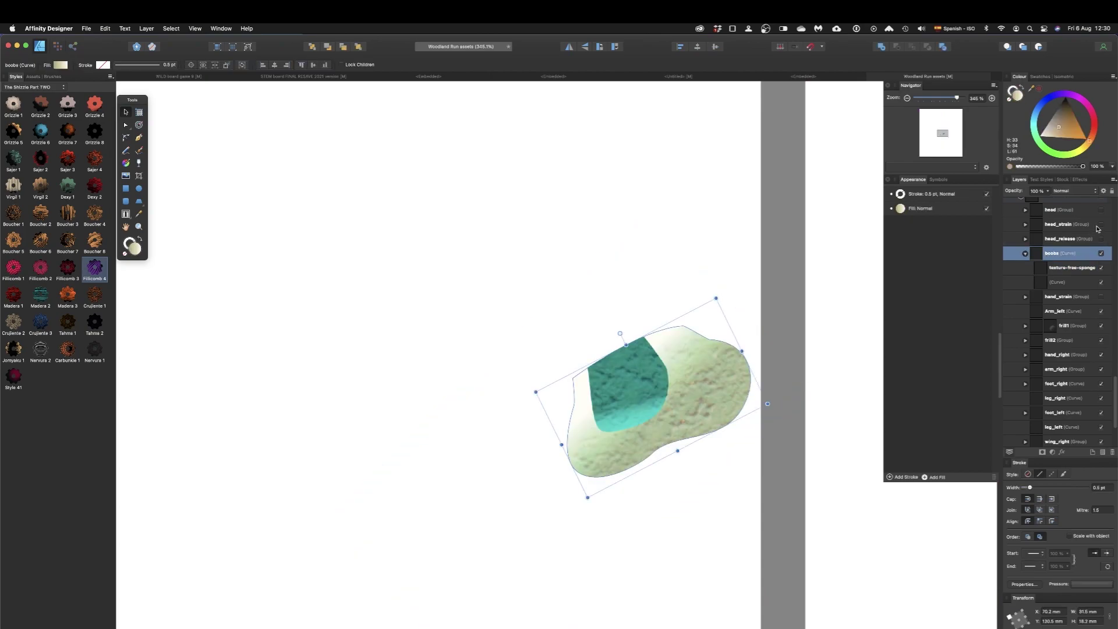
Make the bird's head group visible again and apply the Fillicomb 3 style to its chest curve.
scroll(1084, 219, up, 1)
click(1085, 219)
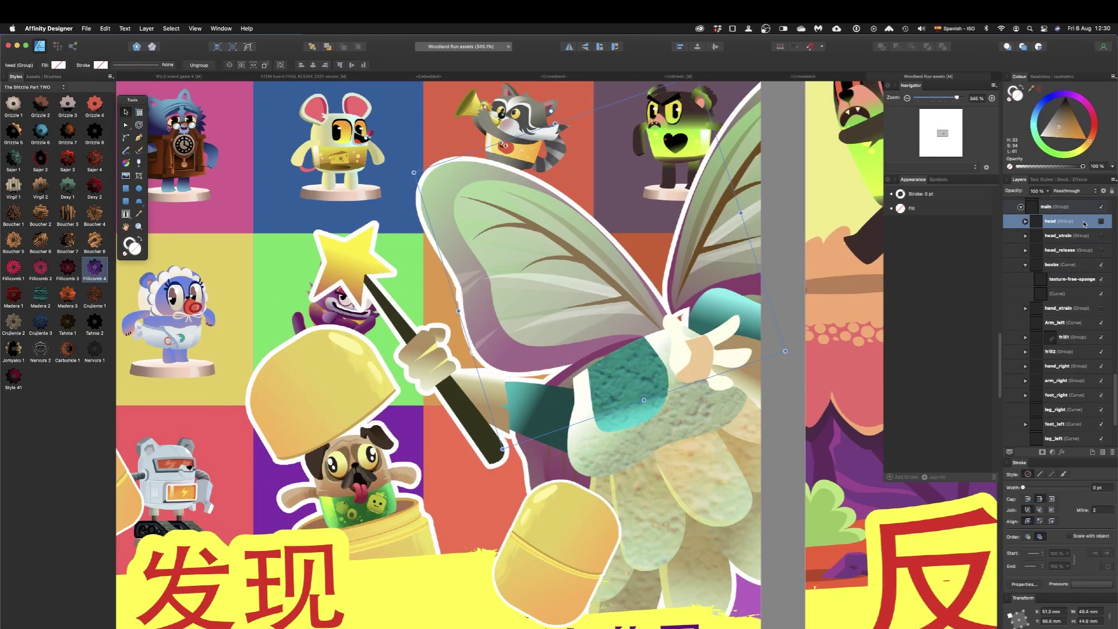
click(1101, 221)
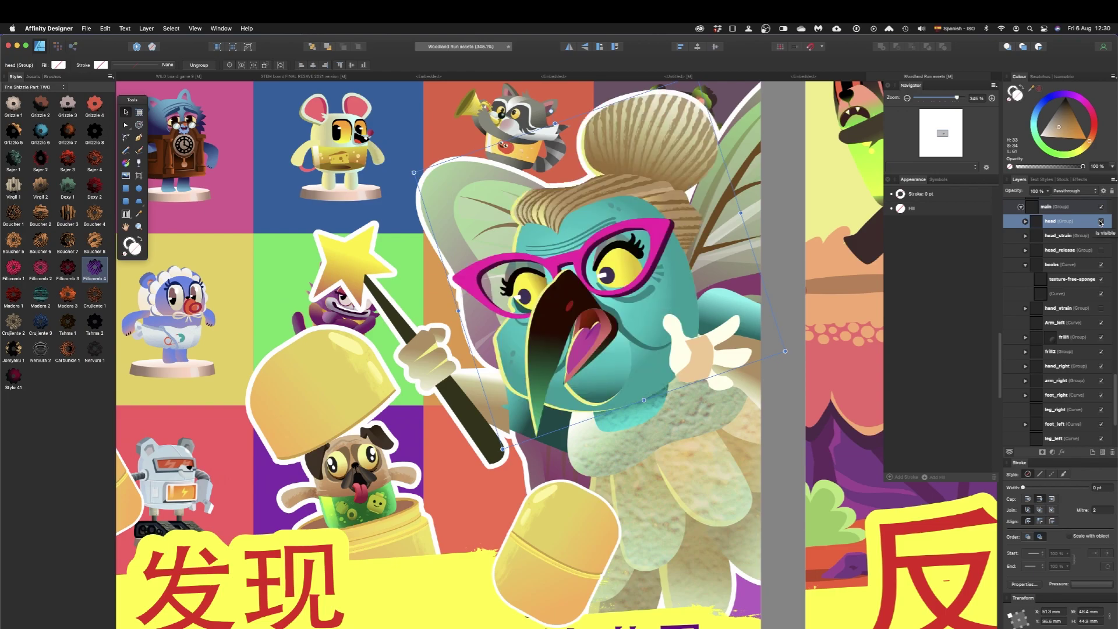
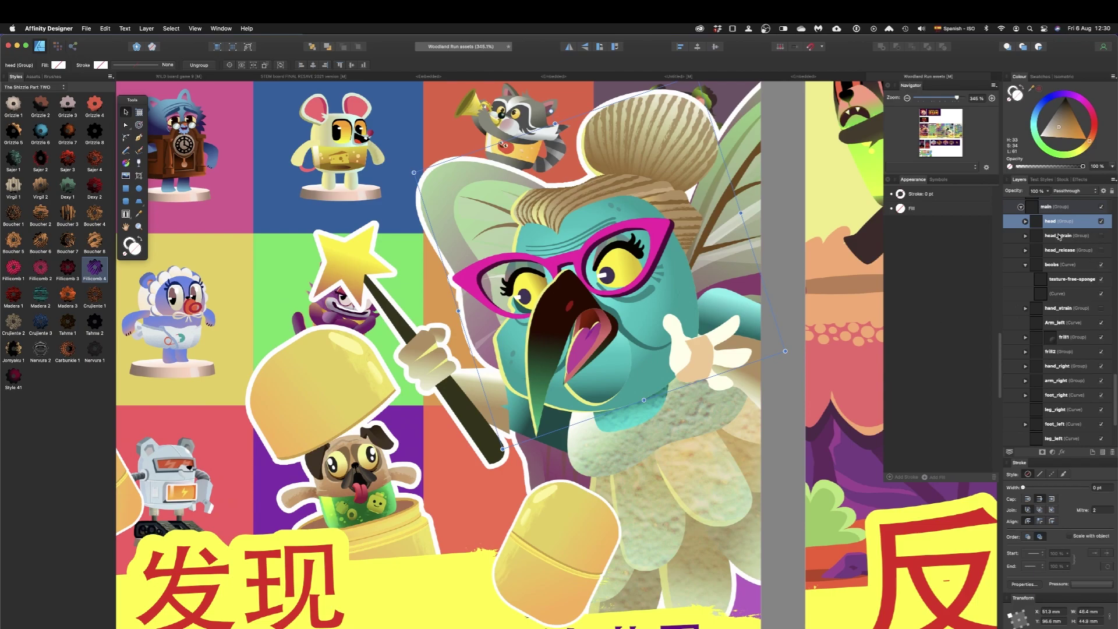
click(1055, 265)
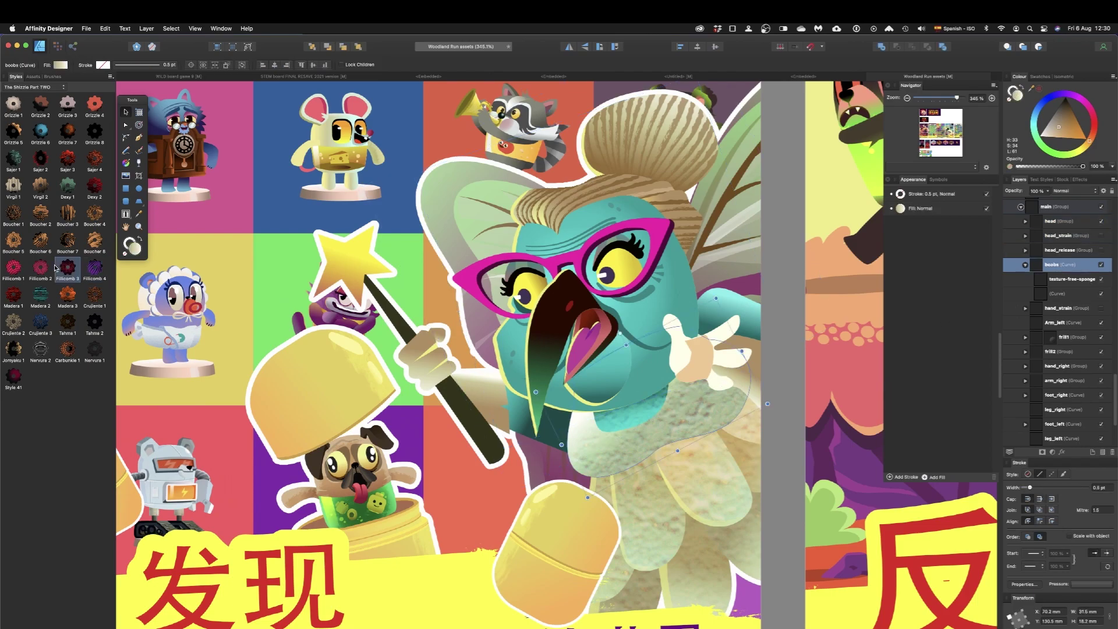
click(65, 269)
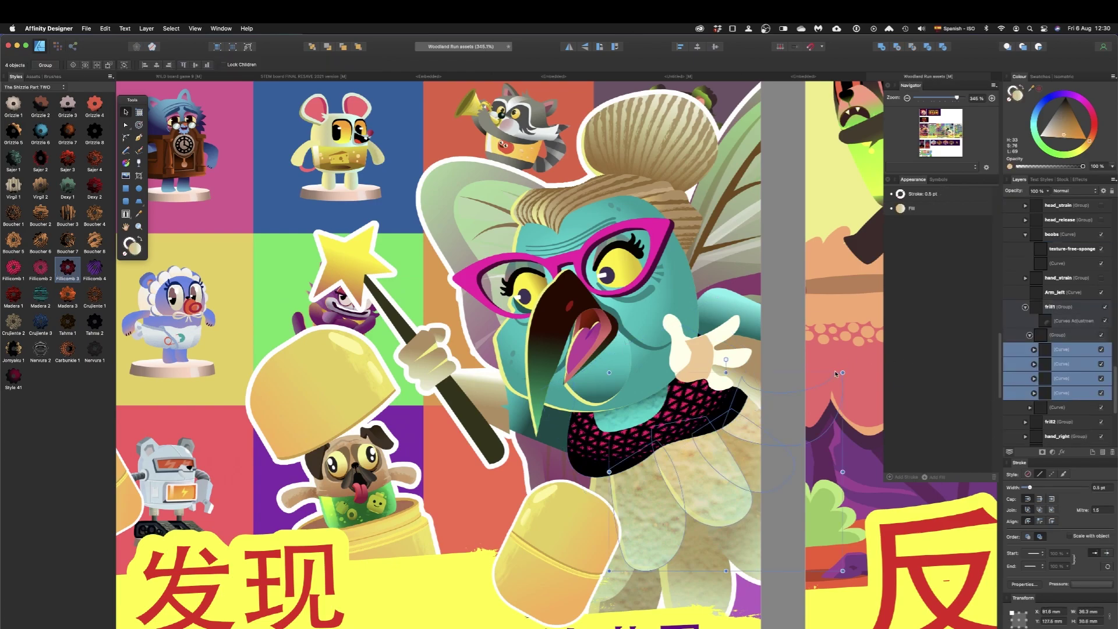
Apply the Fillicomb 3 style to the five feather curves in the frill1 group, comparing it with Fillicomb 4.
alt+click(1072, 407)
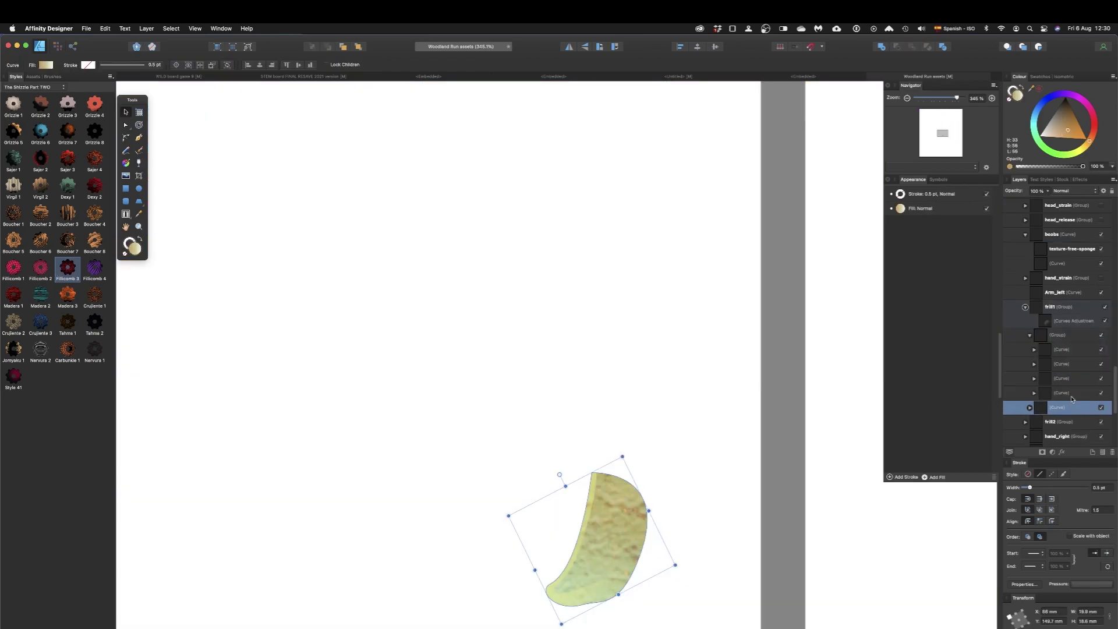
key(Escape)
shift+click(1069, 350)
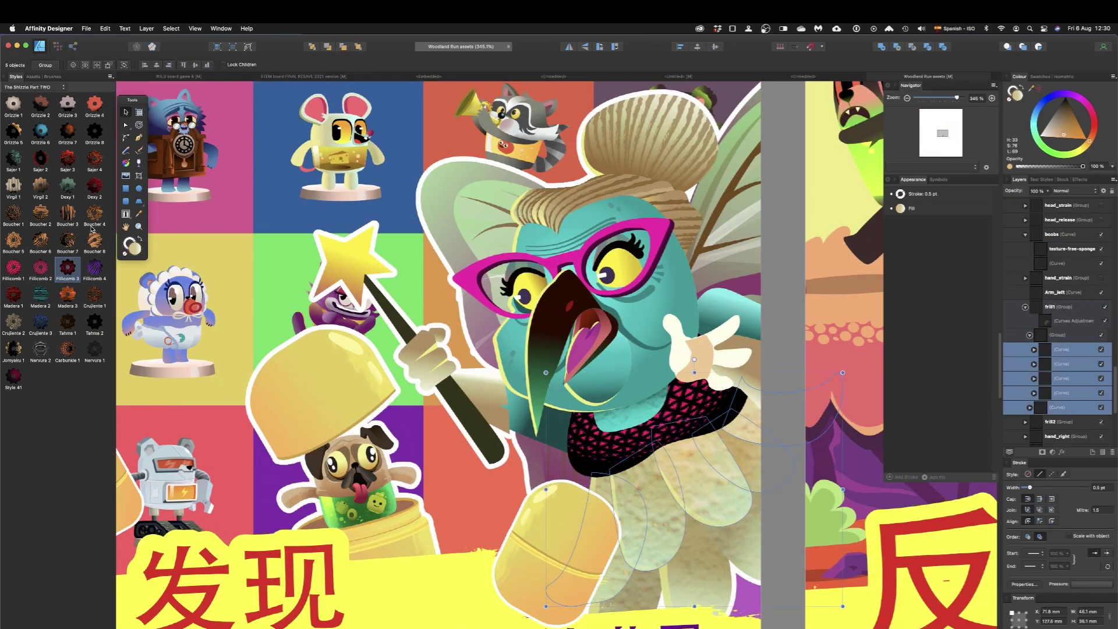
click(65, 271)
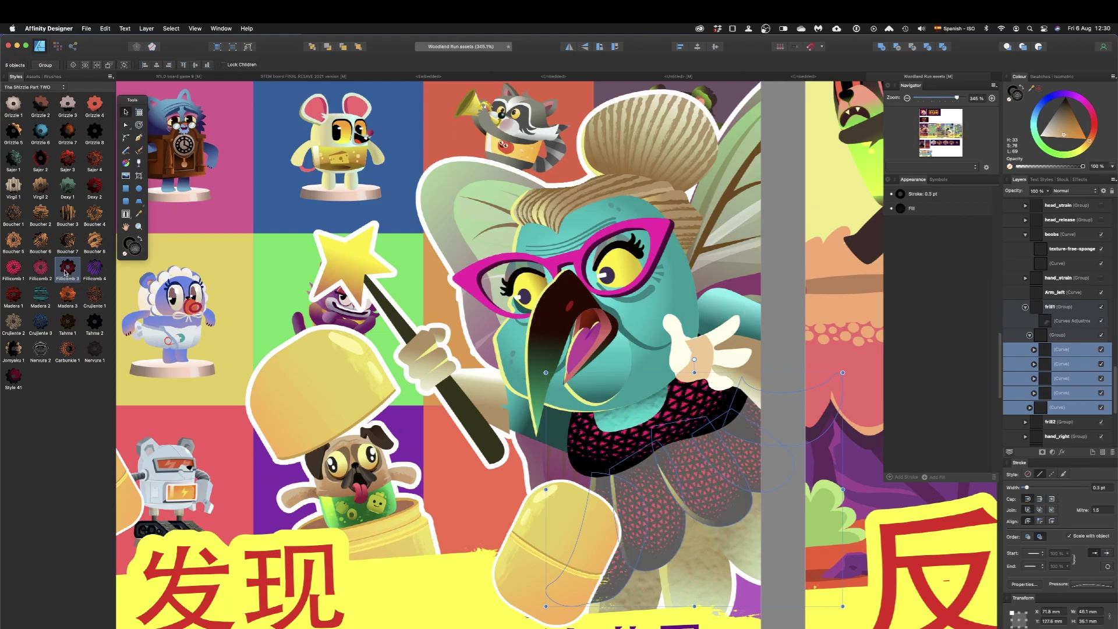
click(95, 269)
click(67, 268)
click(95, 267)
click(68, 269)
click(1059, 336)
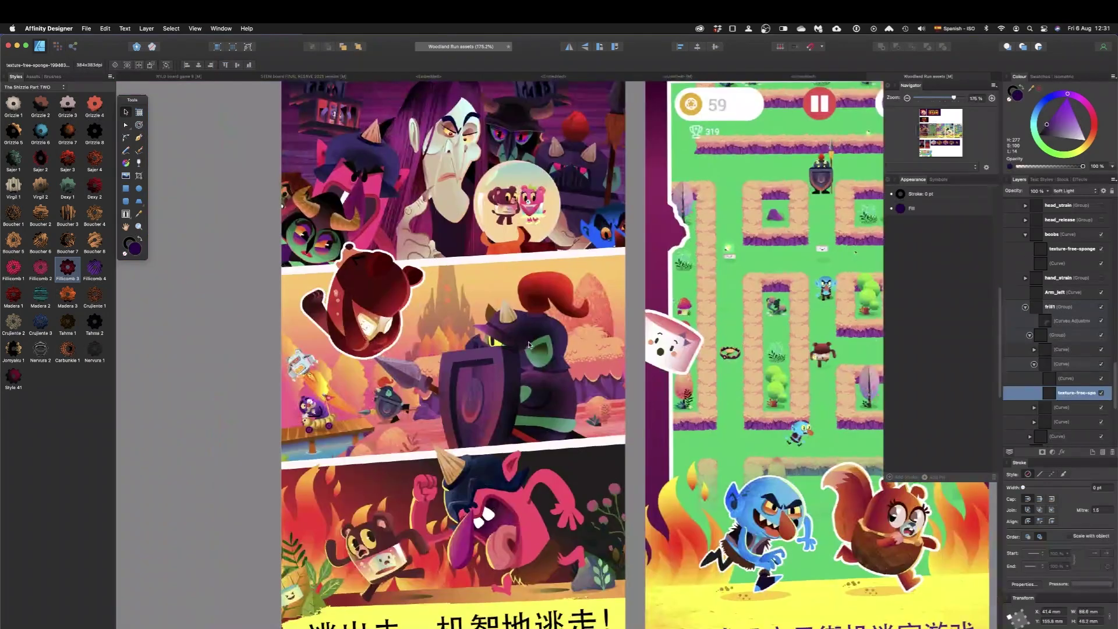
Locate the knight's overlay pixel texture in the layer stack, nudge it slightly on the artwork, and delete it.
scroll(529, 344, up, 5)
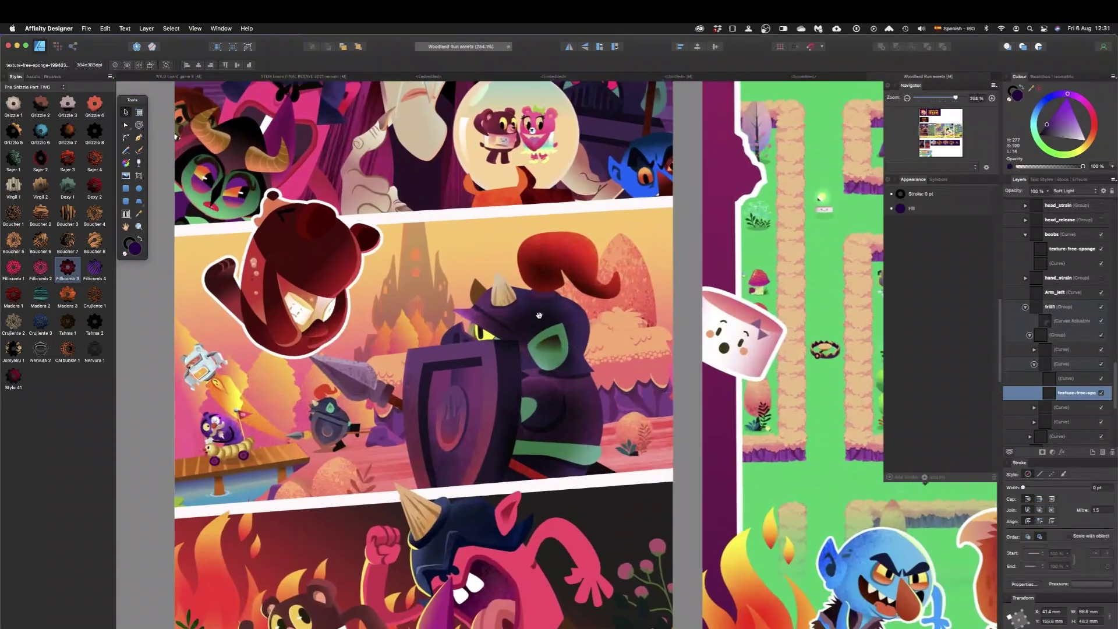
drag(540, 315, 586, 324)
right_click(620, 328)
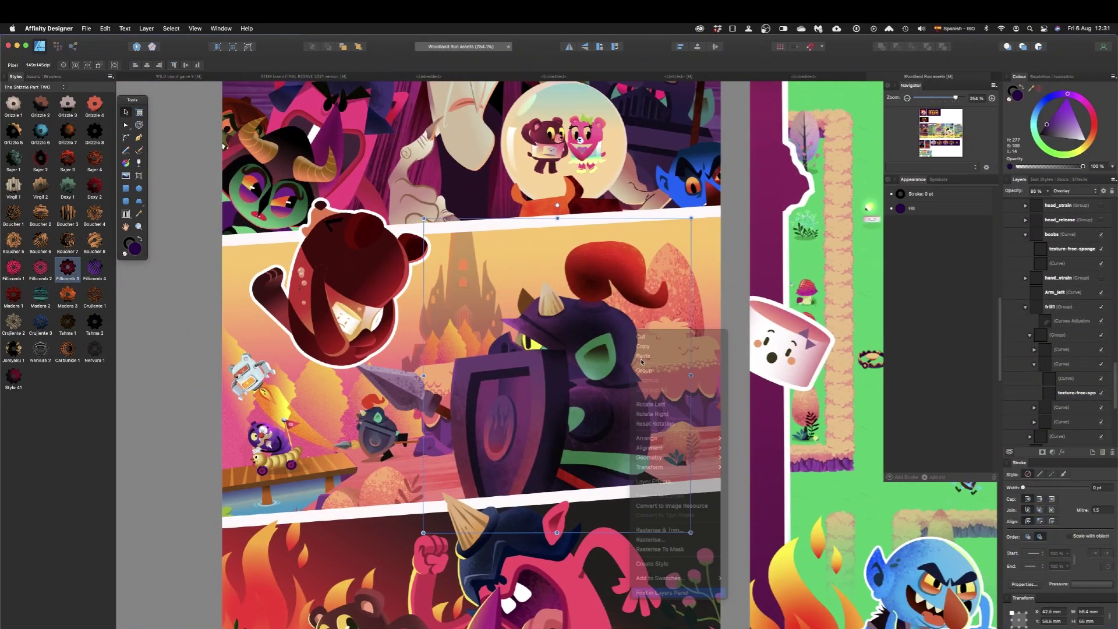
click(670, 591)
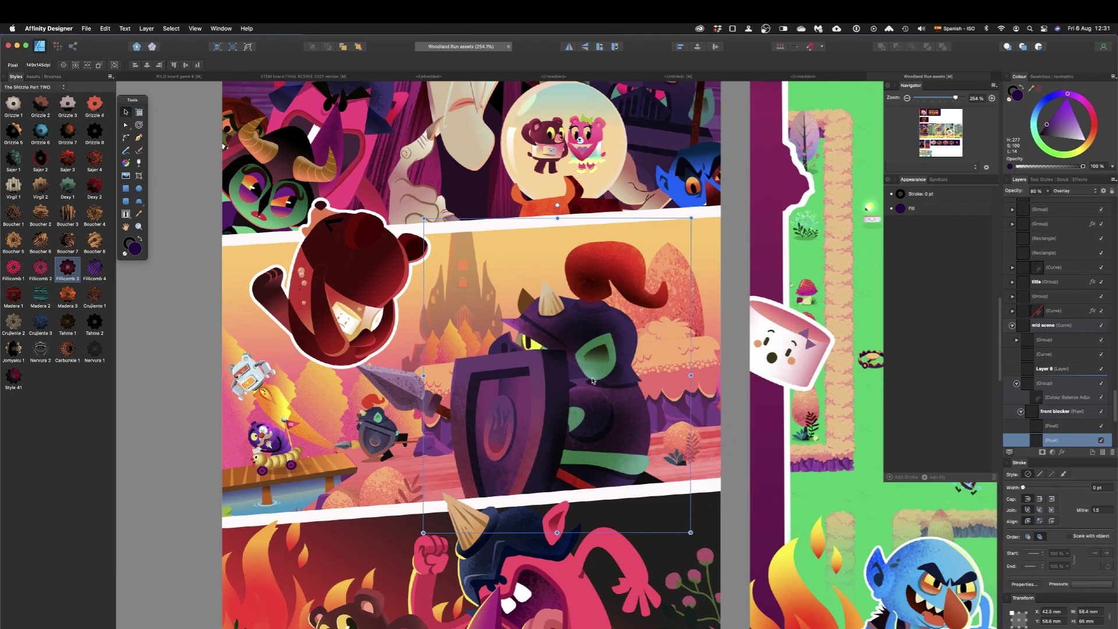
drag(587, 375, 585, 383)
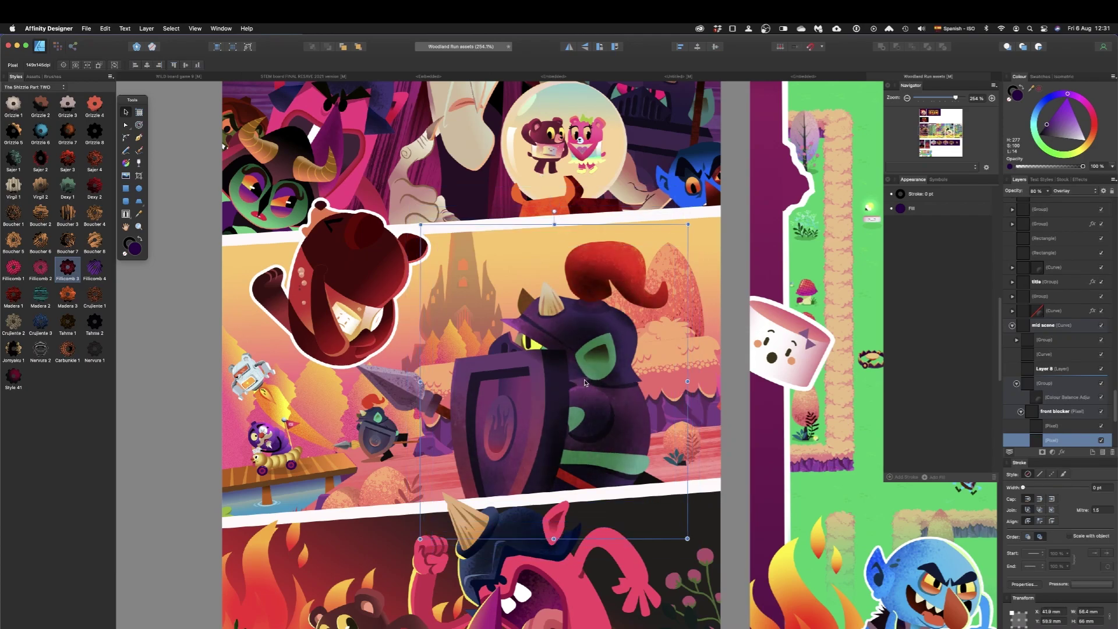
key(Delete)
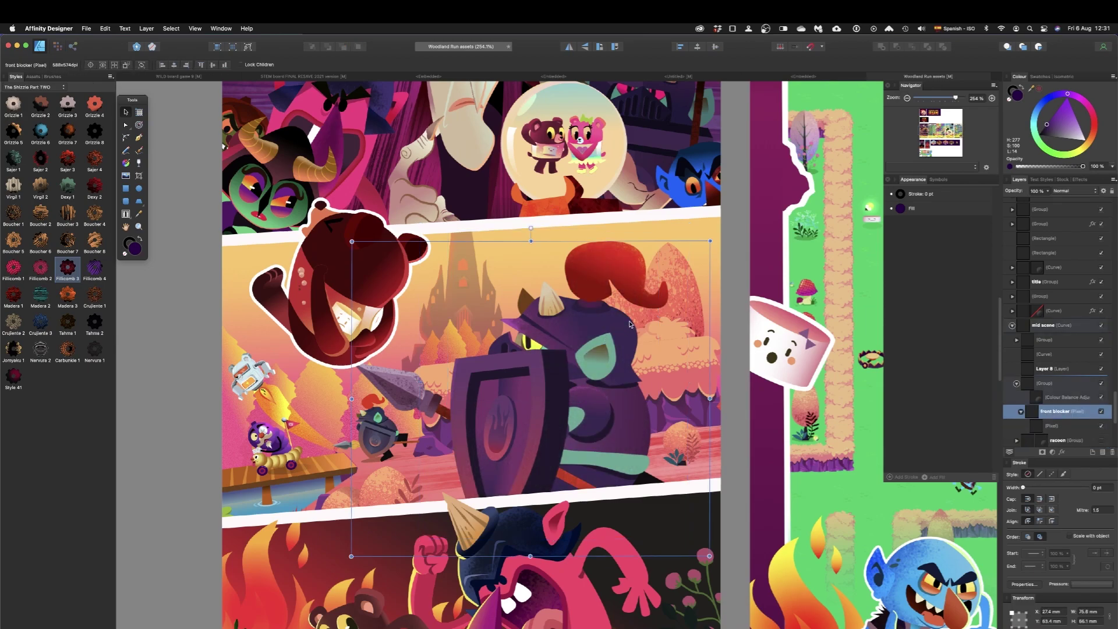
Find the pink ogre's helmet curve in the layer stack, expand its nested layers and select the inner curve.
scroll(524, 350, down, 5)
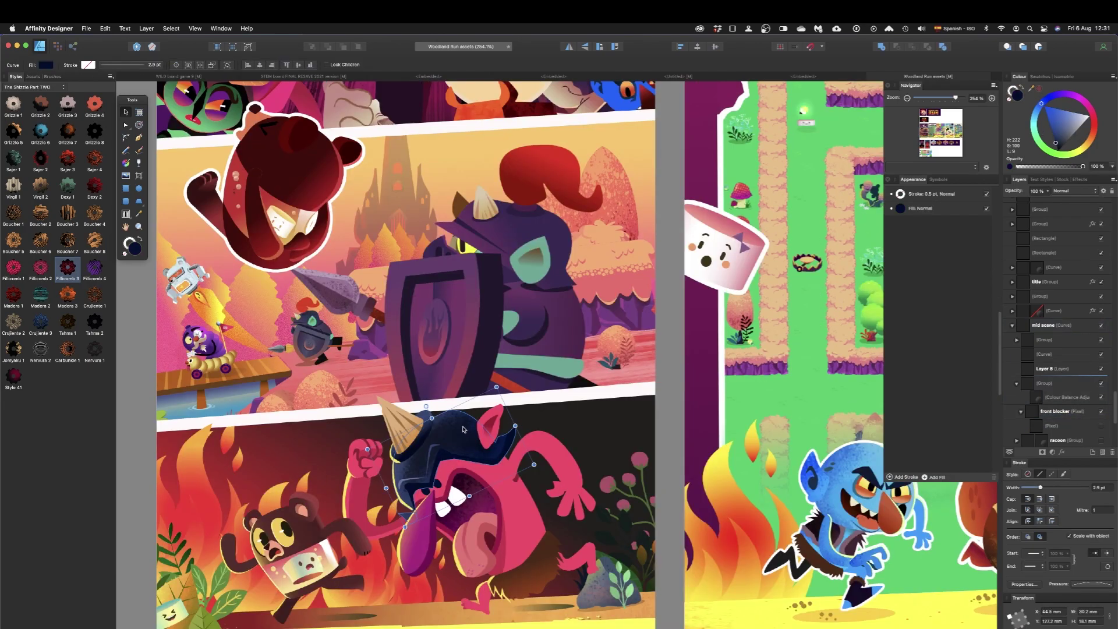
right_click(461, 424)
key(Escape)
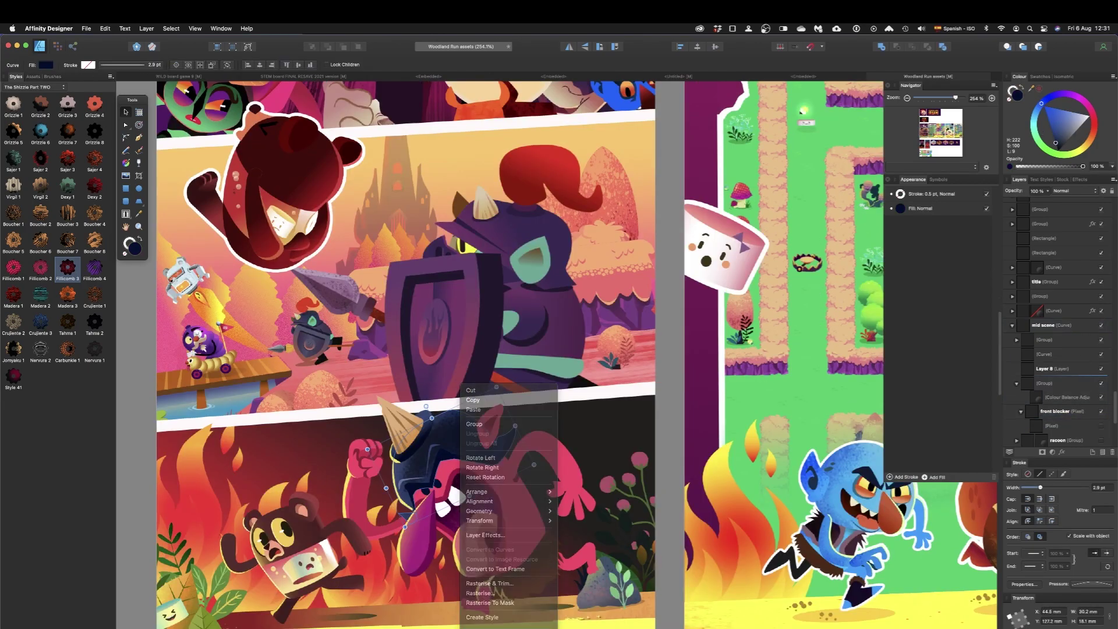
click(1038, 267)
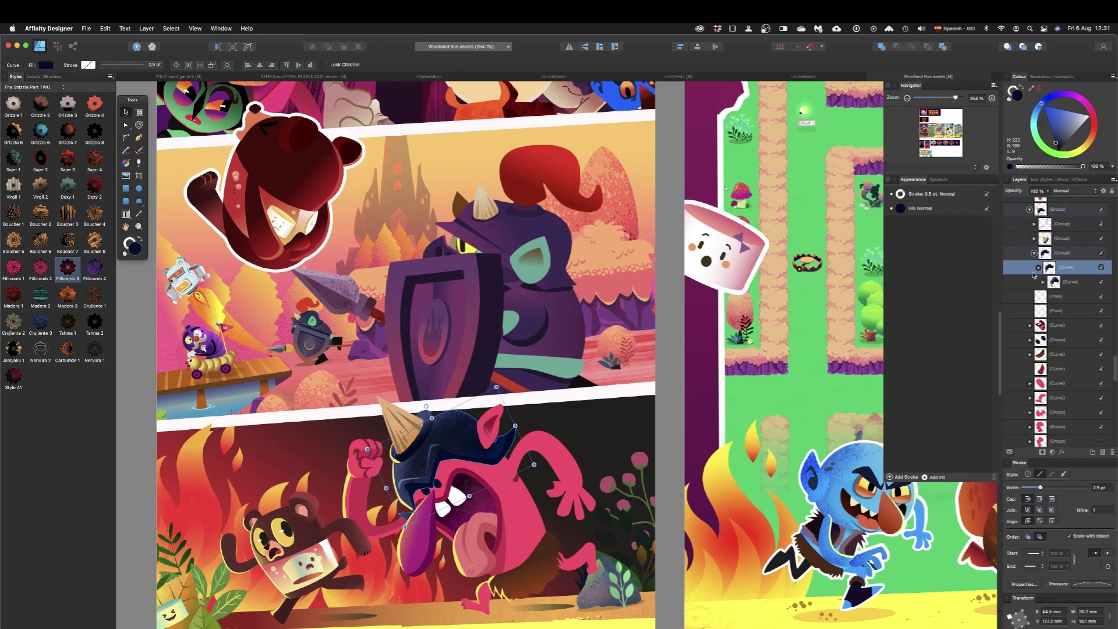
click(1043, 283)
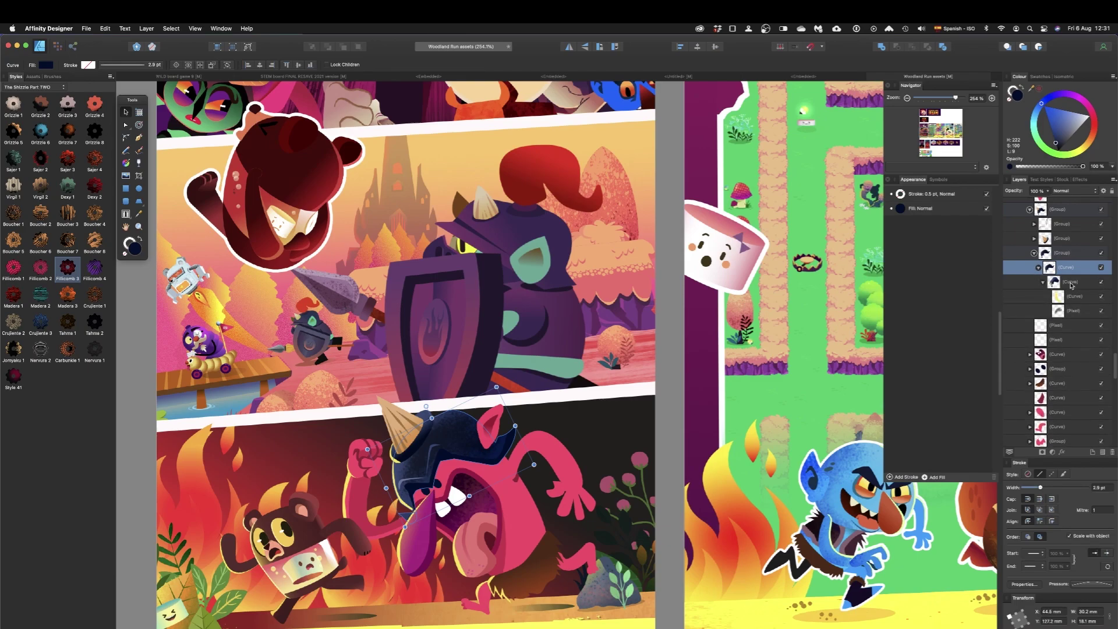
click(1070, 283)
click(1075, 297)
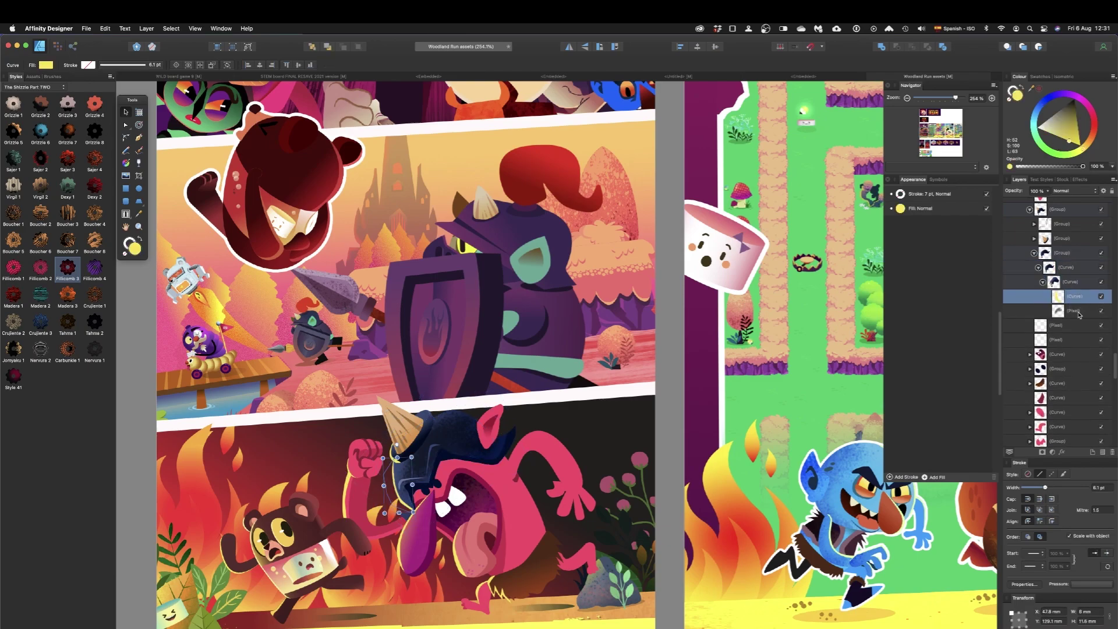
click(1074, 284)
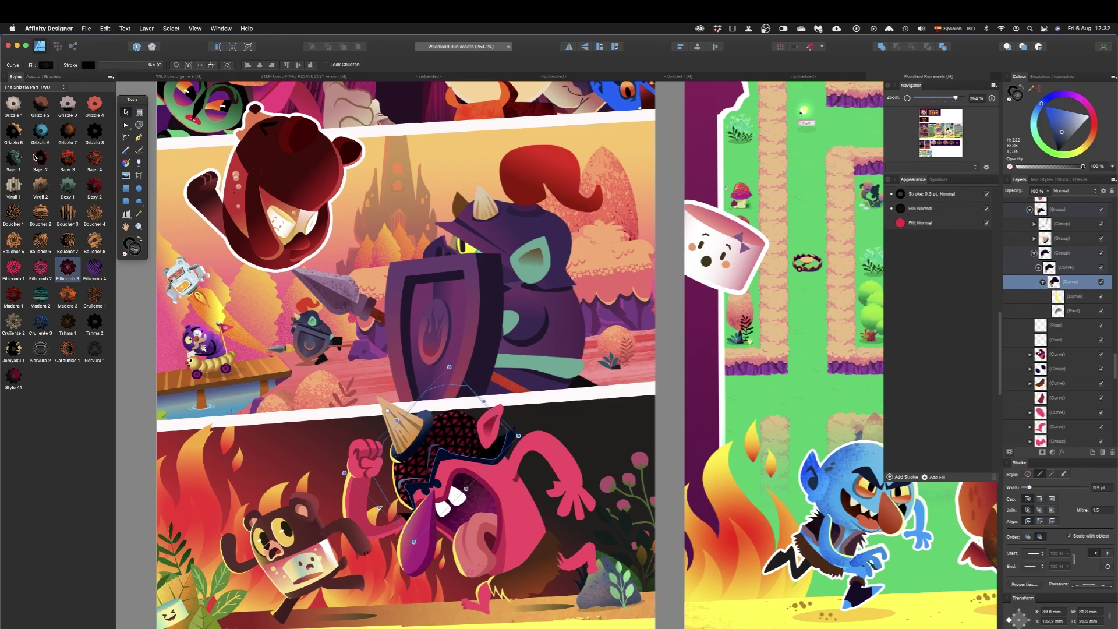
Try the Grizzle 6 and Grizzle 3 styles on the ogre's inner helmet curve and finish with Grizzle 7.
click(39, 135)
scroll(402, 583, up, 3)
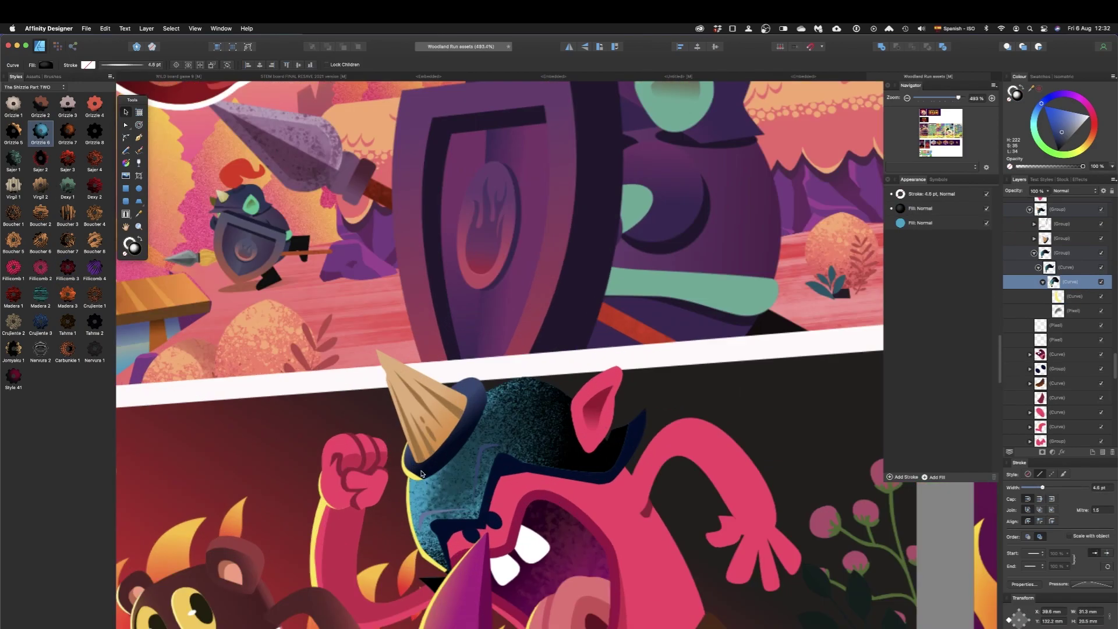
scroll(402, 583, up, 3)
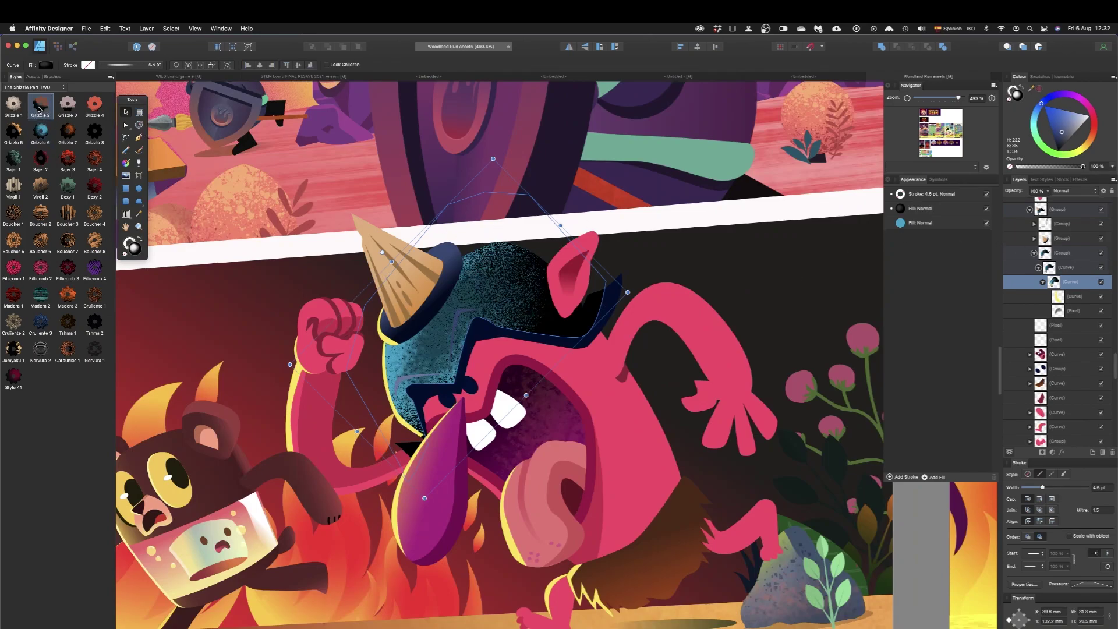
click(68, 105)
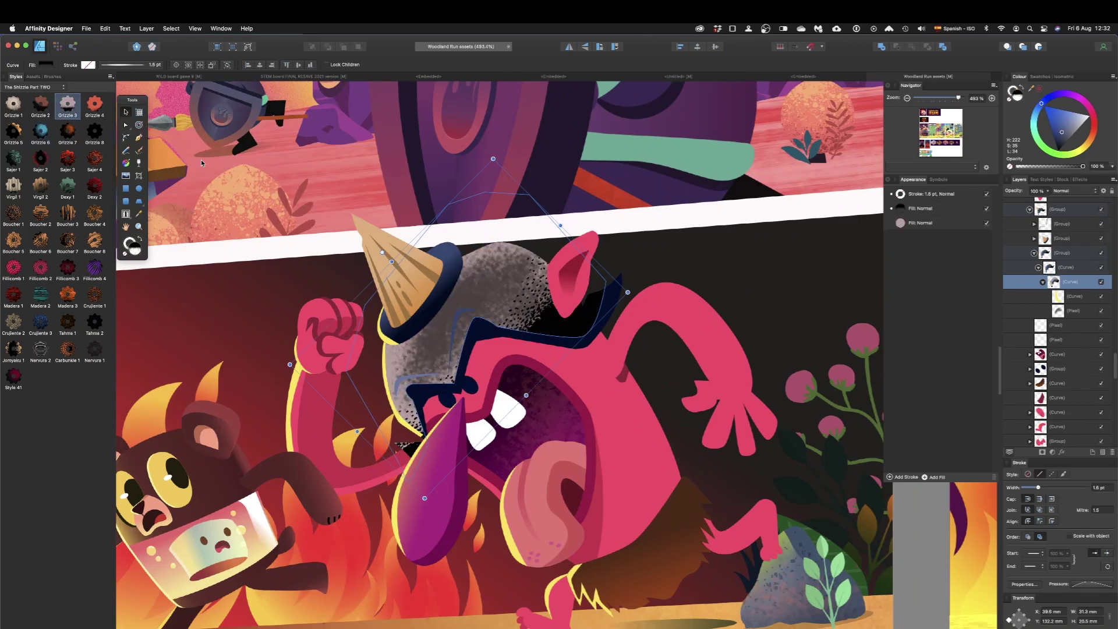
click(62, 135)
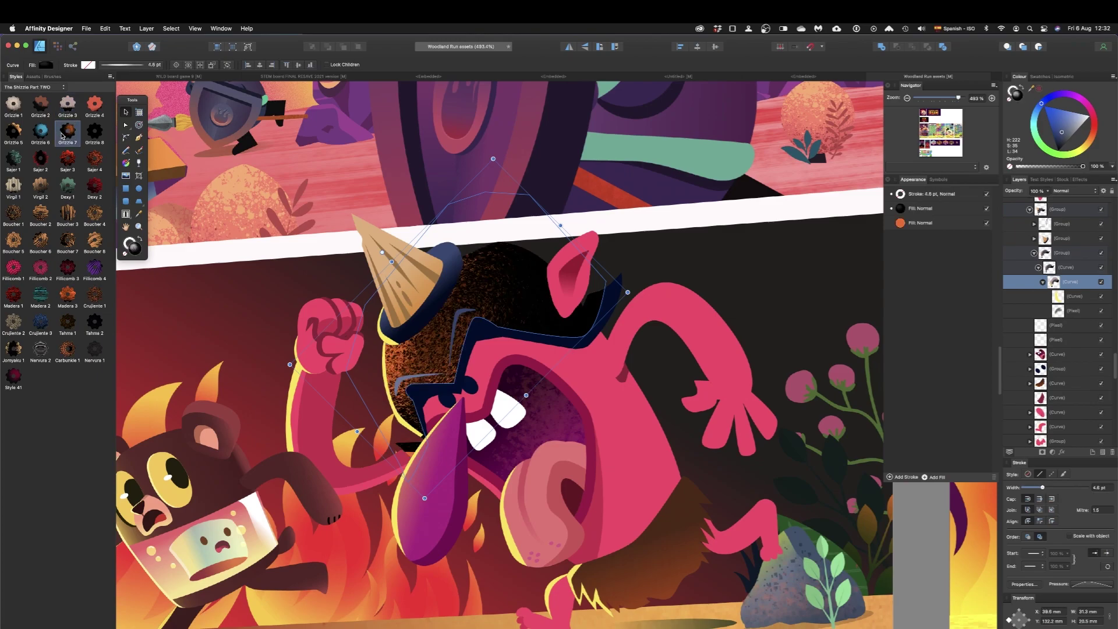
Apply the Boucher 3 style to the ogre's brown fur skirt curve and adjust its texture fill with the Fill tool.
scroll(619, 361, down, 3)
click(648, 495)
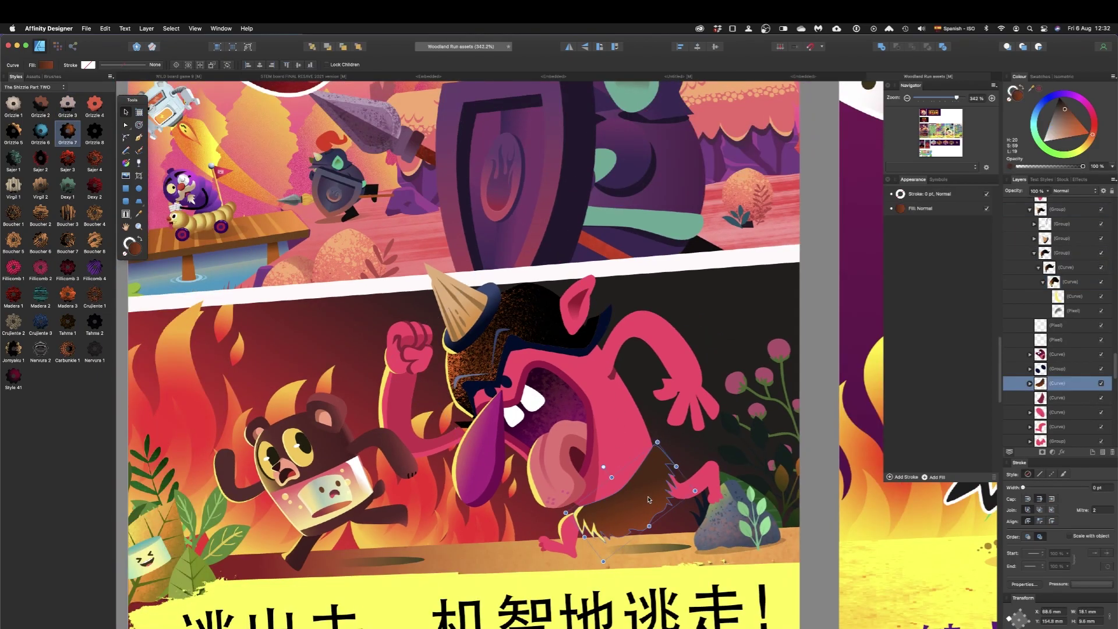
click(68, 218)
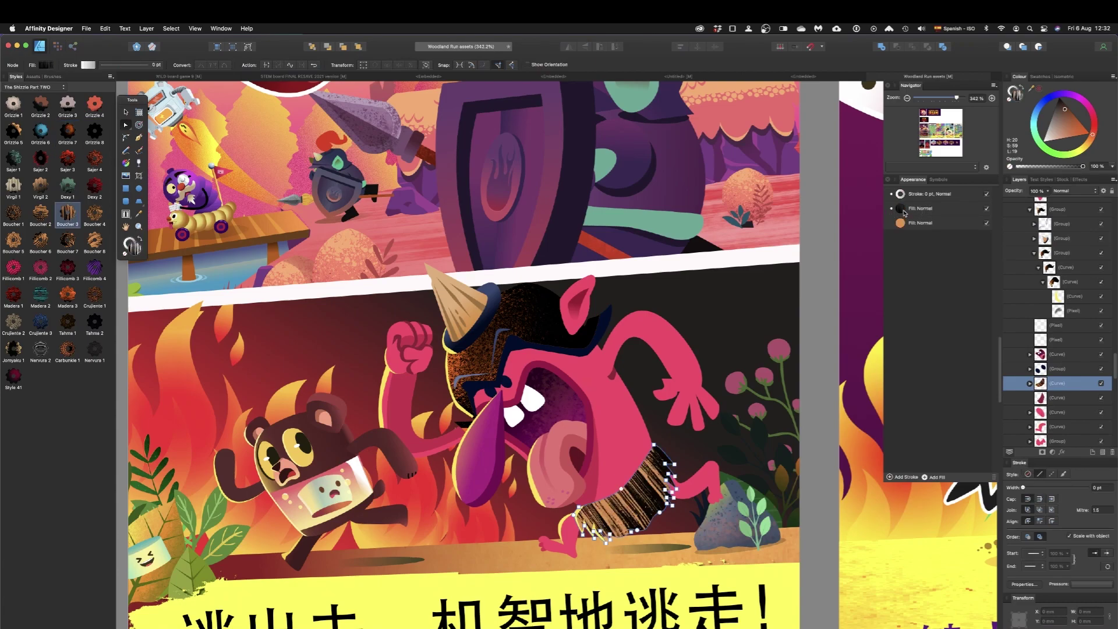
key(g)
drag(725, 487, 701, 429)
scroll(701, 429, down, 2)
drag(839, 175, 458, 550)
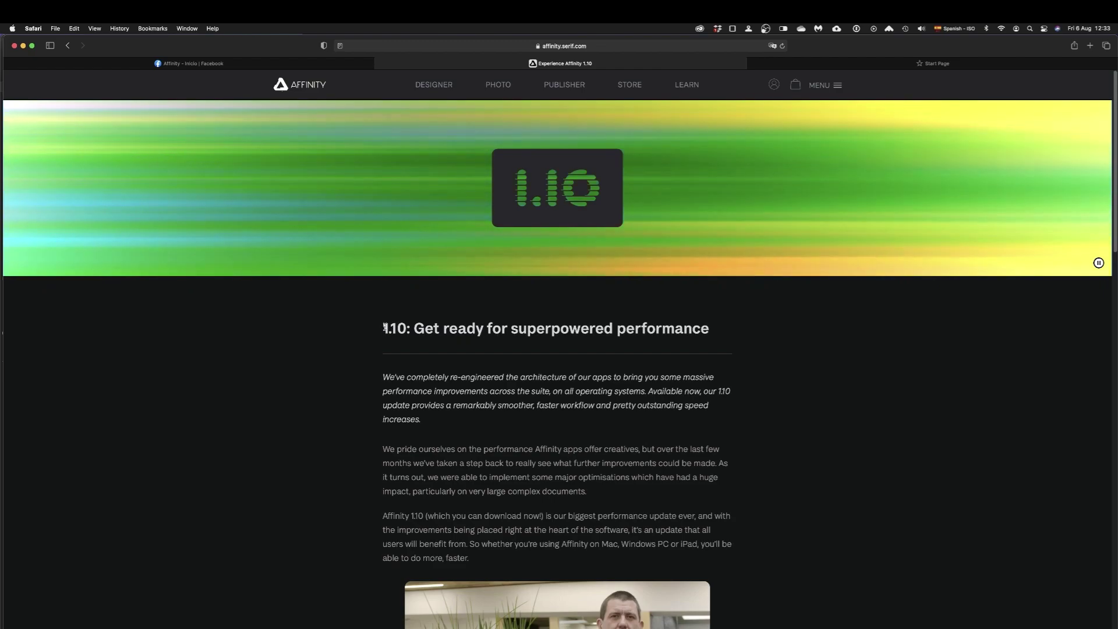
Review the Affinity 1.10 announcement page, highlighting "superpowered performance" in its heading and reading through the Publisher, Designer and Photo sections.
scroll(396, 335, down, 8)
scroll(402, 338, up, 6)
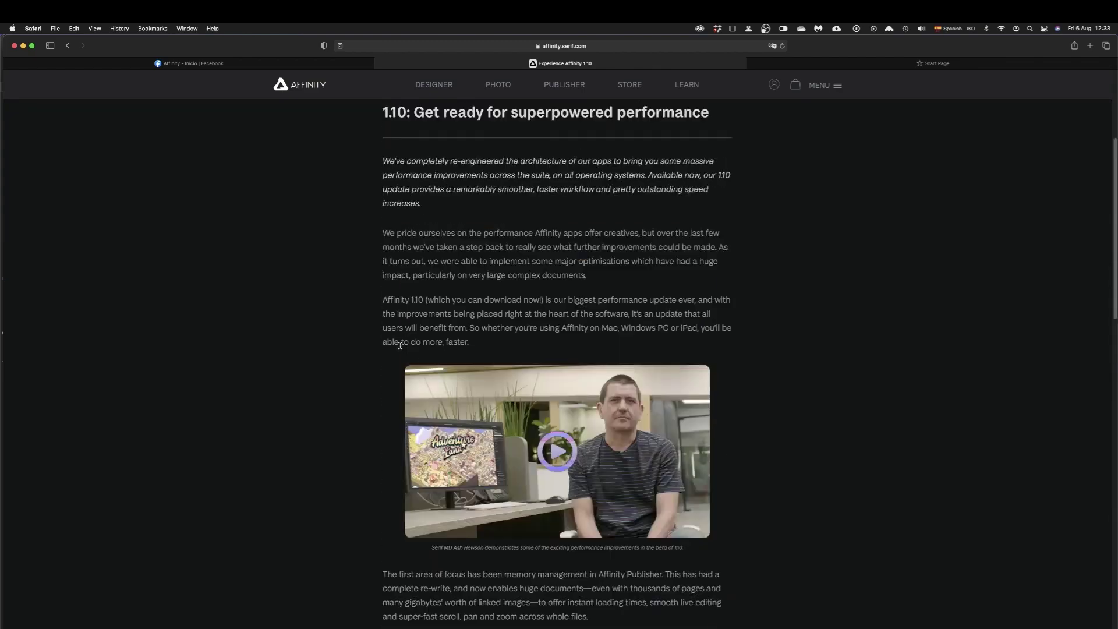
drag(511, 254, 708, 254)
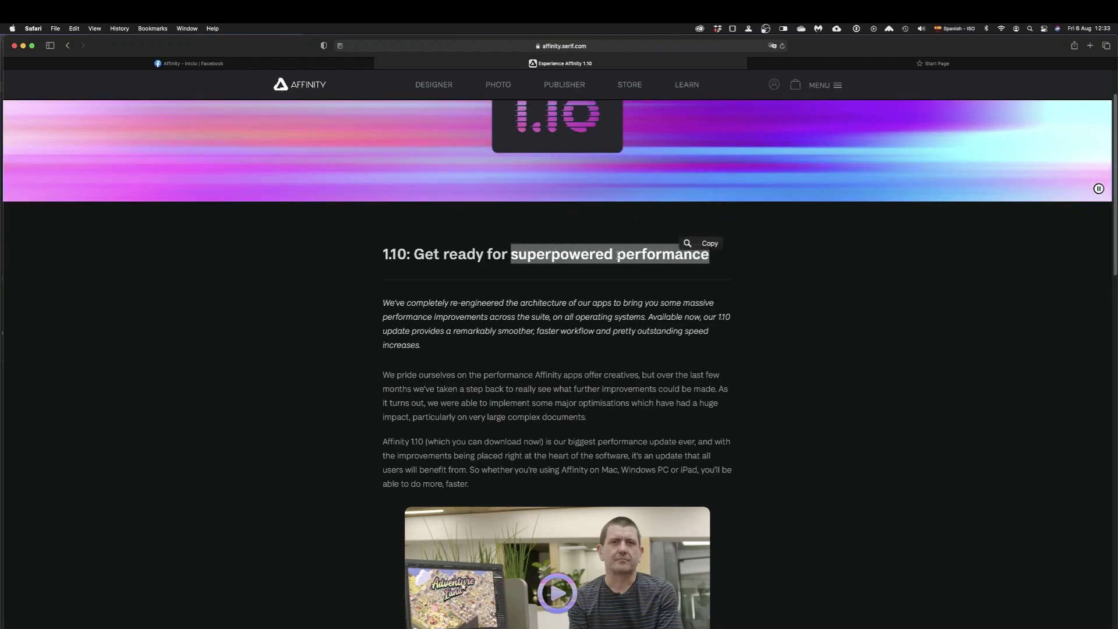
scroll(437, 275, down, 10)
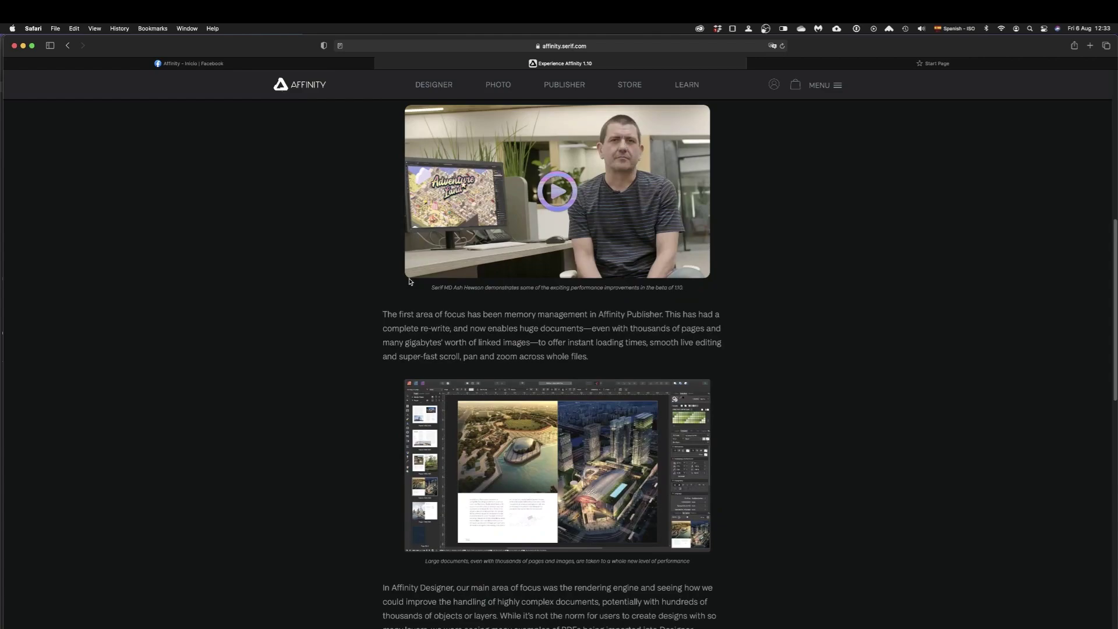
scroll(410, 281, down, 9)
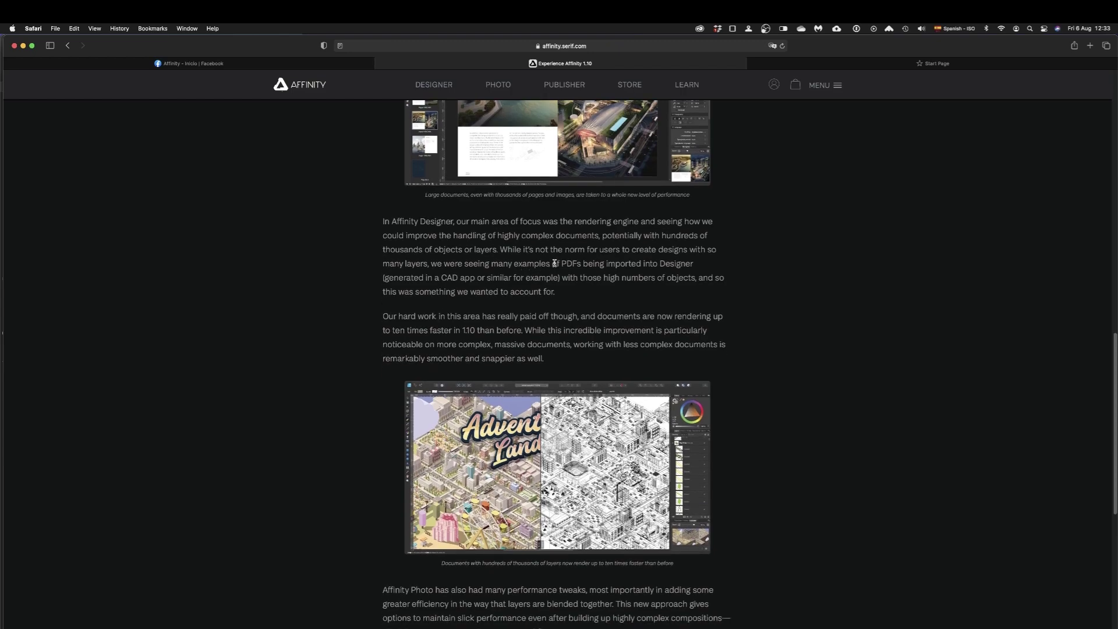
mouse_move(739, 627)
scroll(752, 589, down, 3)
scroll(691, 527, down, 3)
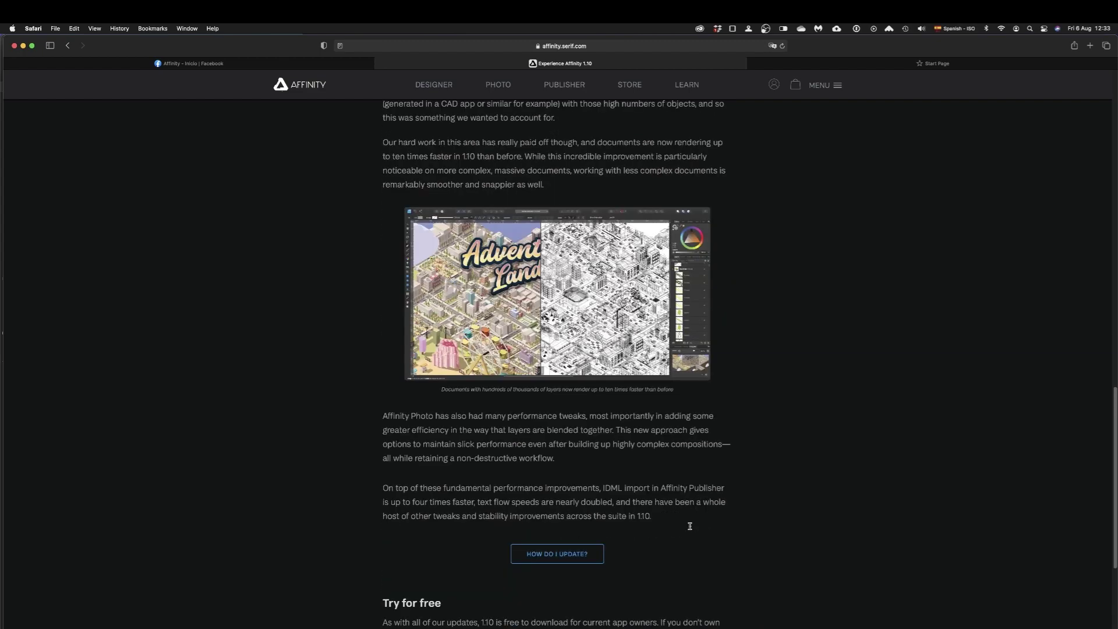
Highlight the IDML import mention in the announcement's paragraph on Affinity Publisher, then clear the selection.
drag(604, 488, 475, 503)
drag(601, 488, 621, 485)
drag(621, 487, 621, 487)
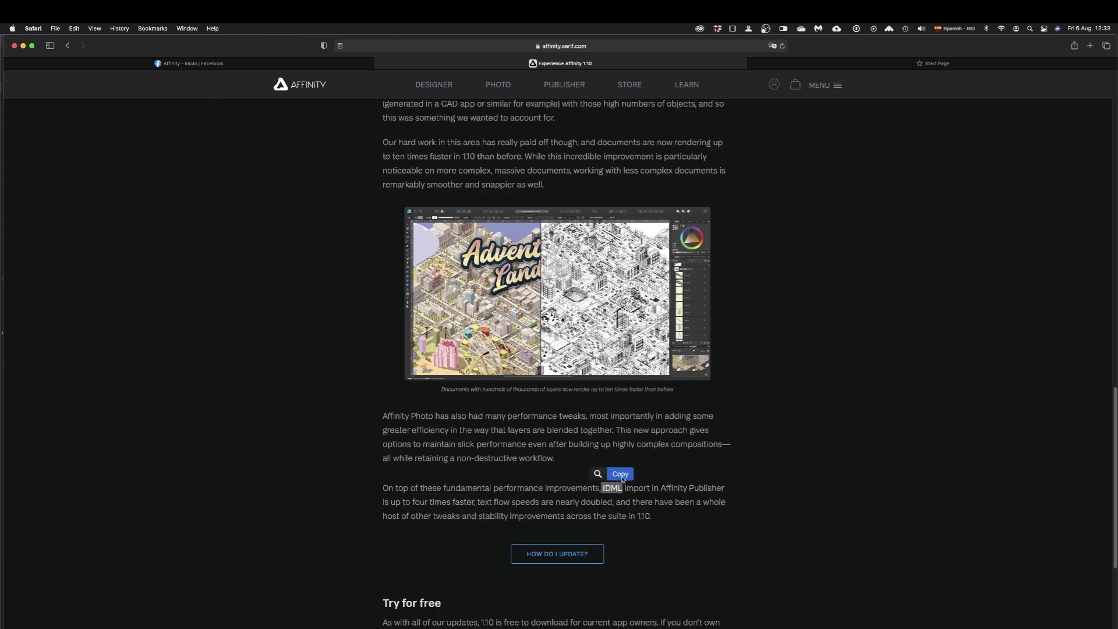
click(623, 488)
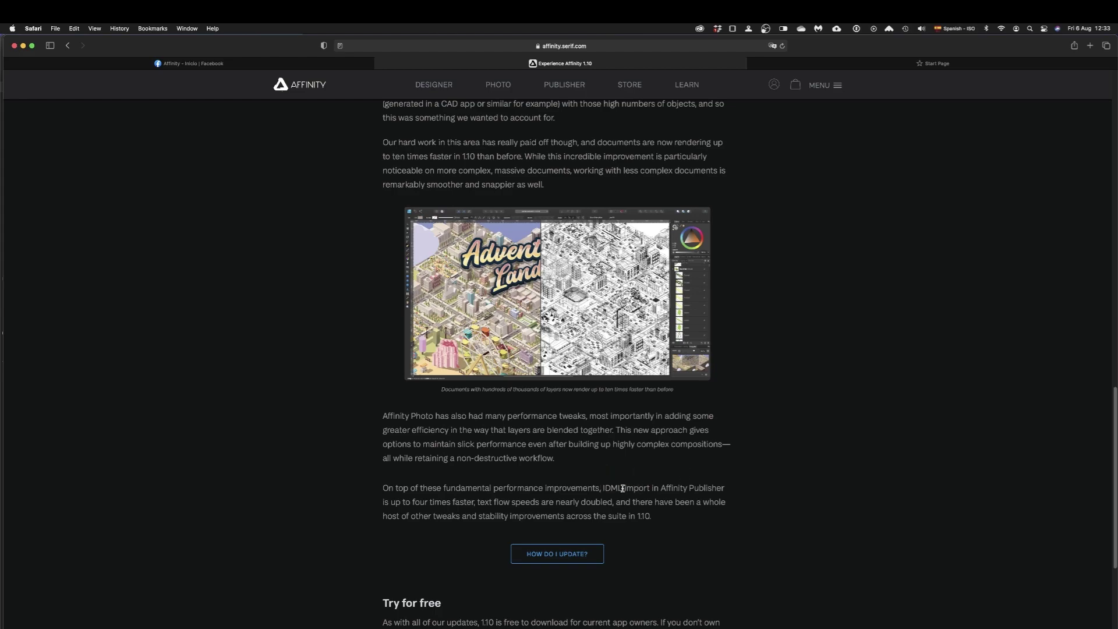
drag(603, 488, 659, 486)
click(498, 477)
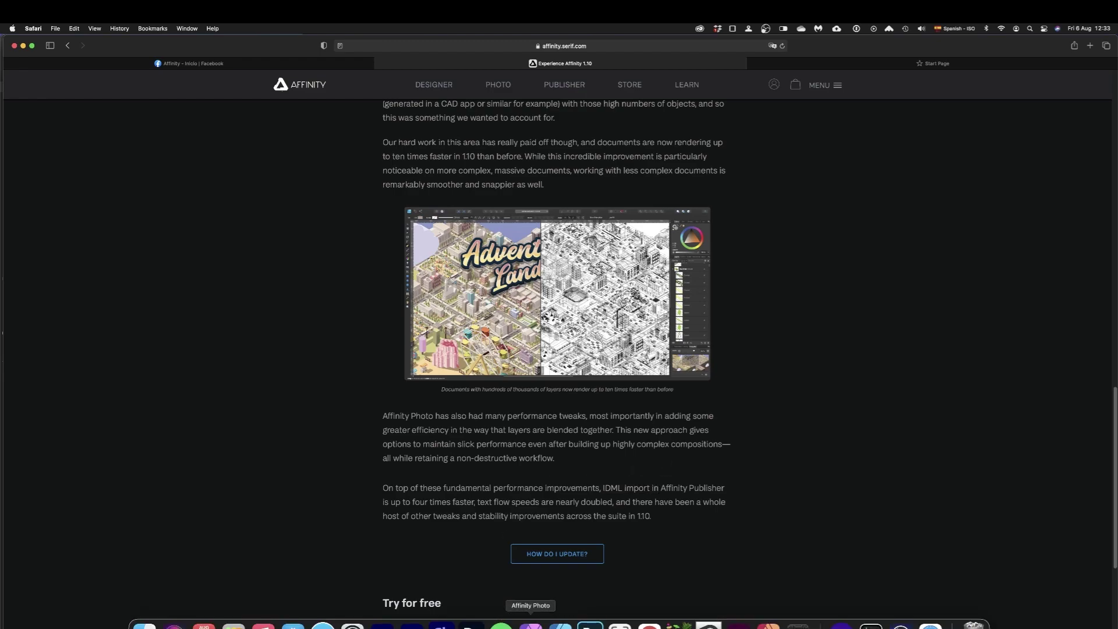
Switch to Affinity Designer and select the round body of the black bomb in the Woodland Run assets artwork.
click(560, 626)
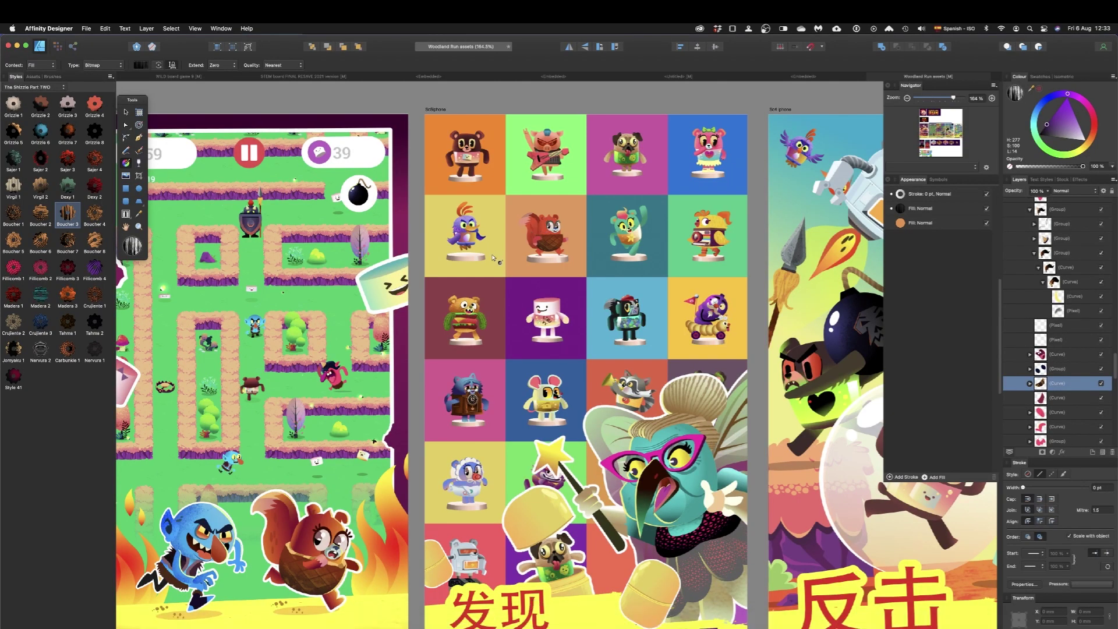
drag(592, 254, 491, 261)
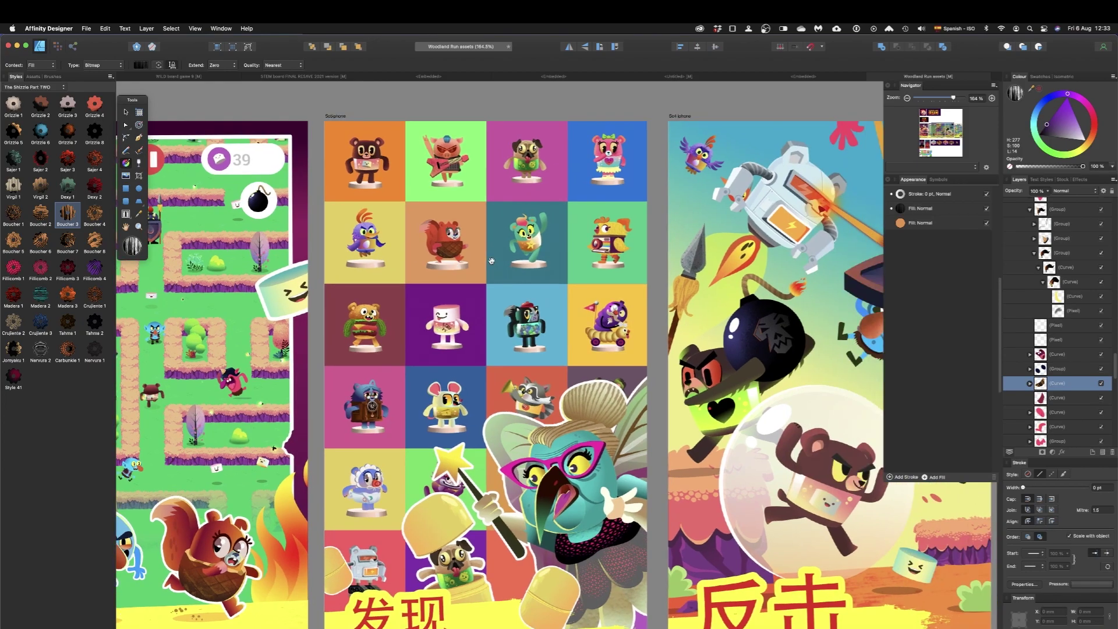
drag(674, 255, 529, 276)
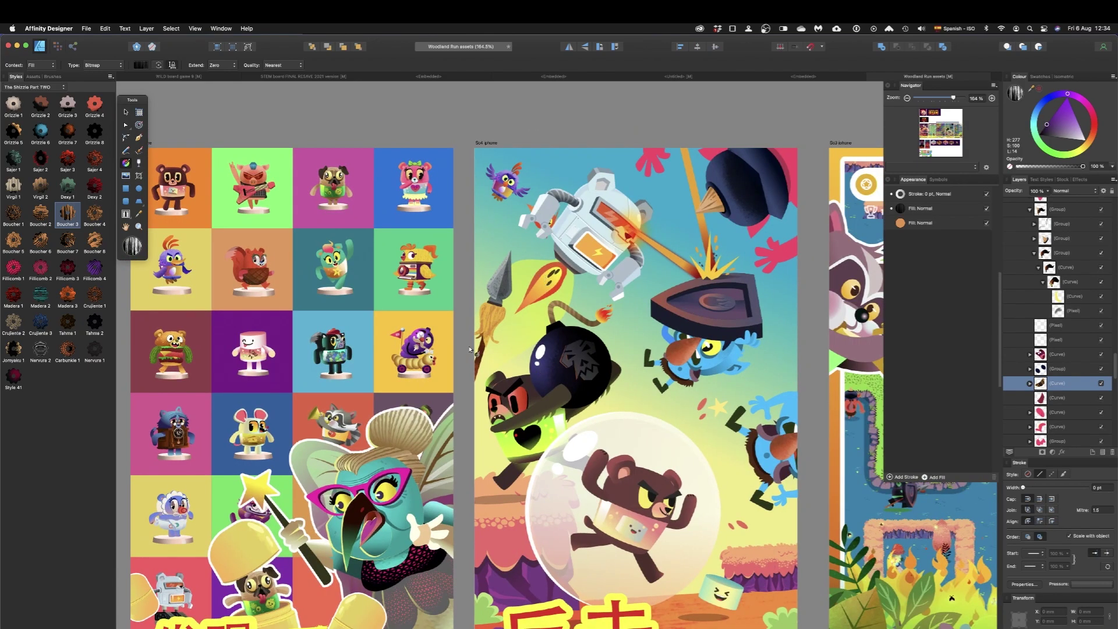
click(126, 112)
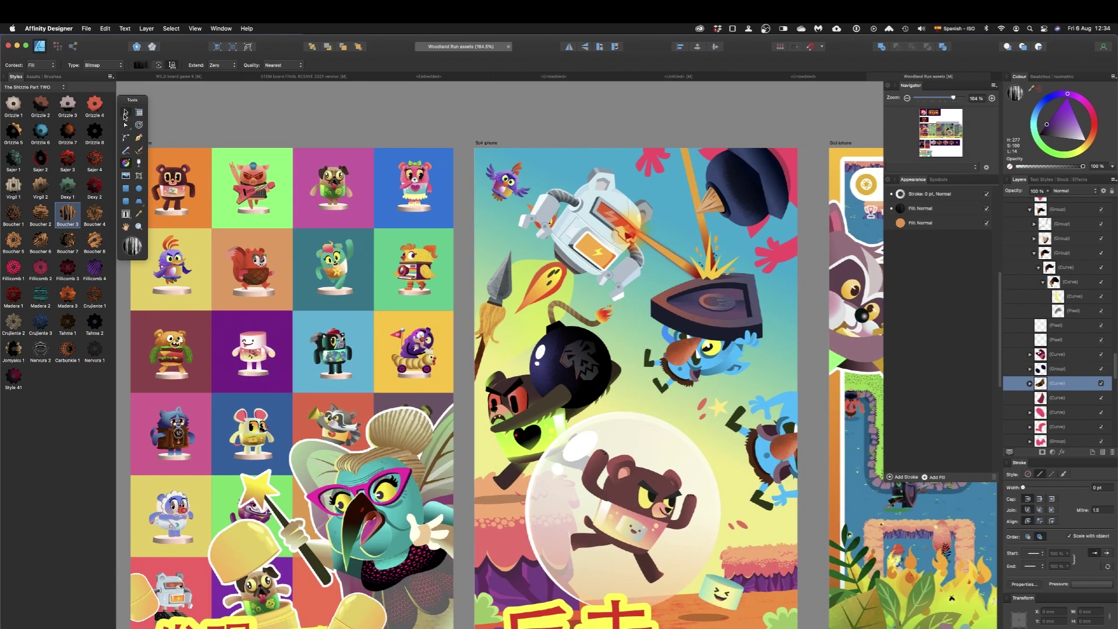
click(555, 387)
scroll(582, 363, up, 3)
Switch to Chrome, open the Dr. Moku brand's product listing on Amazon, and return to Affinity Designer.
key(super+Tab)
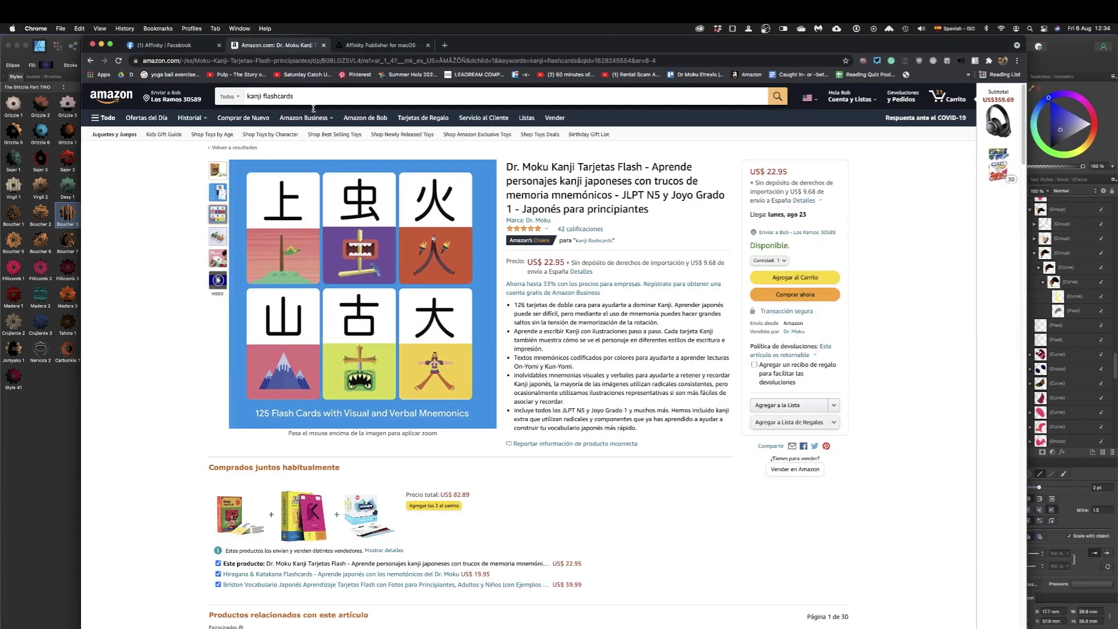
click(537, 222)
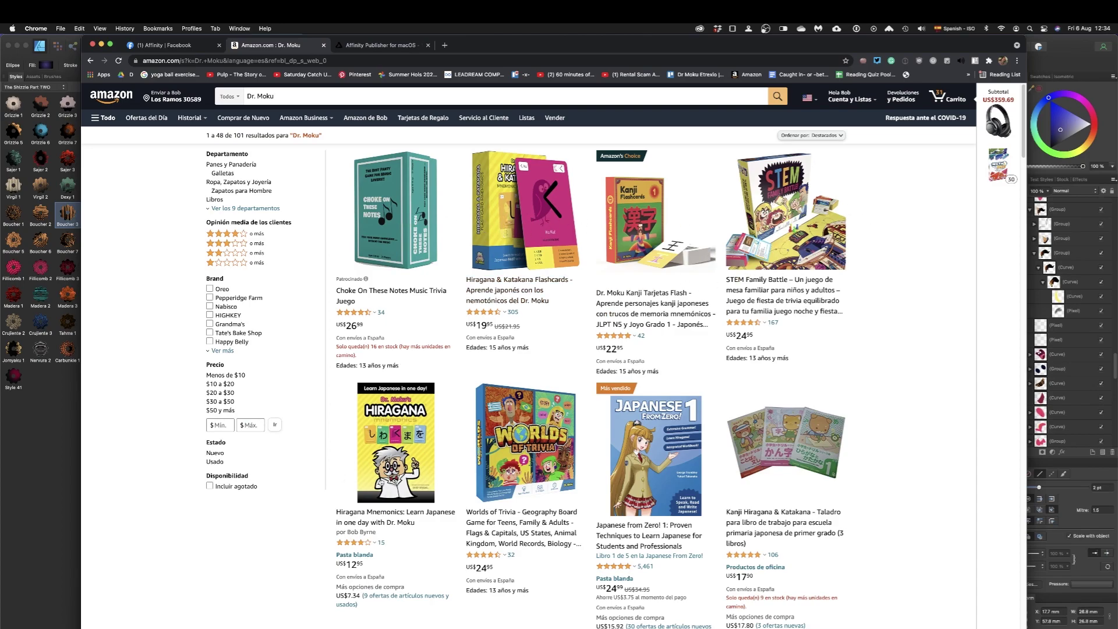
key(super+Tab)
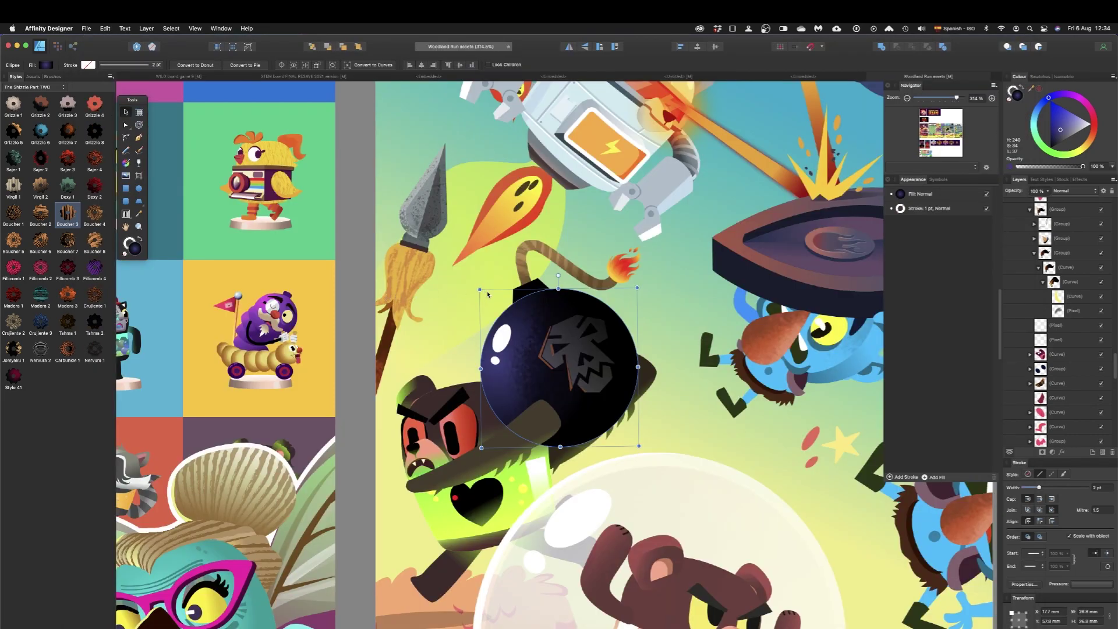
Try the Grizzle 6 style on the bomb and shift its pixel emblem overlay sideways off the body.
click(41, 132)
click(553, 342)
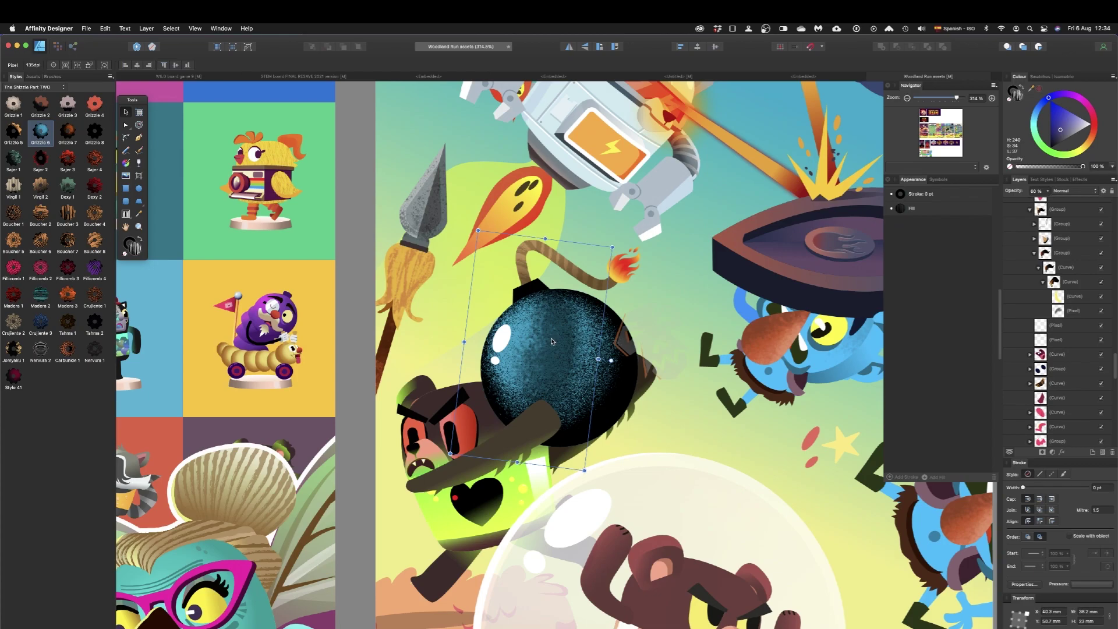
drag(553, 341, 640, 341)
click(527, 358)
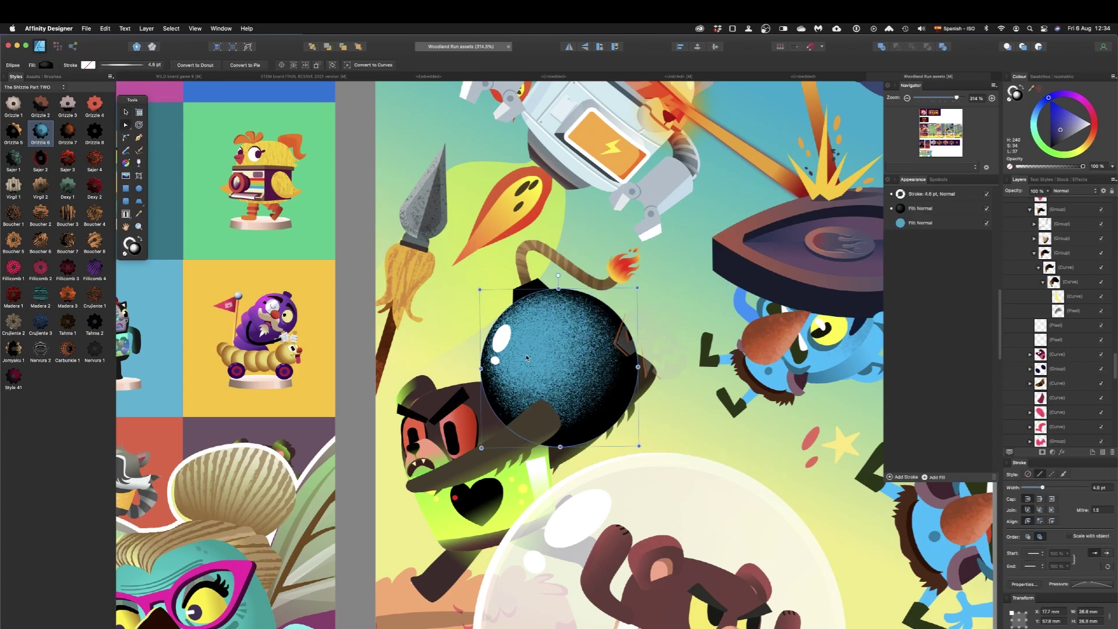
Try the Grizzle 5 style on the bomb and move the emblem overlay back onto the body.
click(13, 132)
scroll(439, 289, down, 3)
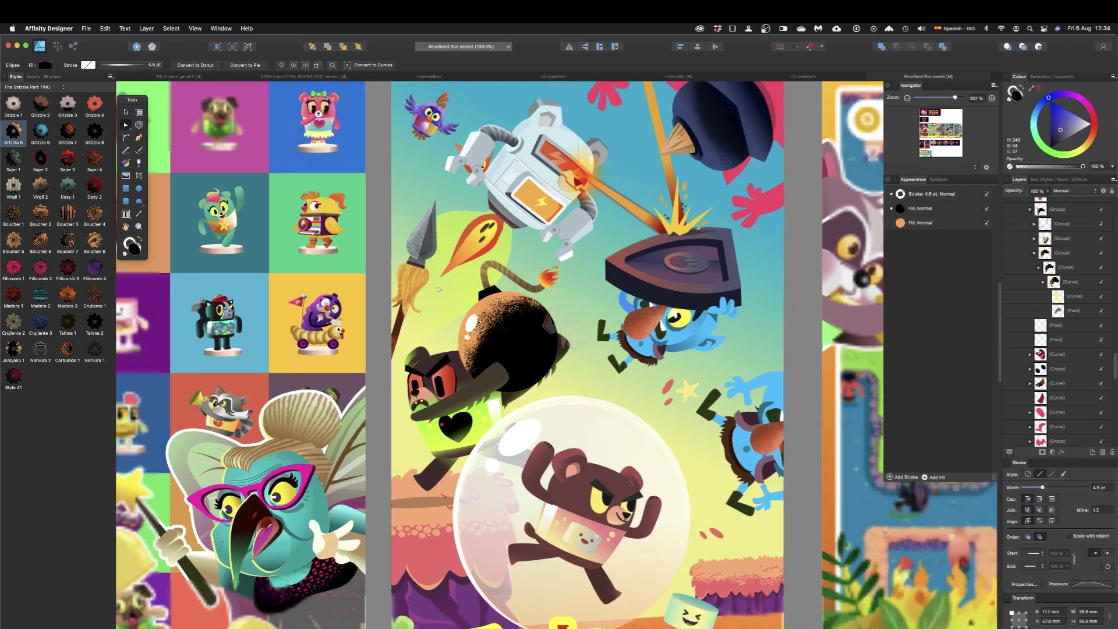
scroll(439, 289, down, 1)
click(540, 322)
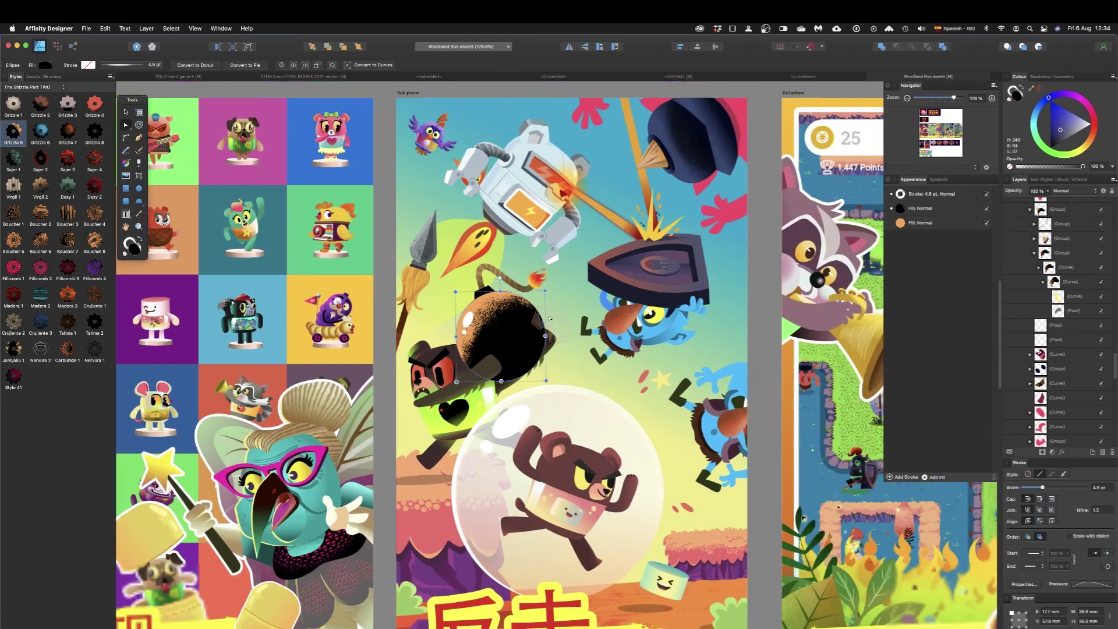
key(v)
drag(543, 319, 498, 333)
Reselect the bomb's ellipse and try the Grizzle 2, Grizzle 7, Grizzle 8, Sajer 4, Dexy 1 and Boucher 1 styles on it.
click(473, 335)
double_click(471, 337)
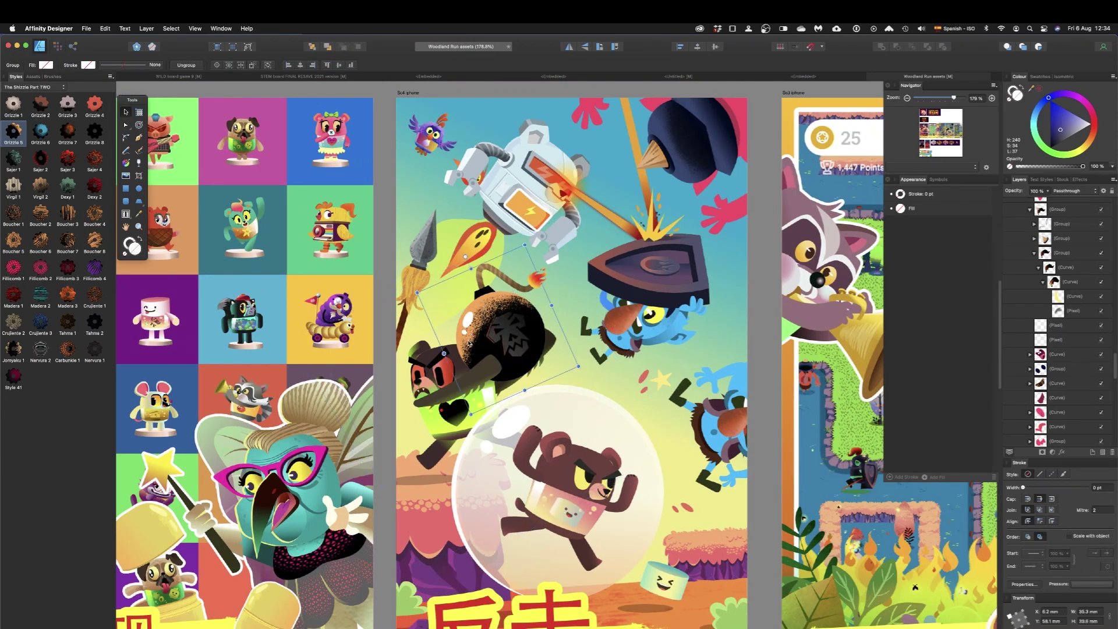
double_click(470, 342)
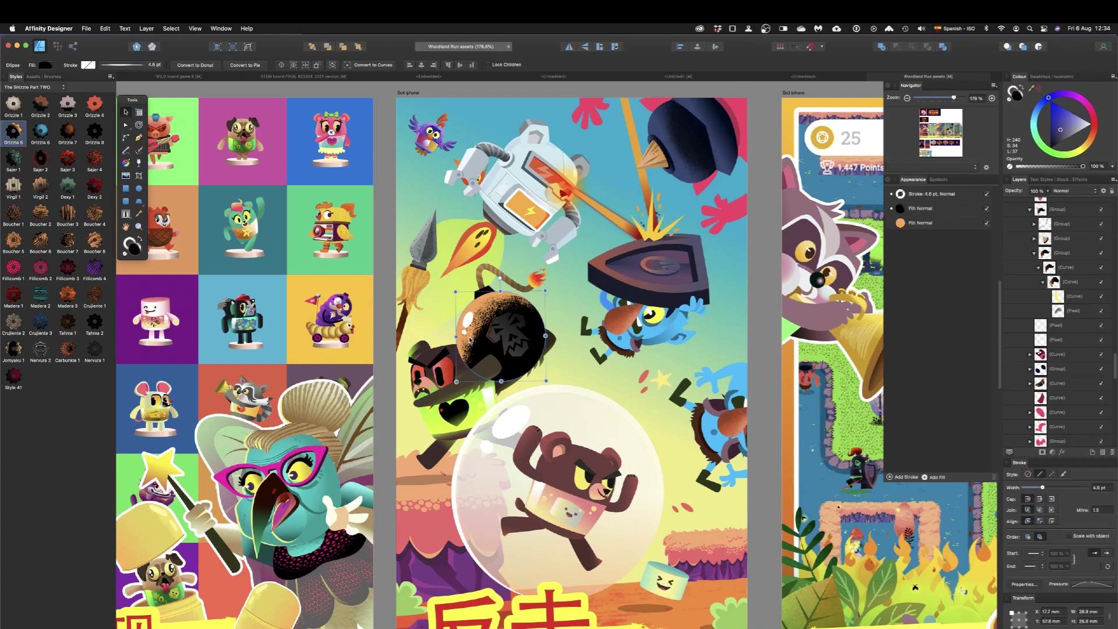
click(41, 105)
click(67, 131)
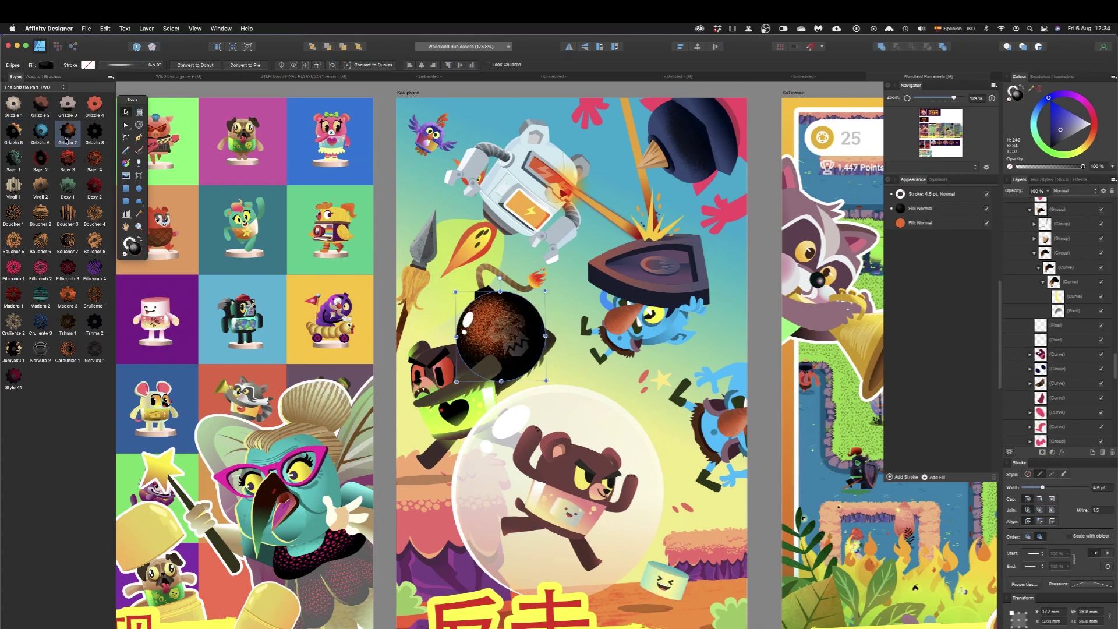
click(96, 133)
click(97, 161)
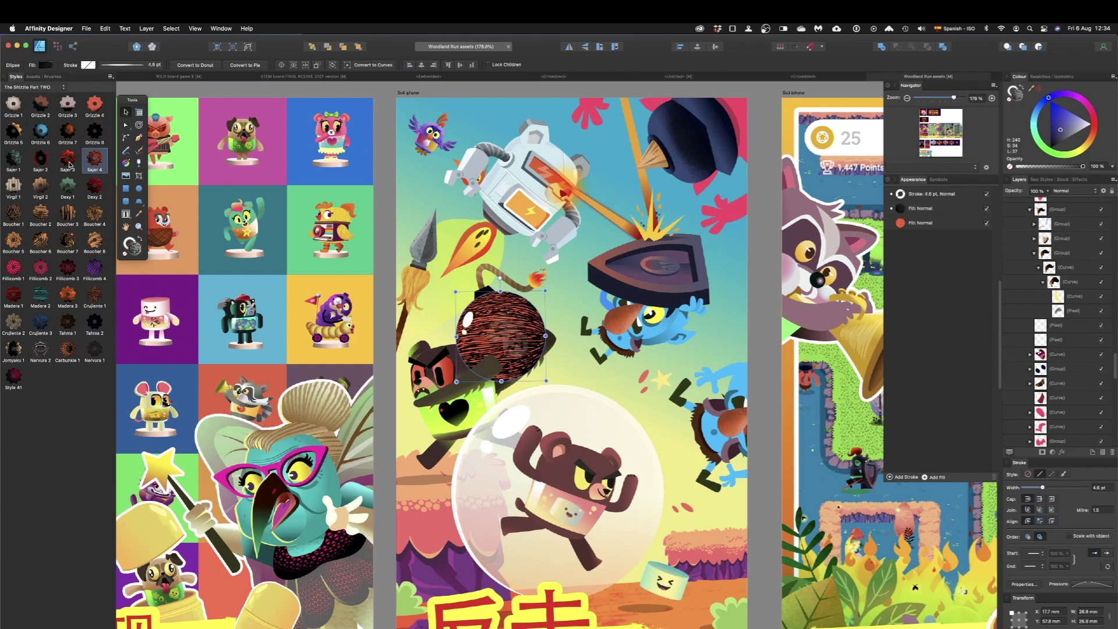
click(70, 186)
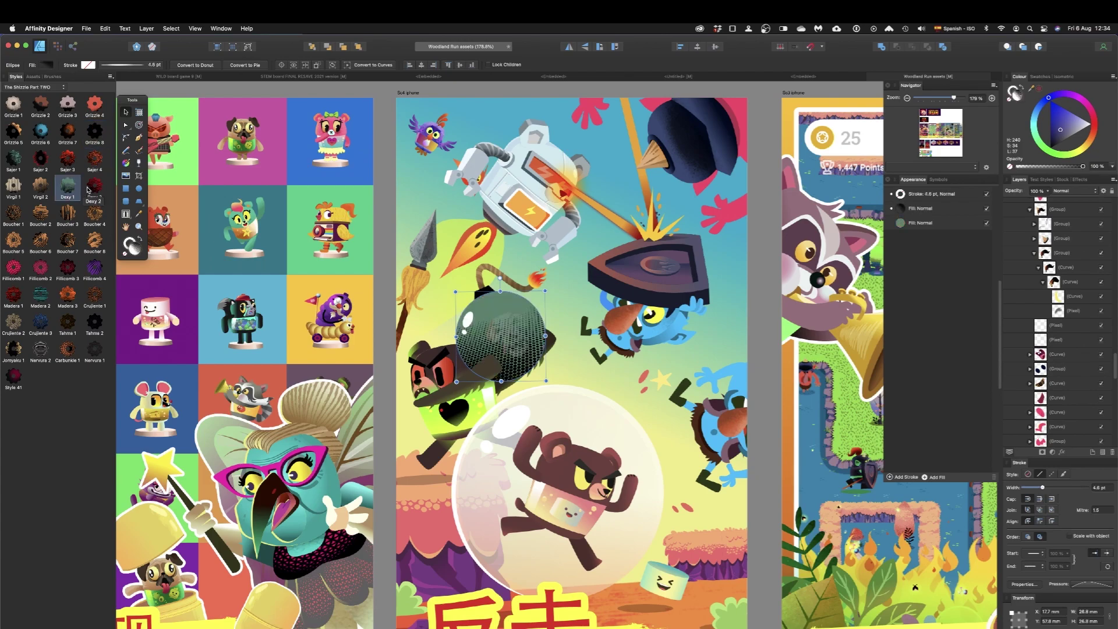
click(14, 213)
Load The Shizzle Part ONE style set, try Piatra 3 on the bomb and finish with Mitte 4.
click(40, 87)
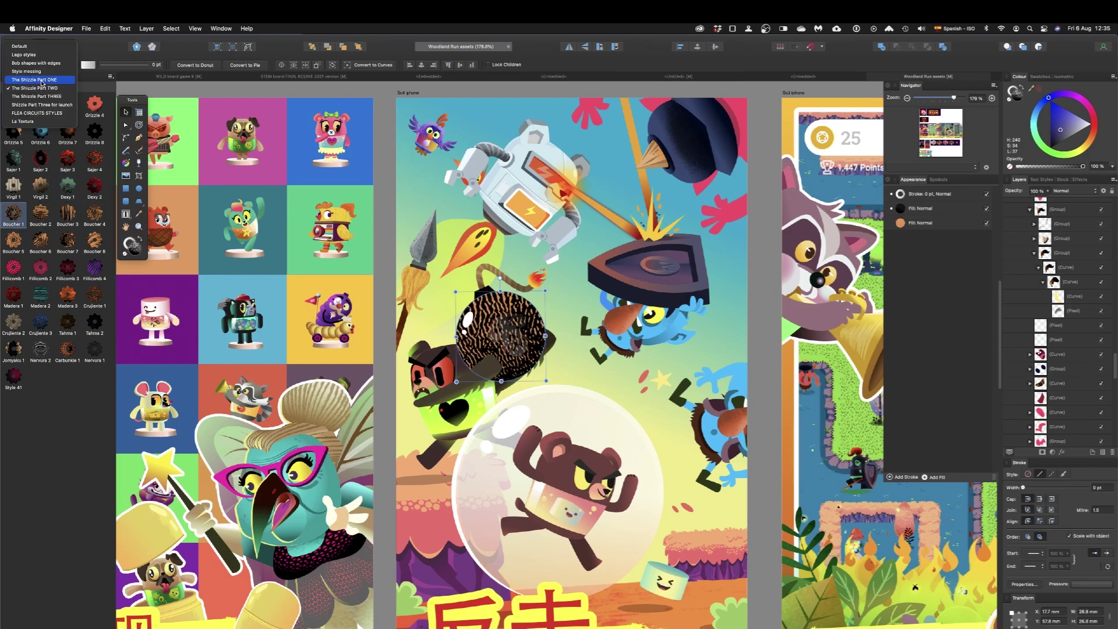
click(42, 81)
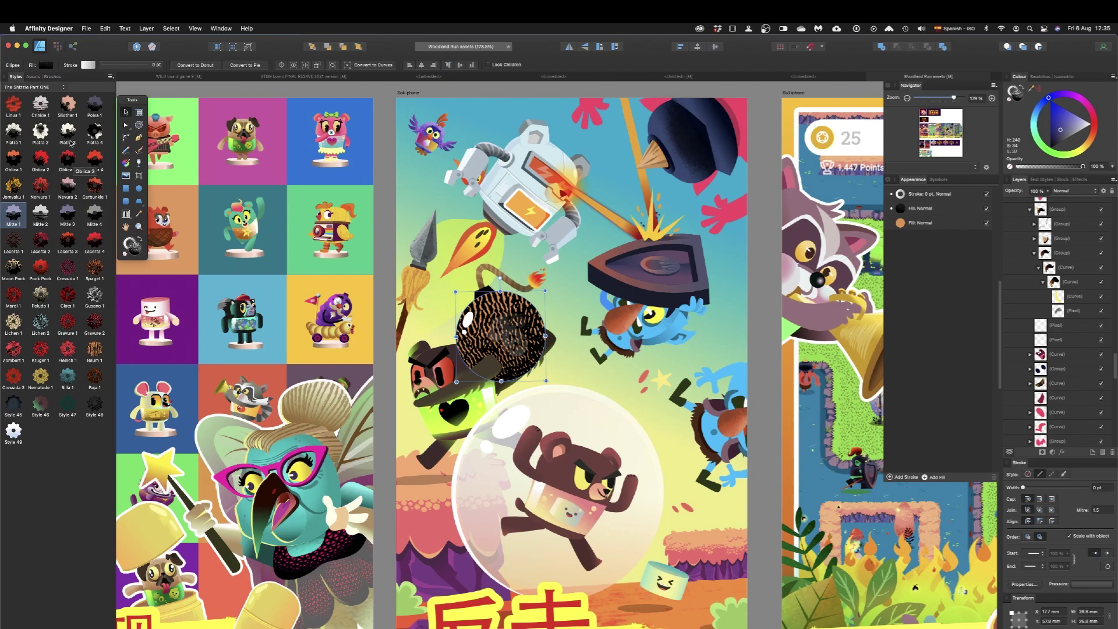
click(70, 136)
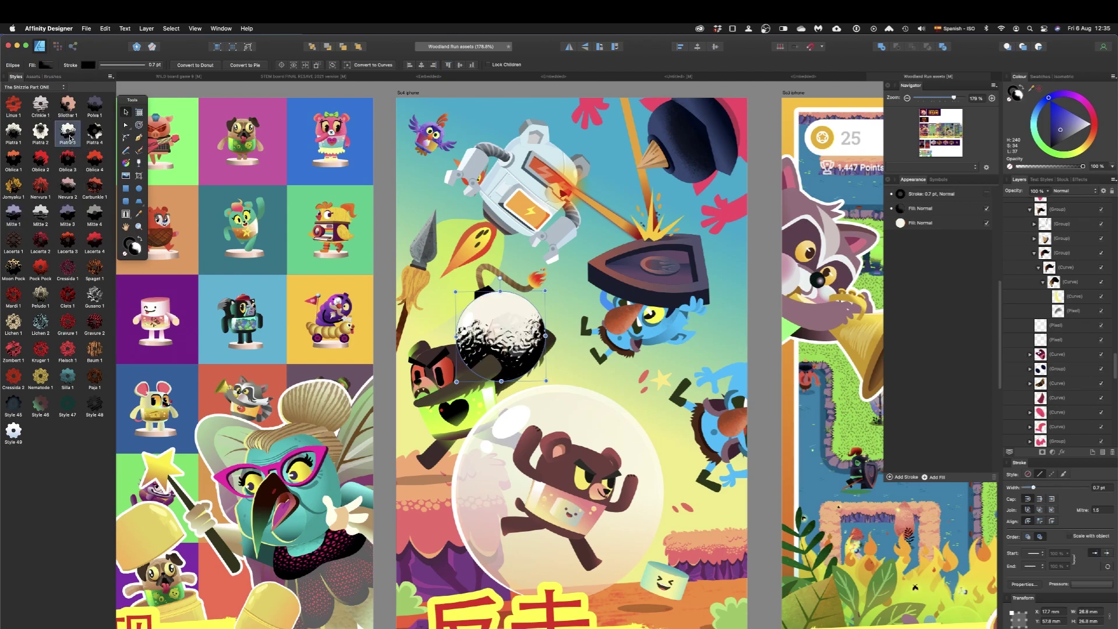
click(90, 215)
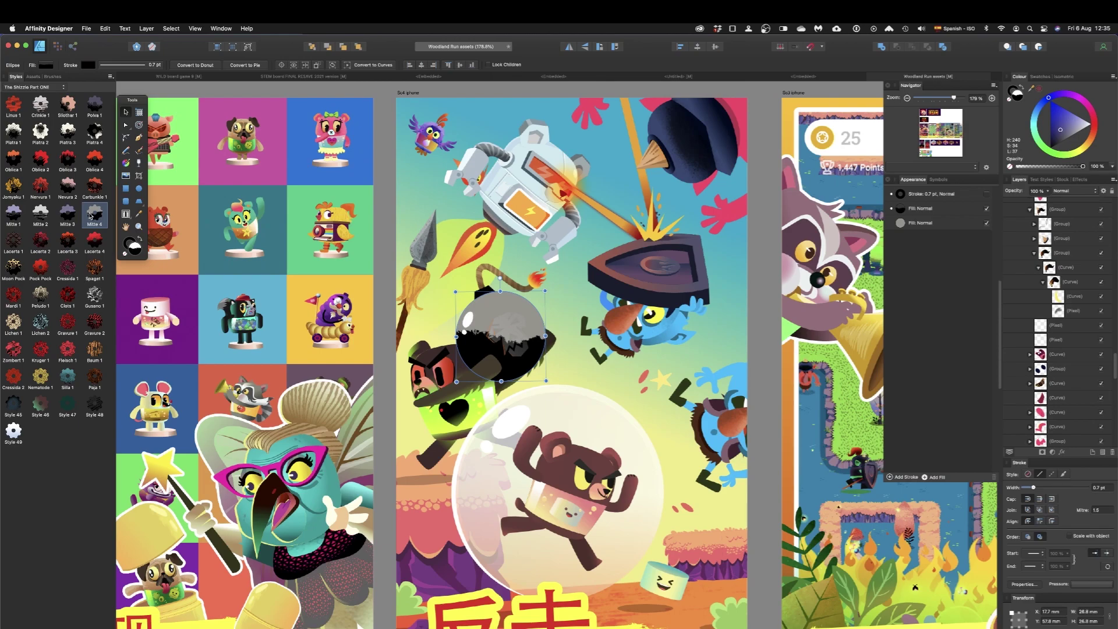
Switch to the WILD board game document and examine the house and waterslide areas of the Worlds of Trivia artwork.
click(196, 78)
scroll(485, 348, down, 3)
scroll(486, 348, up, 3)
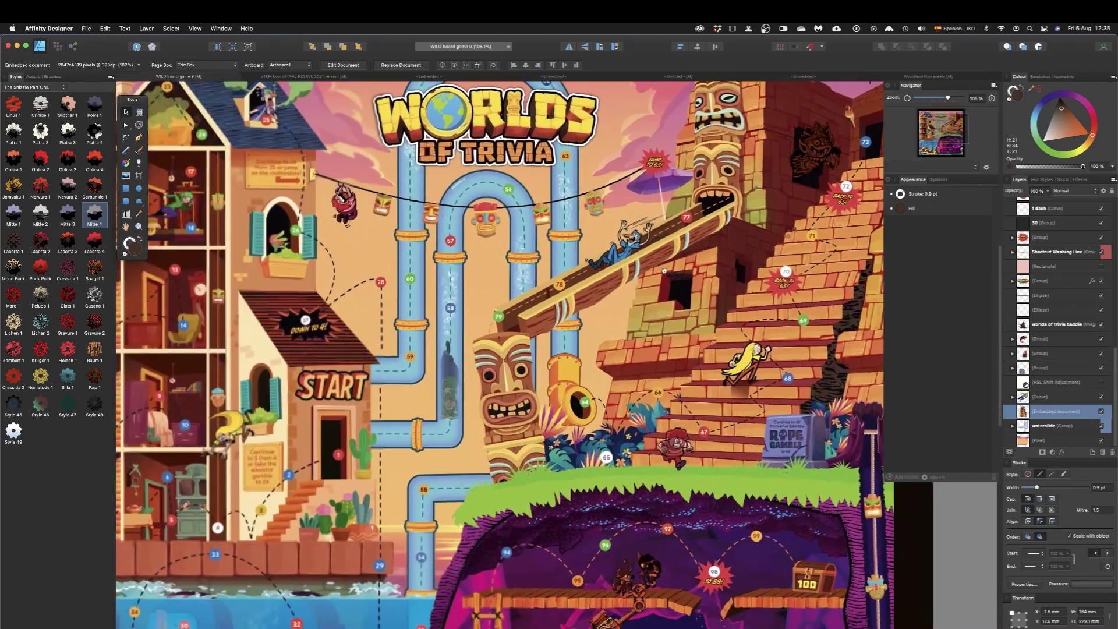
scroll(665, 270, left, 5)
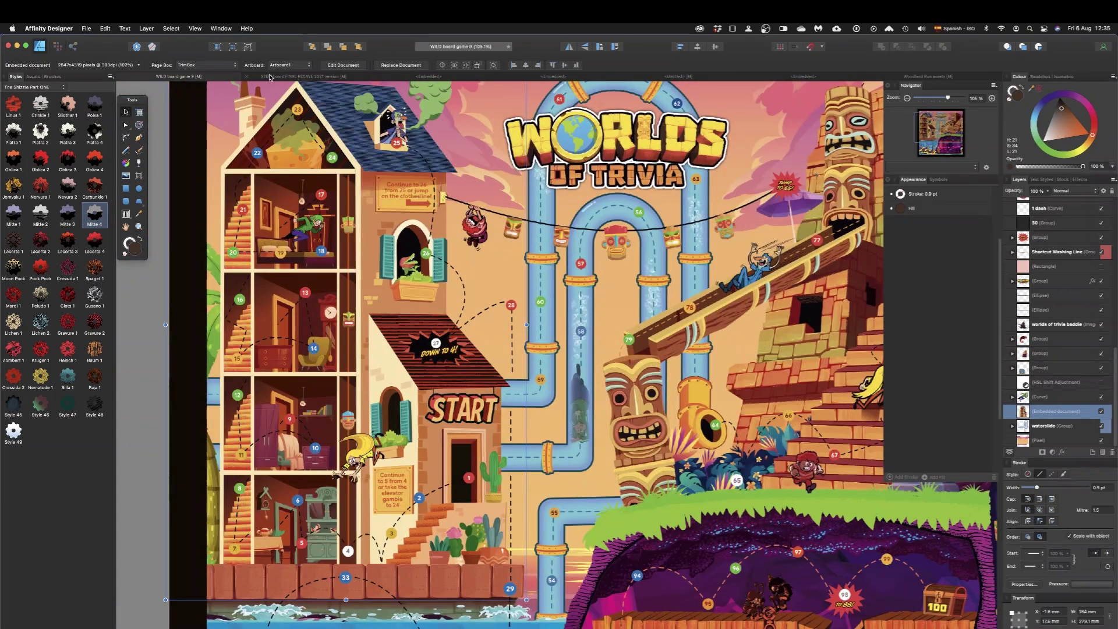
Switch to the STEM board FINAL RESAVE 2021 document and examine the board artwork overall and in close-up around square 93.
click(270, 77)
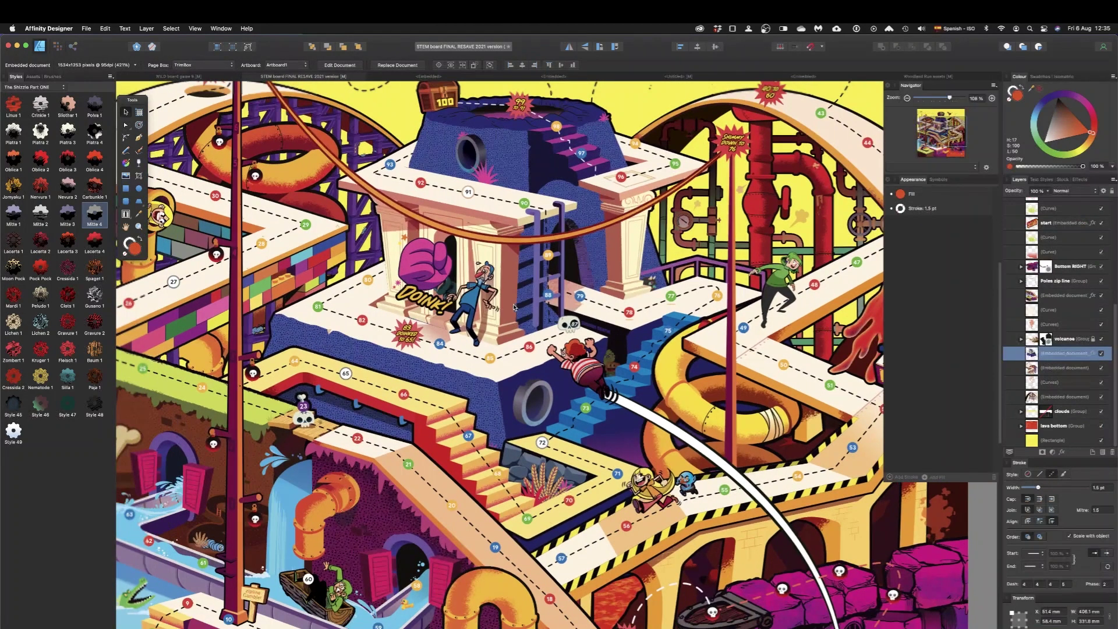
scroll(499, 303, down, 2)
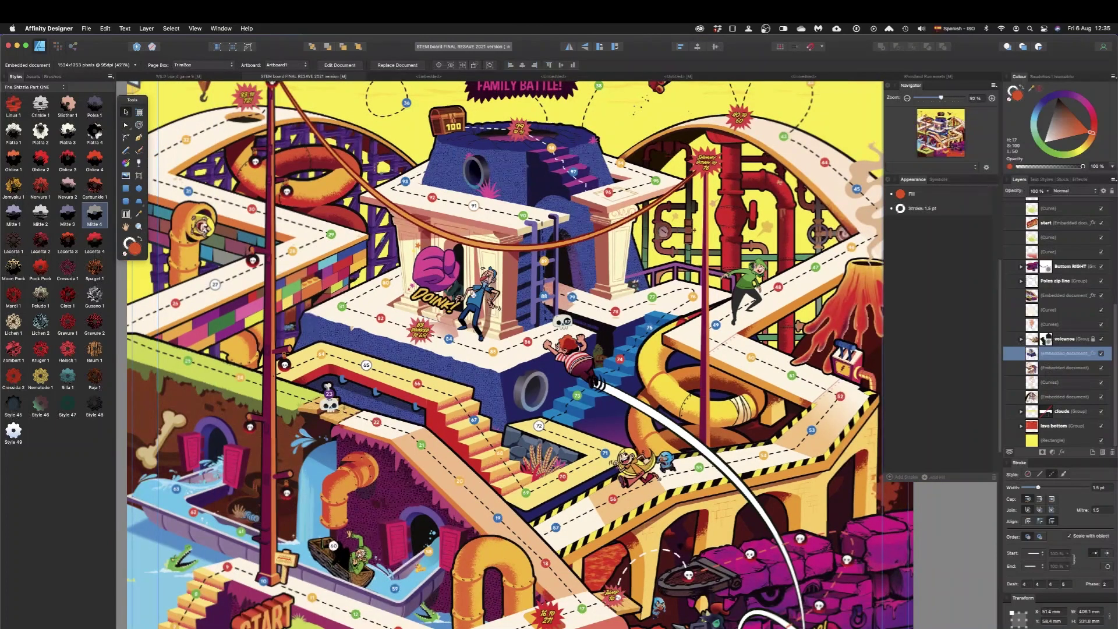
scroll(544, 300, left, 3)
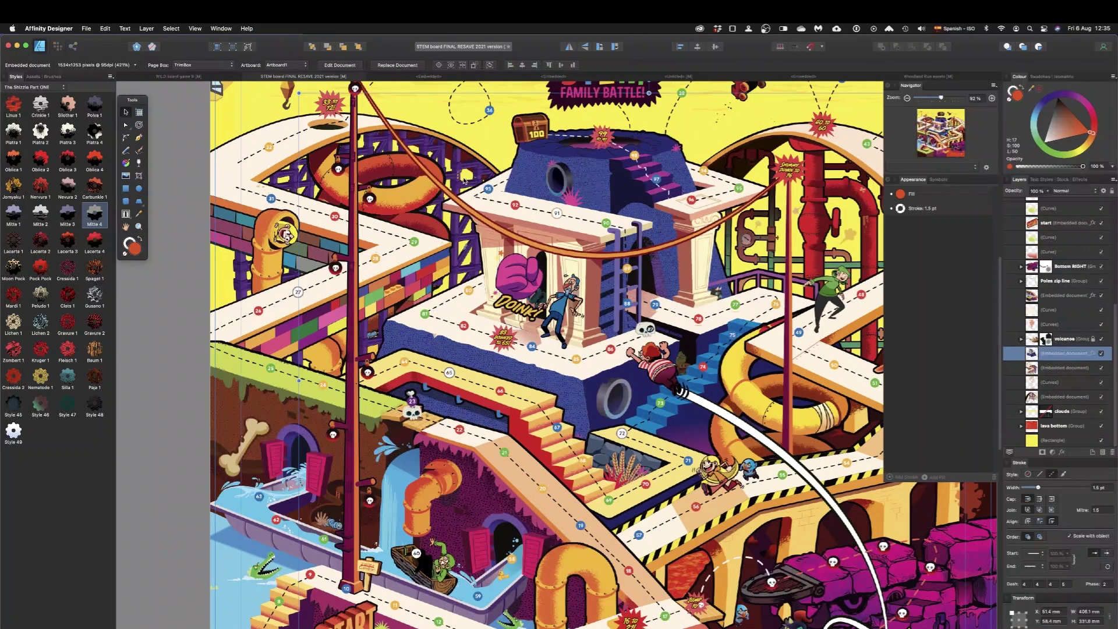
scroll(466, 164, up, 3)
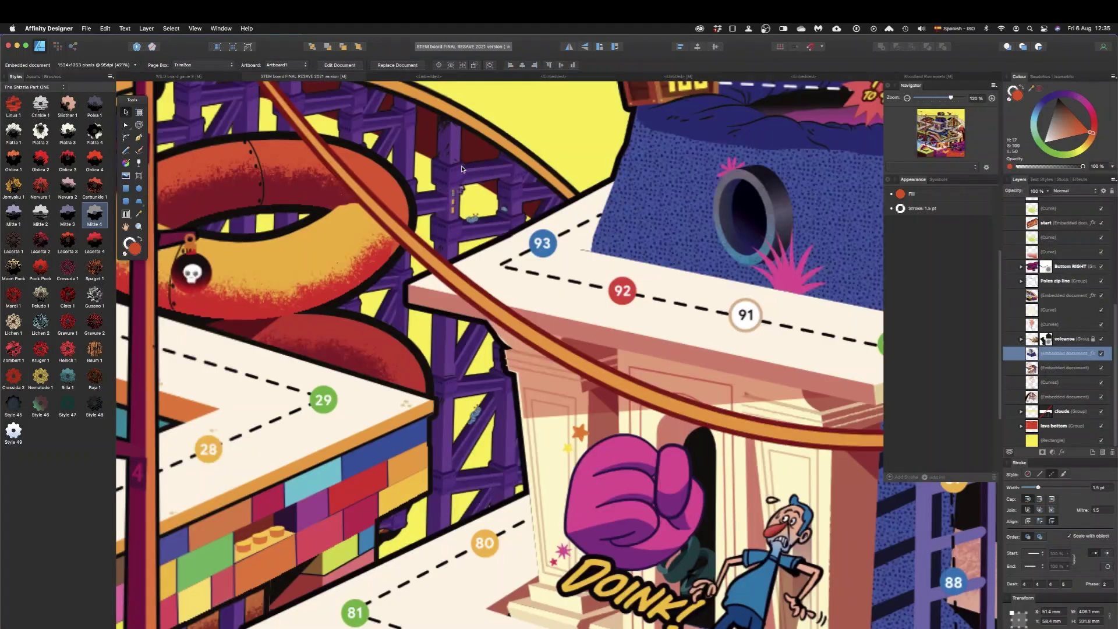
scroll(485, 212, up, 5)
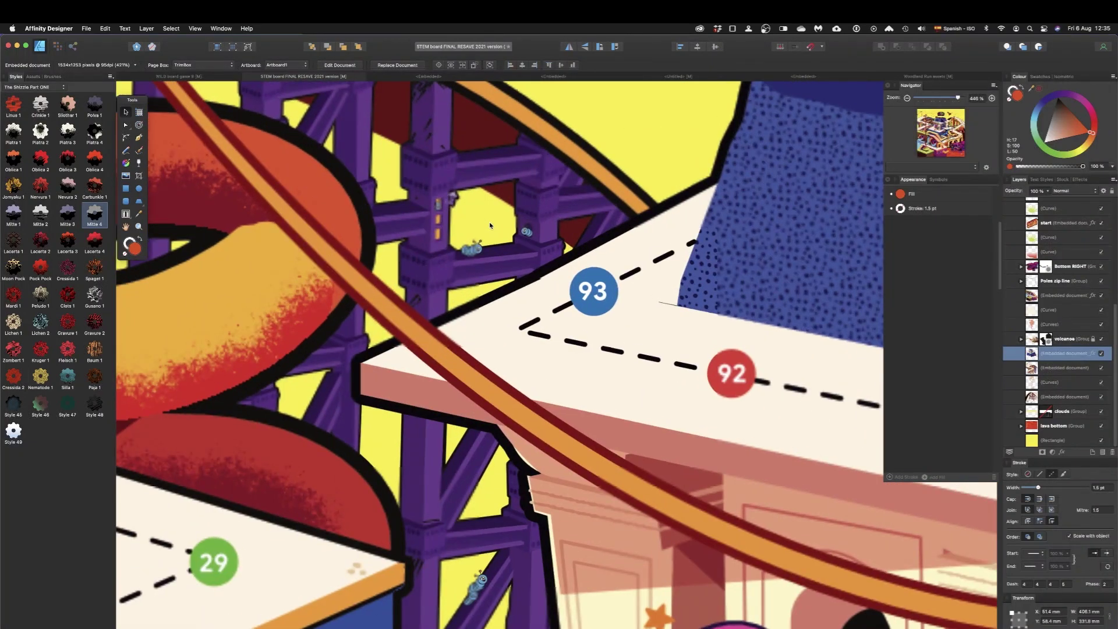
Examine the STEM board's caterpillars on the purple scaffolding in close-up, select the embedded board artwork and review the wider scene.
scroll(473, 188, up, 4)
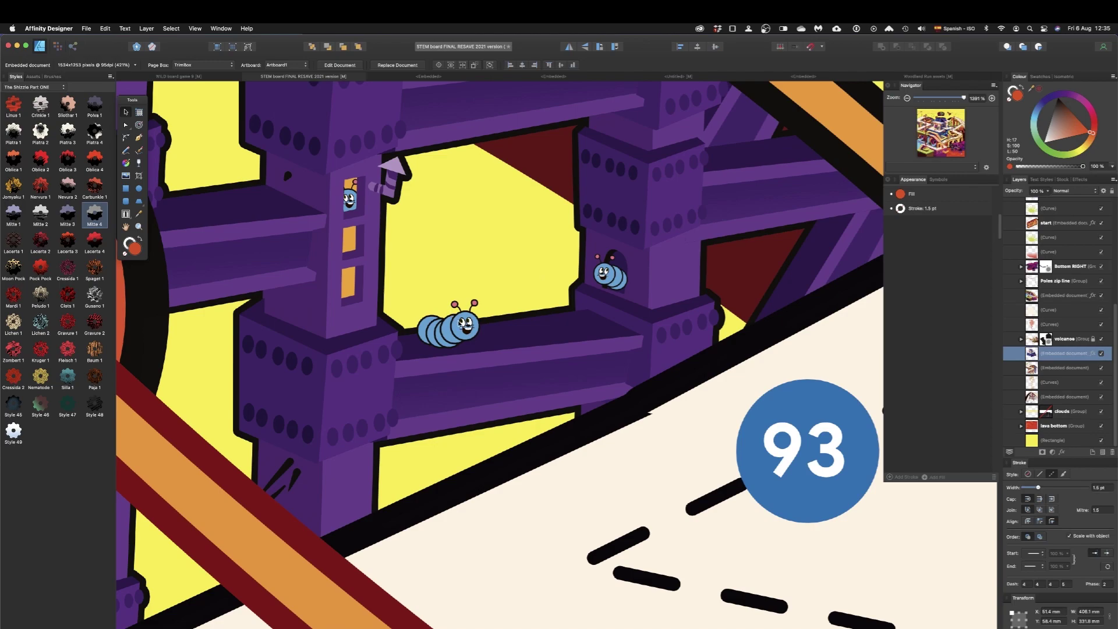
click(444, 325)
scroll(429, 323, down, 2)
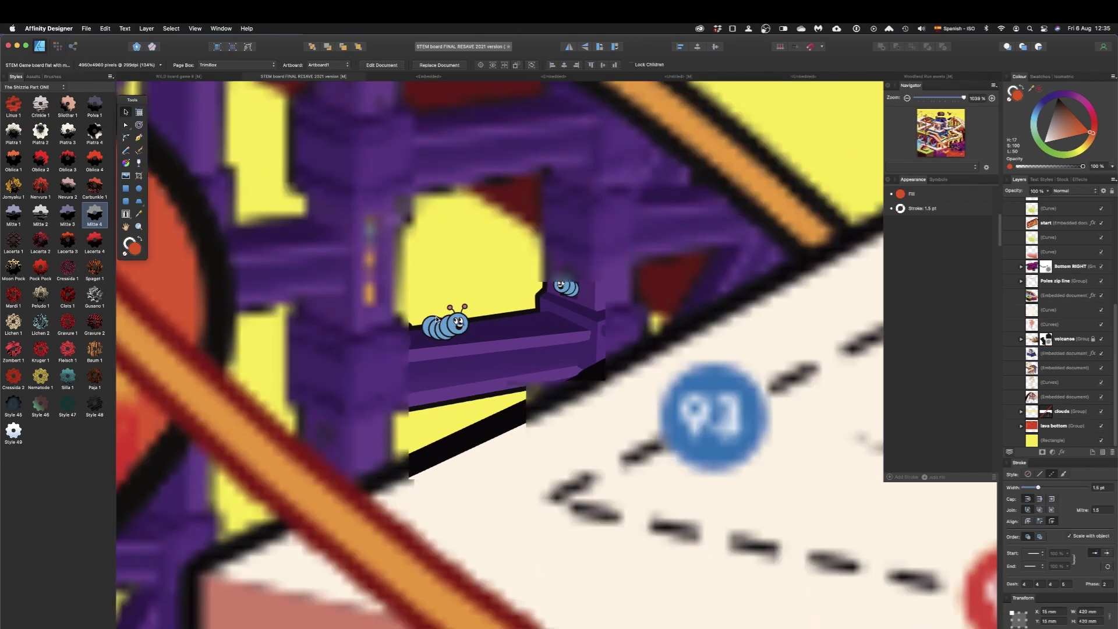
scroll(436, 319, down, 4)
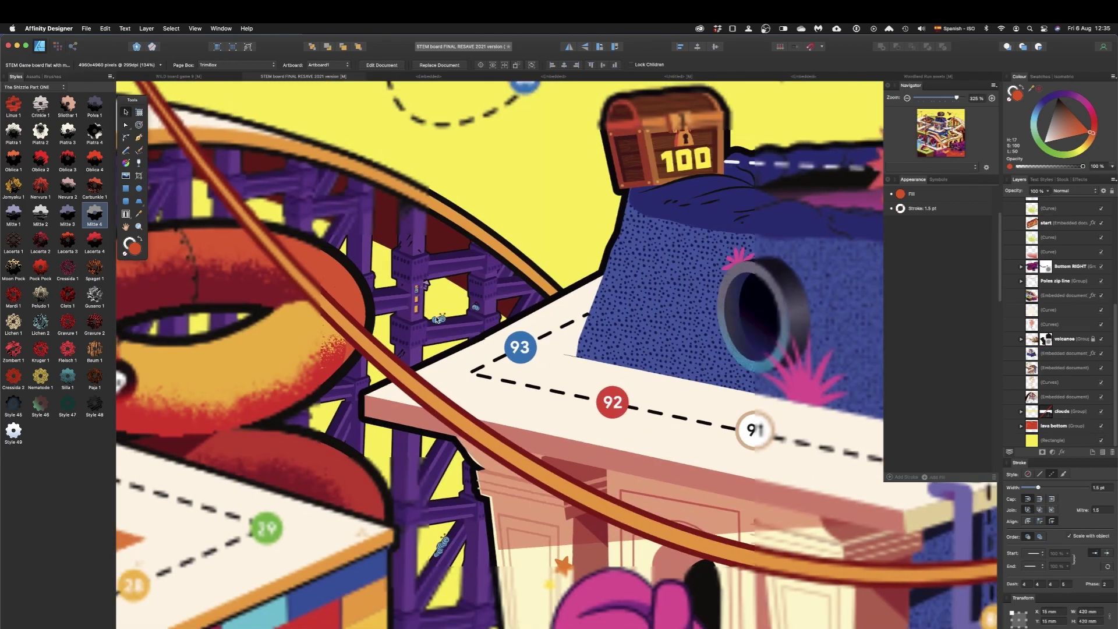
scroll(438, 319, down, 3)
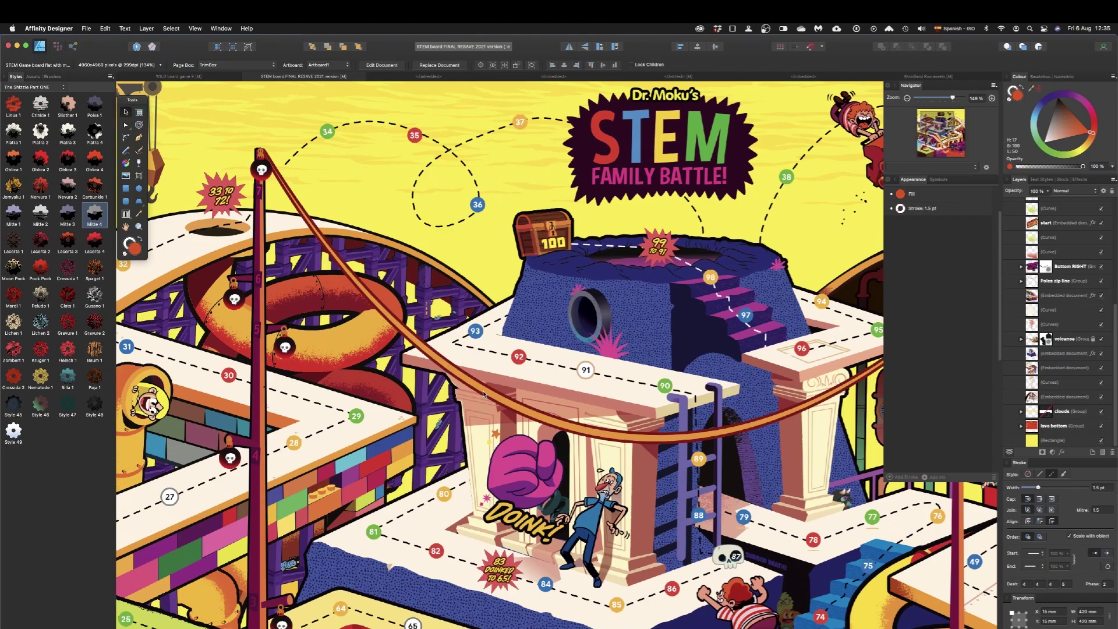
scroll(437, 377, left, 4)
scroll(437, 377, down, 2)
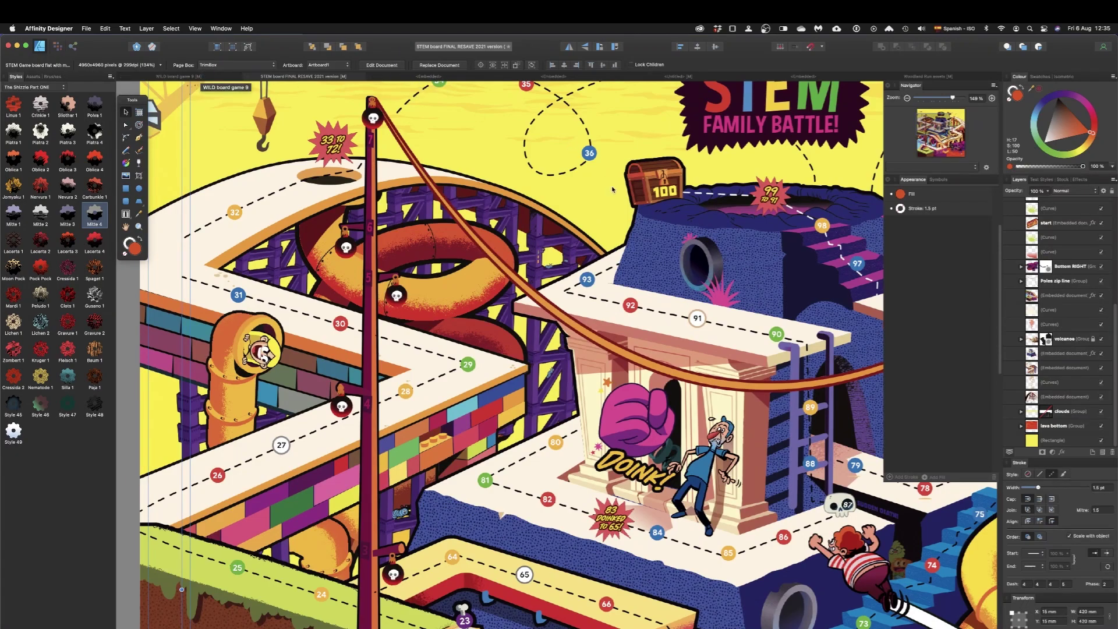
Switch to Safari, go to the Affinity Store and open the product page of The Shizzle Style and Brush Pack.
key(super+Tab)
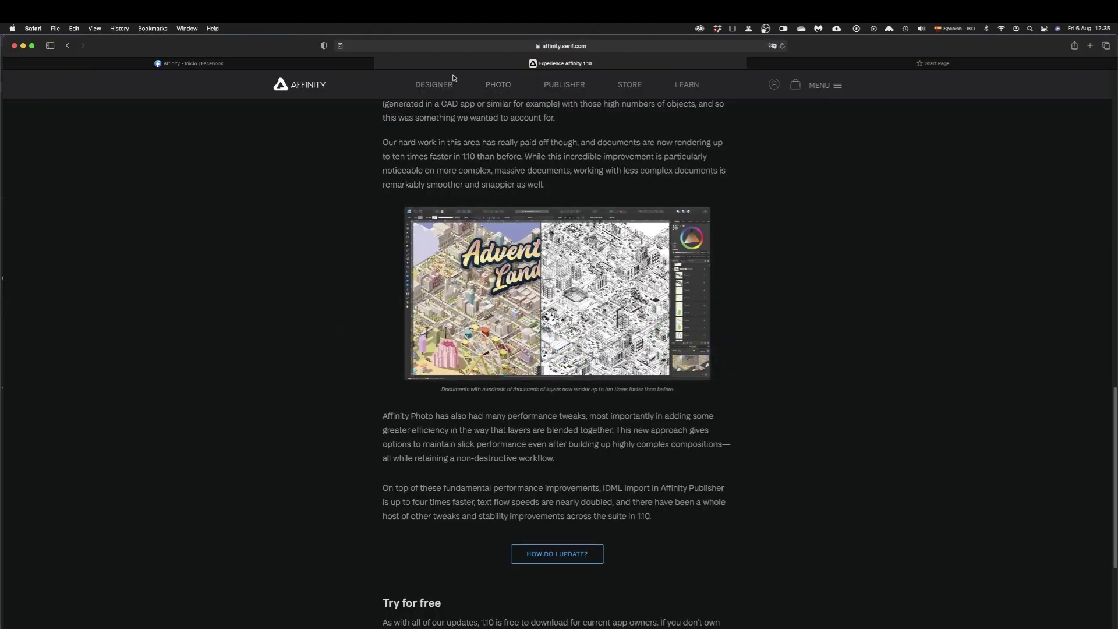
scroll(605, 183, up, 5)
click(625, 86)
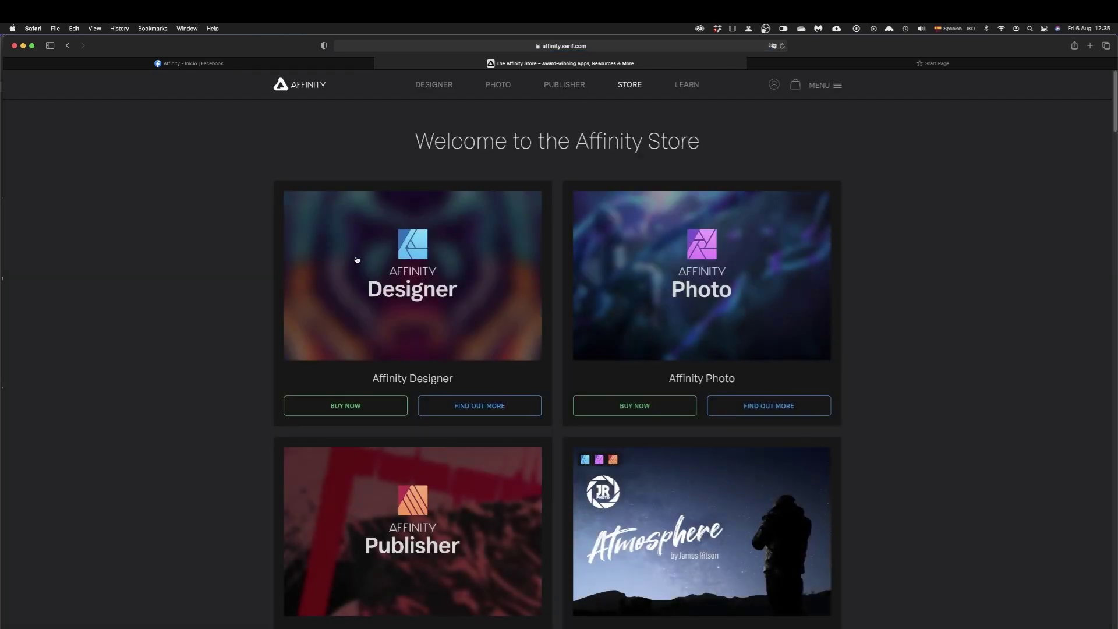
scroll(361, 256, down, 4)
scroll(361, 256, down, 19)
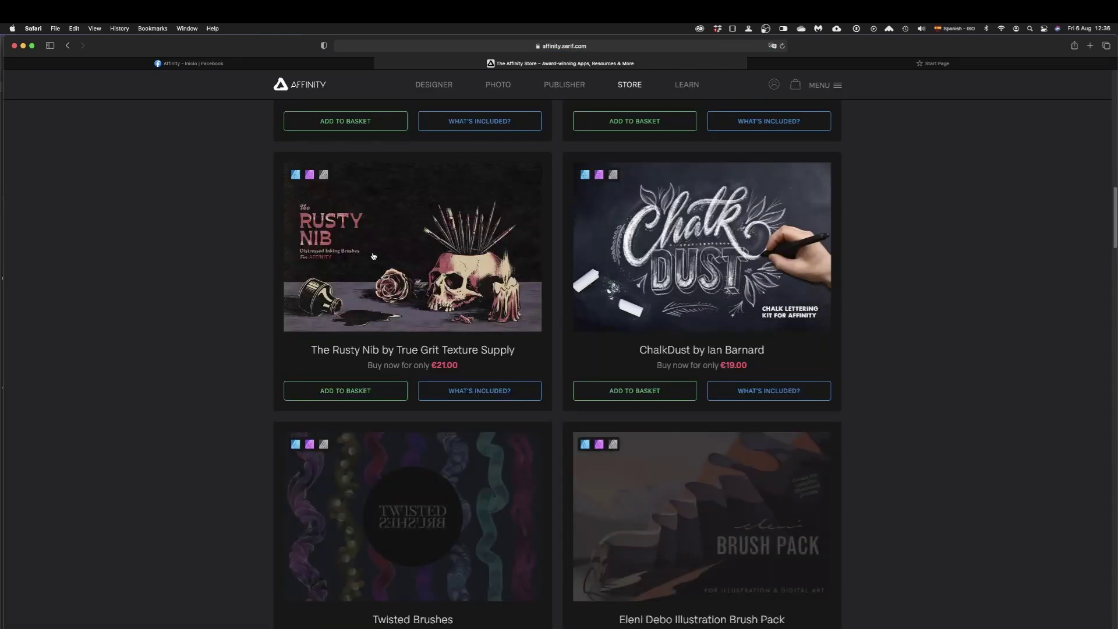
scroll(373, 256, down, 5)
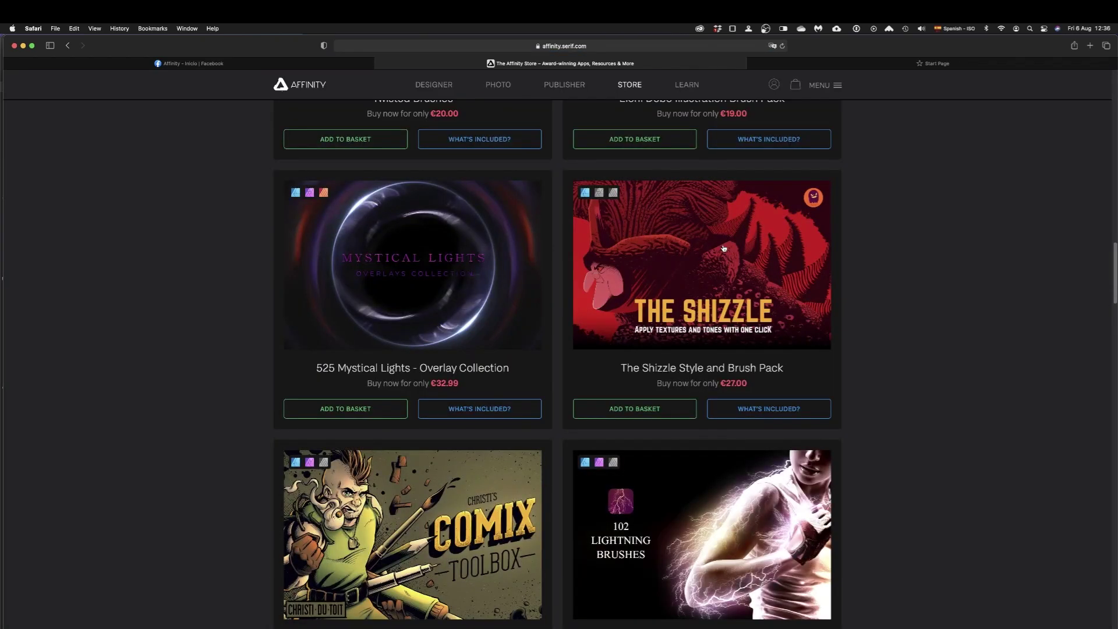
click(724, 248)
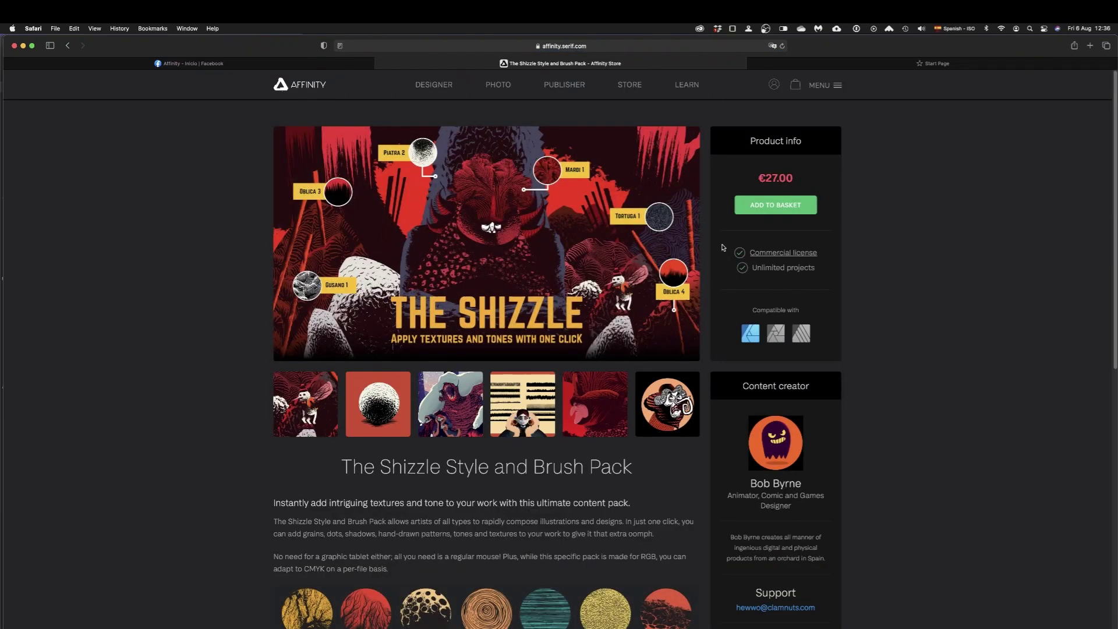
Review The Shizzle pack's textures and contents, look at the Comix Toolbox product page and return to The Shizzle page.
scroll(296, 343, down, 5)
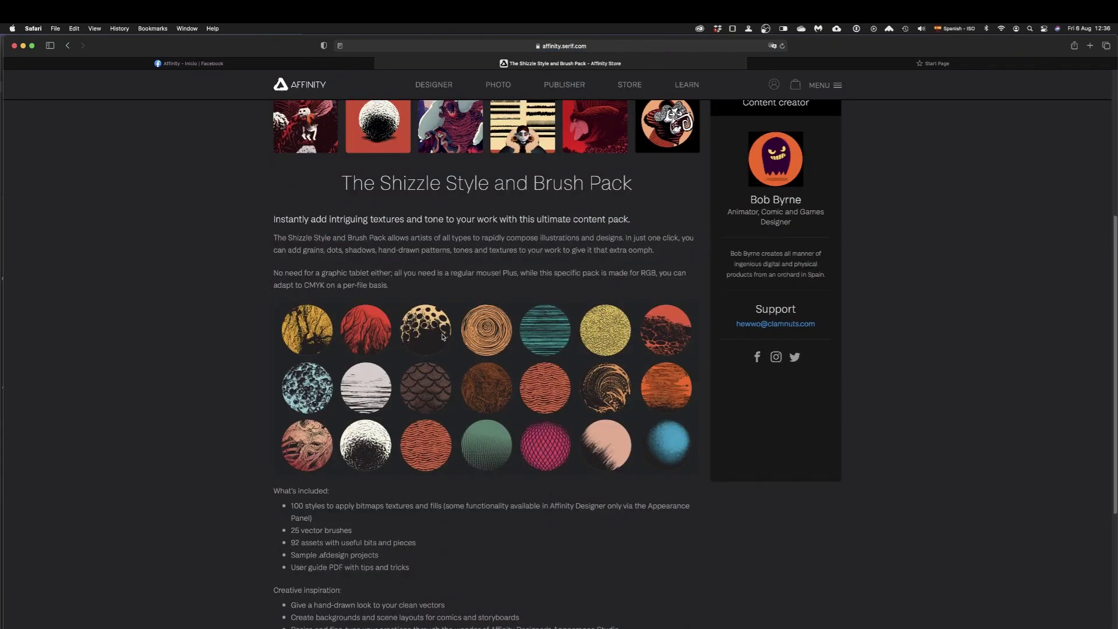
scroll(445, 337, up, 3)
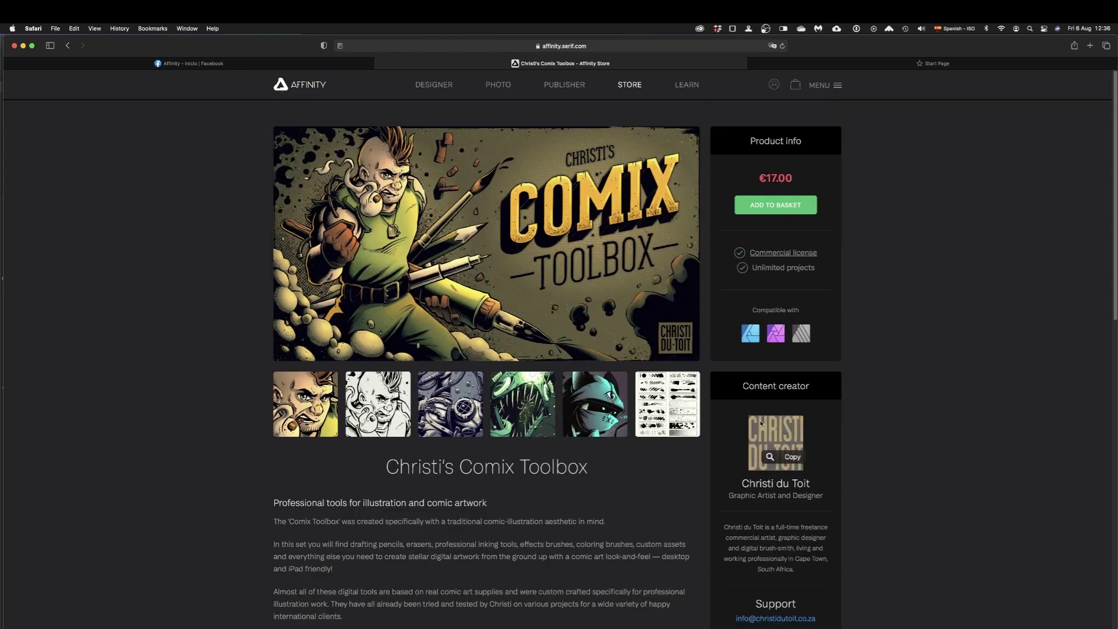
click(67, 46)
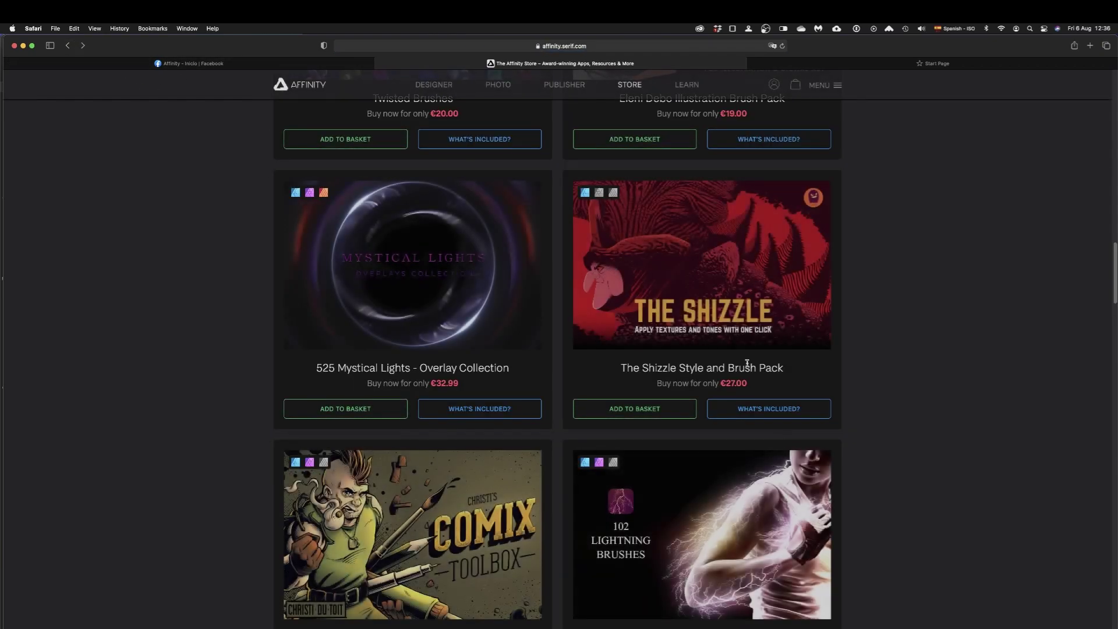
click(726, 285)
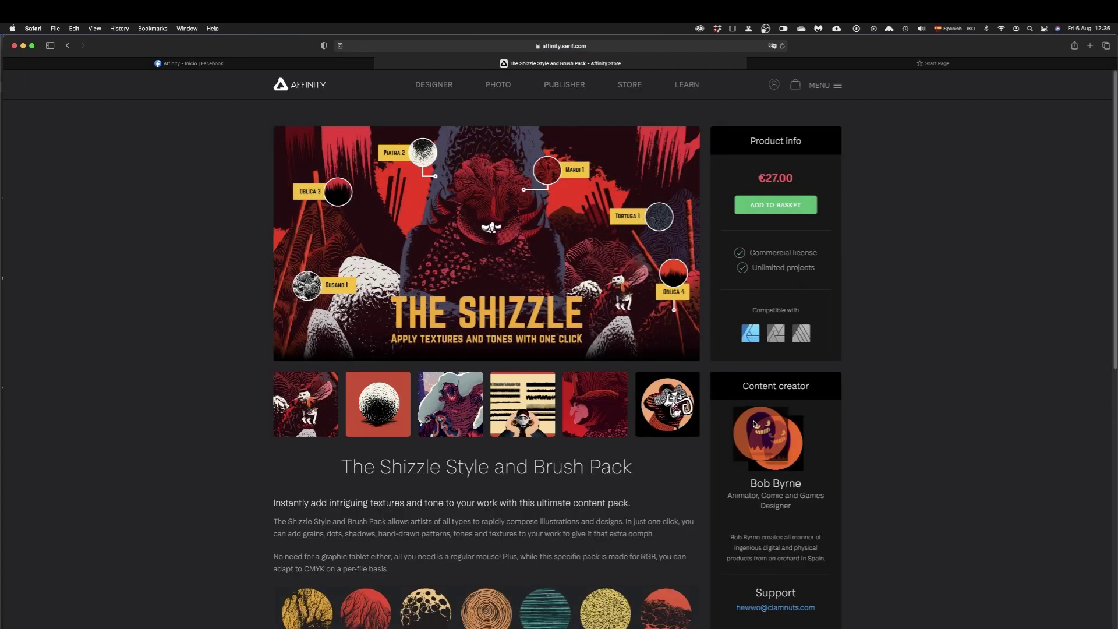
Read the content creator's job title and biography on The Shizzle page, highlighting the text passages.
scroll(798, 466, down, 1)
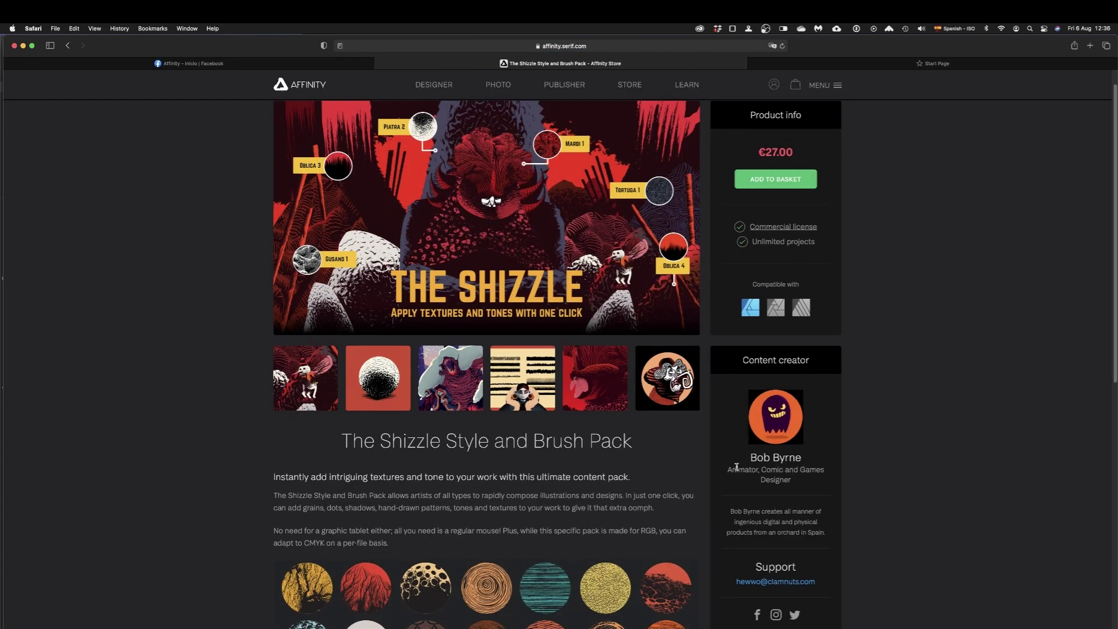
drag(728, 469, 761, 471)
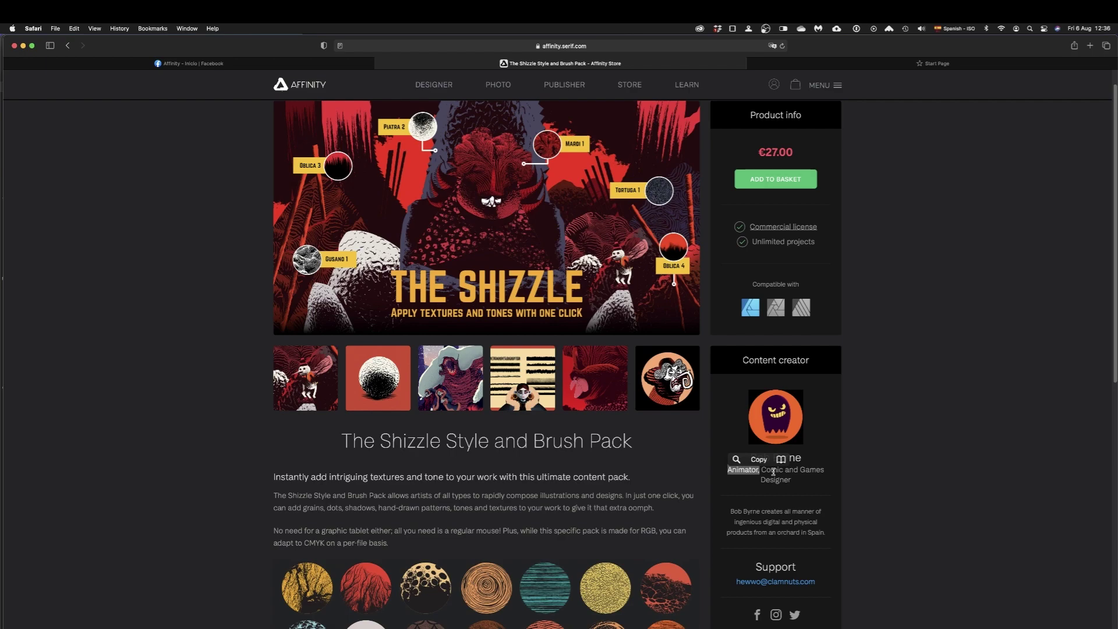
drag(730, 510, 827, 533)
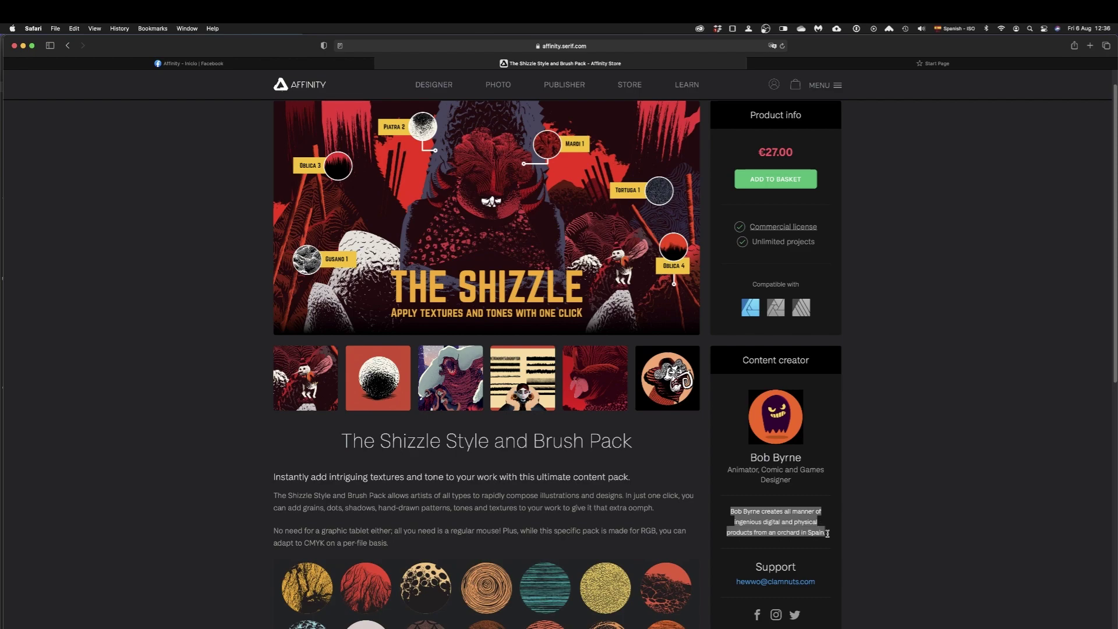
click(782, 529)
drag(760, 511, 728, 511)
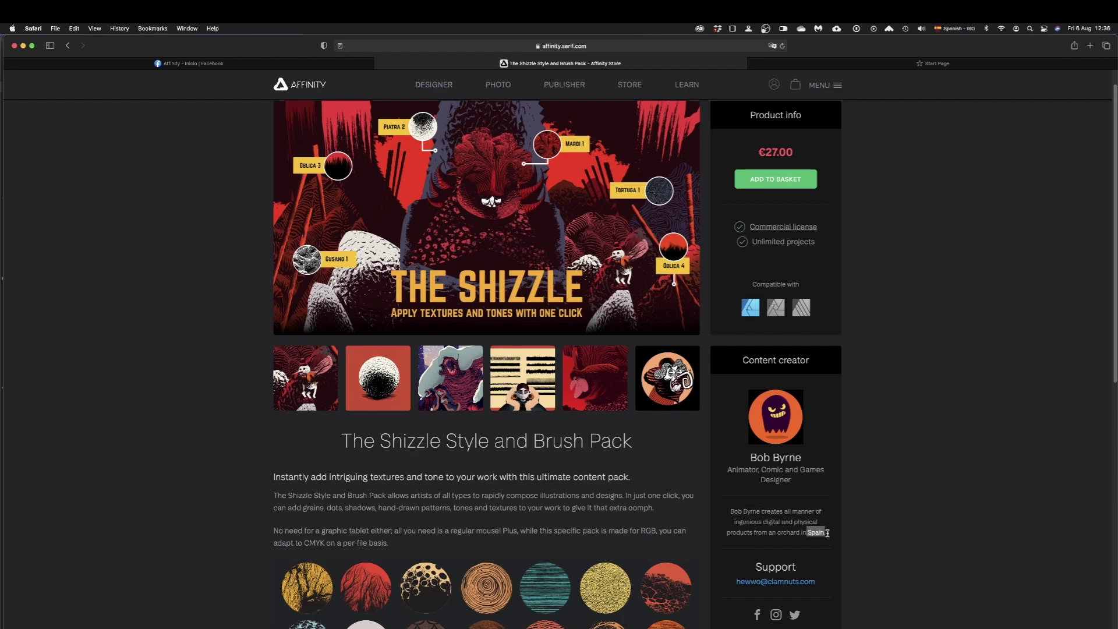
double_click(749, 520)
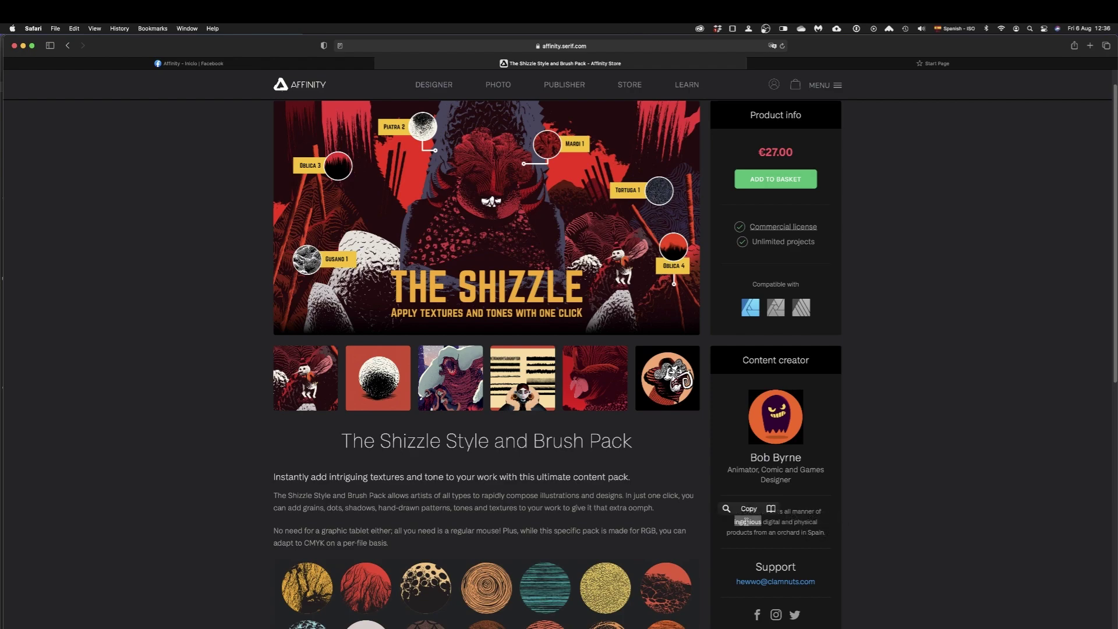
mouse_move(822, 513)
mouse_down()
mouse_move(732, 509)
mouse_move(825, 529)
mouse_up()
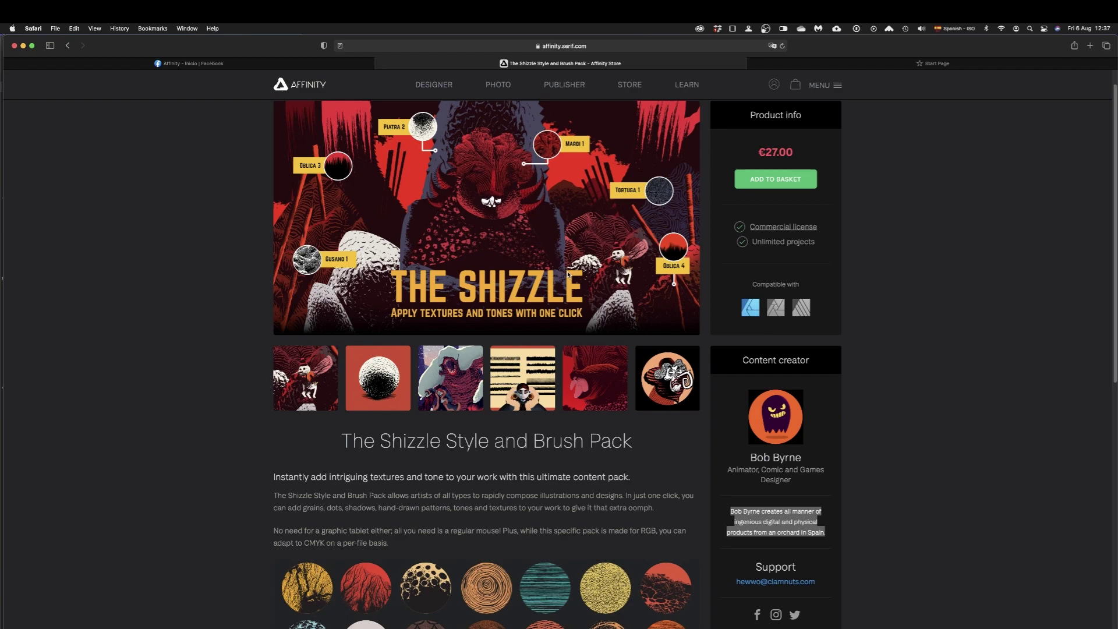
Play the Learn Languages with Dr. Moku video on the Dr. Moku website, skipping ahead through the Japanese, Korean and Arabic parts.
mouse_move(650, 624)
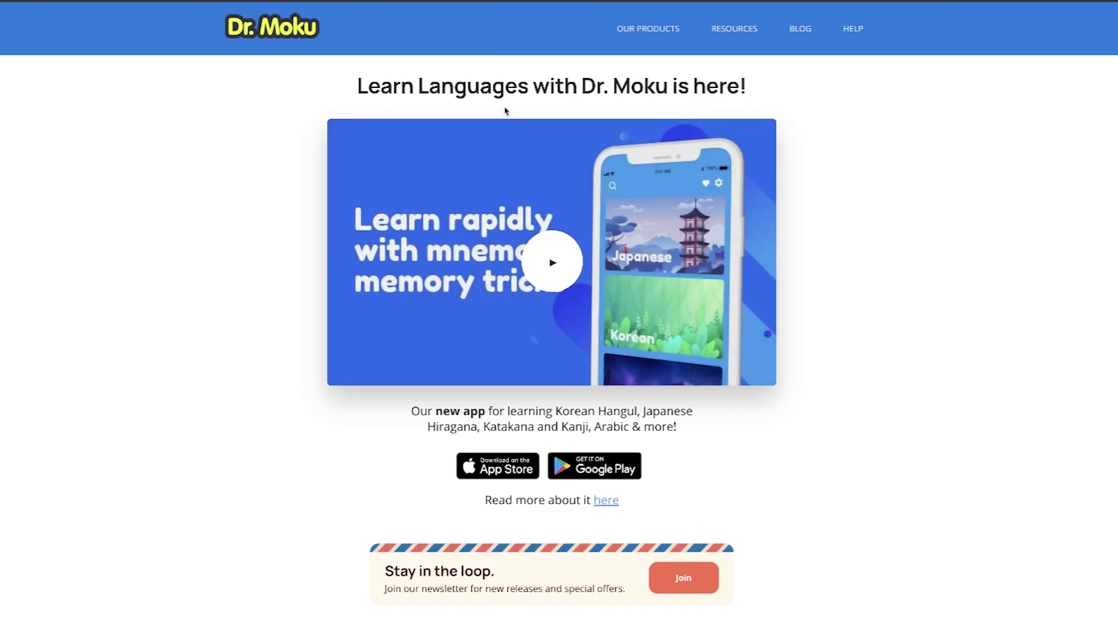
click(534, 254)
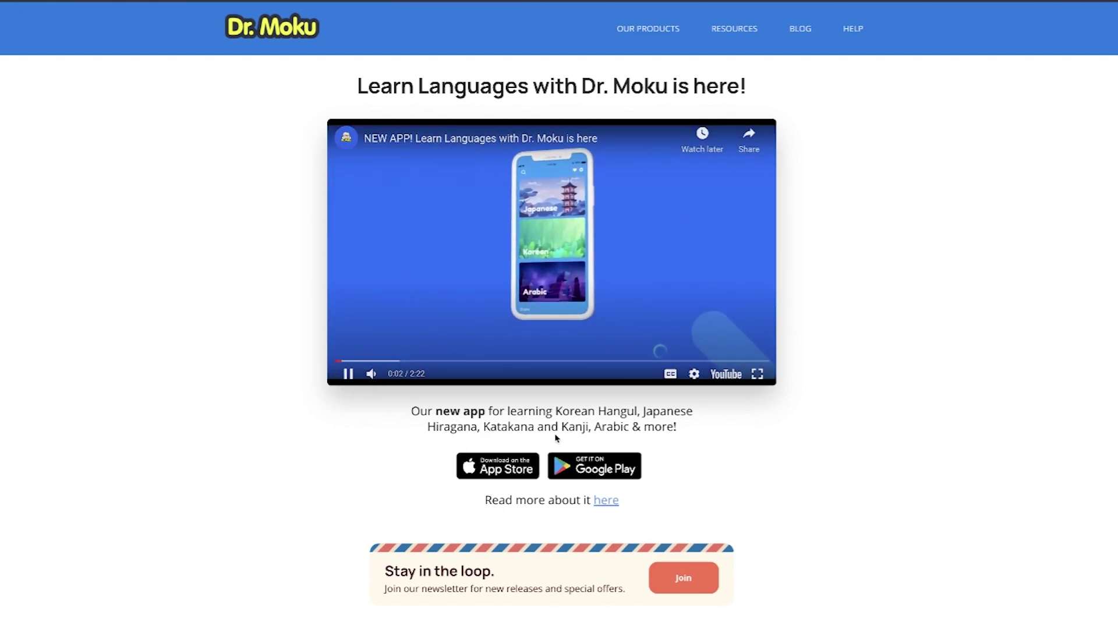
click(385, 361)
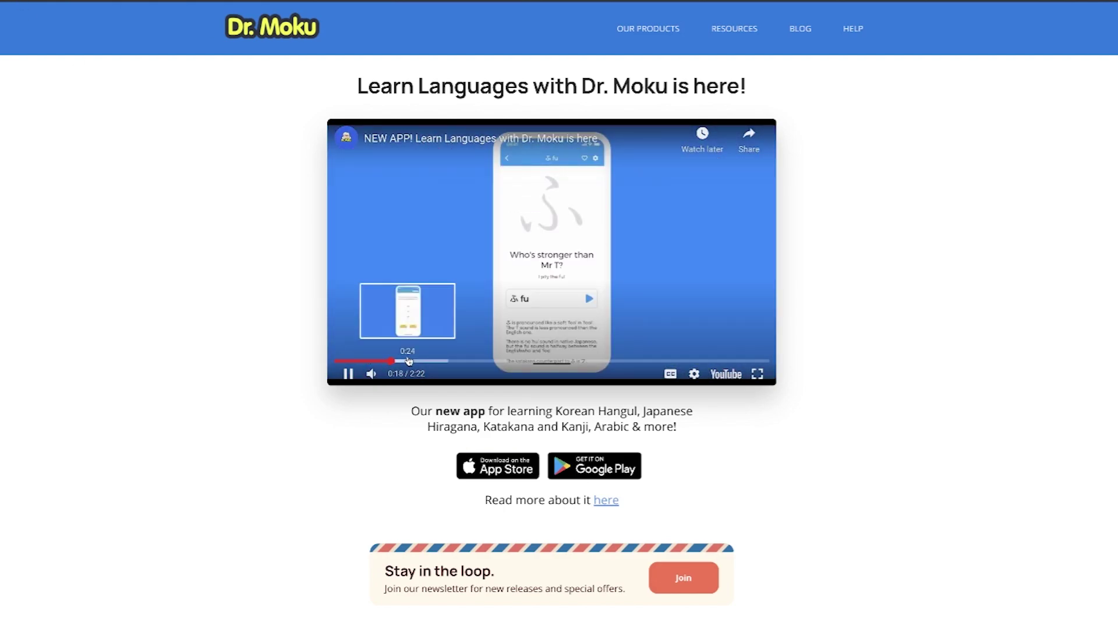
click(438, 361)
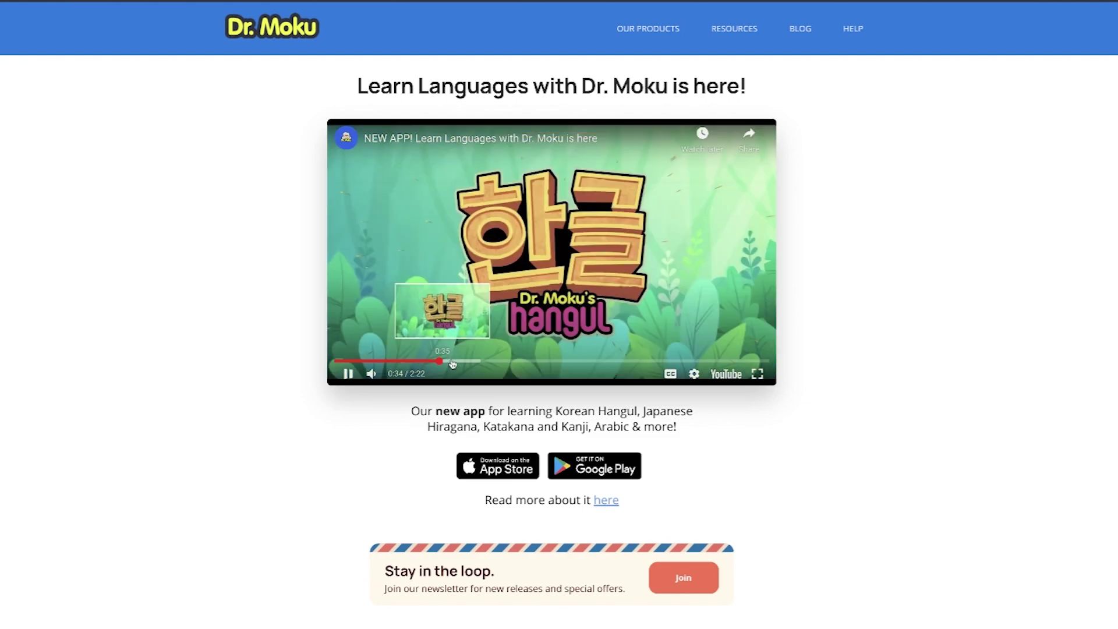
click(470, 361)
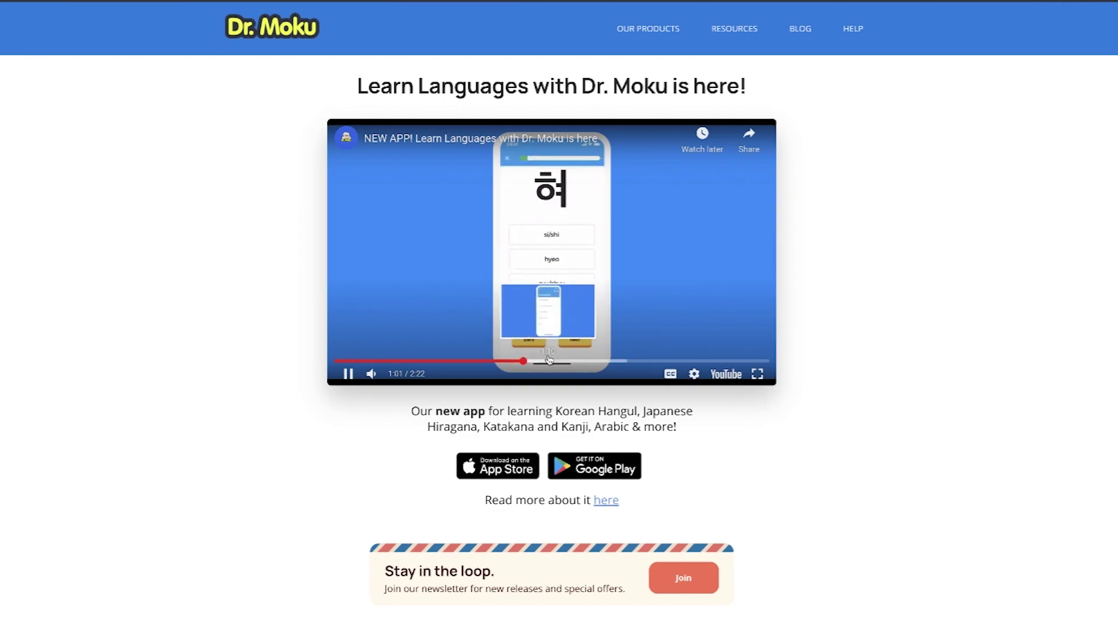
click(552, 362)
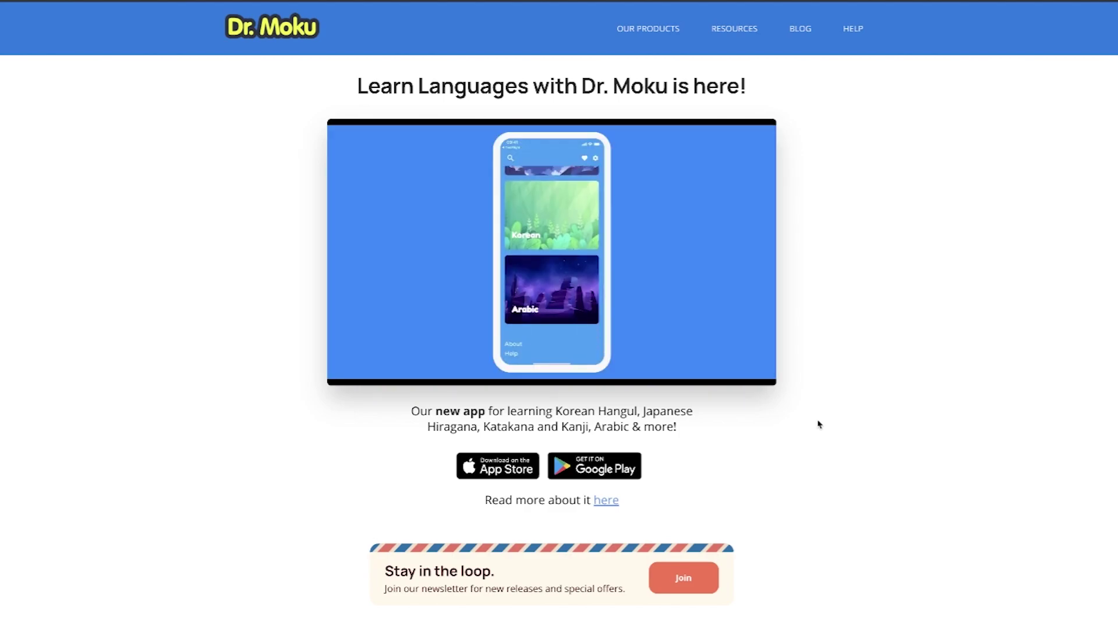
mouse_move(649, 244)
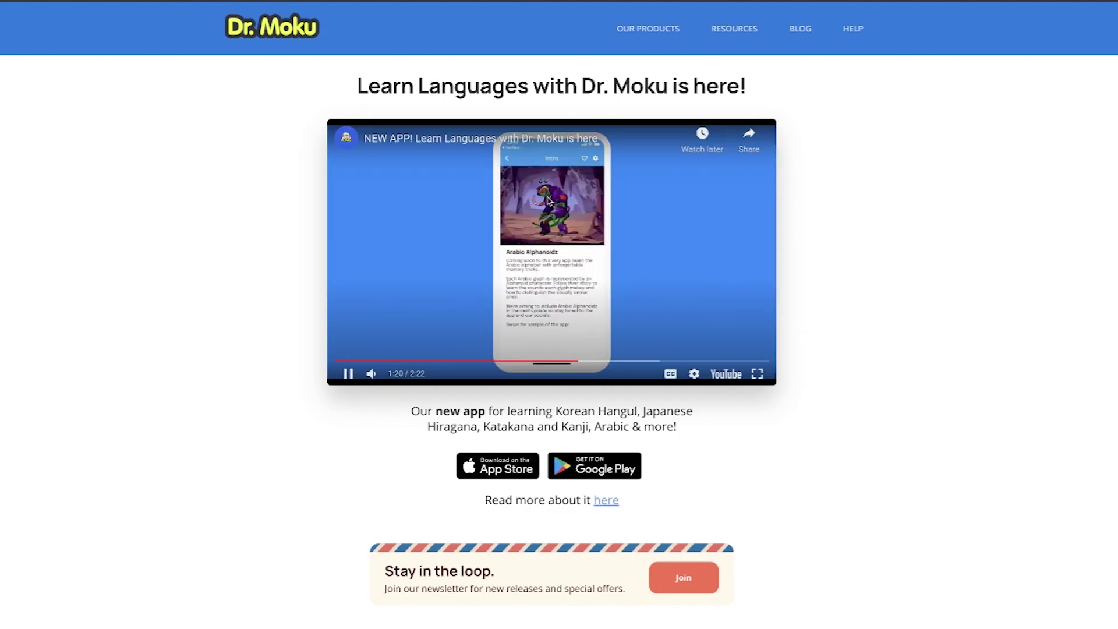